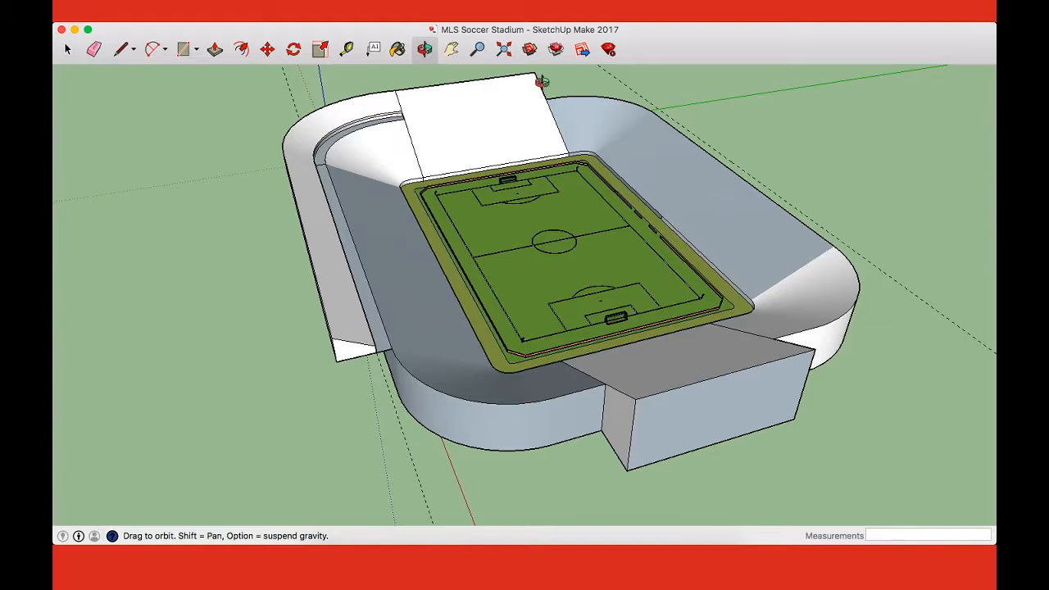
key("a")
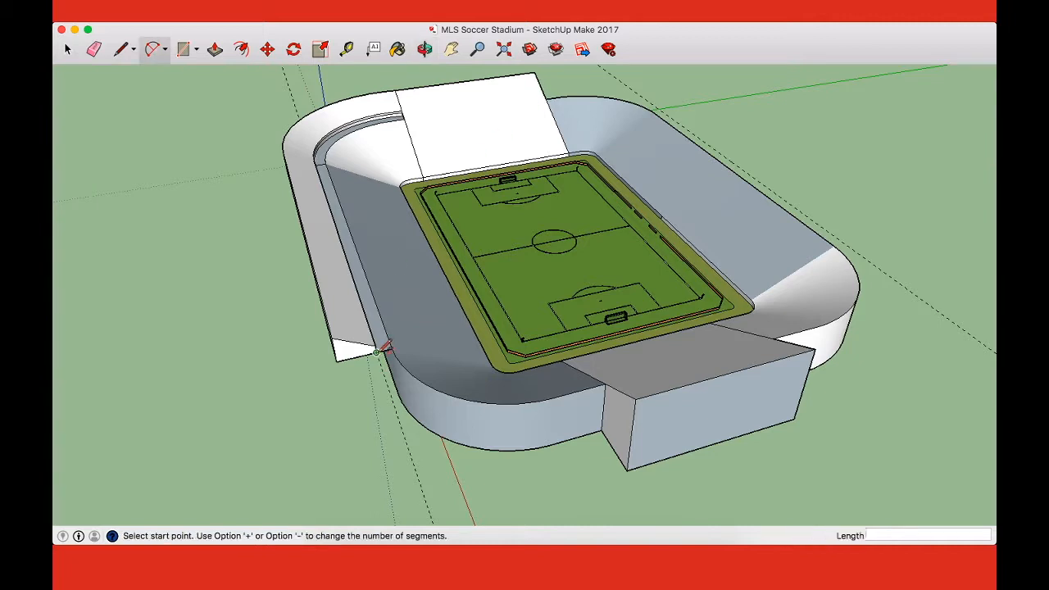
left_click(377, 352)
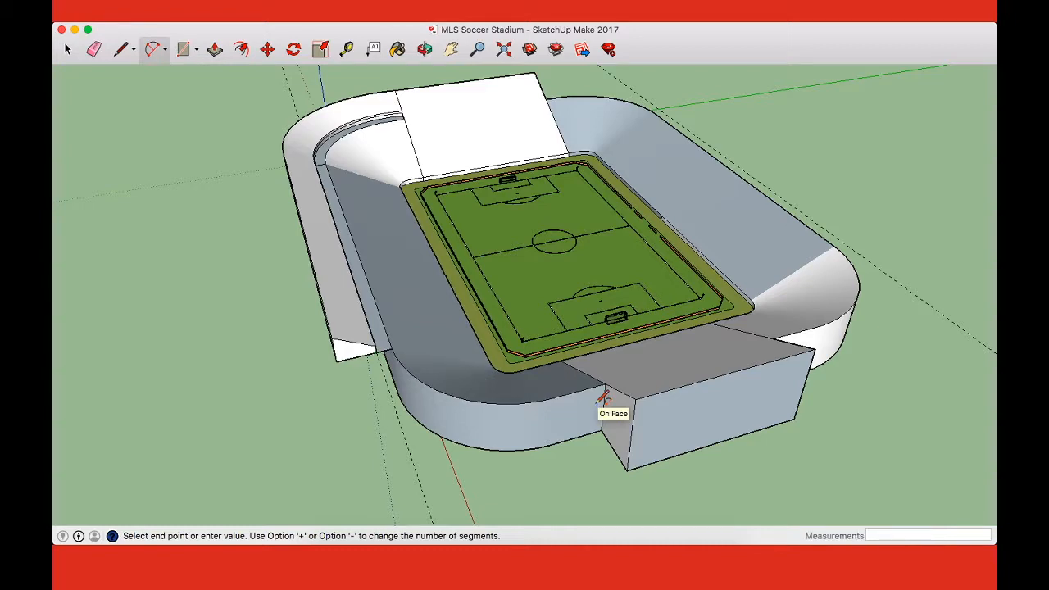
key("o")
left_click_drag(322, 243, 445, 221)
key("t")
left_click(314, 157)
key("Escape")
Step: Measure from the far end stand's top edge along its slope to the corner where the upper tier's inner edge meets it
key("o")
left_click_drag(674, 217, 58, 297)
left_click_drag(304, 260, 639, 340)
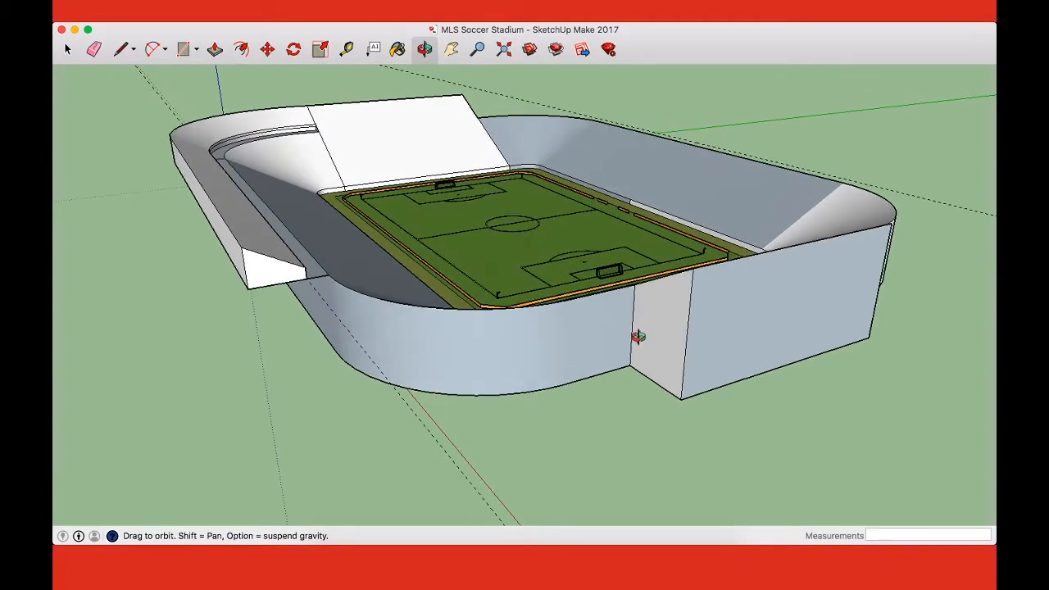
left_click_drag(657, 335, 791, 351)
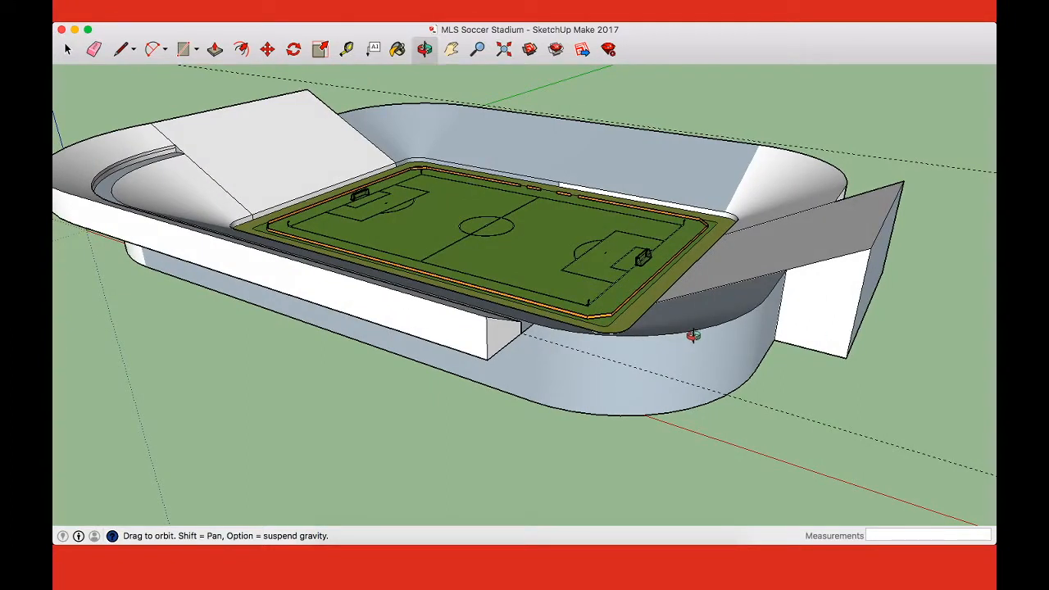
key("t")
left_click(185, 108)
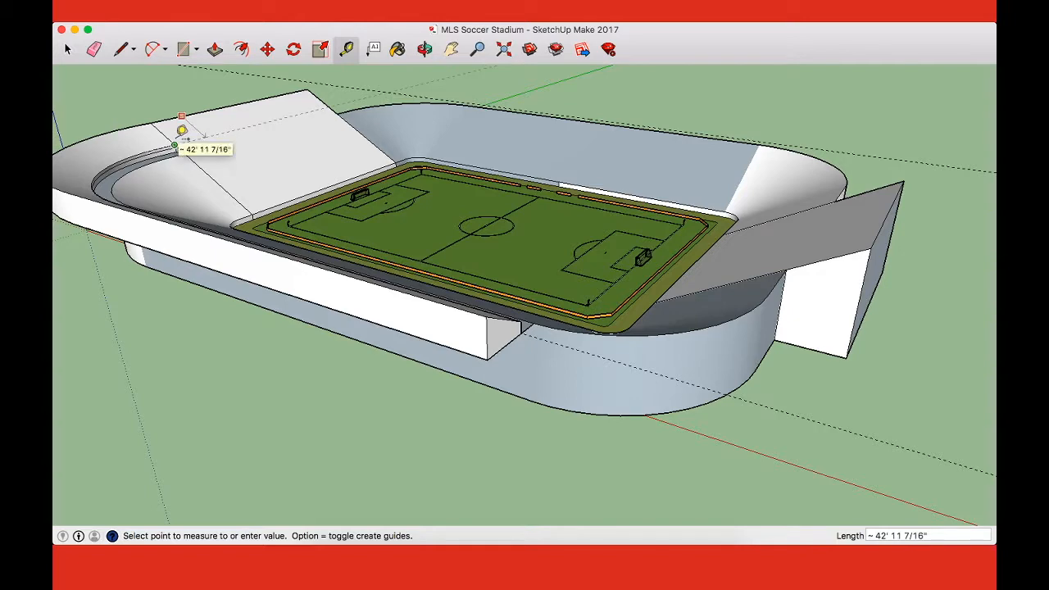
scroll(176, 131, "up", 10)
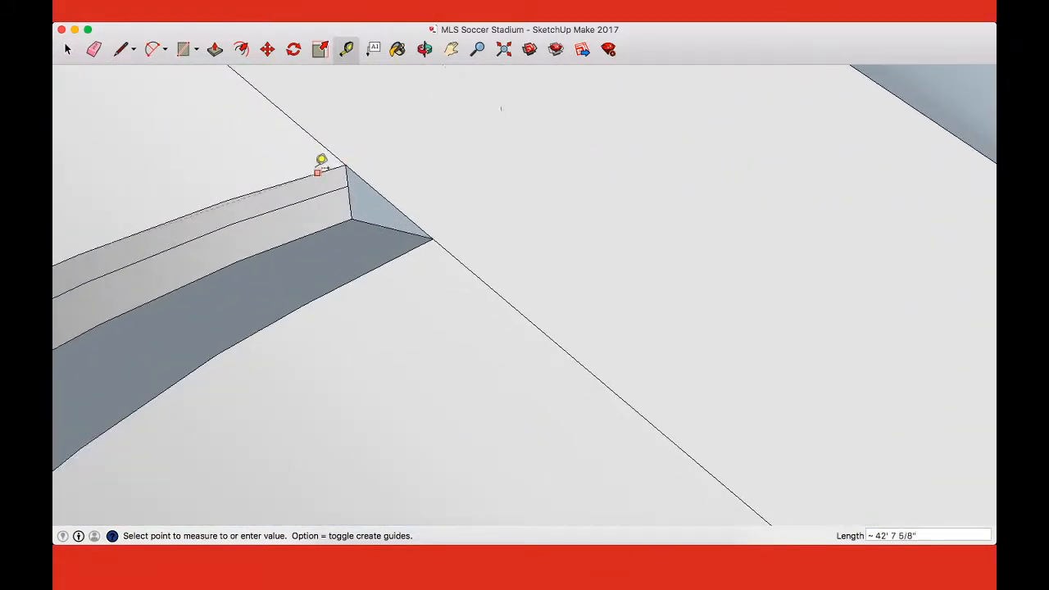
left_click(345, 165)
scroll(348, 163, "down", 10)
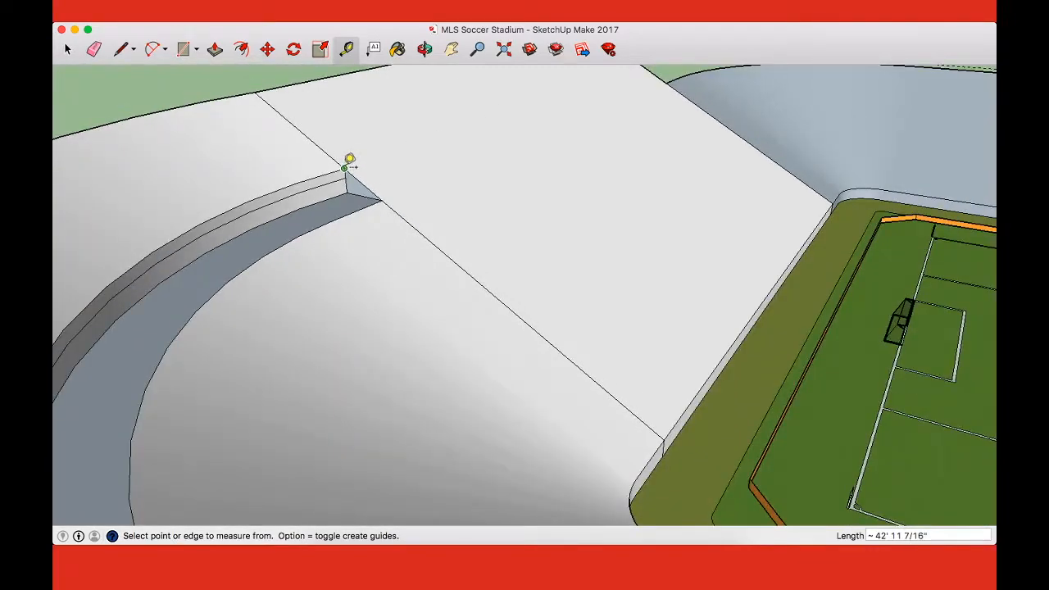
Step: Place a guide line across the near end stand, parallel to its top outer edge
key("h")
left_click_drag(491, 199, 260, 208)
scroll(259, 208, "down", 3)
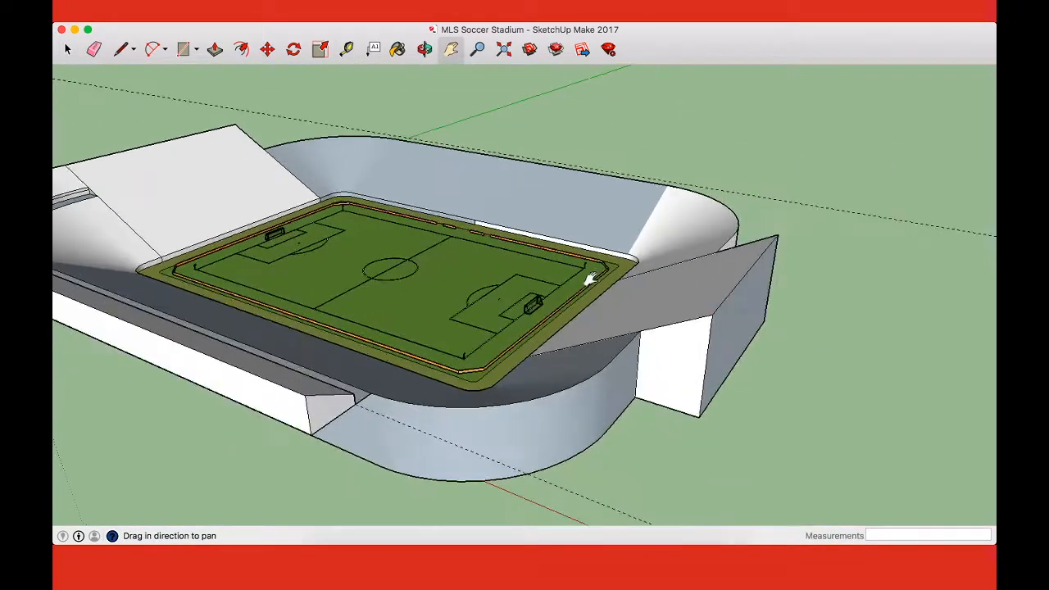
left_click_drag(674, 312, 646, 307)
key("t")
left_click(724, 279)
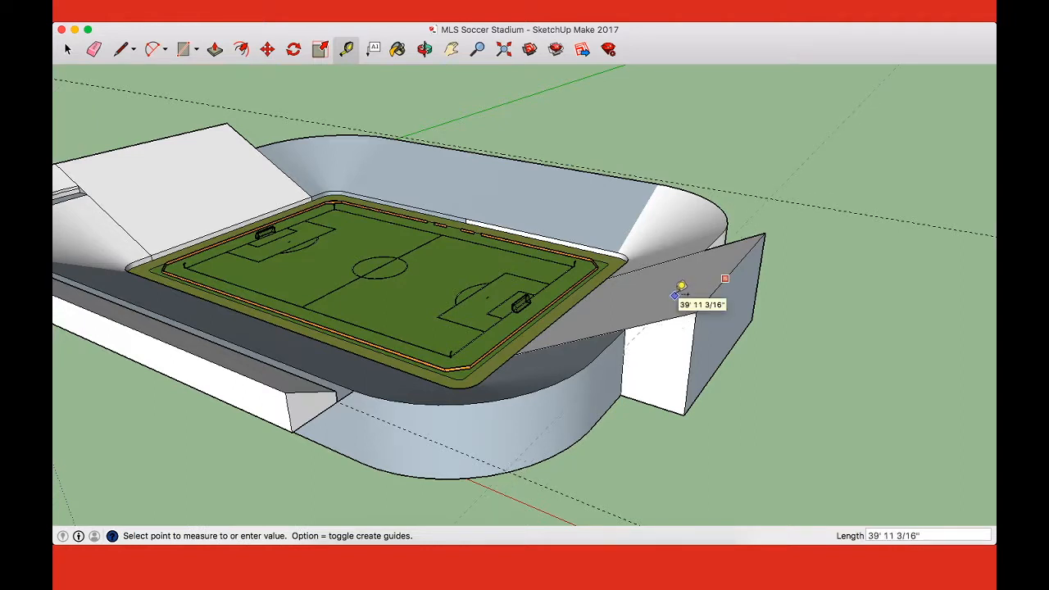
key("Return")
Step: Try to draw an arc with a bulge of about 10' 7" from the side upper tier's inner corner to the guide on the near end stand
key("o")
left_click_drag(634, 313, 688, 336)
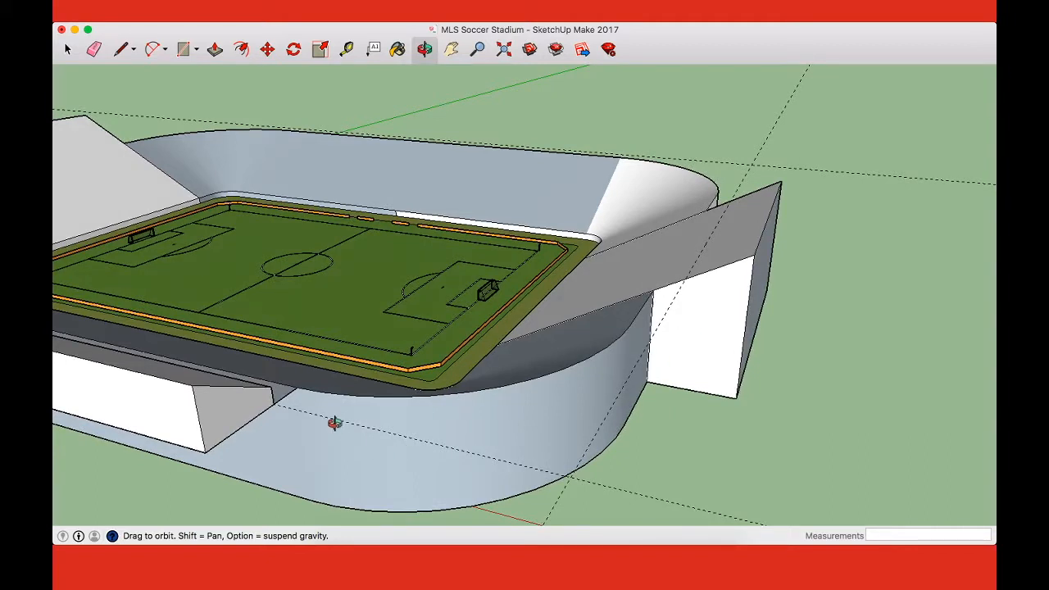
key("a")
left_click(274, 404)
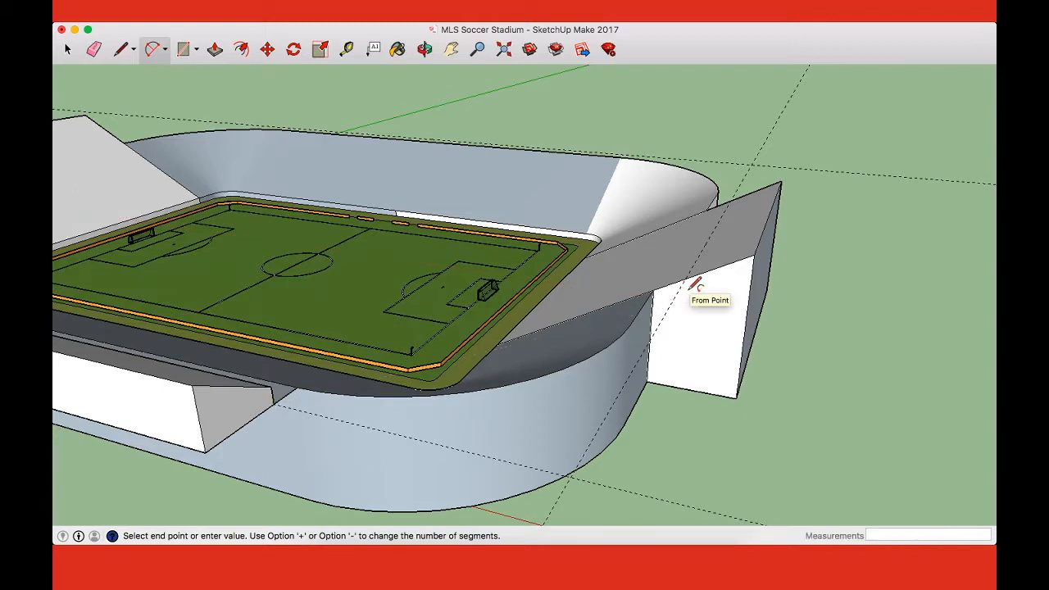
key("l")
left_click(270, 386)
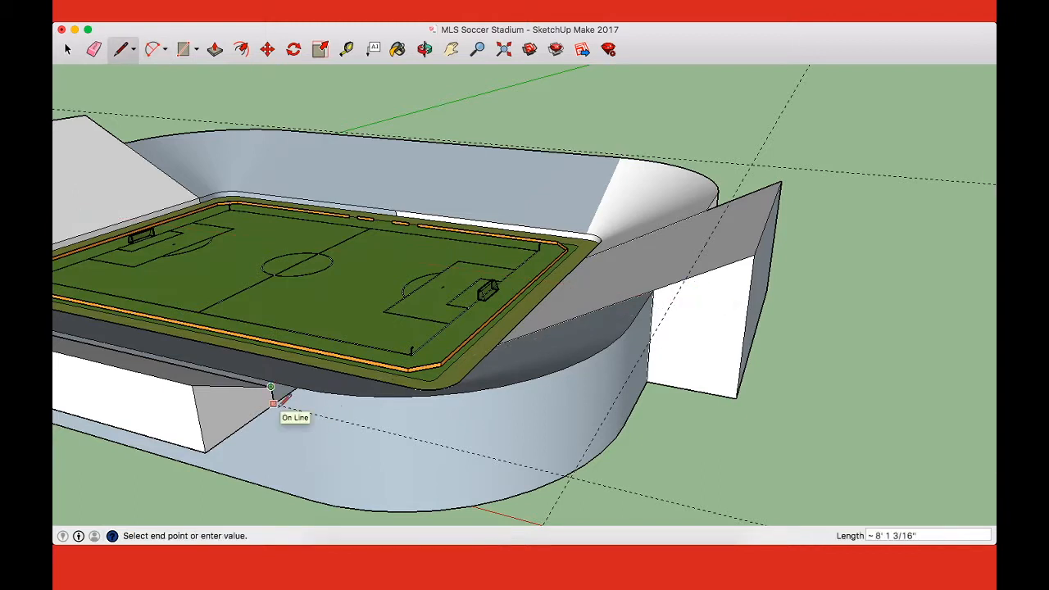
key("a")
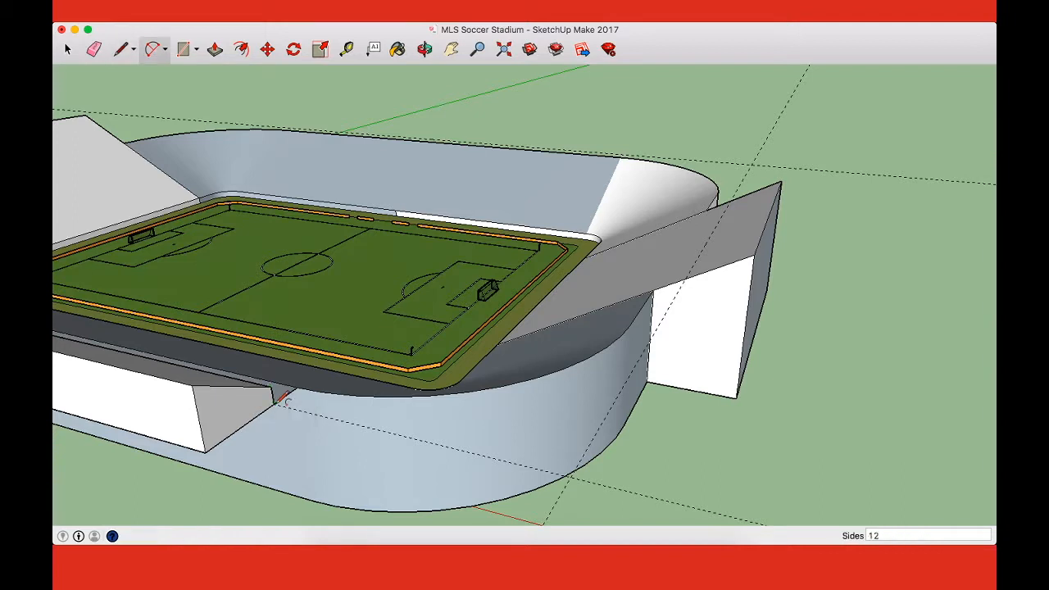
left_click(271, 386)
left_click(683, 282)
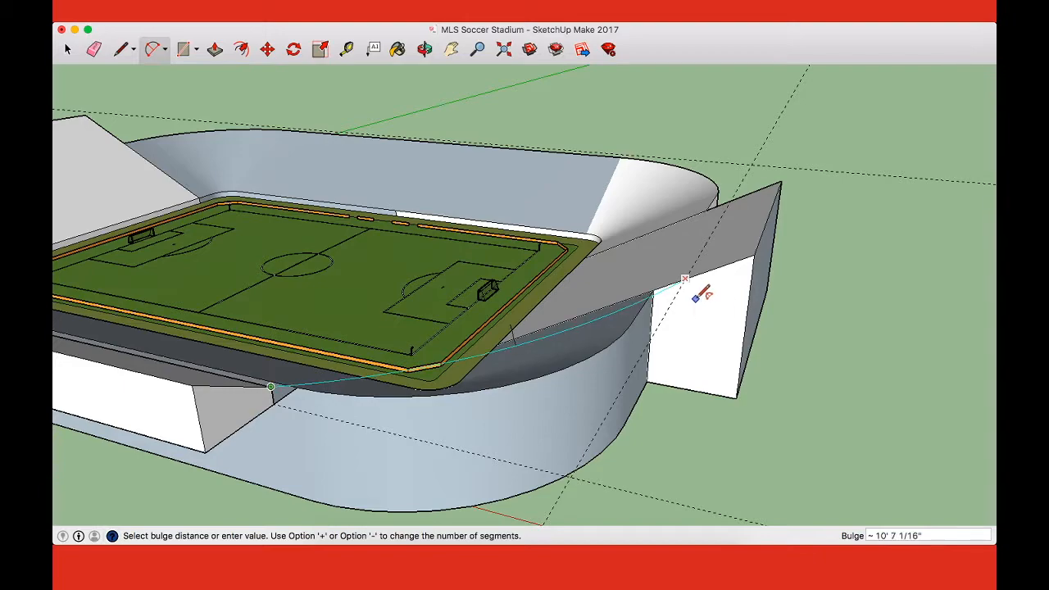
left_click(697, 293)
Step: Try to draw a more deeply bulged arc from the guide on the near end stand back to the side upper tier's inner corner
middle_click_drag(691, 363, 792, 392)
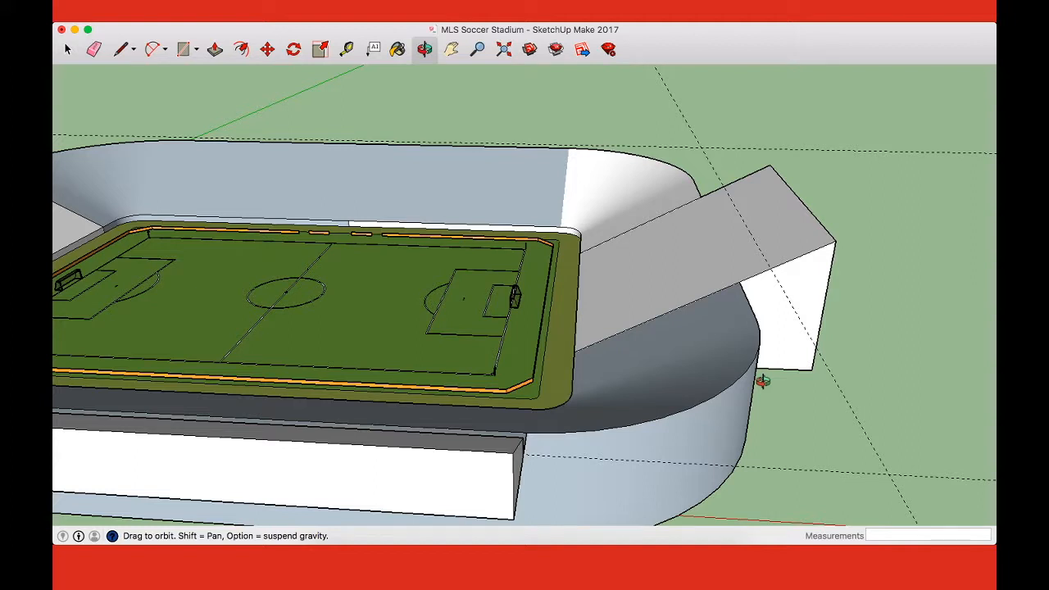
key("a")
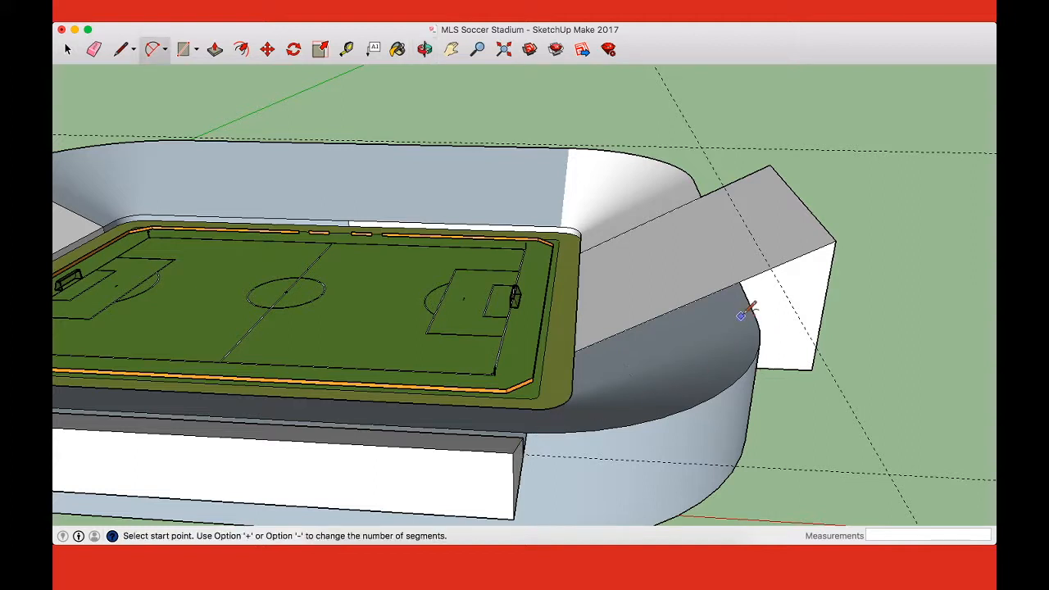
middle_click_drag(777, 267, 697, 333)
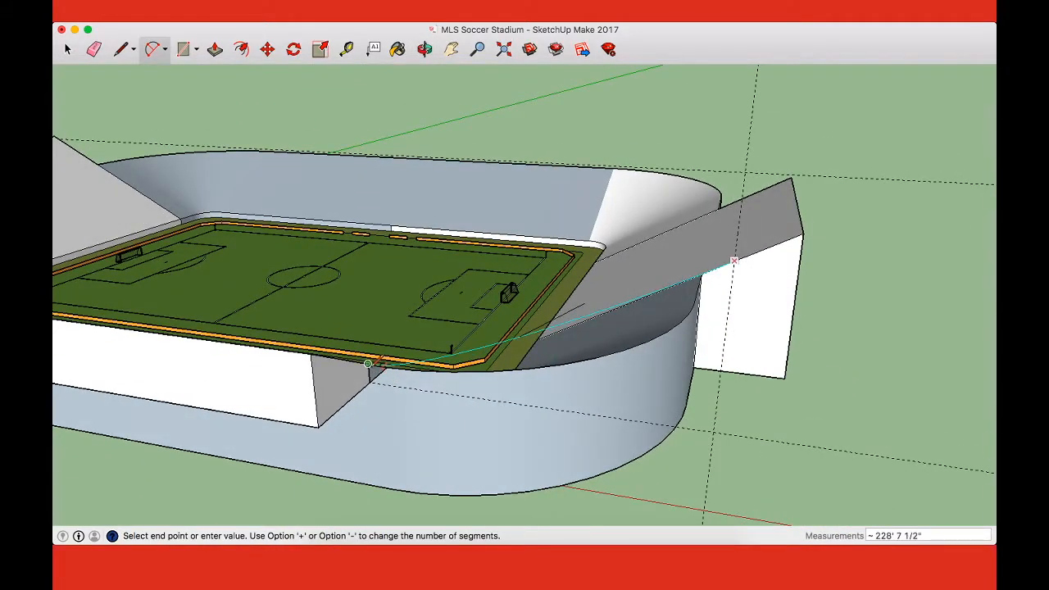
left_click(369, 364)
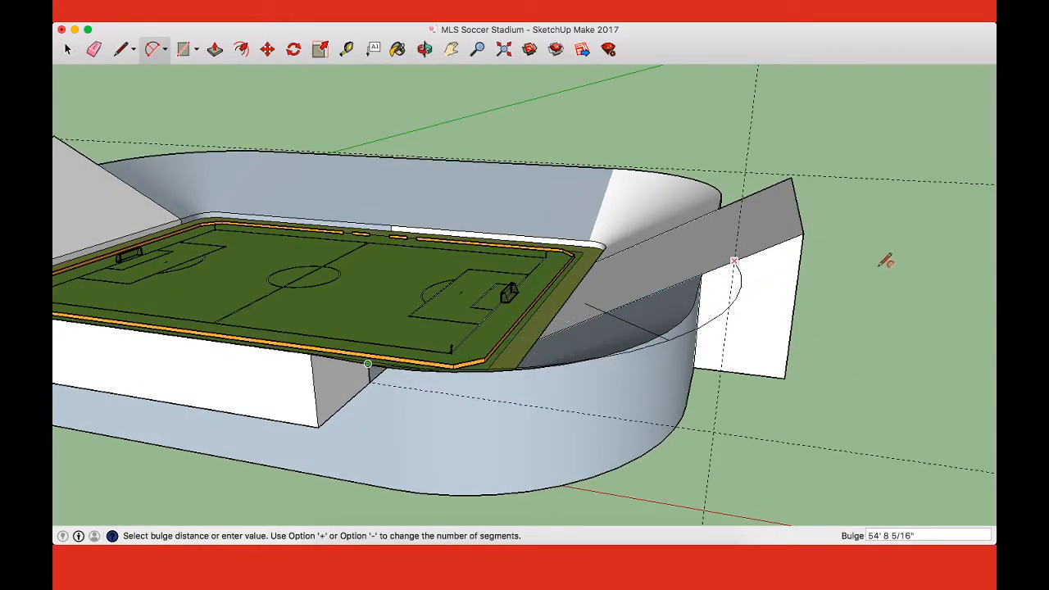
left_click(787, 263)
Step: Extrude the side upper tier's end profile around the bowl's curved corner to the near end stand with Follow Me
middle_click_drag(789, 265, 643, 400)
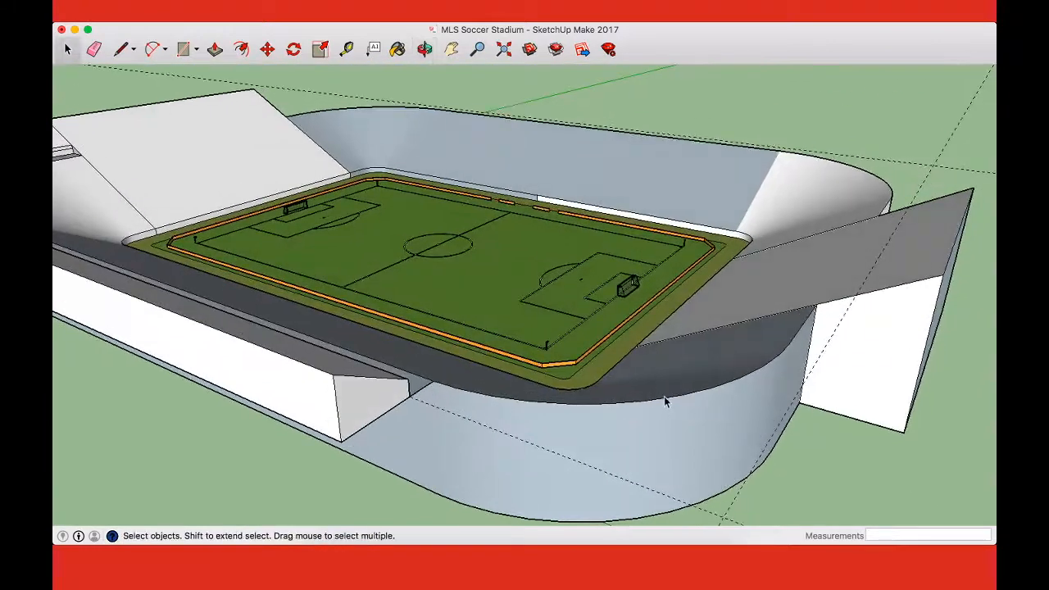
left_click(662, 402)
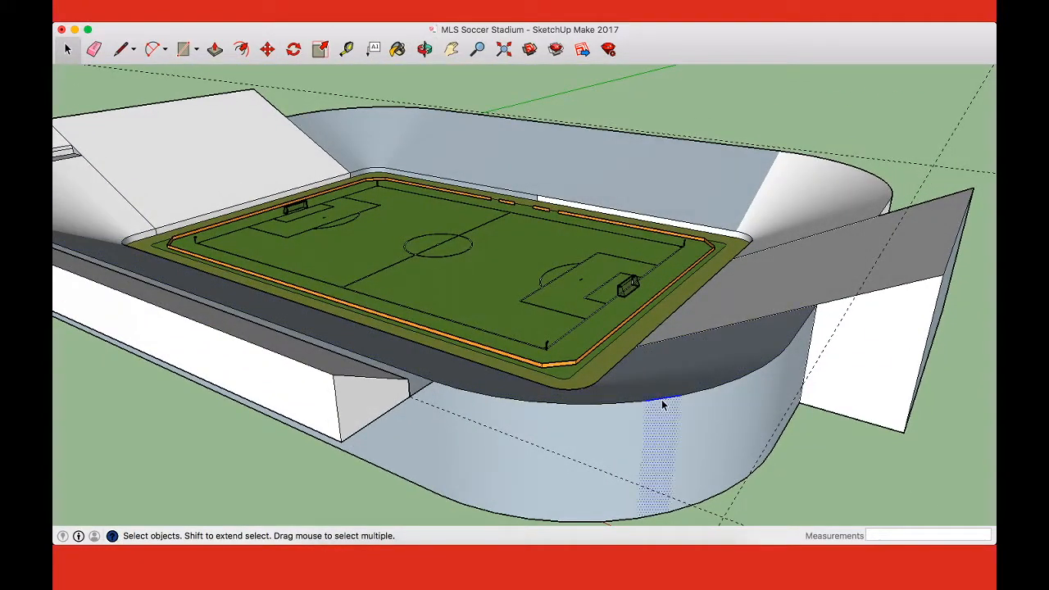
left_click(887, 443)
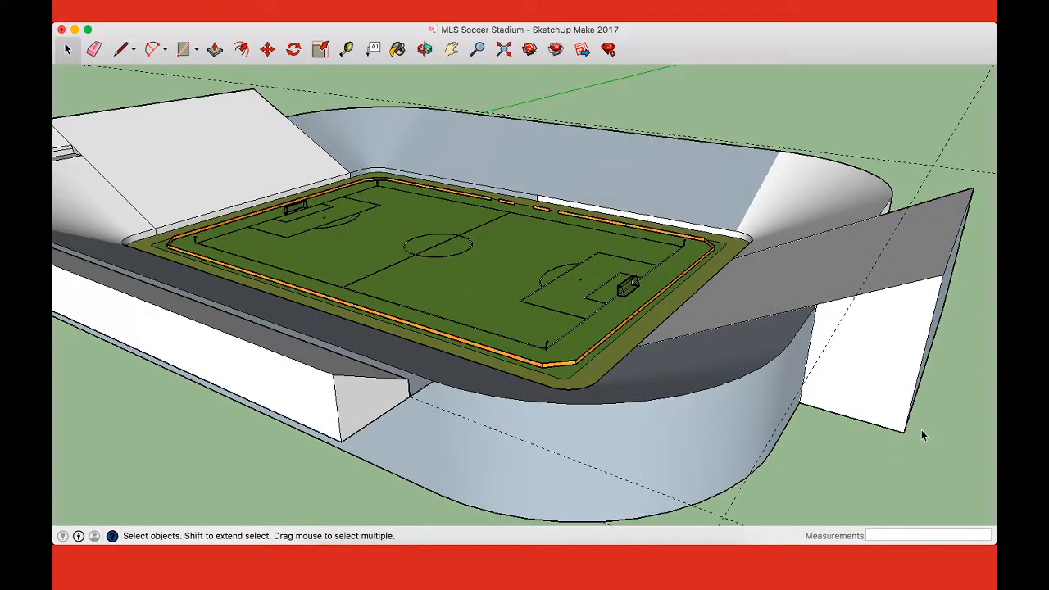
scroll(921, 431, "down", 4)
scroll(921, 432, "up", 3)
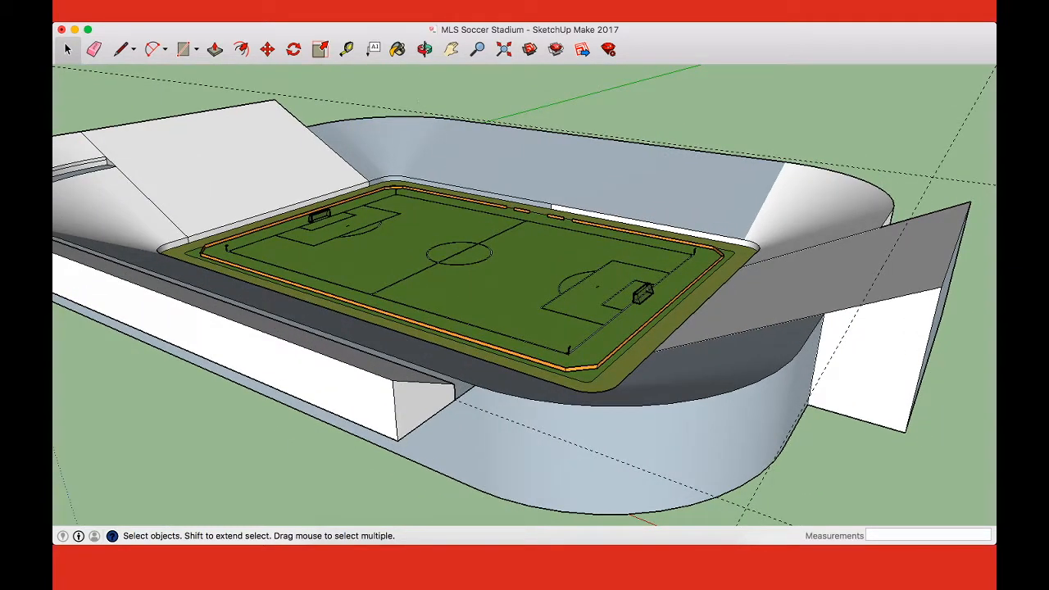
left_click(352, 103)
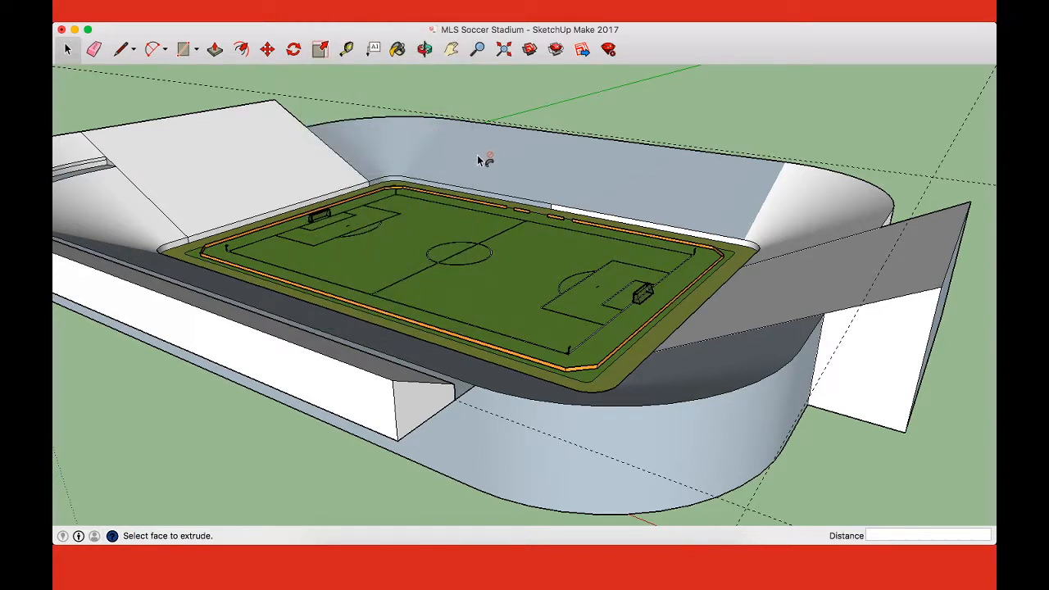
left_click_drag(426, 410, 831, 320)
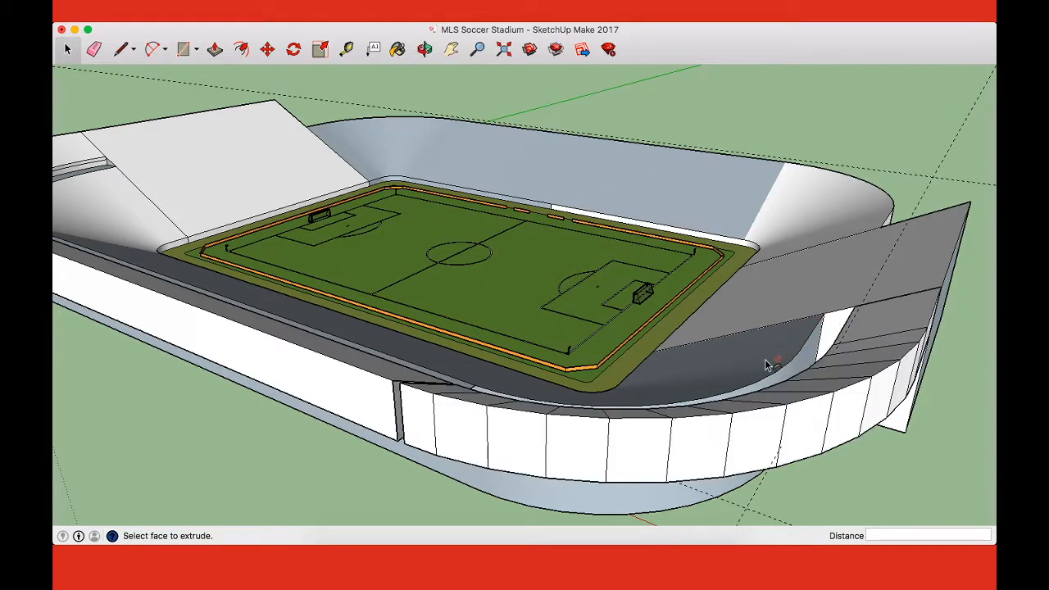
Step: Draw lines across the inner lower and upper corners of the gap between the straight side tier and the curved tier
key("o")
left_click_drag(739, 366, 845, 336)
scroll(749, 365, "up", 8)
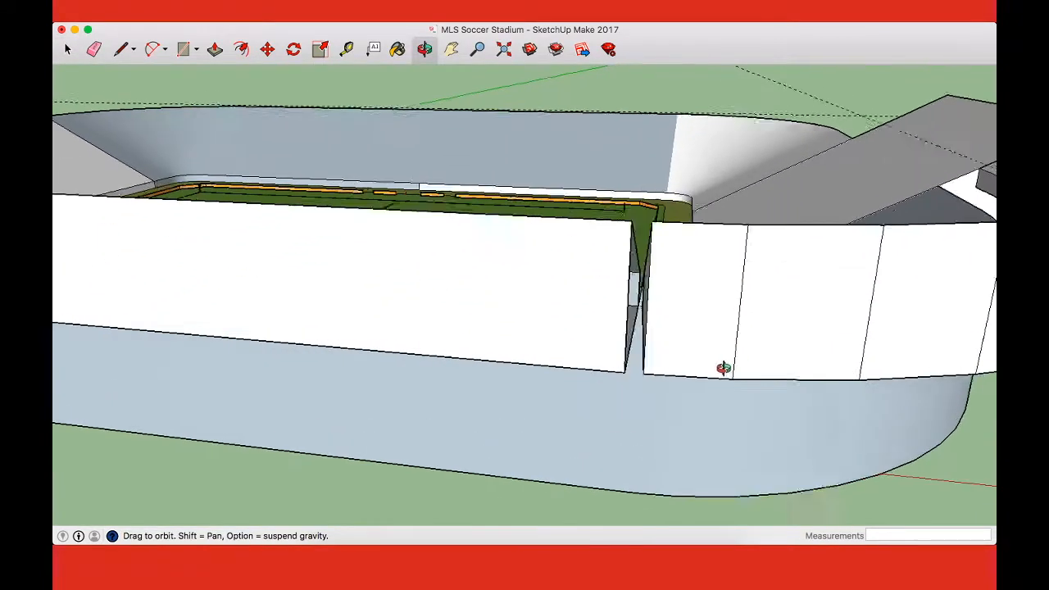
scroll(684, 349, "up", 6)
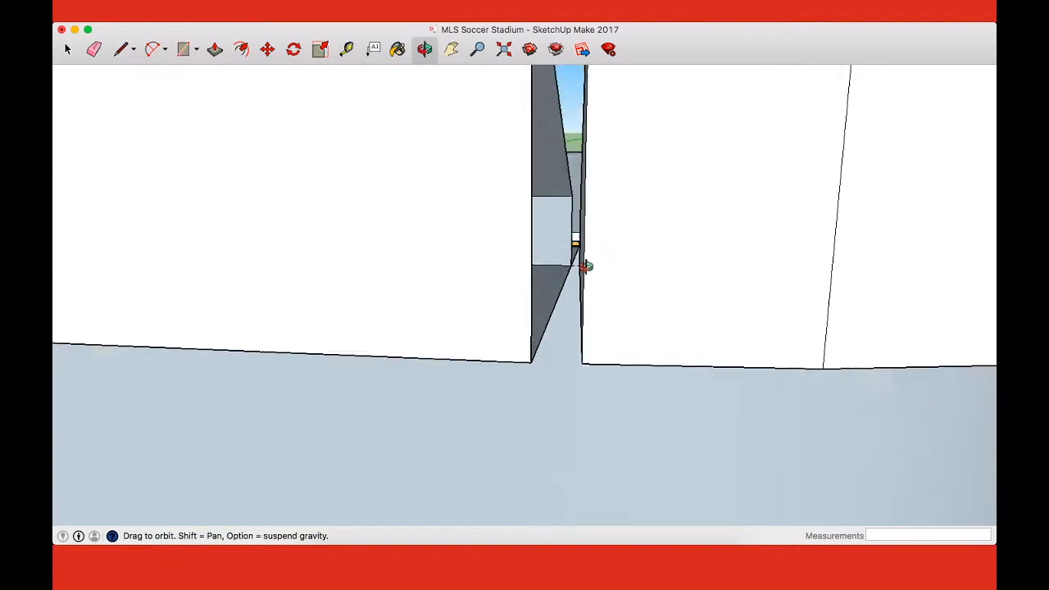
mouse_move(572, 248)
left_mouse_down()
mouse_move(612, 257)
mouse_move(603, 284)
mouse_move(588, 253)
left_mouse_up()
key("l")
left_click(543, 265)
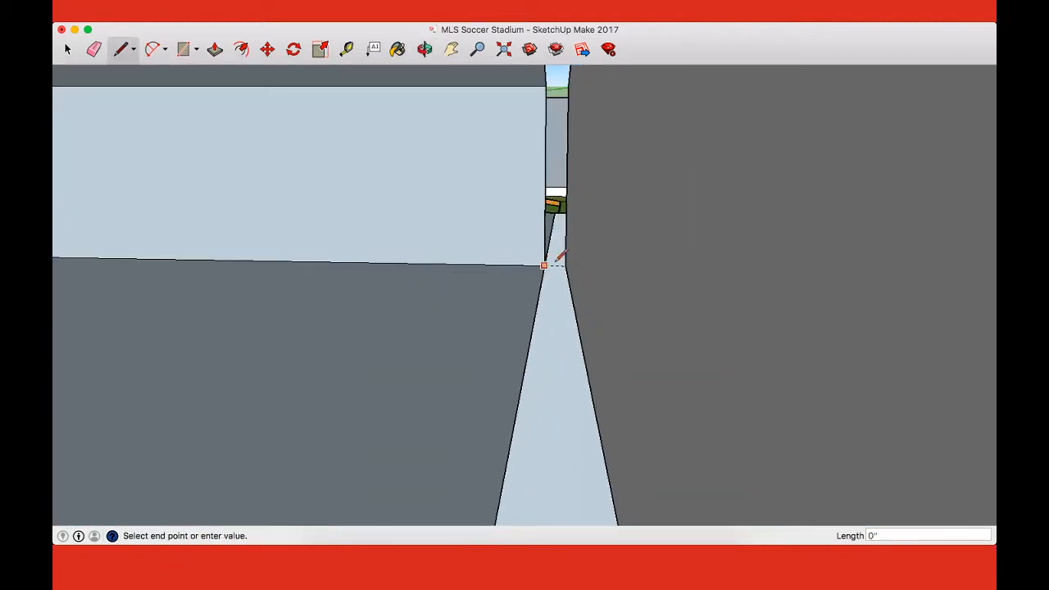
left_click(566, 265)
scroll(566, 266, "down", 5)
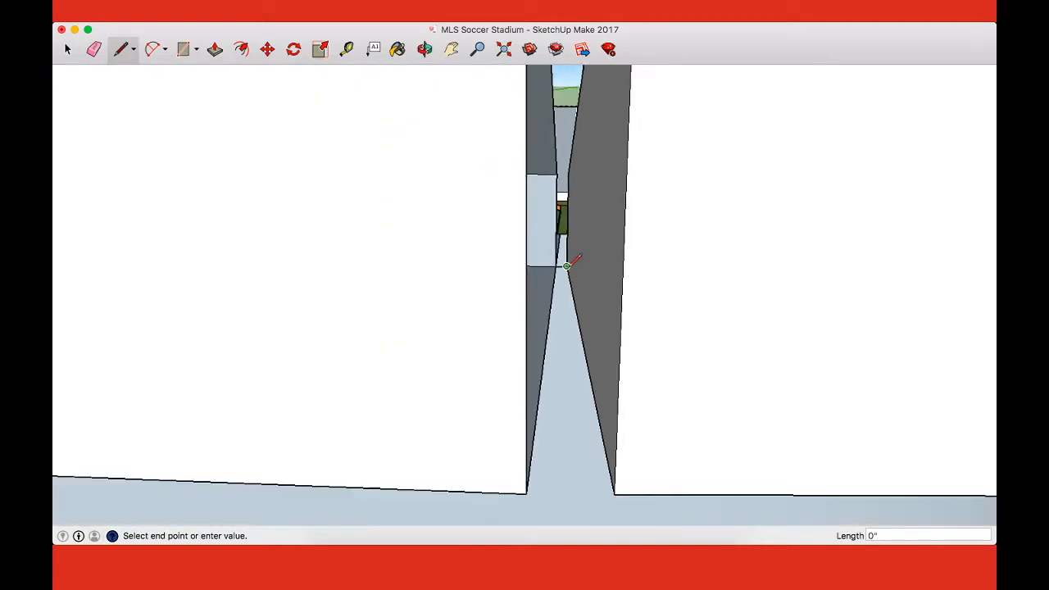
left_click(569, 163)
left_click(557, 173)
left_click(580, 237)
Step: Close the gap's slope and underside with lines joining the two tiers' outer top corners and outer bottom corners
scroll(581, 237, "down", 4)
middle_click_drag(683, 240, 647, 300)
left_click(581, 116)
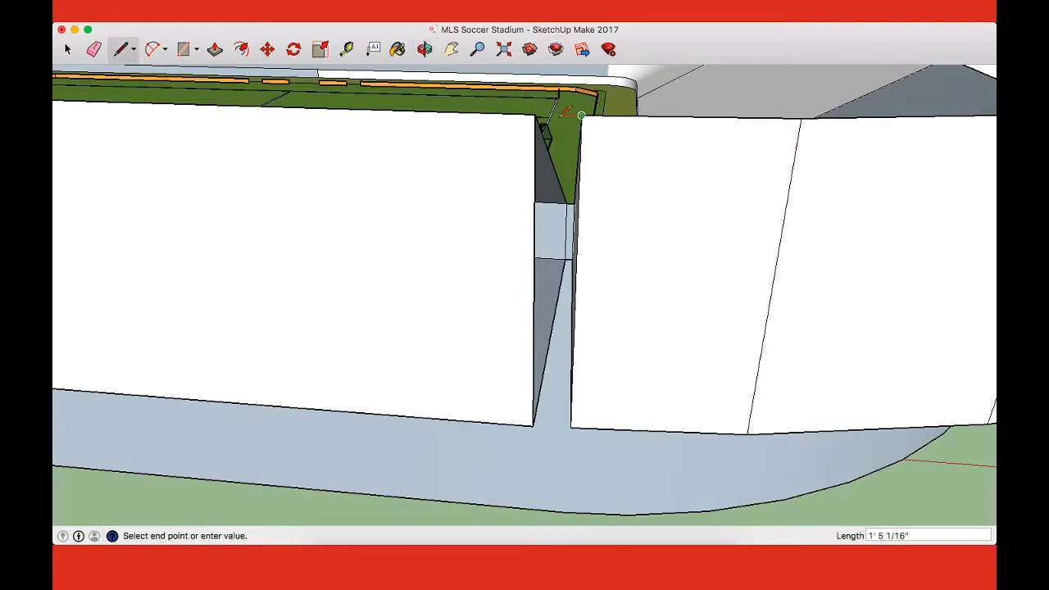
left_click(534, 114)
left_click(570, 426)
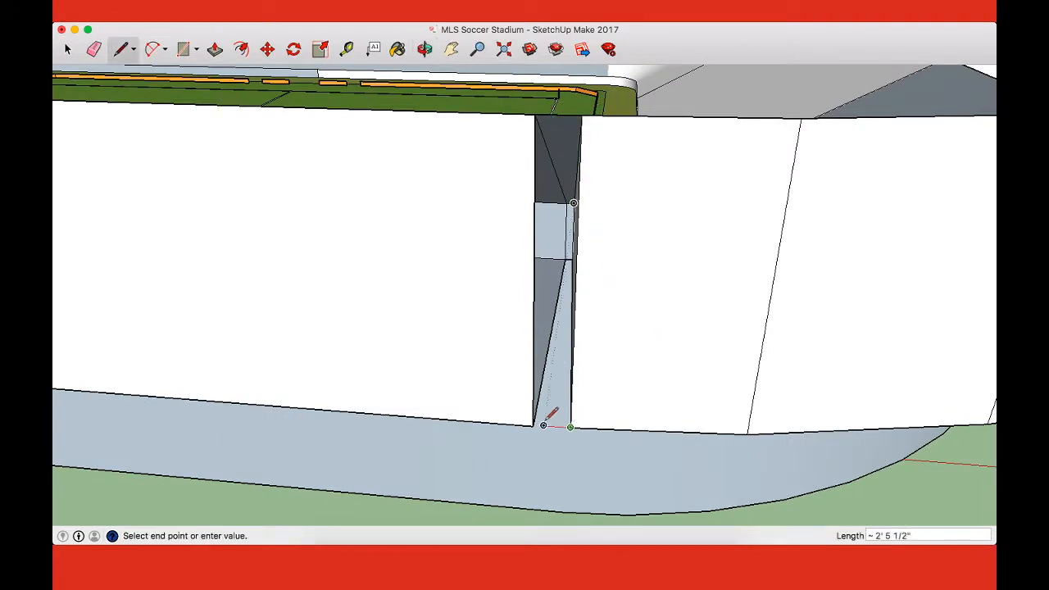
left_click(533, 425)
Step: Extend the walkway floor to the curved tier with two lines about 15 feet long from the tiers' inner bottom corners to the bowl's rim
middle_click_drag(694, 350, 143, 279)
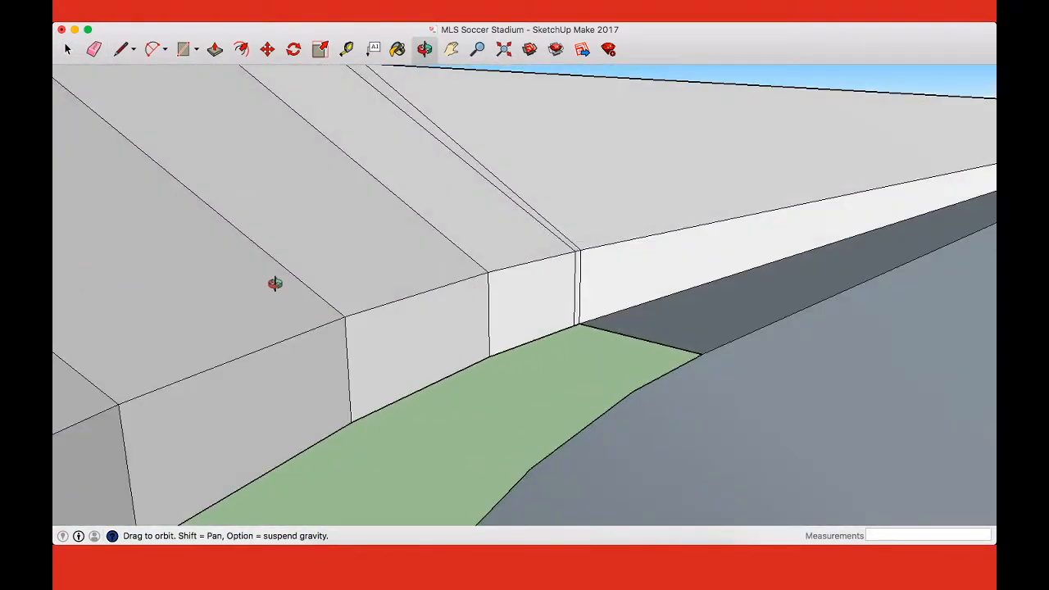
key("l")
left_click(701, 355)
left_click(581, 325)
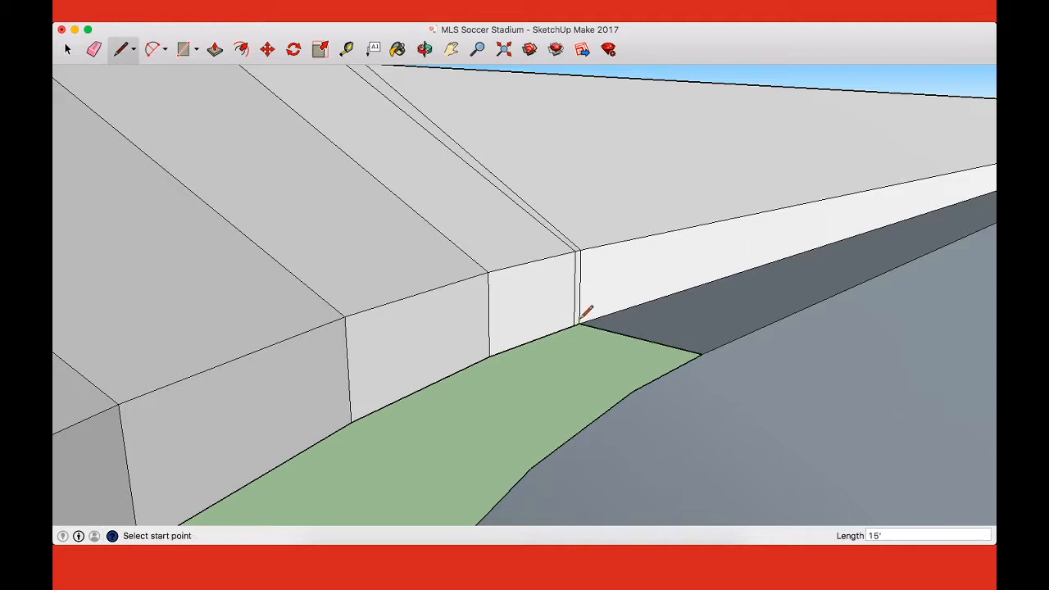
left_click(576, 325)
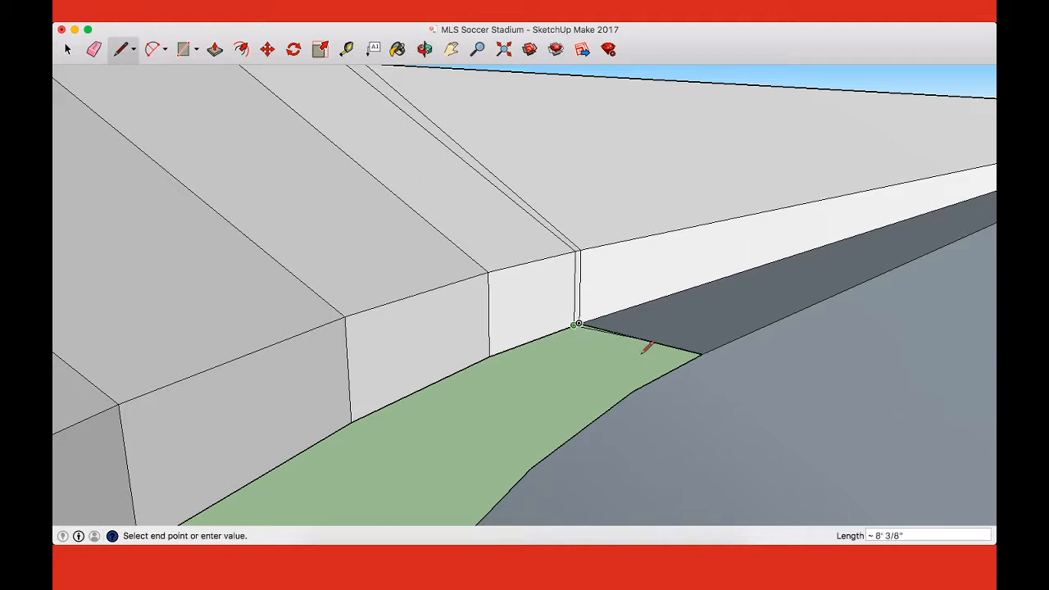
left_click(685, 363)
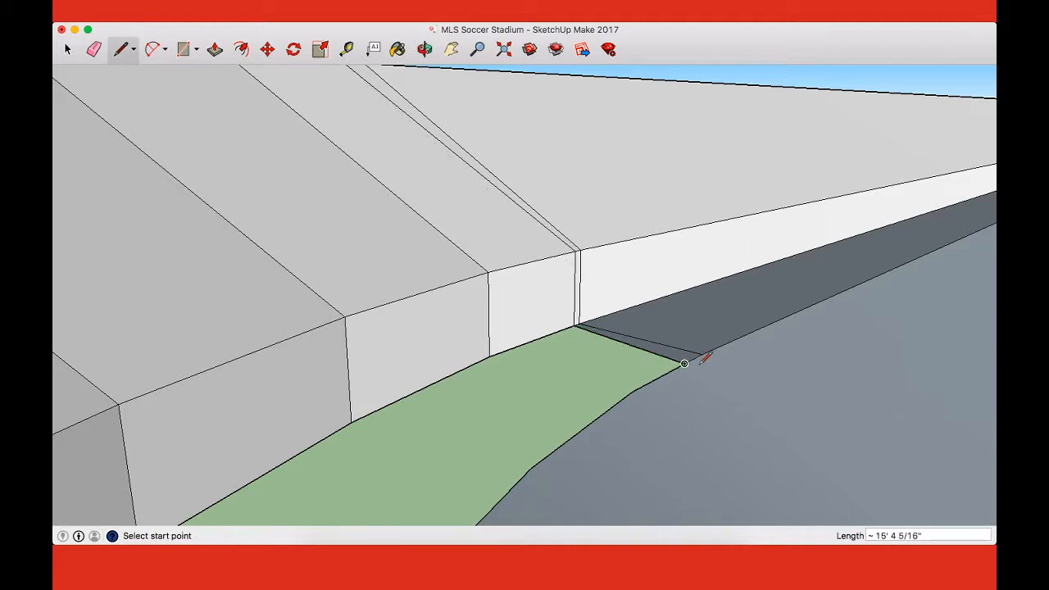
key("o")
left_click_drag(695, 358, 187, 232)
scroll(704, 394, "down", 5)
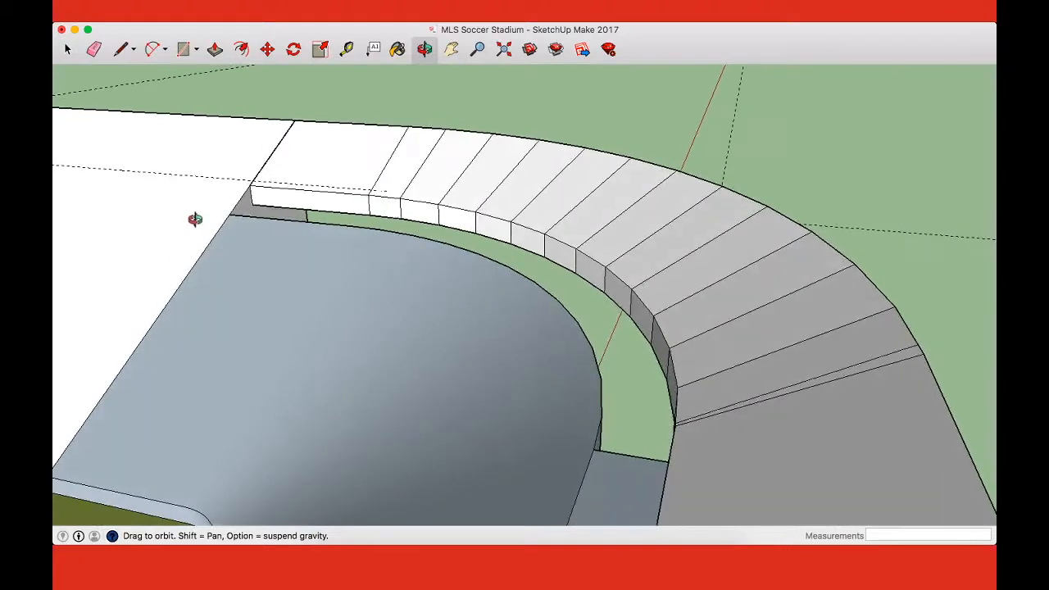
Step: Draw a line from the curved tier's inner bottom corner to the bowl's rim beside the end stand
scroll(284, 204, "up", 5)
key("l")
left_click(231, 206)
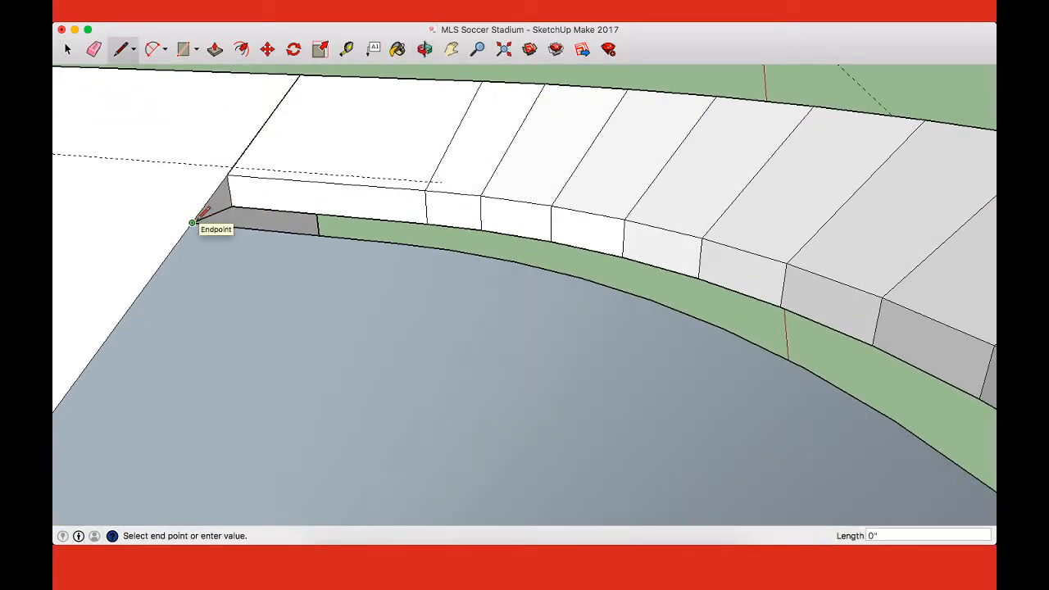
left_click(191, 222)
key("space")
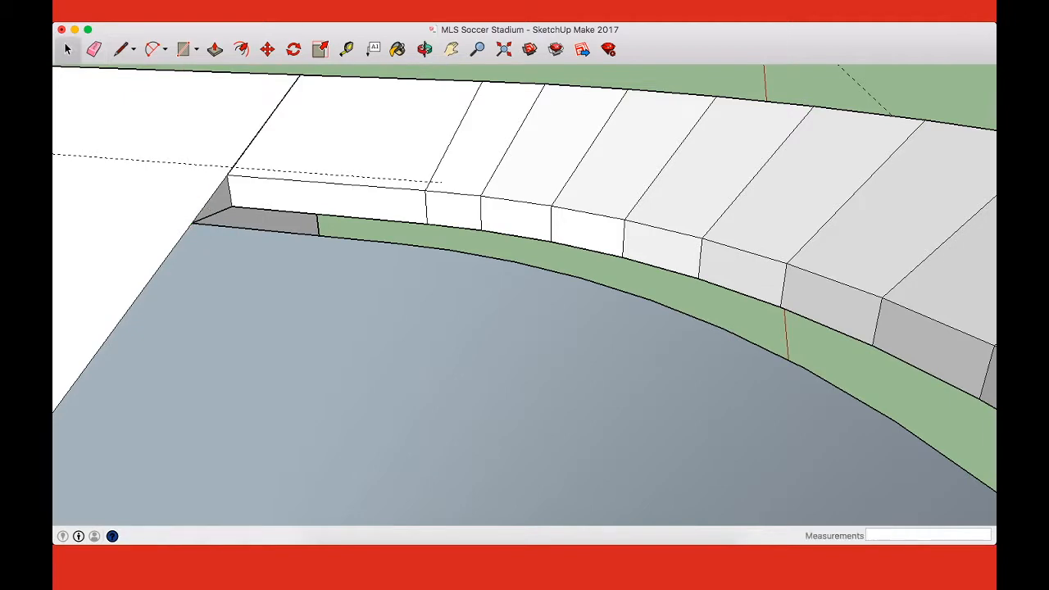
Step: Try to sweep the small face beneath the curved tier's inner edge around the bowl's corner with Follow Me
left_click(321, 2)
left_click(354, 119)
scroll(280, 309, "down", 5)
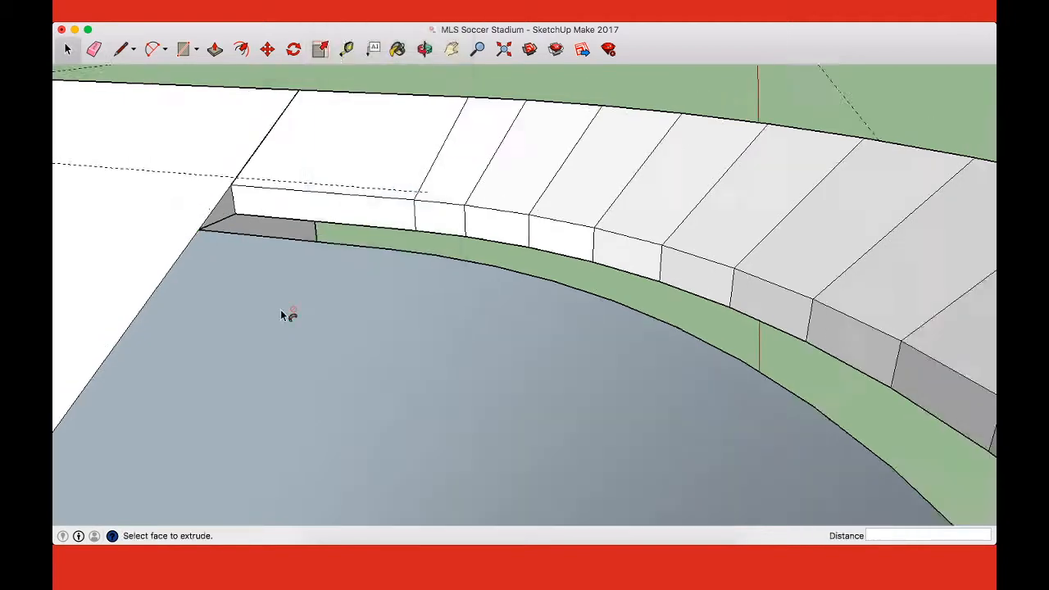
scroll(252, 264, "down", 3)
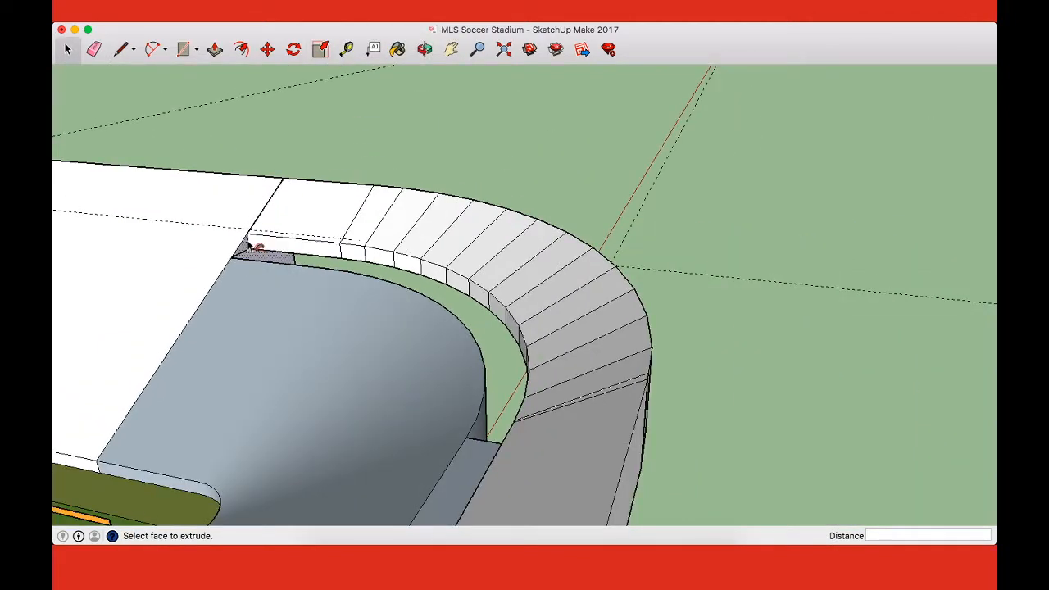
left_click_drag(249, 250, 512, 403)
middle_click_drag(512, 403, 662, 332)
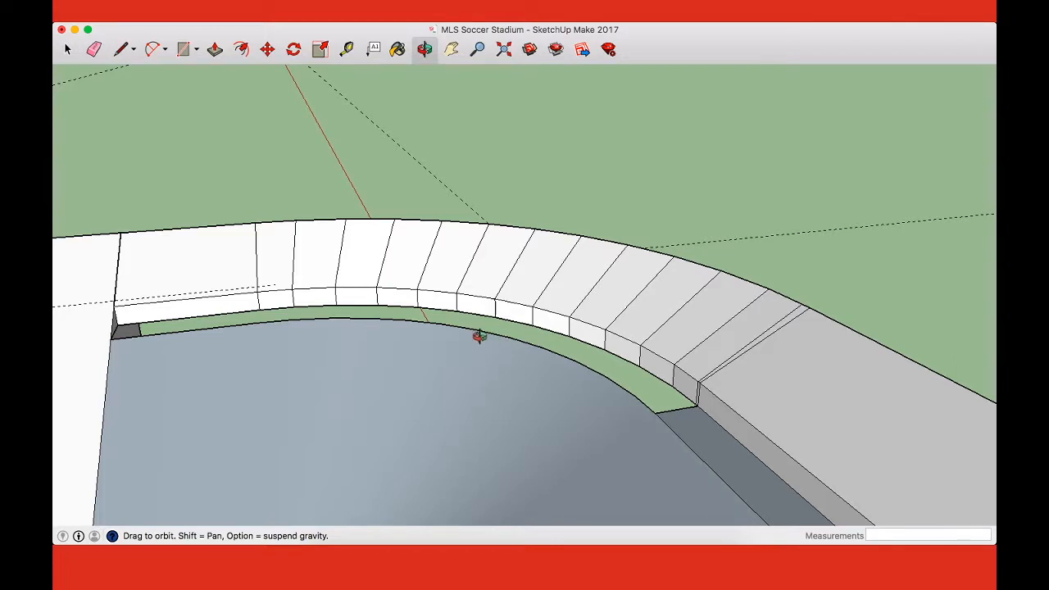
middle_click_drag(469, 315, 397, 316)
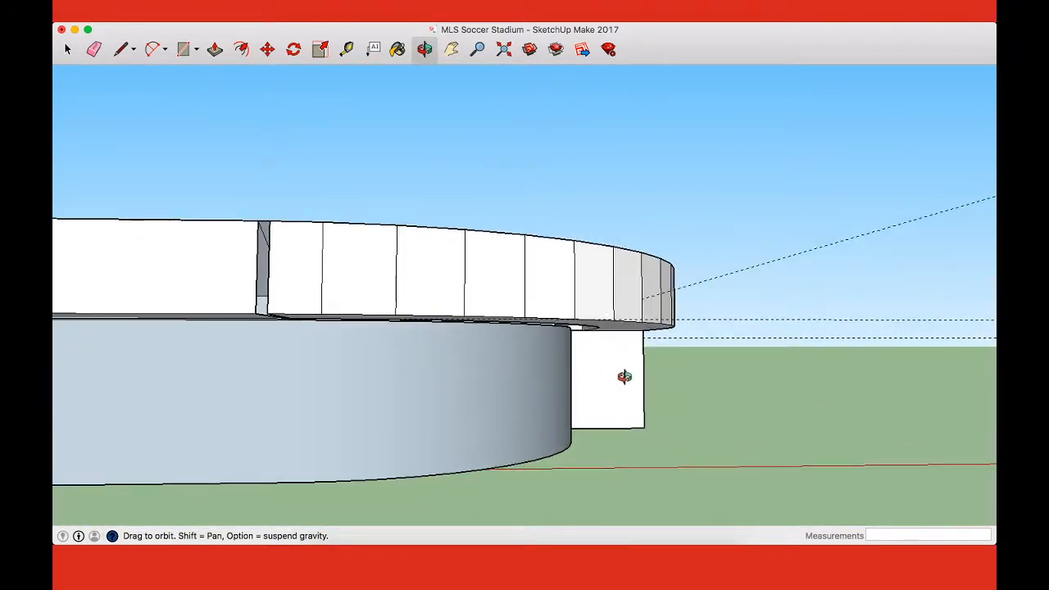
Step: Draw a line about 15 feet long across the end stand's wall from the tier's inner bottom corner to the bowl's rim
scroll(623, 377, "up", 10)
key("space")
left_click(579, 252)
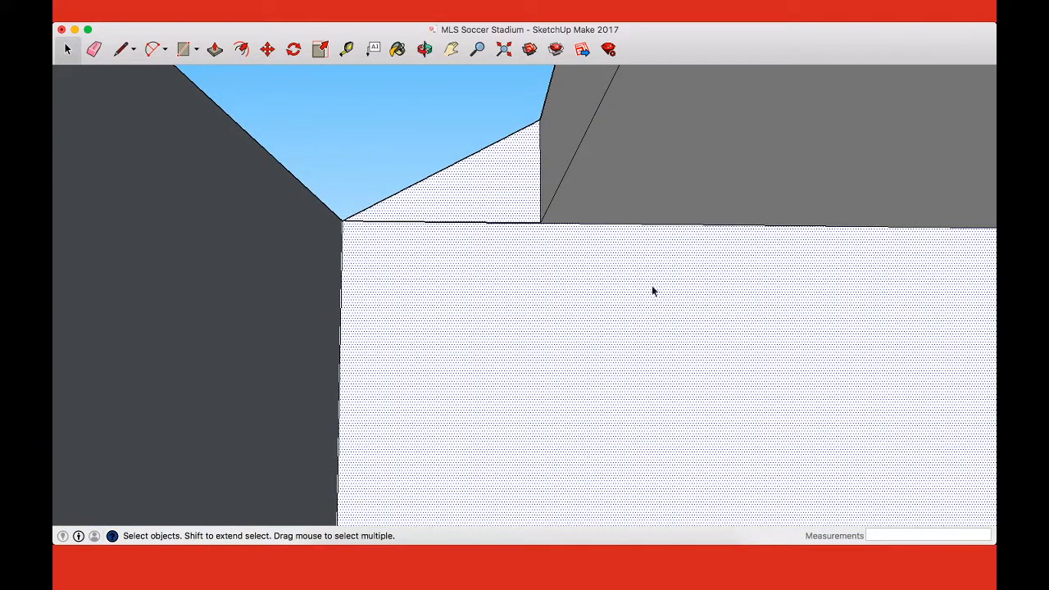
key("o")
left_click_drag(638, 294, 651, 368)
key("l")
left_click(538, 223)
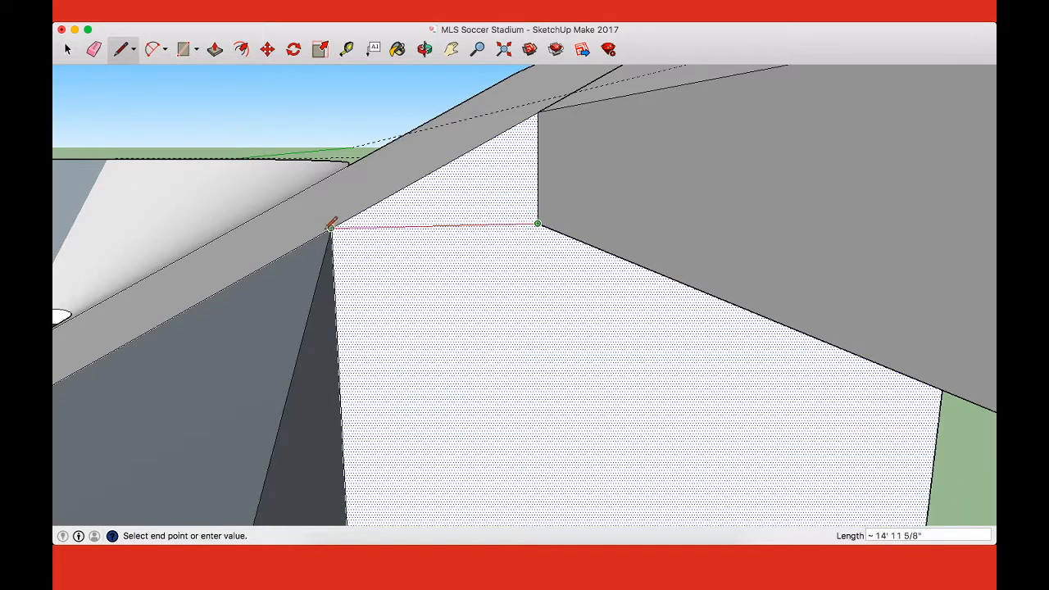
left_click(330, 227)
scroll(469, 231, "down", 4)
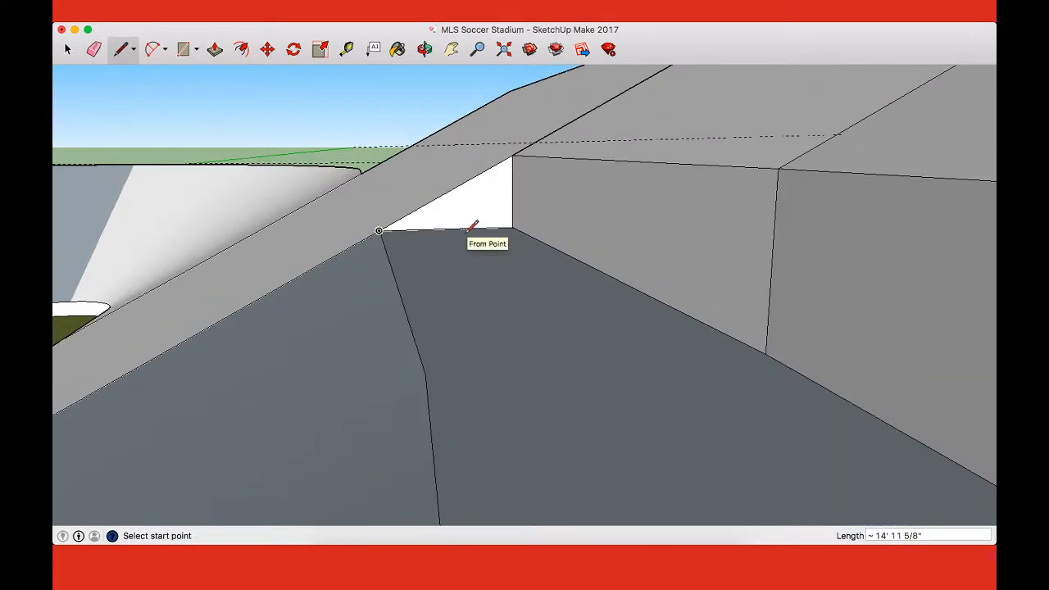
Step: Erase the extra seam line on the seating slope where the curved tier meets the straight side tier
key("o")
left_click_drag(470, 229, 789, 268)
scroll(790, 269, "down", 2)
scroll(792, 277, "down", 5)
left_click_drag(889, 297, 895, 341, "shift")
scroll(671, 316, "down", 3)
scroll(749, 306, "up", 8)
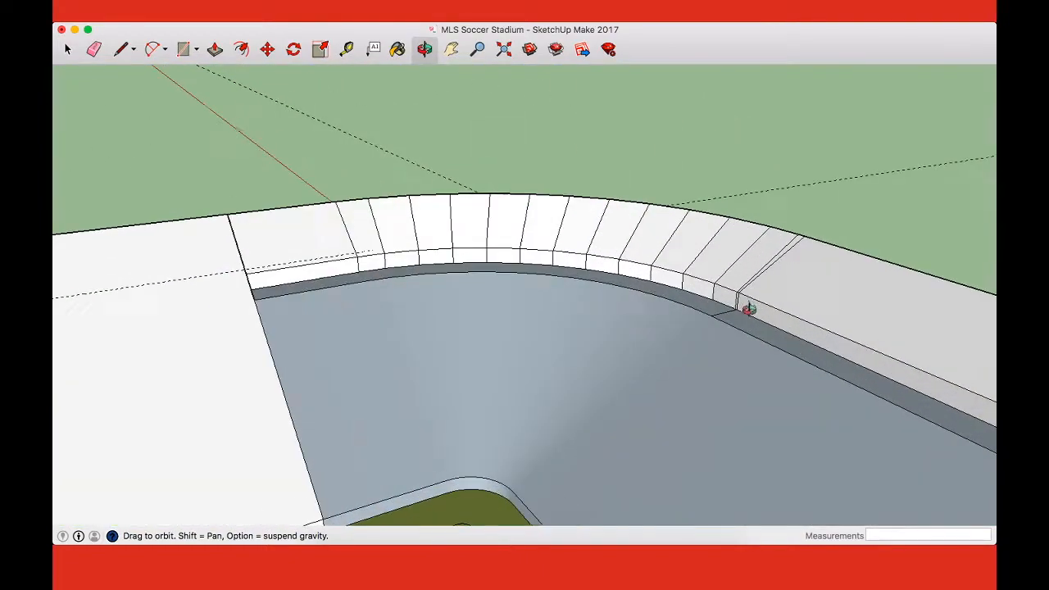
key("e")
left_click(784, 209)
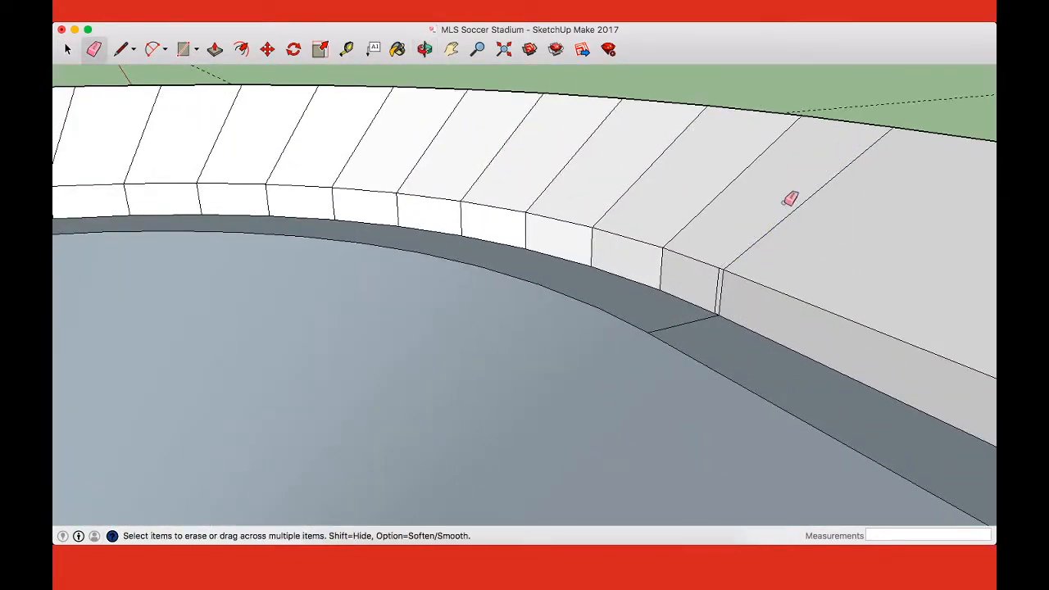
Step: Close the narrow gap in the outer wall with a line joining the straight and curved tiers' outer bottom corners
key("o")
mouse_move(809, 290)
left_mouse_down()
mouse_move(396, 293)
mouse_move(301, 277)
left_mouse_up()
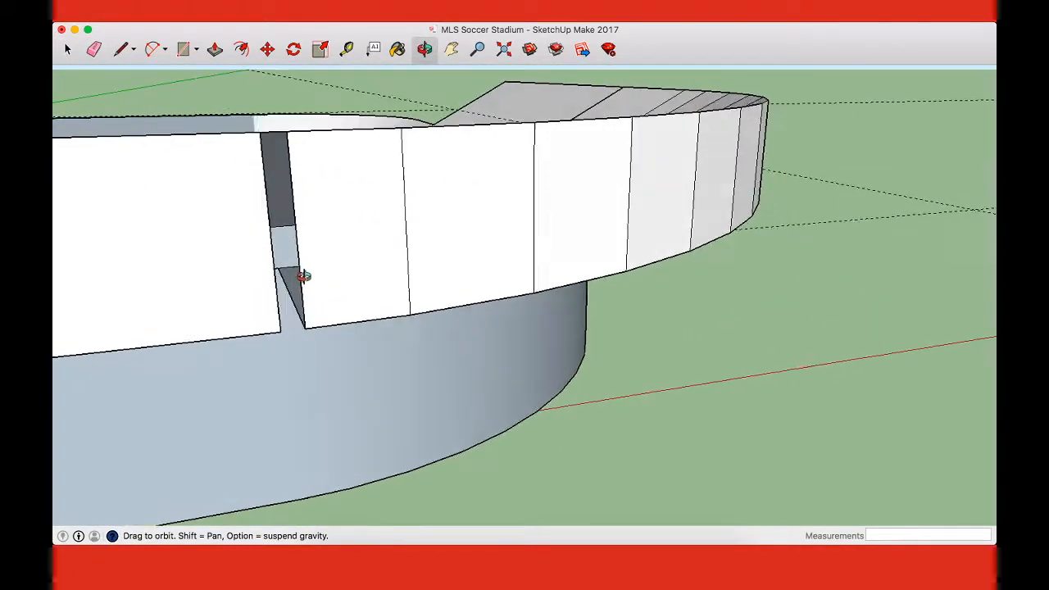
key("l")
left_click(280, 331)
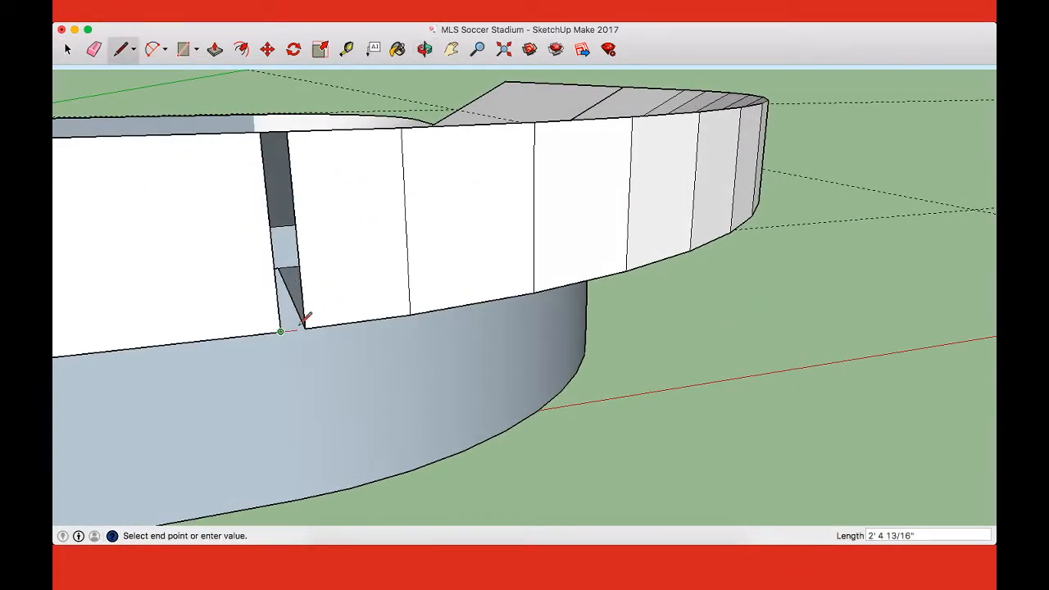
left_click(304, 328)
Step: Erase the seam edge on the curved tier's side of the closed strip in the outer wall
key("e")
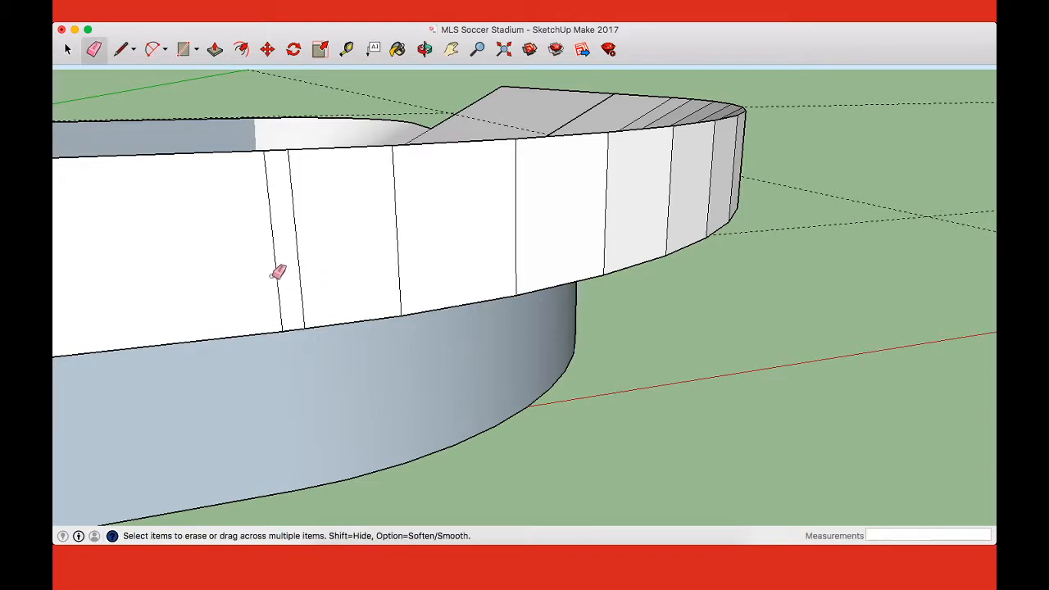
left_click(277, 269)
key("super+z")
left_click(298, 255)
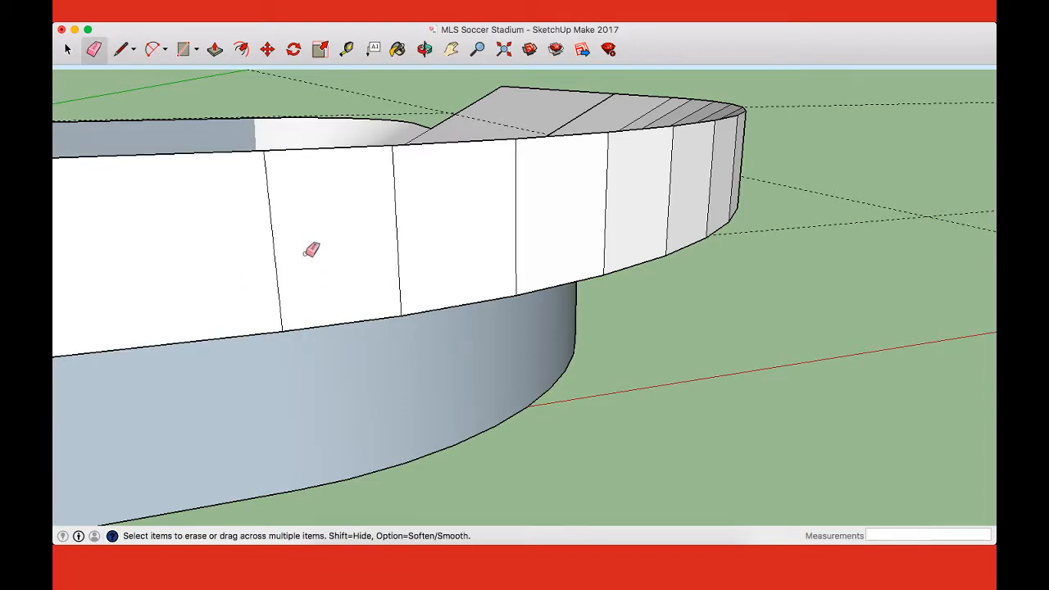
Step: Examine the completed upper tier and the still tierless opposite side from several directions around the stadium
middle_click_drag(368, 244, 897, 321)
scroll(536, 307, "down", 10)
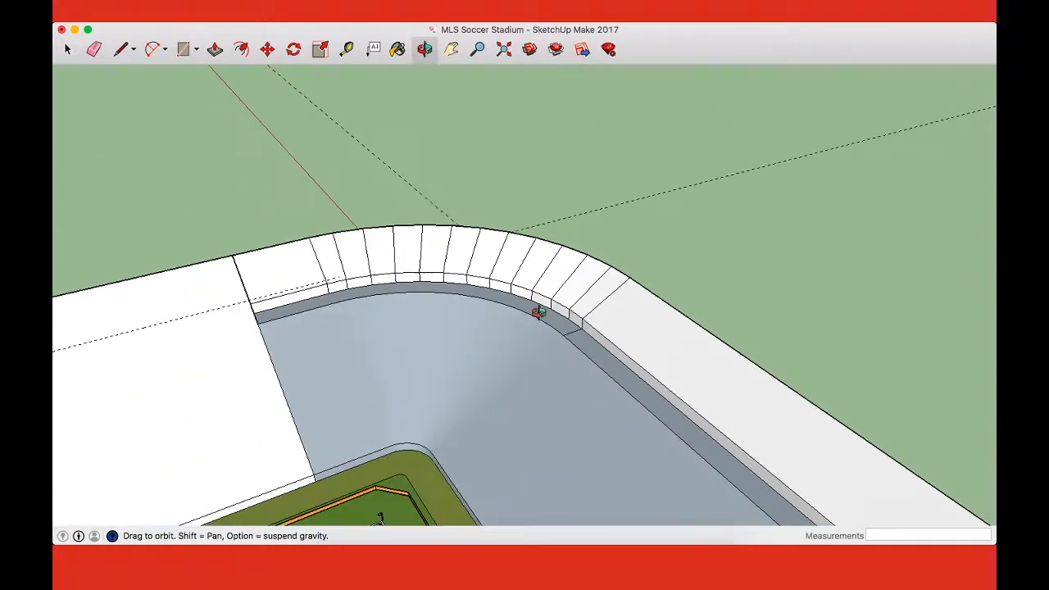
scroll(538, 312, "down", 5)
middle_click_drag(568, 394, 732, 294)
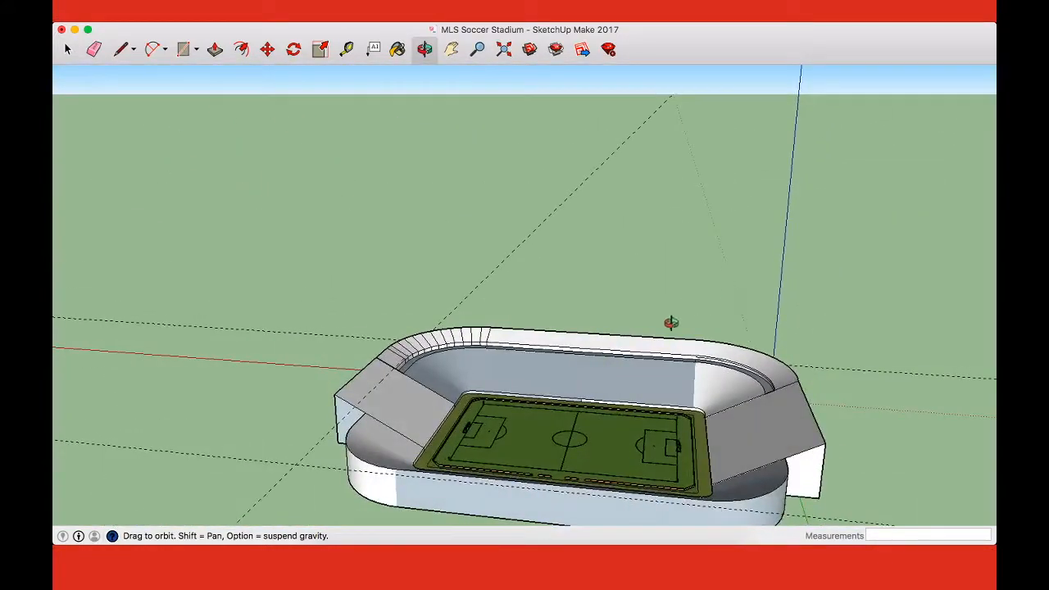
middle_click_drag(675, 314, 673, 385)
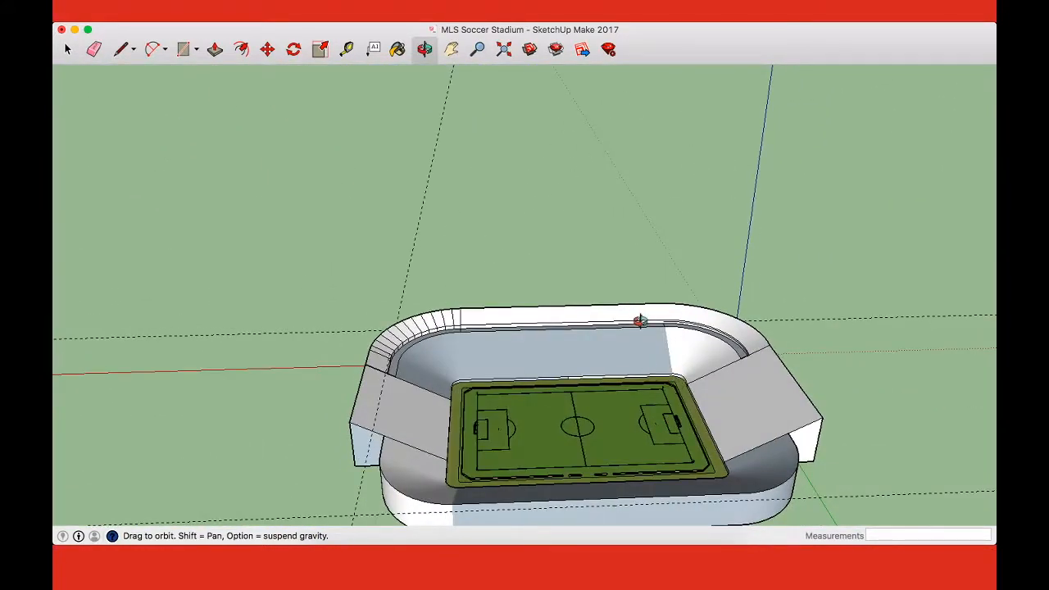
middle_click_drag(396, 411, 625, 425)
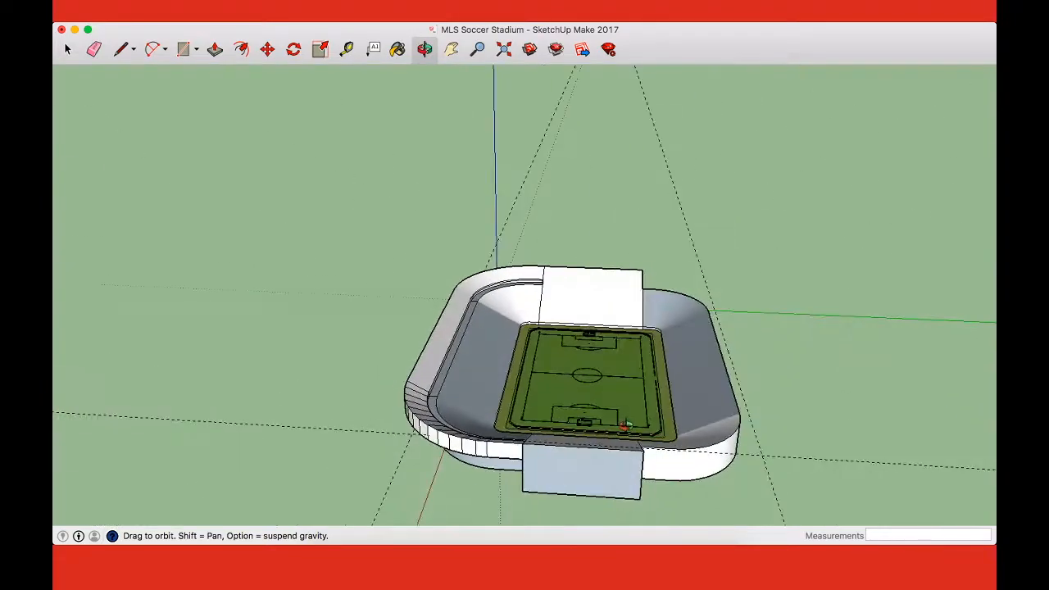
scroll(725, 461, "up", 5)
middle_click_drag(721, 461, 294, 455)
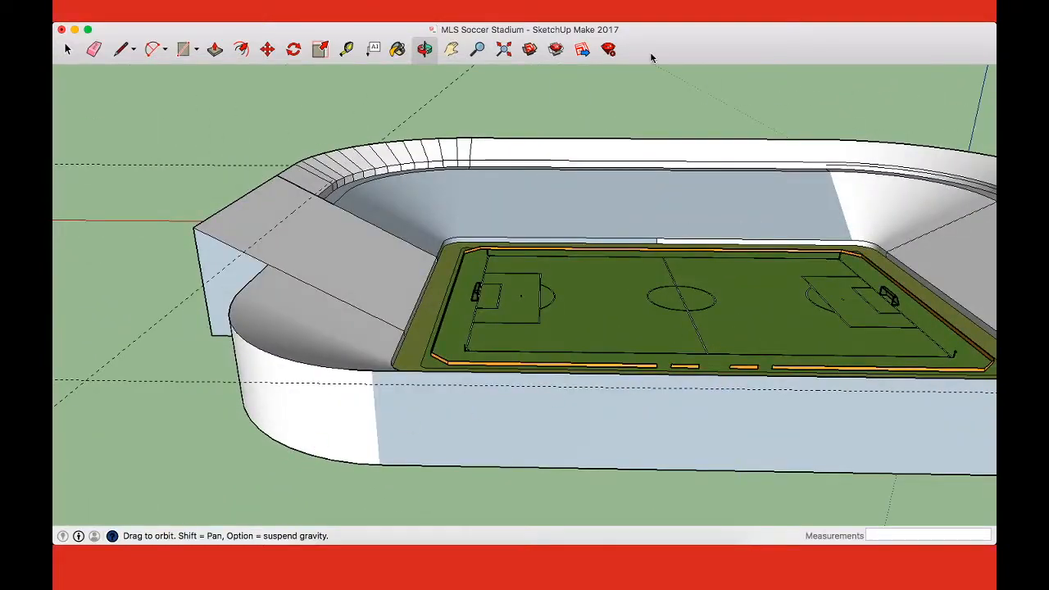
scroll(623, 162, "up", 5)
left_click_drag(622, 164, 795, 183)
scroll(466, 266, "down", 6)
scroll(465, 265, "down", 4)
scroll(623, 279, "up", 4)
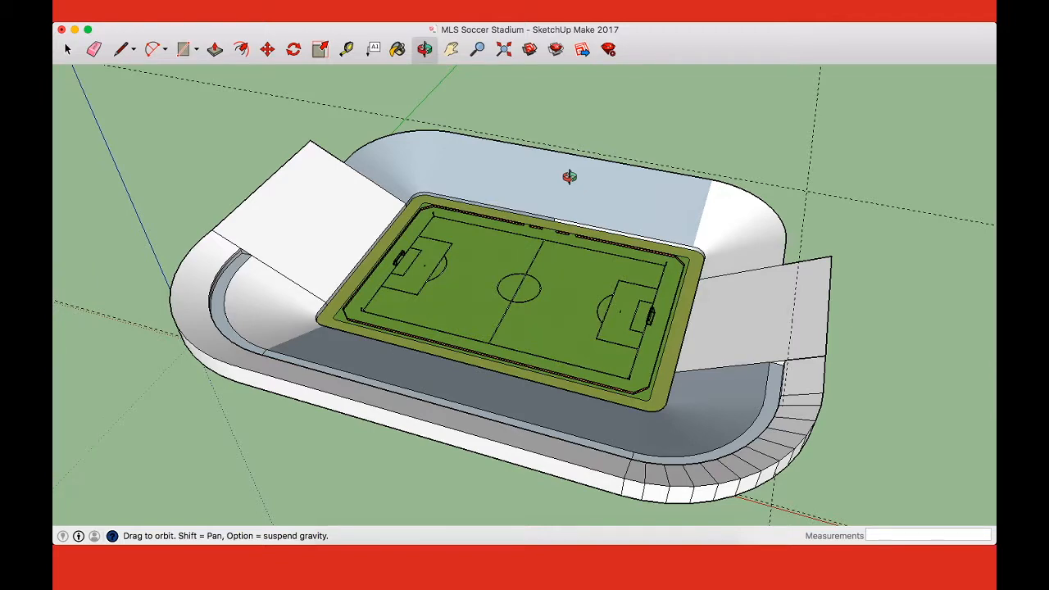
scroll(572, 176, "up", 4)
left_click_drag(580, 178, 600, 271, "shift")
key("l")
left_click(496, 269)
scroll(504, 233, "down", 5)
key("Escape")
Step: Measure the width of the walkway between the bowl's rim and the straight side tier
scroll(473, 426, "down", 1)
scroll(474, 467, "up", 1)
middle_click_drag(498, 461, 325, 315)
scroll(325, 316, "up", 5)
key("t")
left_click(301, 343)
left_click(271, 331)
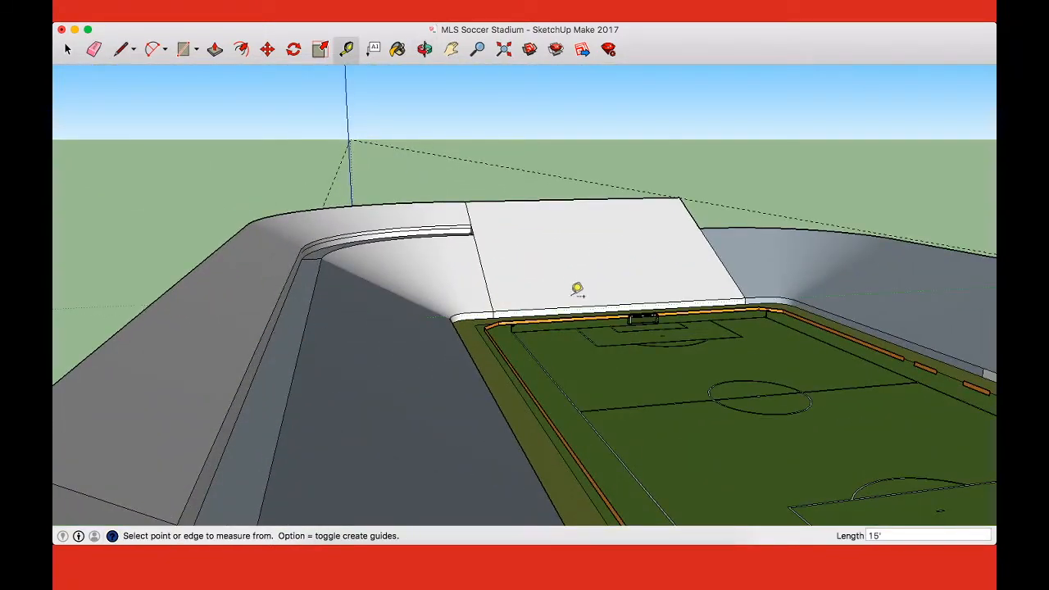
Step: Draw a horizontal line outward from the opposite side's straight rim to match the 15-foot walkway width
middle_click_drag(611, 287, 265, 322, "shift")
mouse_move(753, 355)
middle_mouse_down()
mouse_move(708, 375)
mouse_move(632, 355)
mouse_move(651, 328)
mouse_move(585, 333)
mouse_move(622, 360)
mouse_move(590, 346)
middle_mouse_up()
key("l")
left_click(580, 349)
scroll(608, 348, "down", 3)
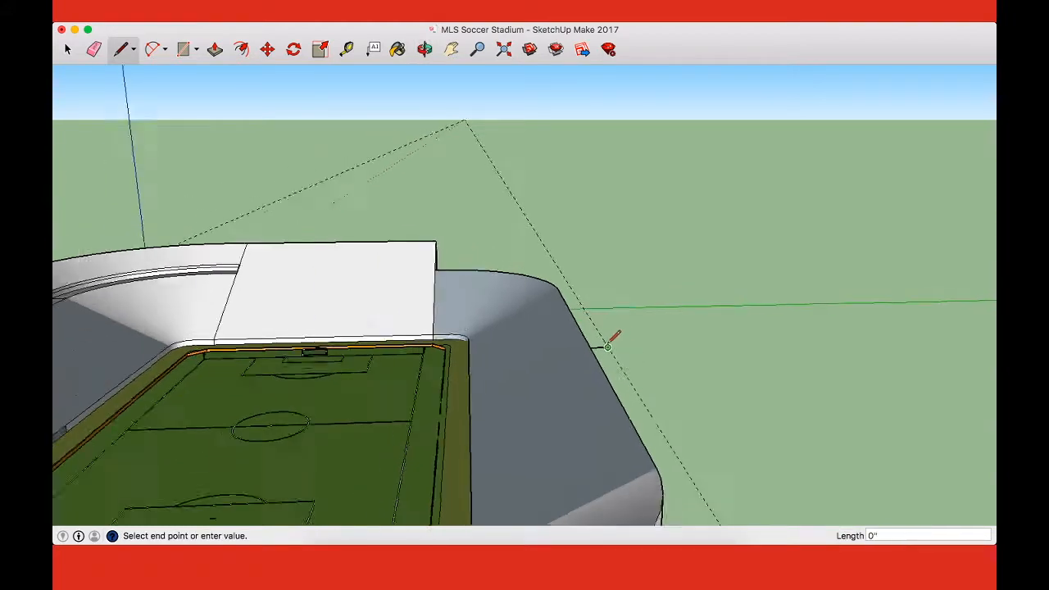
Step: Measure the height of the straight side tier's inner wall from the walkway to its top edge
scroll(608, 346, "up", 2)
scroll(610, 340, "up", 1)
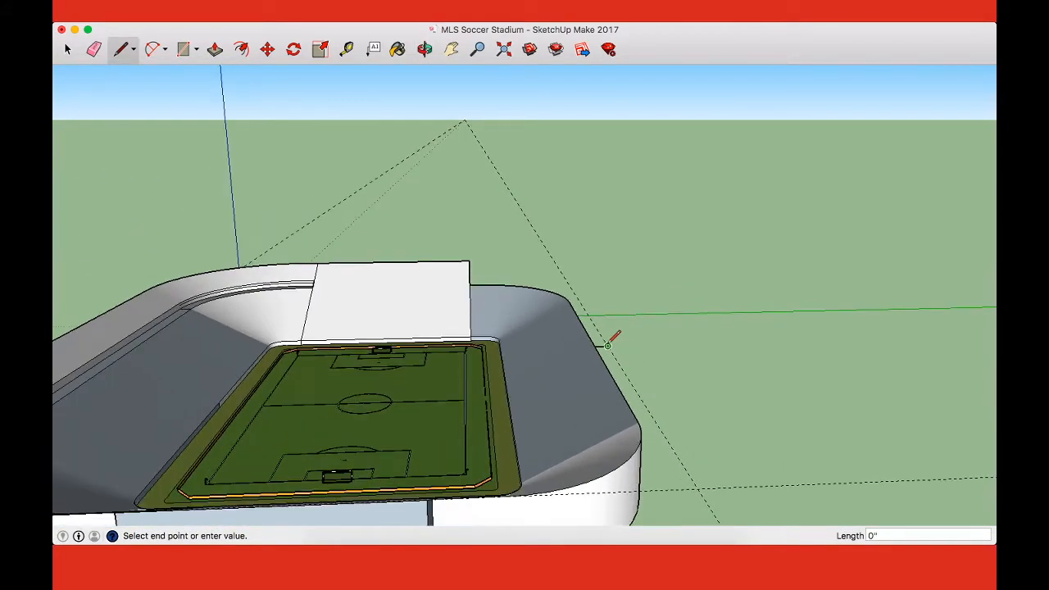
left_click(90, 359)
left_click(93, 367)
scroll(92, 360, "up", 4)
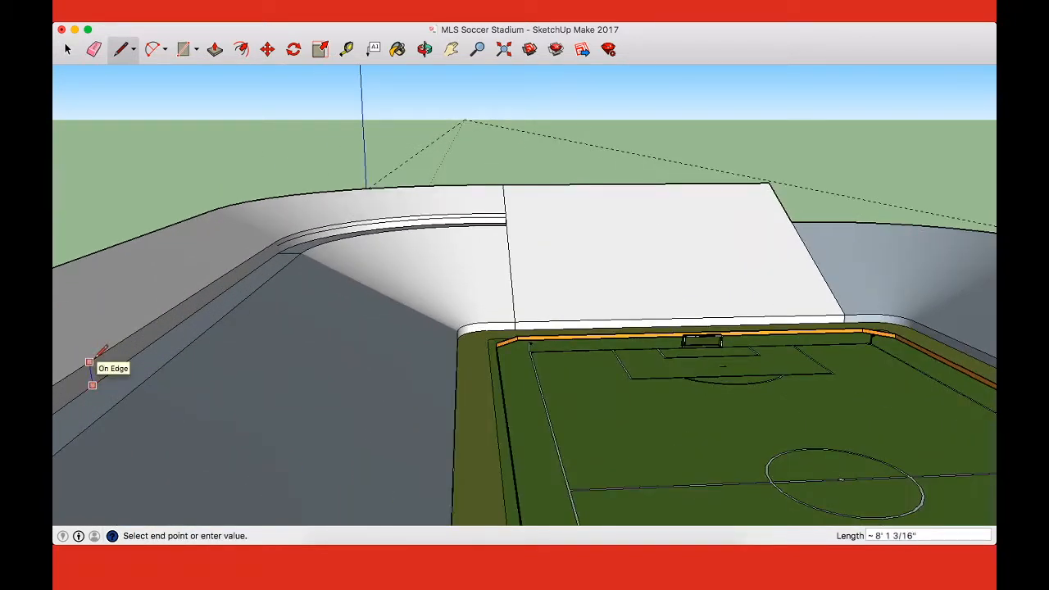
key("t")
left_click(106, 374)
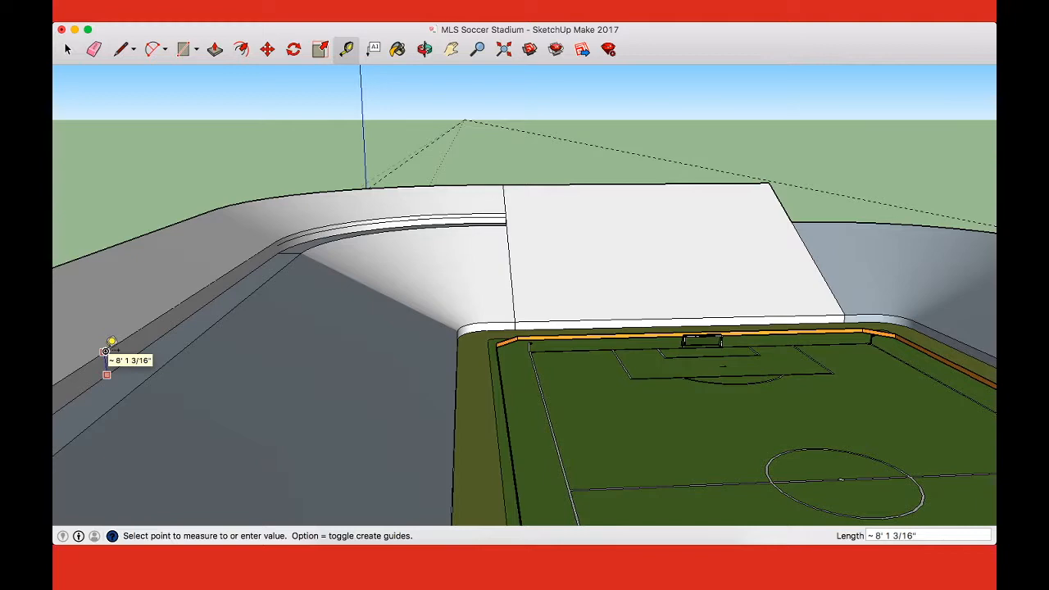
left_click(105, 352)
middle_click_drag(122, 338, 416, 178, "shift")
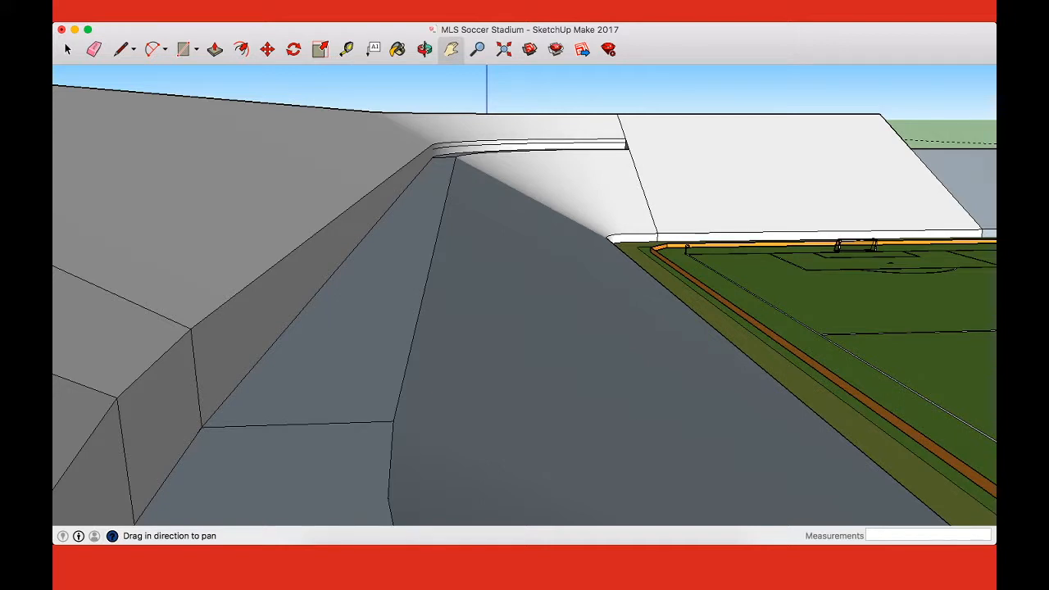
left_click(408, 184)
left_click(413, 150)
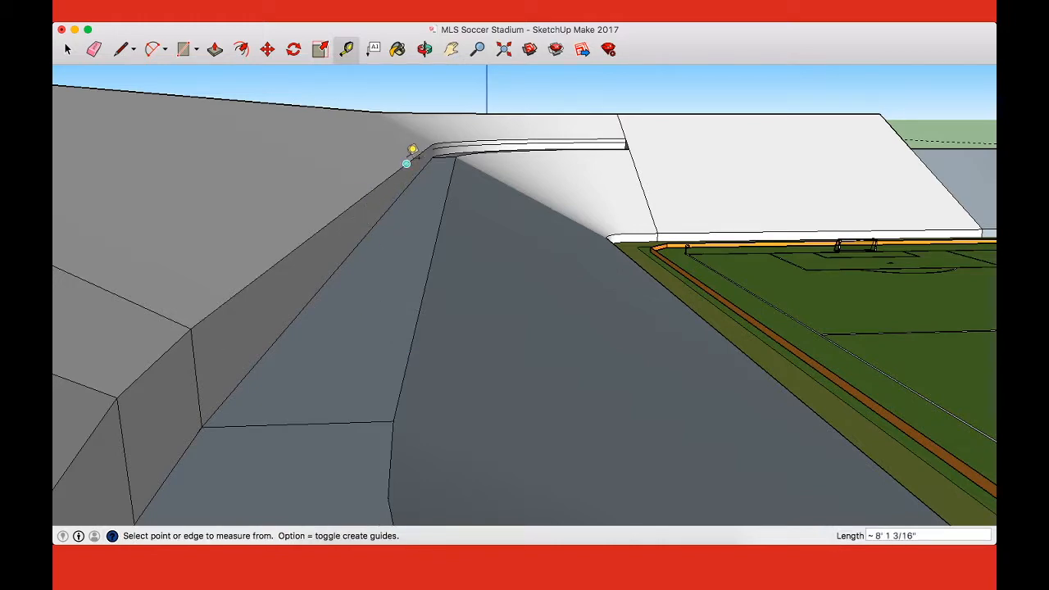
Step: Draw an 8-foot vertical line up from the outer end of the horizontal line on the opposite rim
scroll(590, 258, "down", 10)
key("h")
left_click_drag(702, 302, 125, 361)
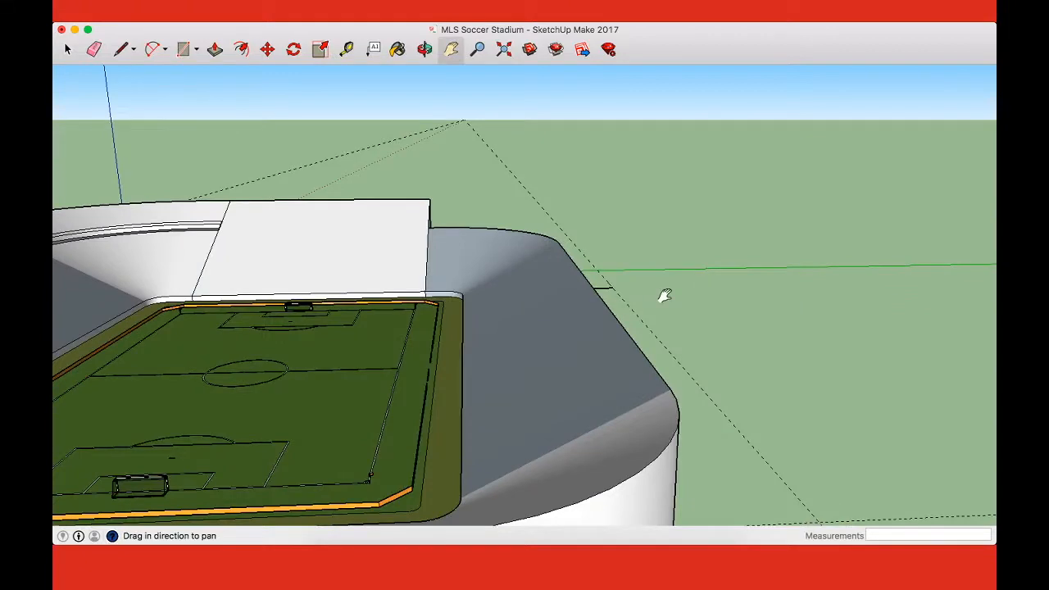
scroll(665, 296, "up", 5)
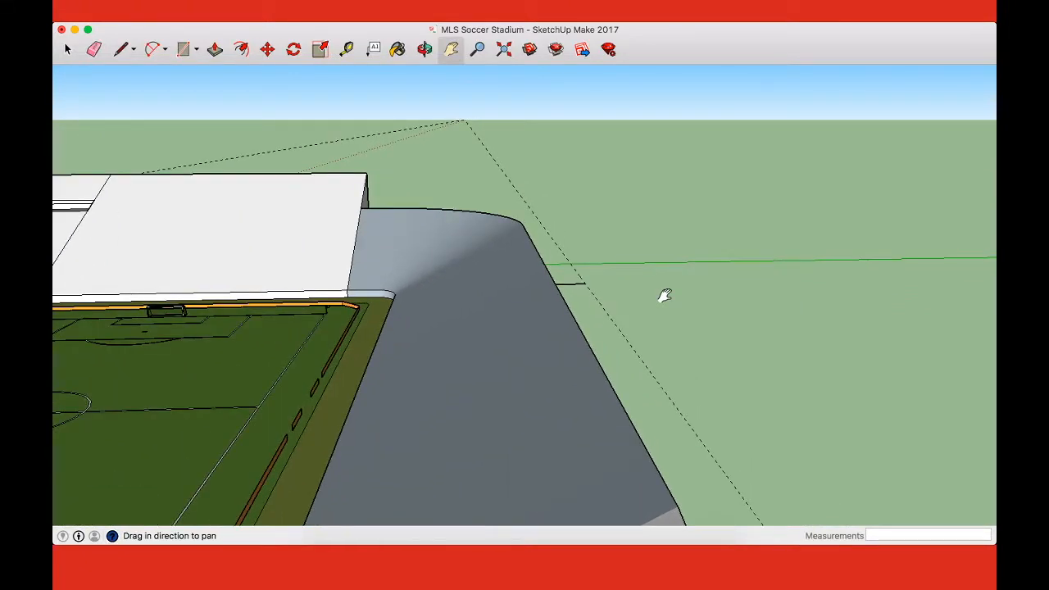
middle_click_drag(621, 335, 661, 351)
key("l")
left_click(628, 302)
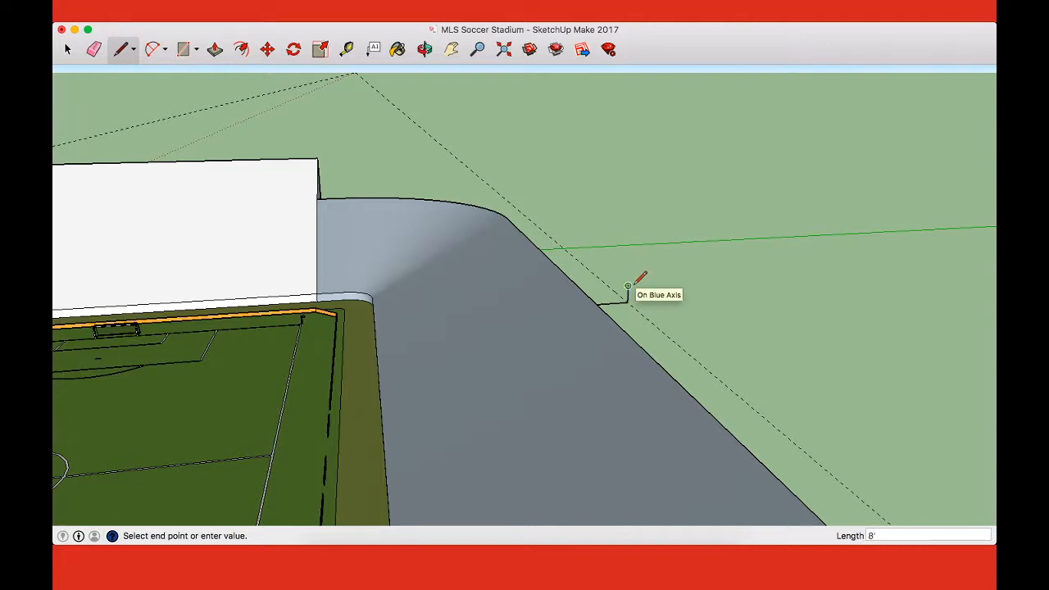
middle_click(629, 284, "shift")
key("Escape")
Step: Measure the depth of the straight side tier's underside from the outer walkway line to the tier's outer edge
middle_click_drag(527, 317, 726, 309, "shift")
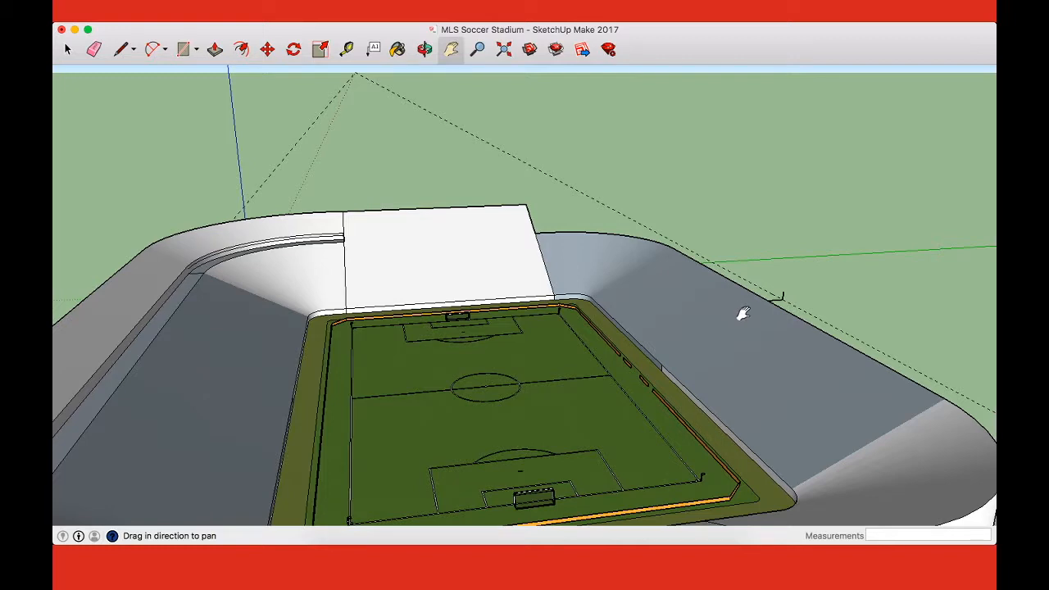
scroll(597, 227, "up", 10)
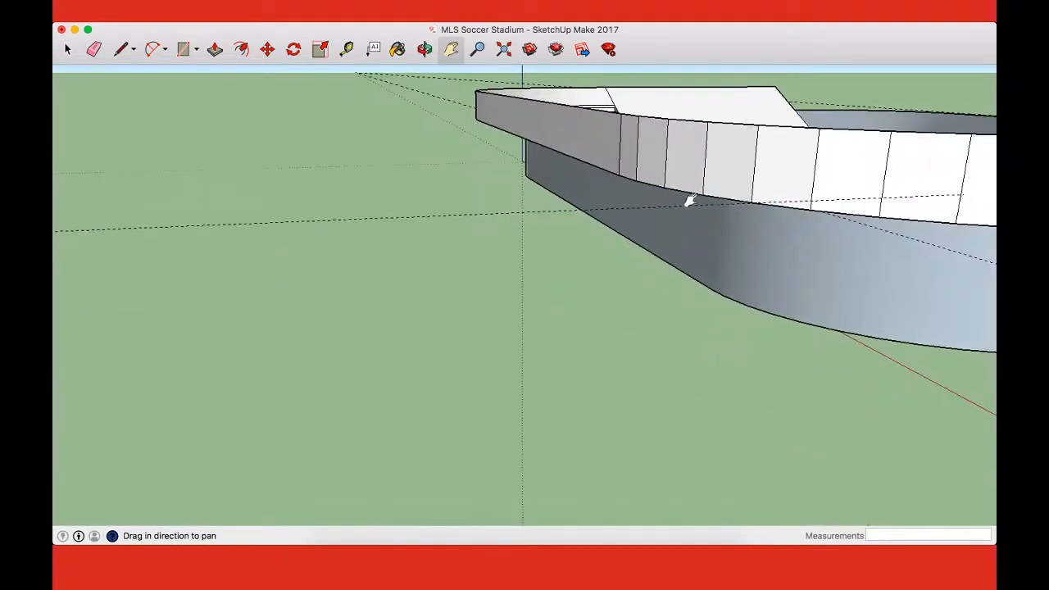
middle_click_drag(741, 172, 614, 314, "shift")
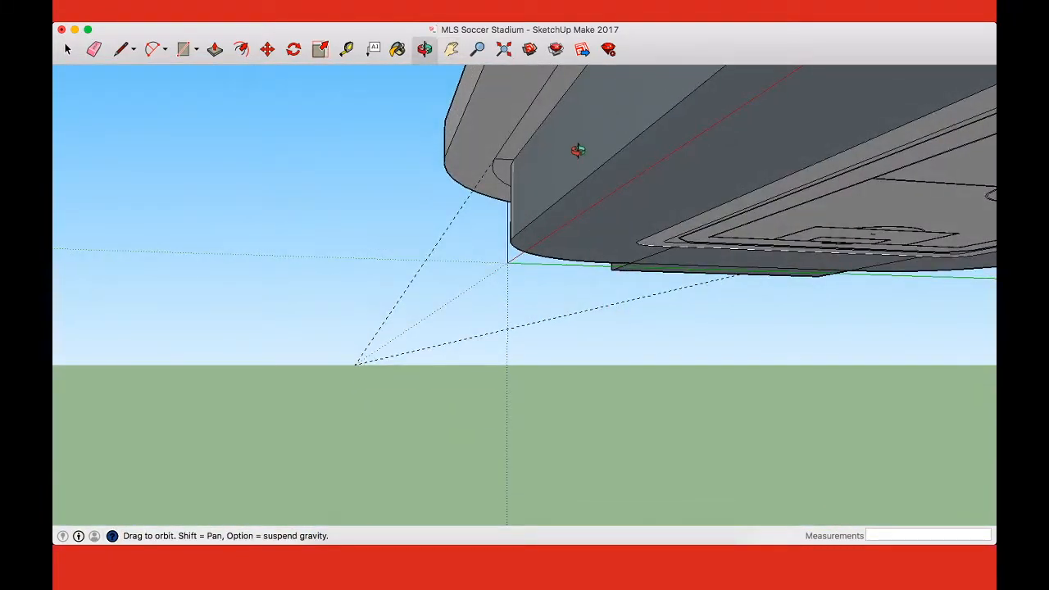
mouse_move(573, 155)
middle_mouse_down("shift")
mouse_move(578, 321)
mouse_move(592, 161)
middle_mouse_up("shift")
key("t")
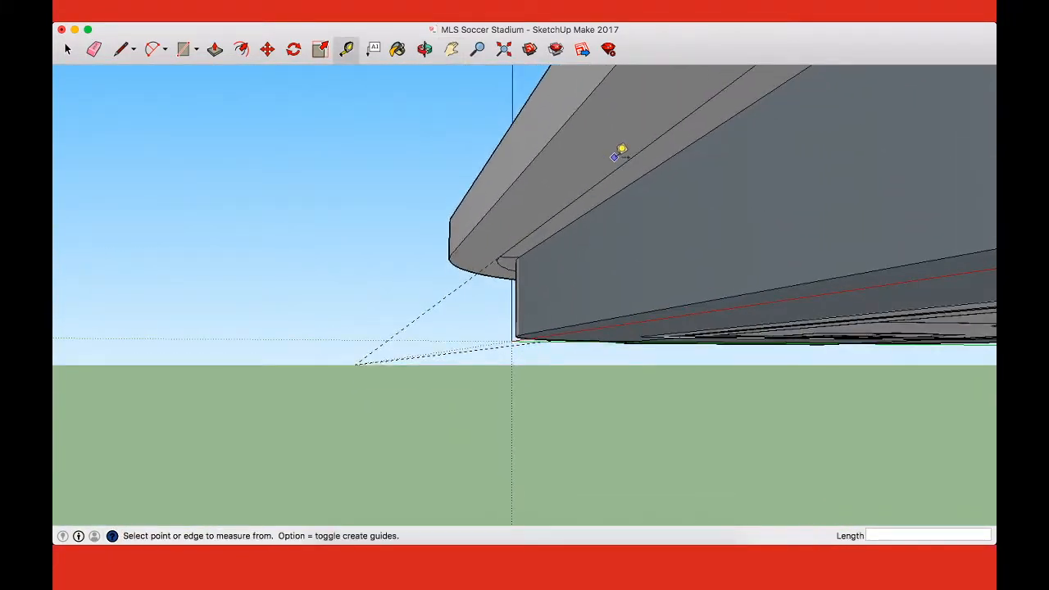
left_click(622, 163)
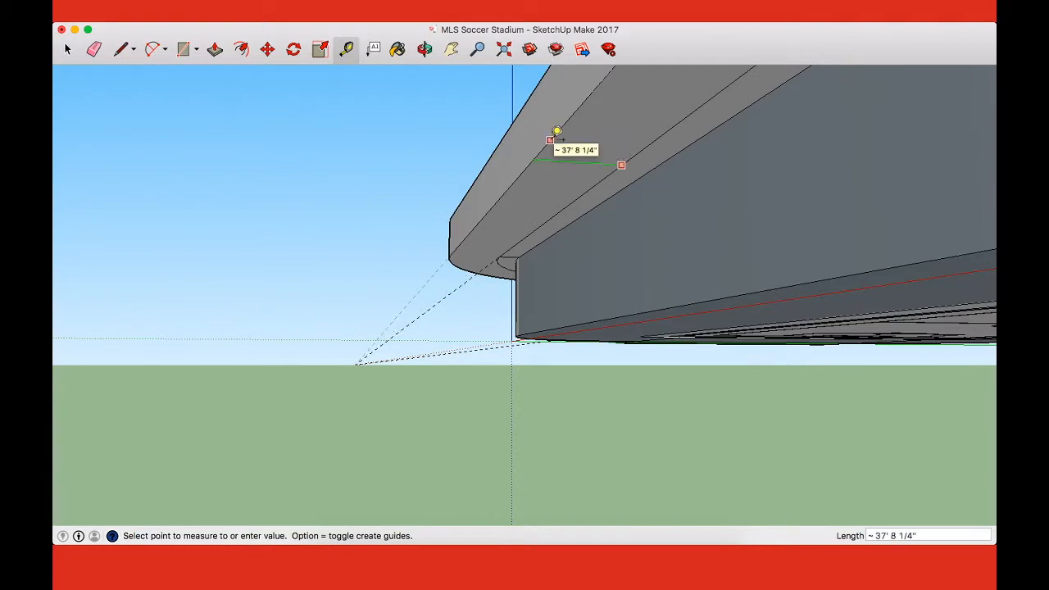
key("Escape")
middle_click_drag(554, 131, 533, 166)
middle_click_drag(598, 161, 613, 147)
left_click(612, 165)
left_click(457, 149)
Step: Draw a 35-foot horizontal line outward along the green axis from the base of the 8-foot vertical line
middle_click_drag(494, 172, 602, 296)
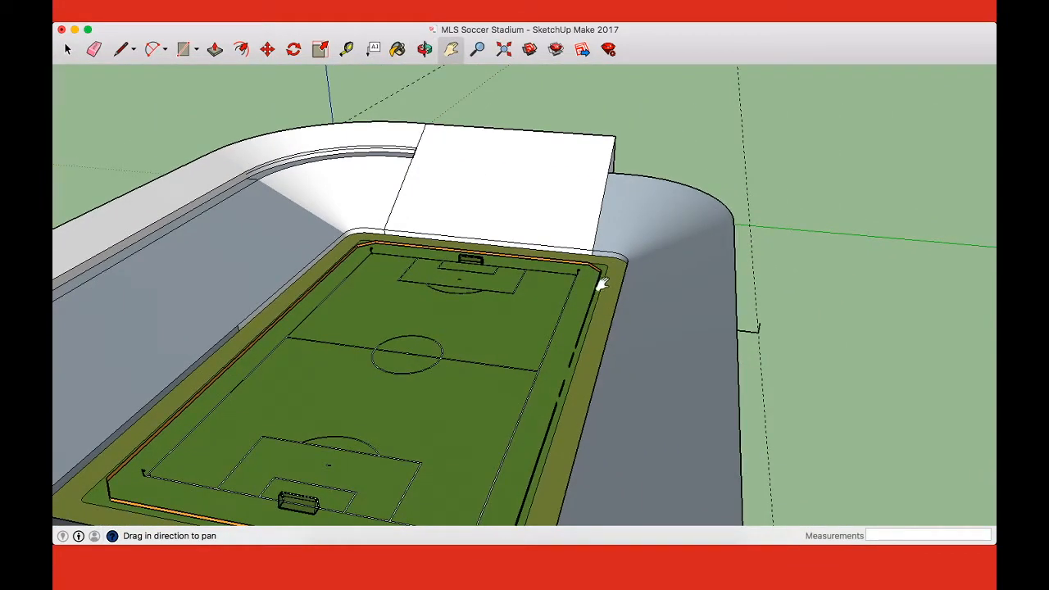
scroll(801, 332, "up", 5)
key("l")
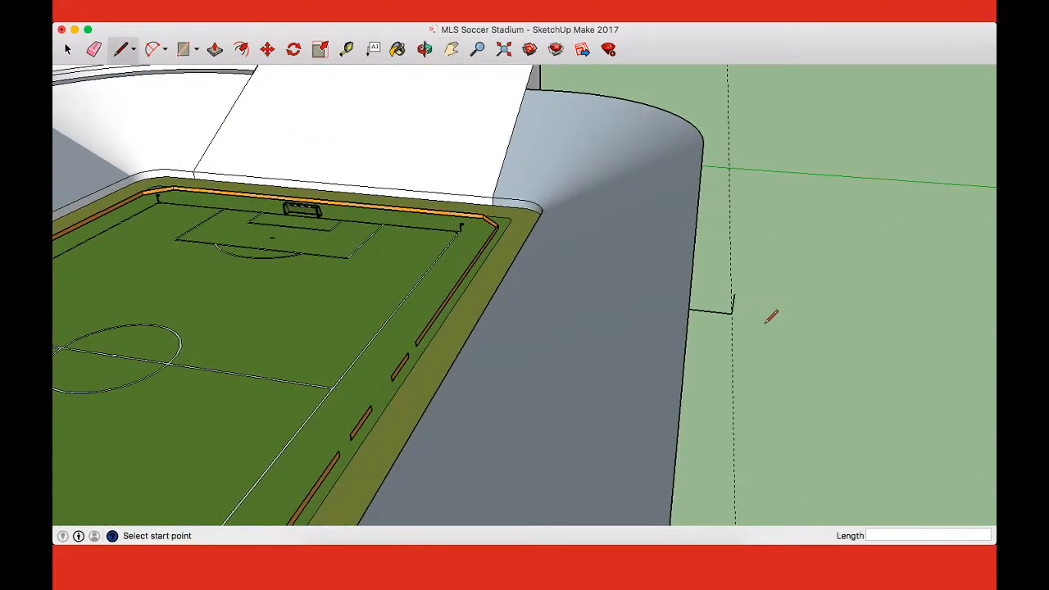
left_click(731, 313)
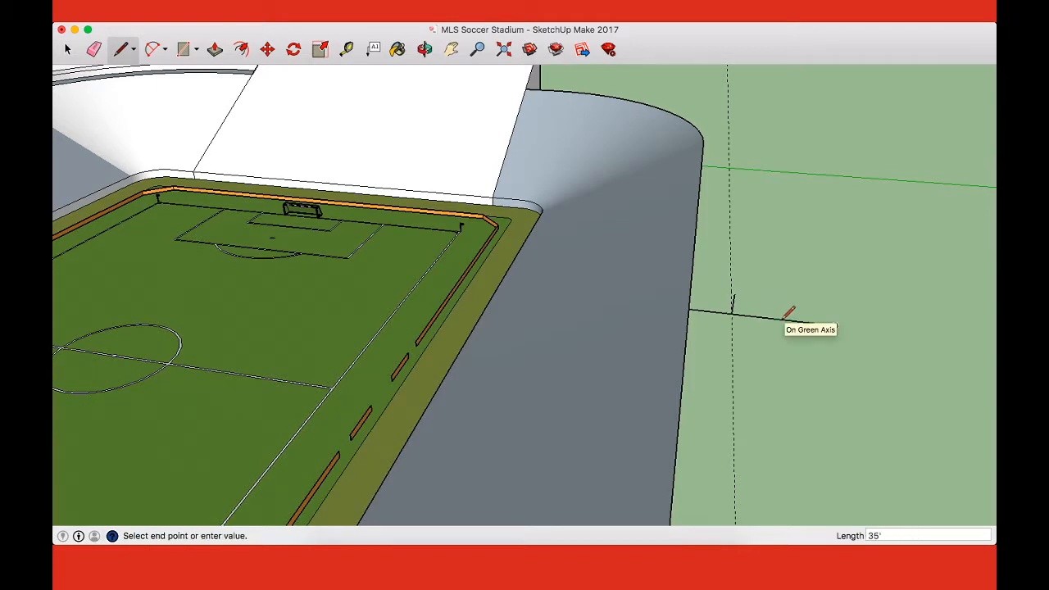
scroll(787, 315, "down", 6)
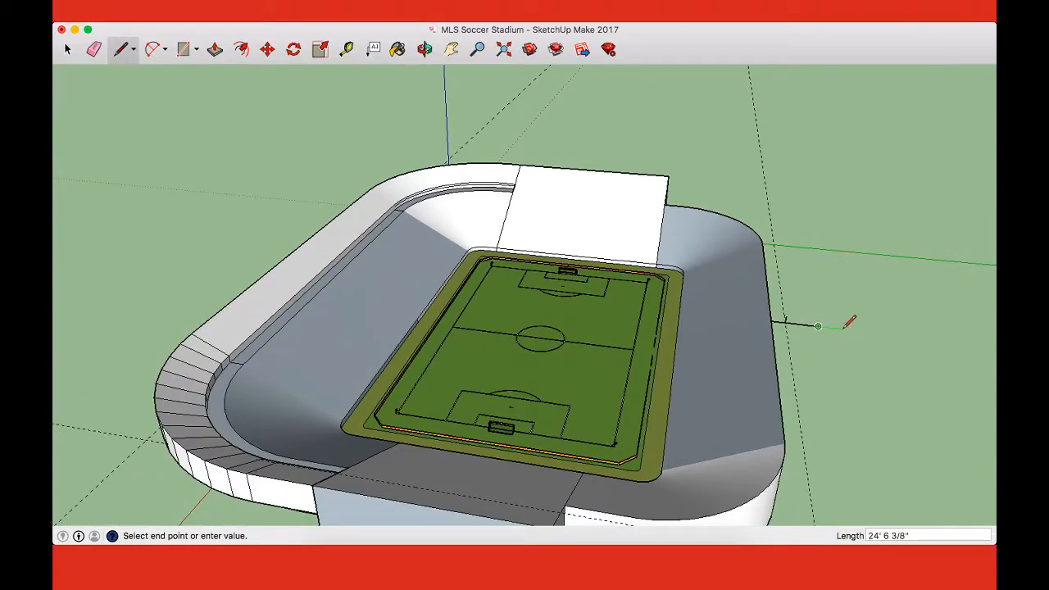
Step: Measure the height of the existing side tier's outer wall from its bottom edge to its top edge
middle_click_drag(856, 328, 636, 321)
key("t")
left_click(397, 211)
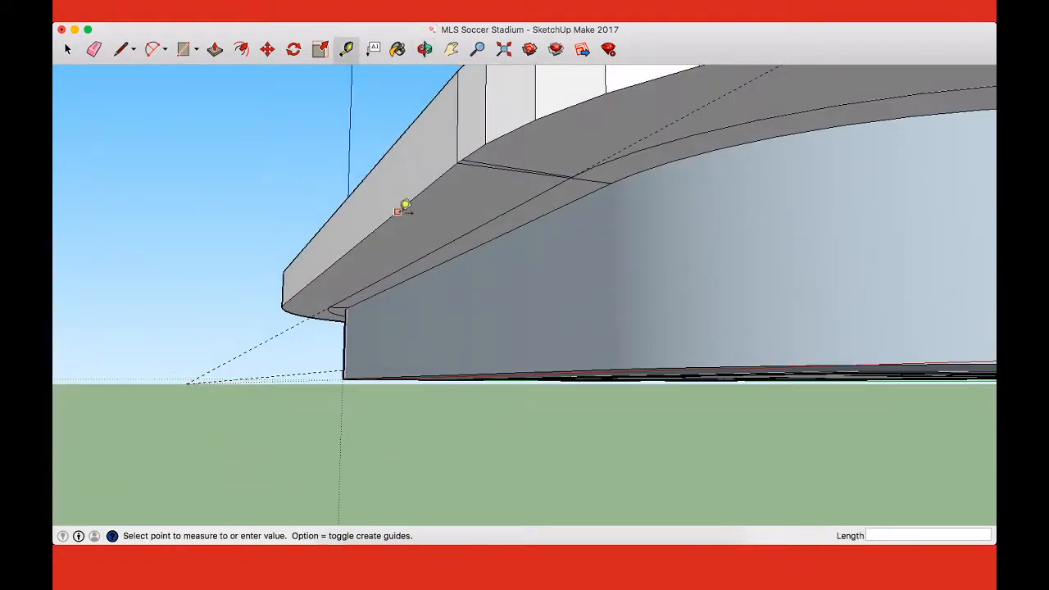
left_click(401, 131)
Step: Draw a vertical line about 26 feet up from the 35-foot line's outer end and close the profile with a slope to the 8-foot line
middle_click_drag(403, 134, 689, 251)
key("l")
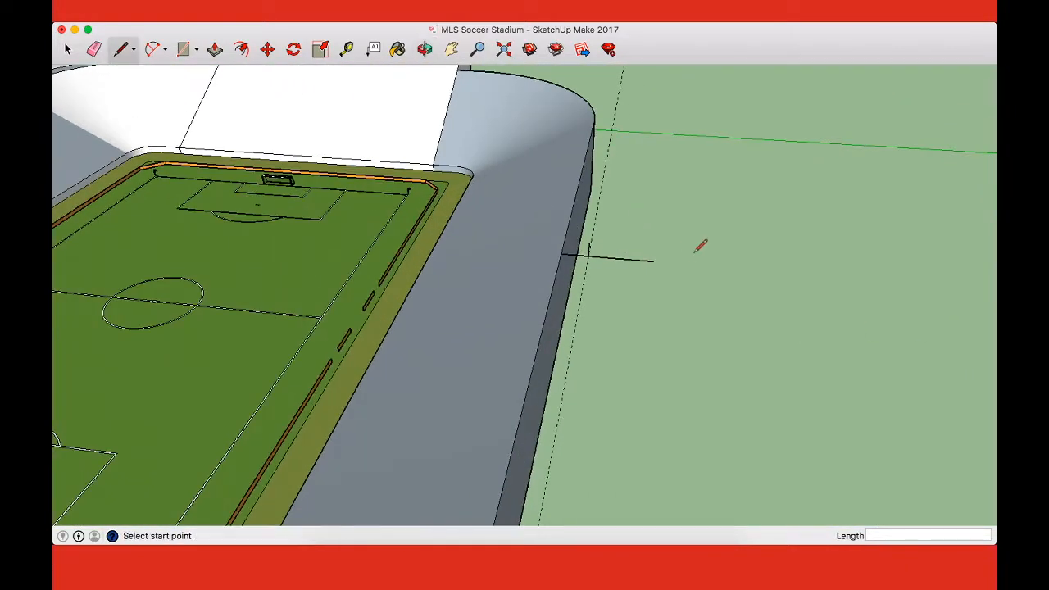
left_click(653, 260)
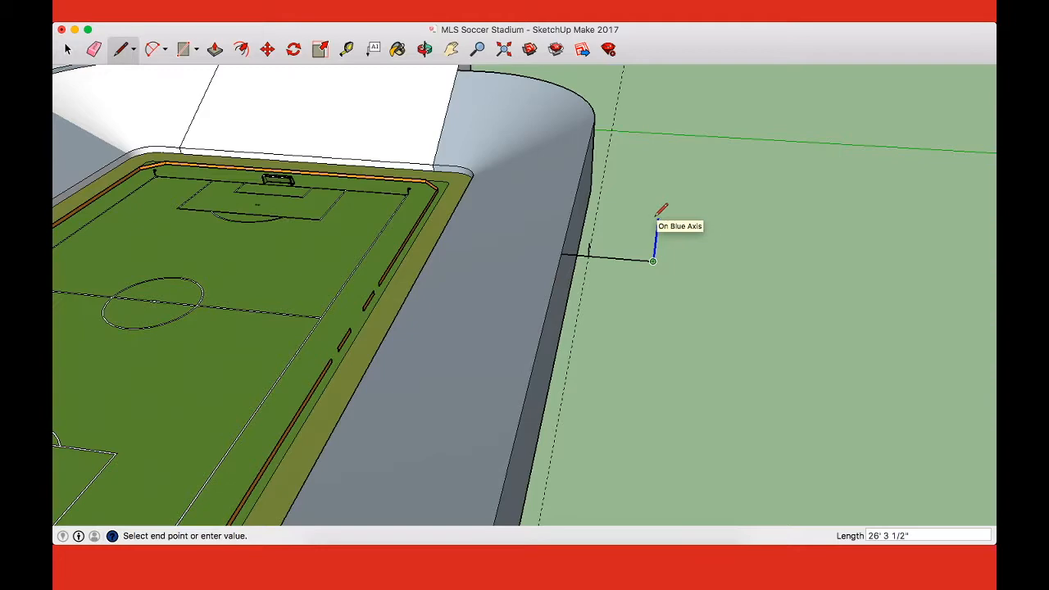
left_click(656, 214)
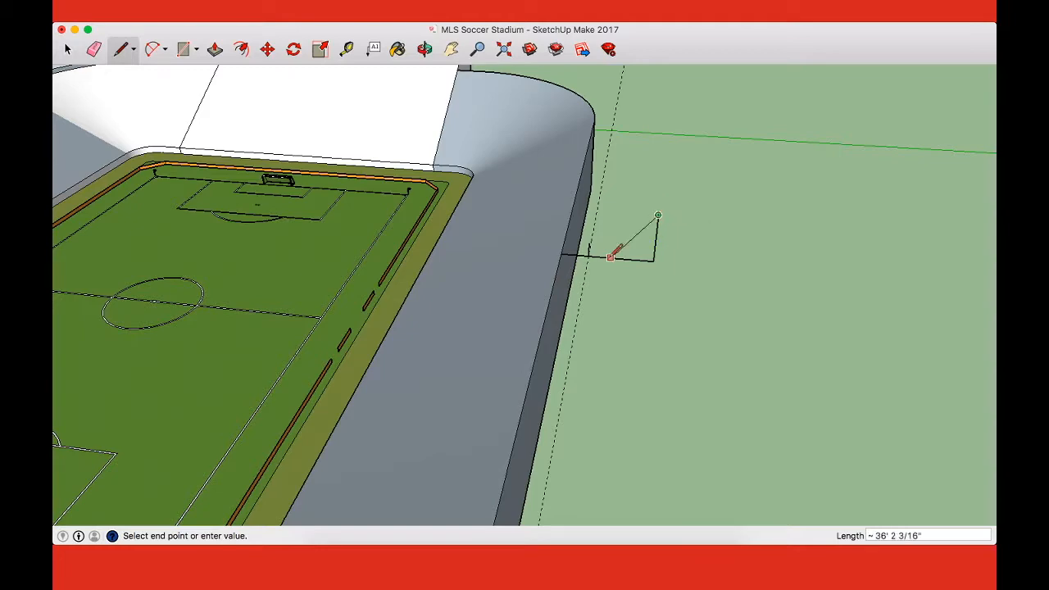
left_click(598, 255)
middle_click_drag(598, 255, 563, 261)
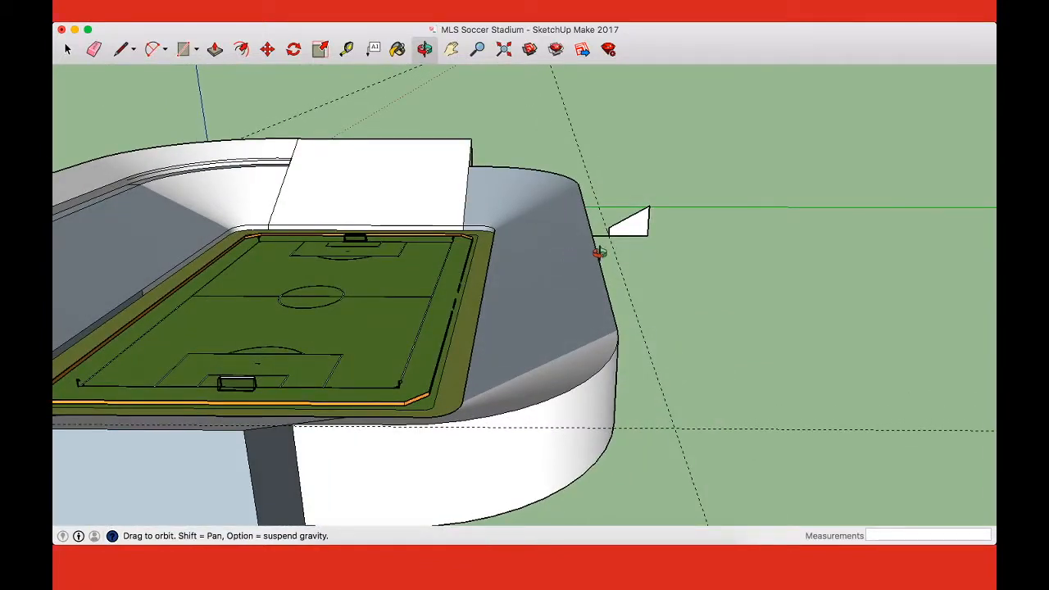
Step: Draw the walkway's outer edge from the profile's inner base parallel to the rim, and connect it to the rim at the rounded corner
middle_click_drag(640, 219, 563, 356)
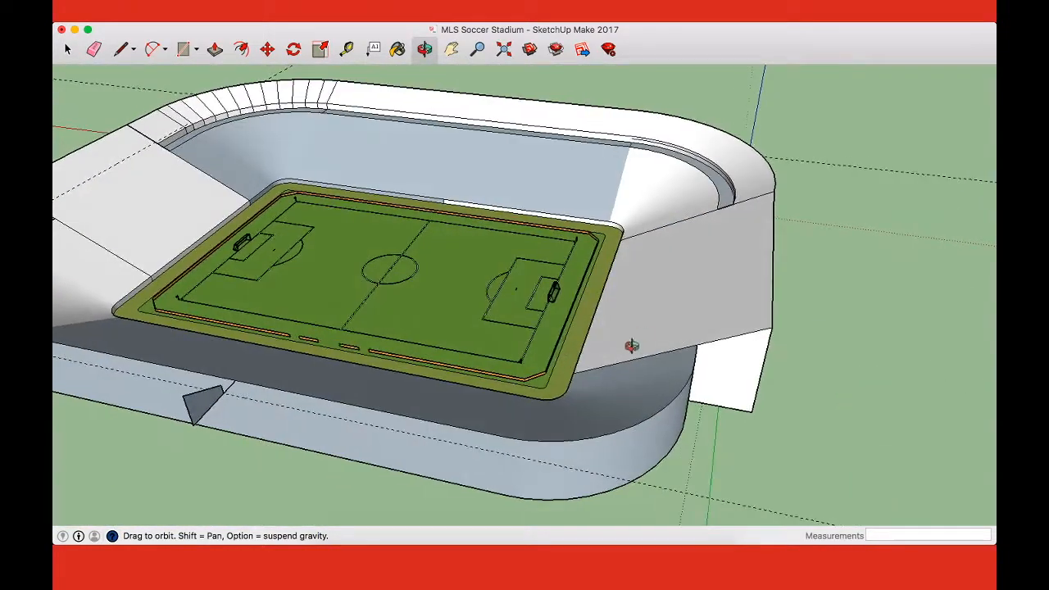
key("l")
left_click(223, 393)
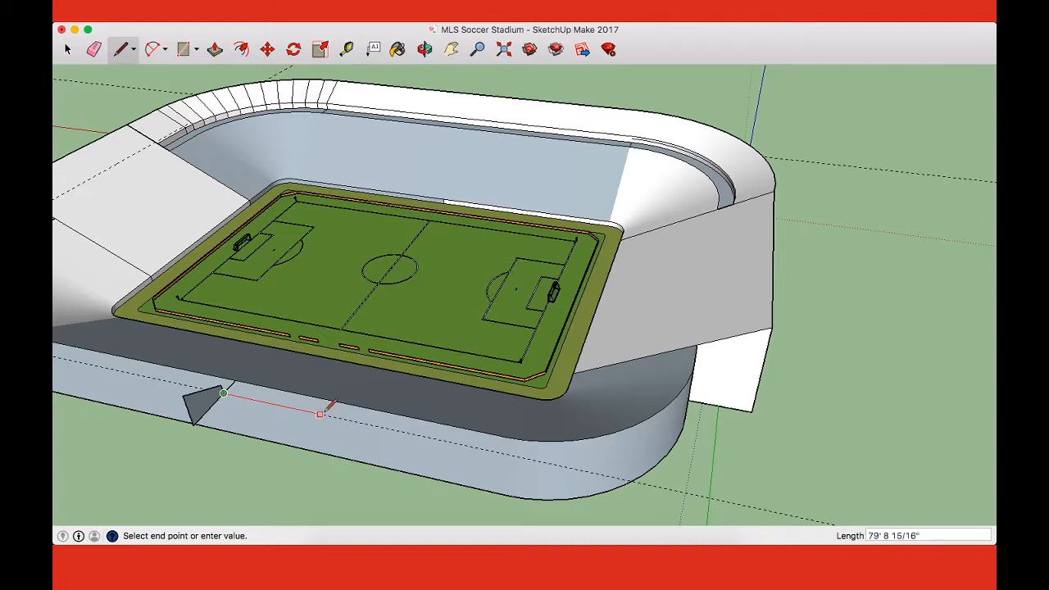
left_click(524, 439)
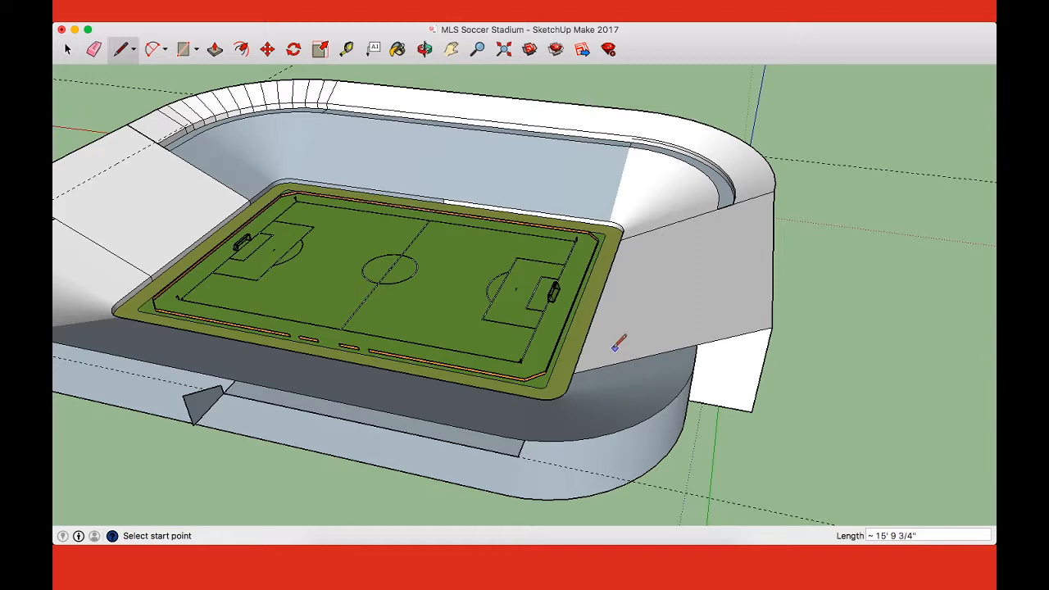
Step: Extrude the tier profile along the walkway's straight outer edge with Follow Me, and erase the walkway's end line at the corner
left_click(282, 4)
mouse_move(323, 4)
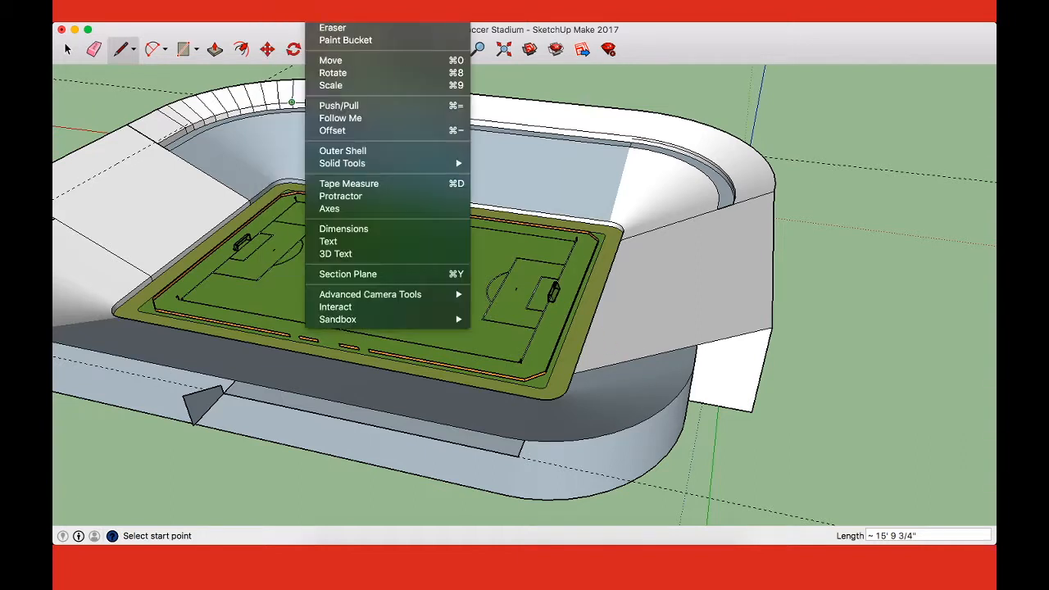
left_click(359, 121)
left_click_drag(211, 400, 502, 459)
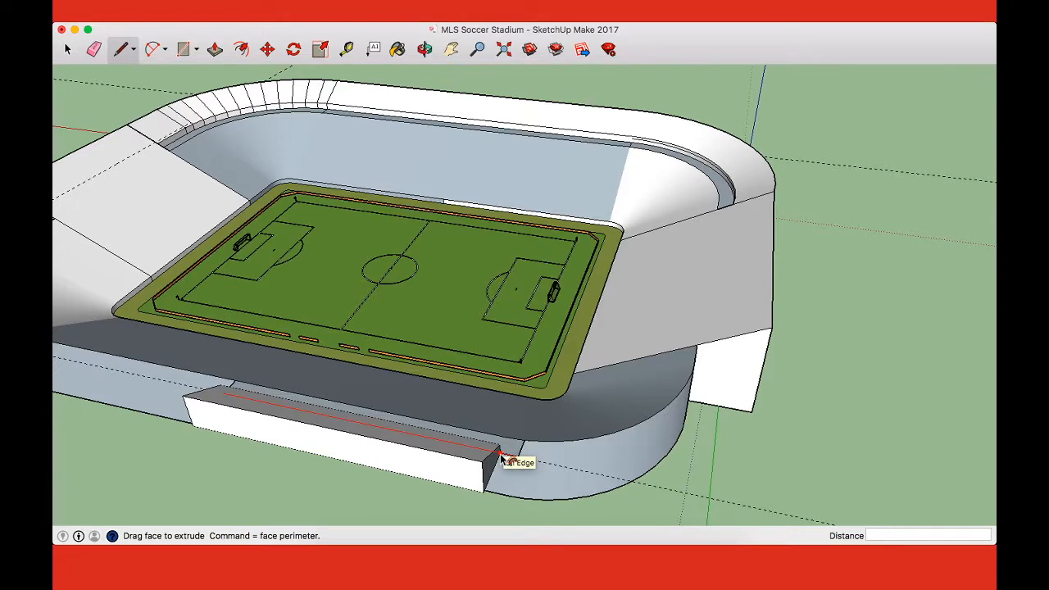
key("e")
middle_click_drag(533, 448, 439, 432)
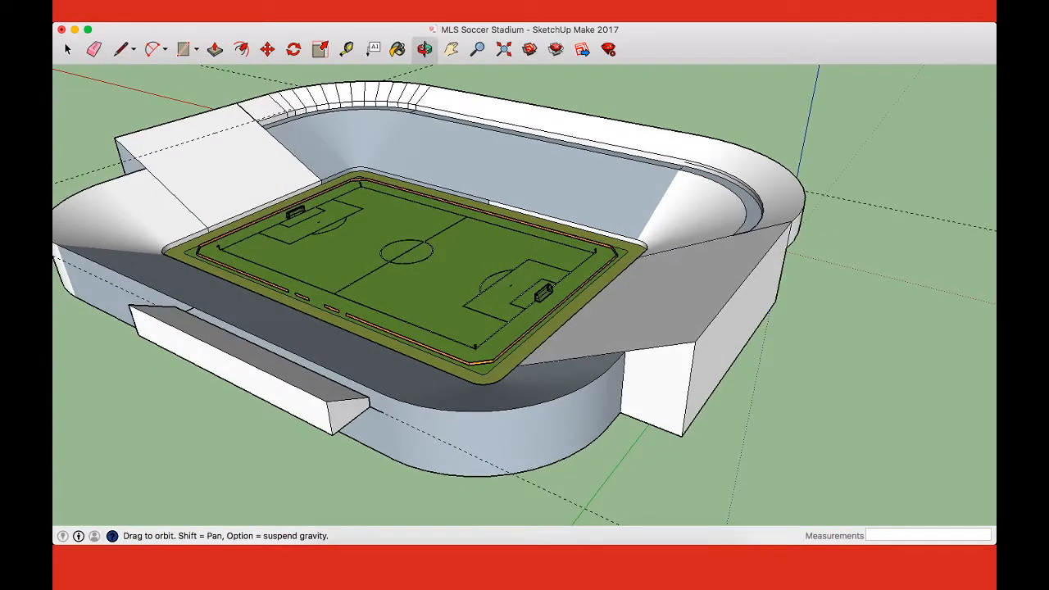
Step: Try to continue the tier partway around the rounded corner by extruding its end face with Follow Me
left_click(272, 3)
mouse_move(322, 3)
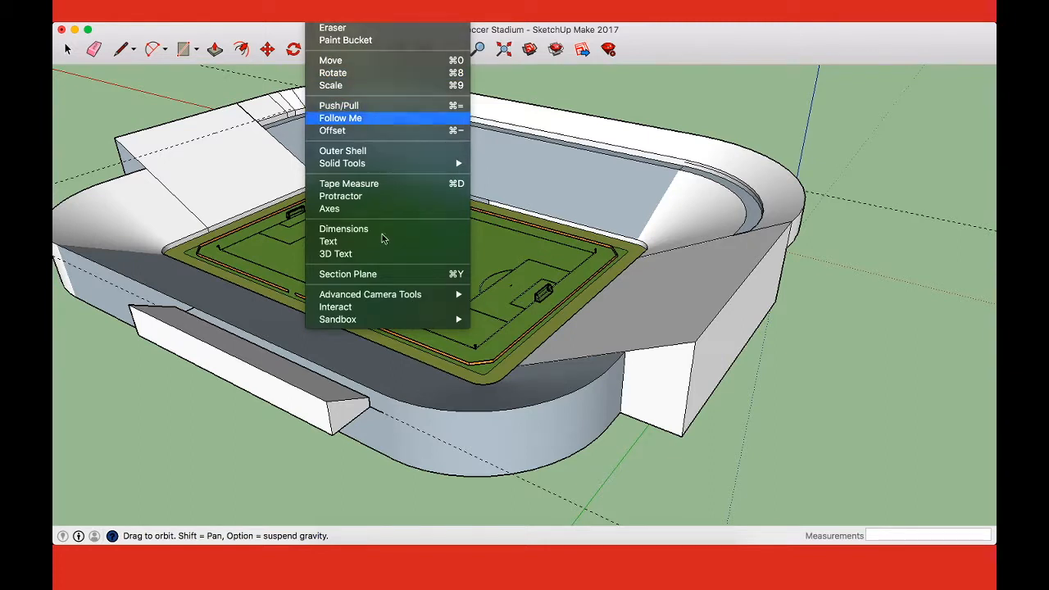
left_click(338, 104)
left_click(364, 416)
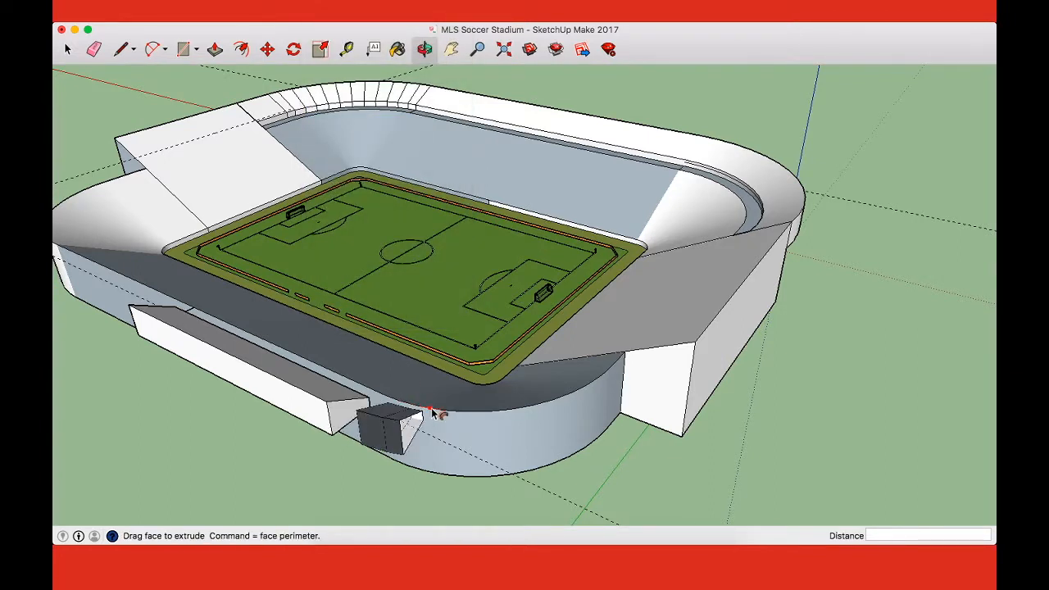
left_click(521, 415)
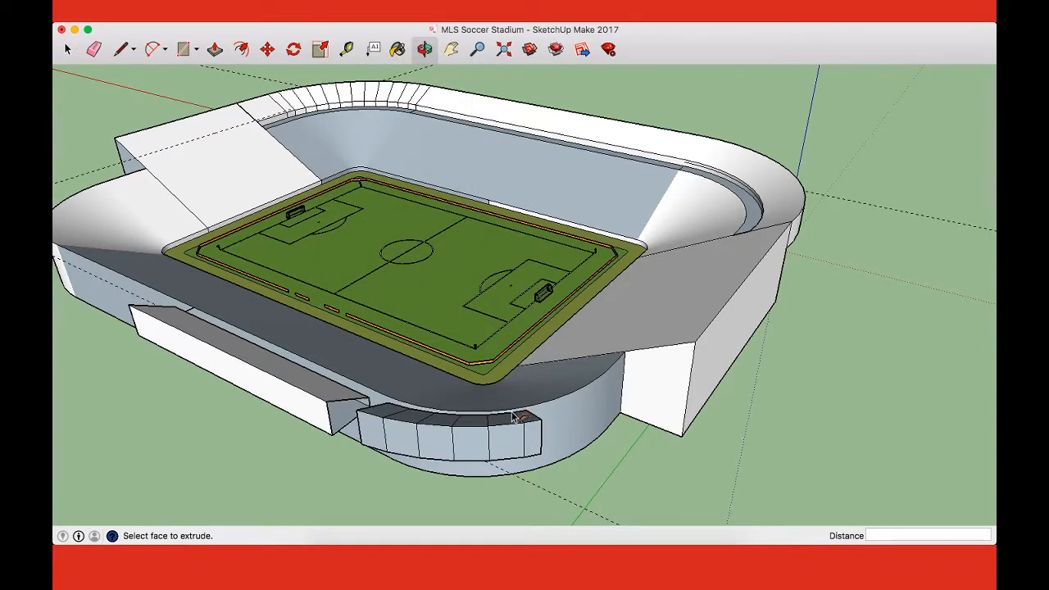
key("super+z")
key("e")
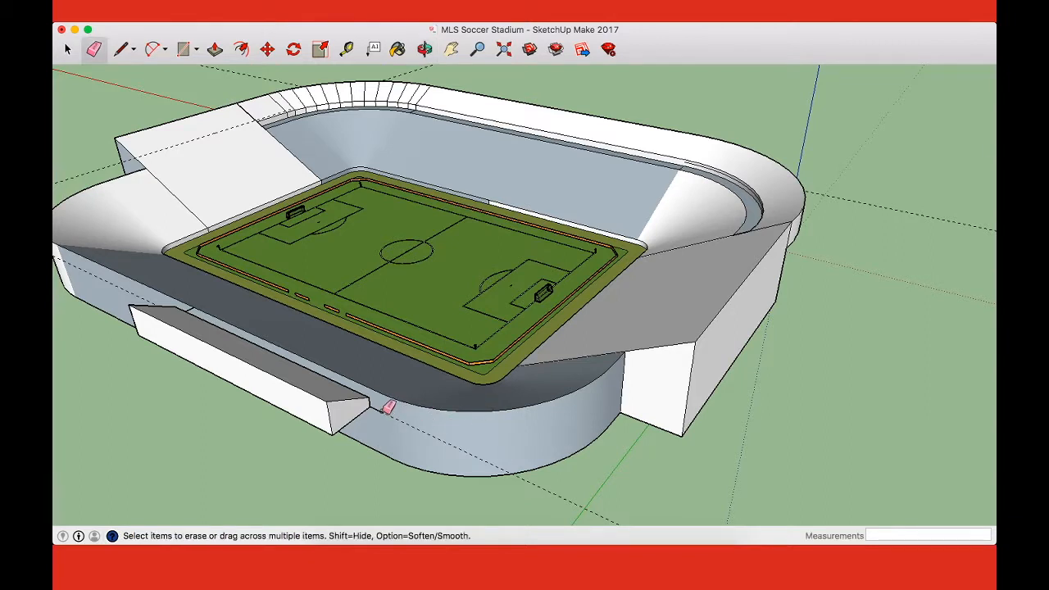
key("space")
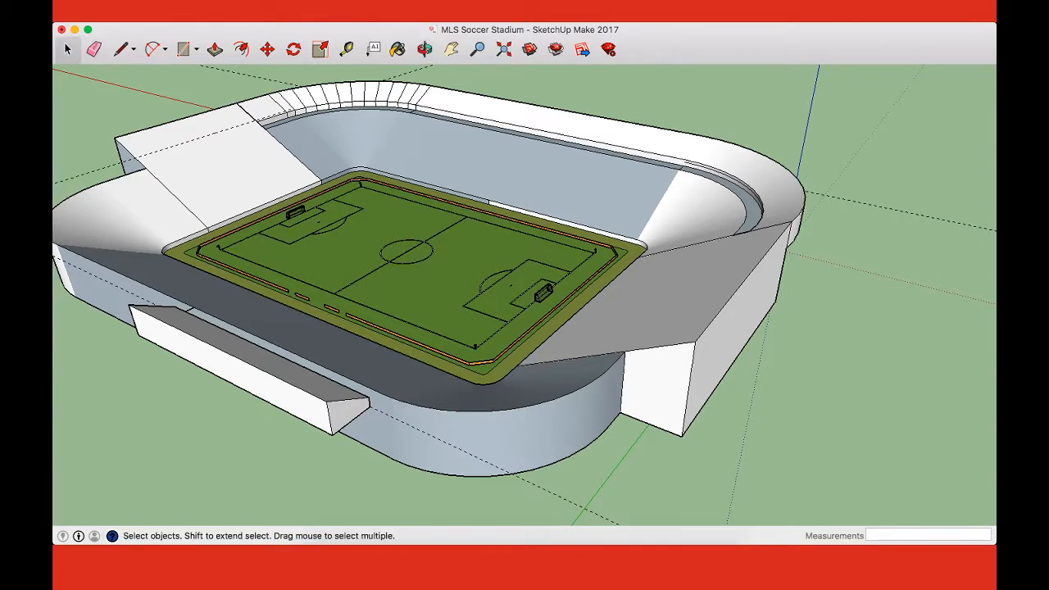
Step: Try Follow Me again on the tier's end face, sweeping it around the corner rim as far as the end stand
left_click(321, 5)
left_click(355, 118)
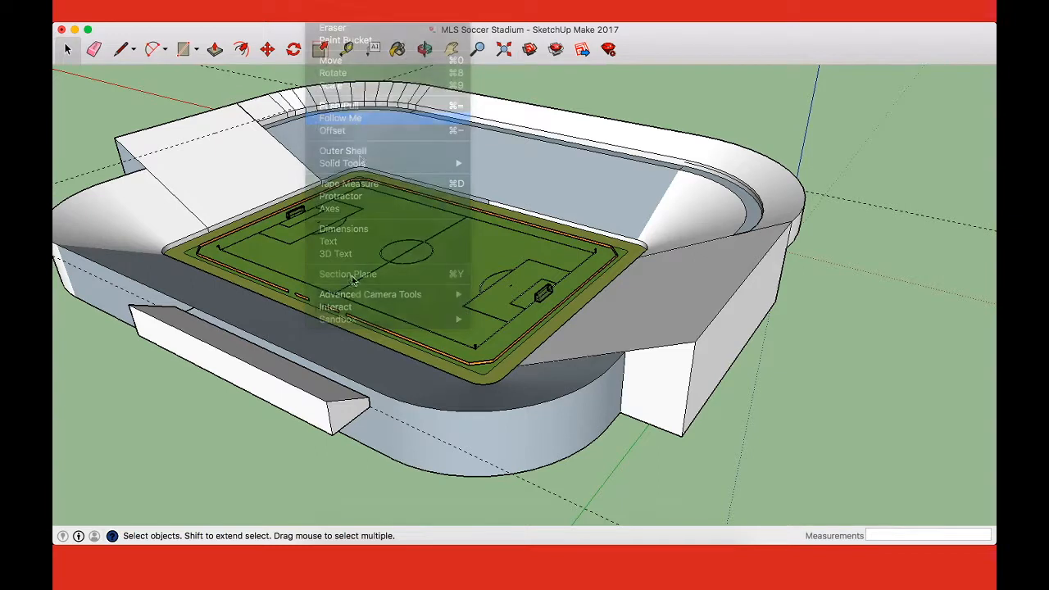
left_click_drag(361, 408, 510, 416)
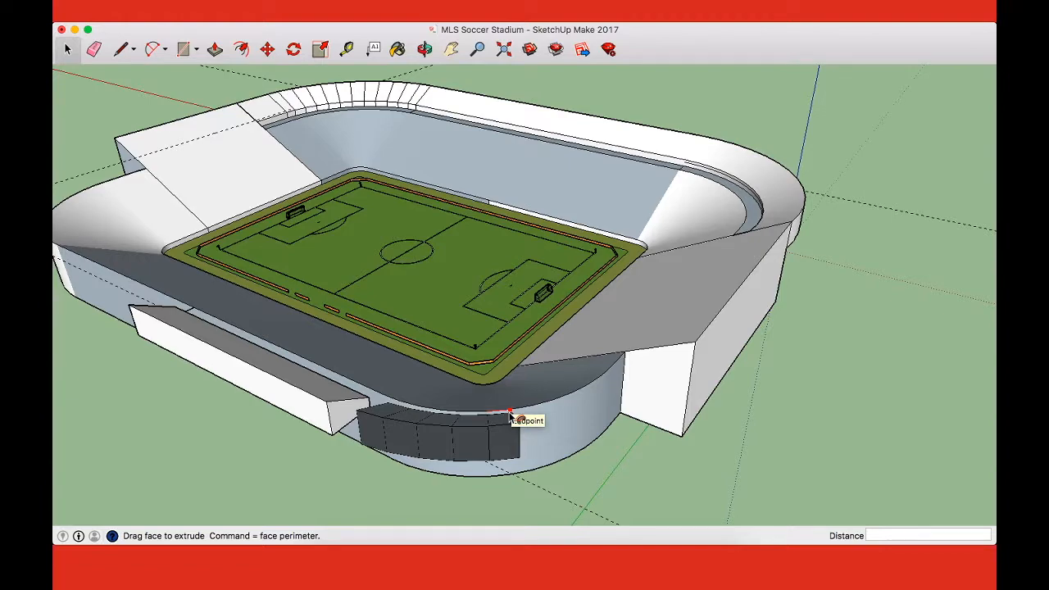
left_click_drag(510, 417, 621, 360)
middle_click_drag(631, 371, 762, 327)
Step: Undo the corner sweep, the straight tier extrusion and the tier profile drawn outside the rim
key("super+z")
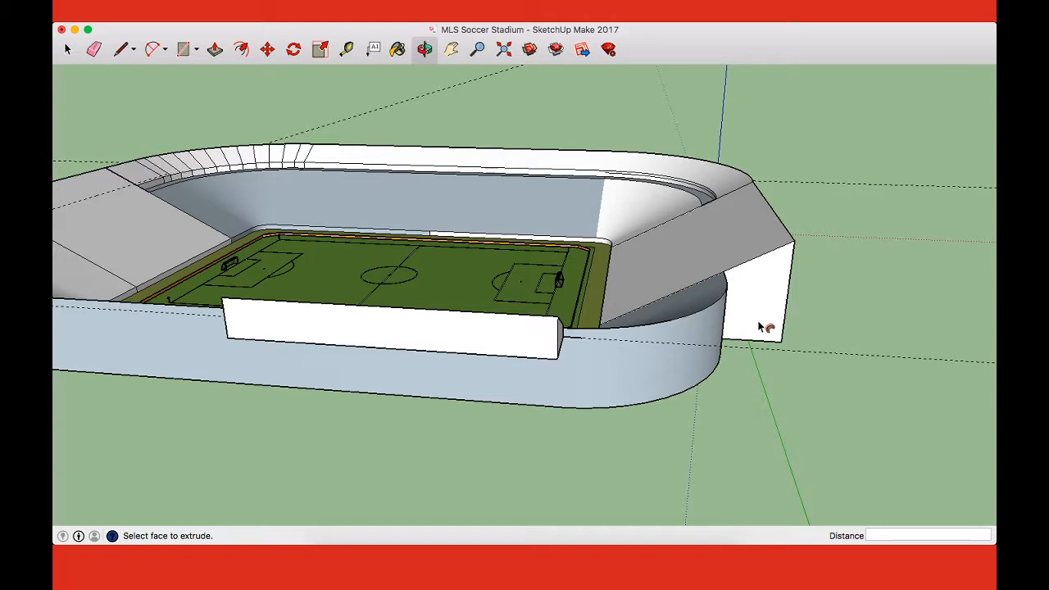
key("super+z")
key("super+z")
key("super+z")
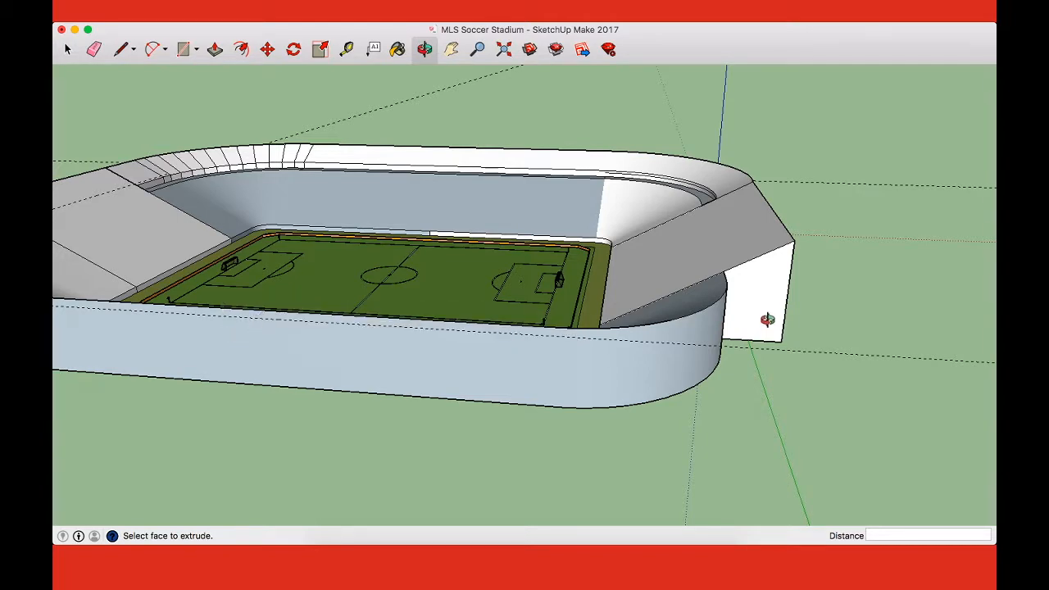
Step: Draw a horizontal line across the end stand's outer wall from the curved tier's bottom corner to the wall's opposite vertical edge
middle_click_drag(768, 319, 700, 330)
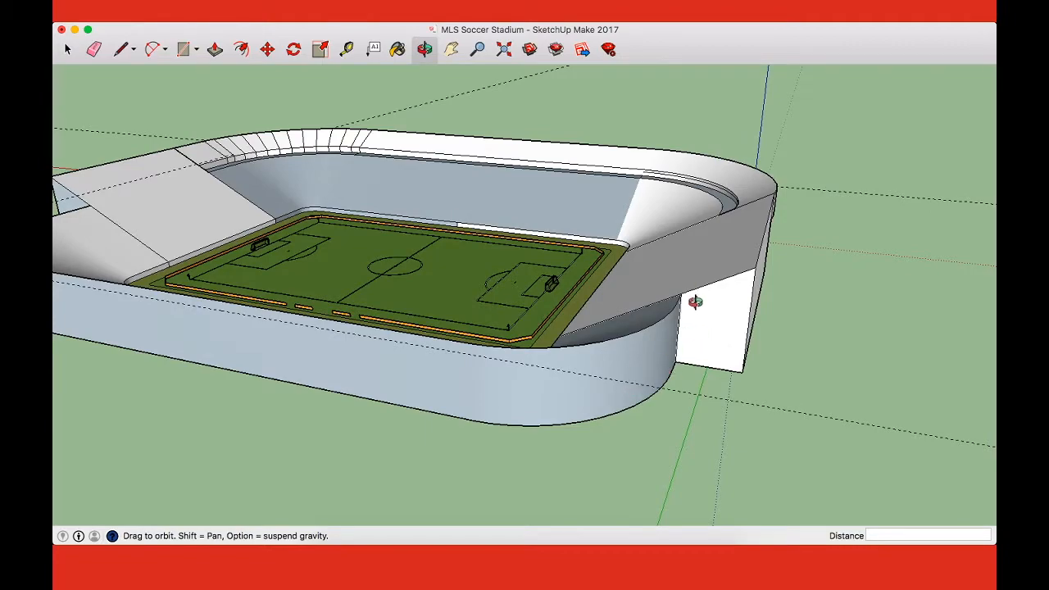
mouse_move(748, 283)
middle_mouse_down()
mouse_move(609, 304)
mouse_move(57, 281)
mouse_move(121, 371)
mouse_move(52, 418)
mouse_move(77, 353)
mouse_move(621, 340)
mouse_move(532, 297)
mouse_move(589, 300)
middle_mouse_up()
left_click(748, 232)
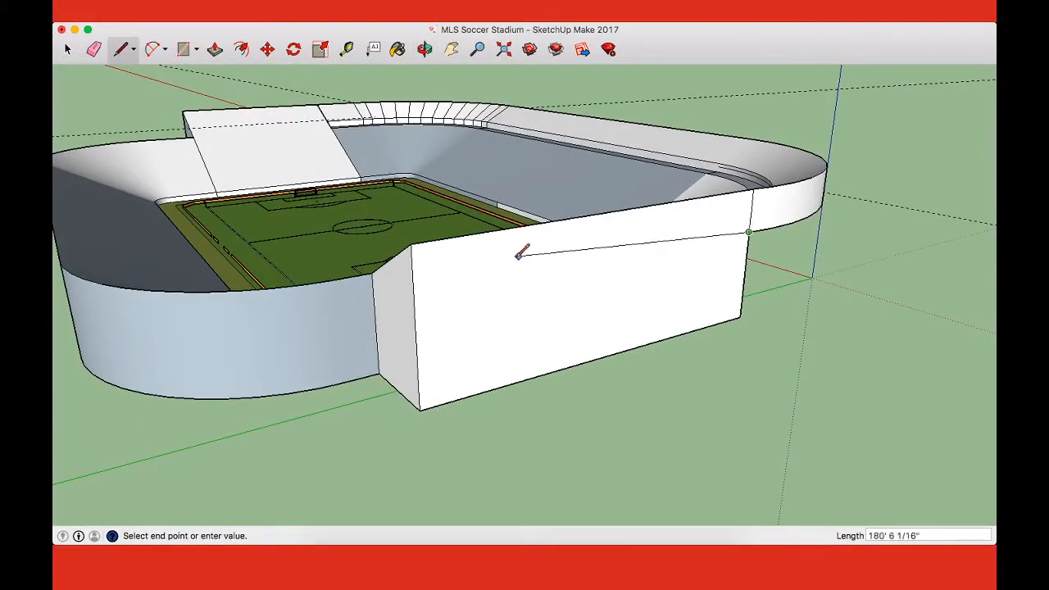
left_click(415, 299)
Step: Draw a line about 241 feet long across the end stand's sloped face from the curved tier's inner top corner, parallel to its upper edge
middle_click_drag(413, 292, 730, 163)
middle_click_drag(473, 200, 526, 235)
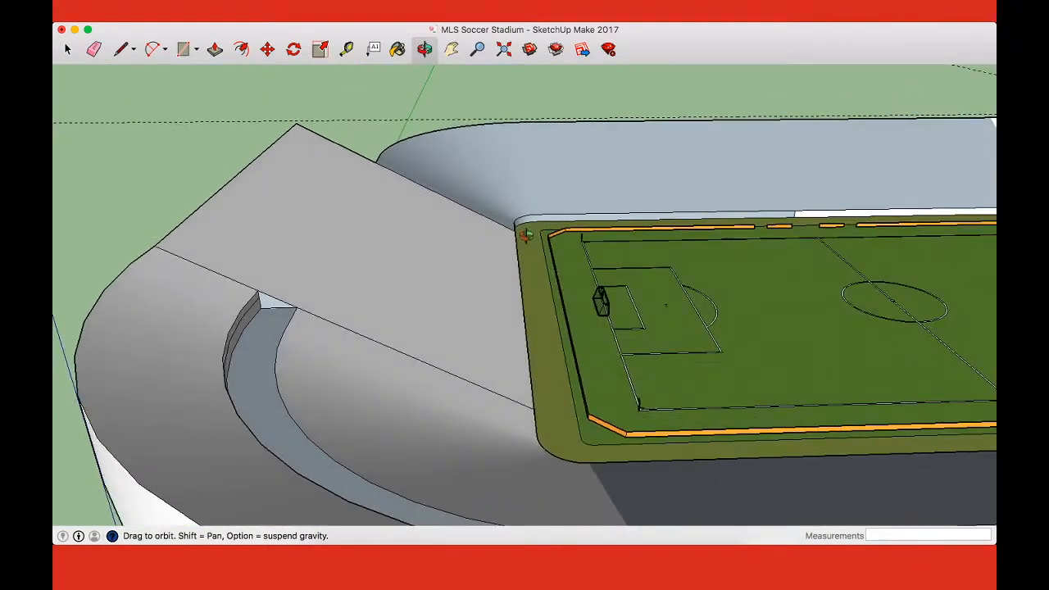
key("l")
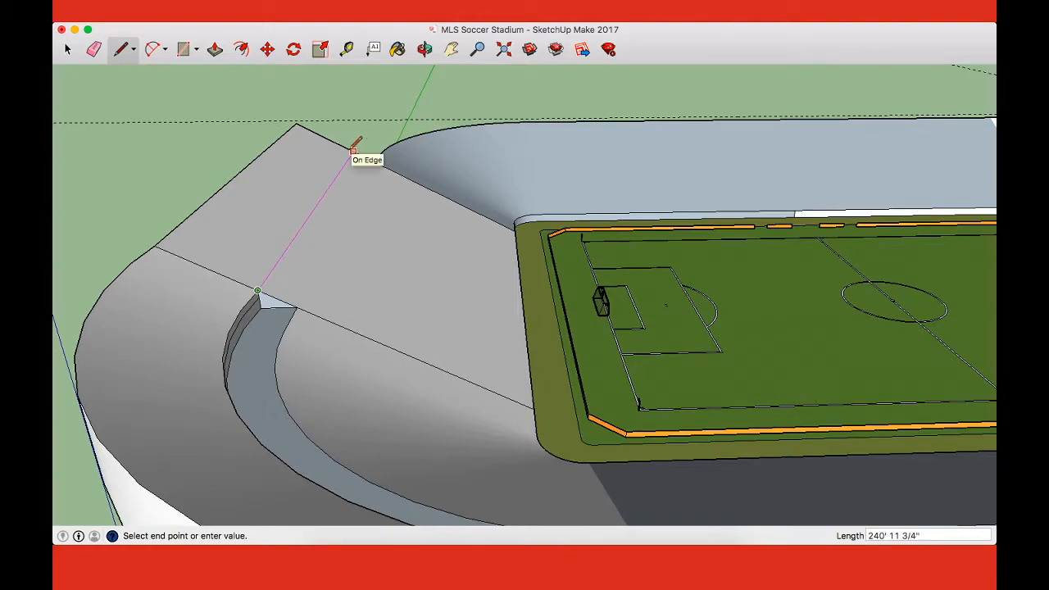
left_click(353, 148)
Step: Outline the tier profile on the end stand's side face: a horizontal line from the outer wall's line, and a riser to the sloped face's line
middle_click_drag(353, 147, 373, 273)
left_click_drag(375, 272, 398, 230)
double_click(913, 226)
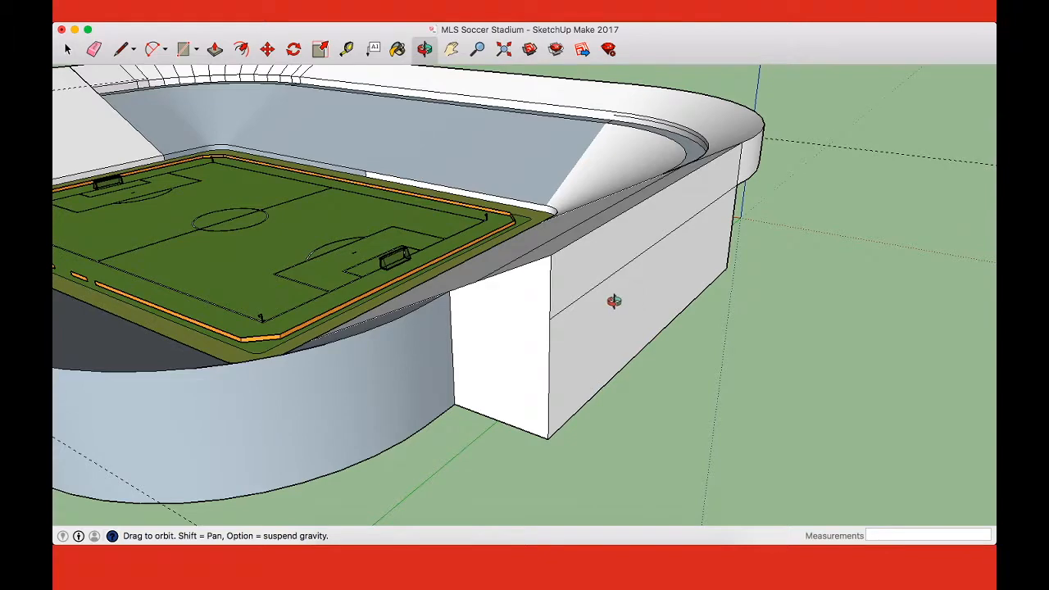
left_click_drag(614, 302, 656, 295)
key("l")
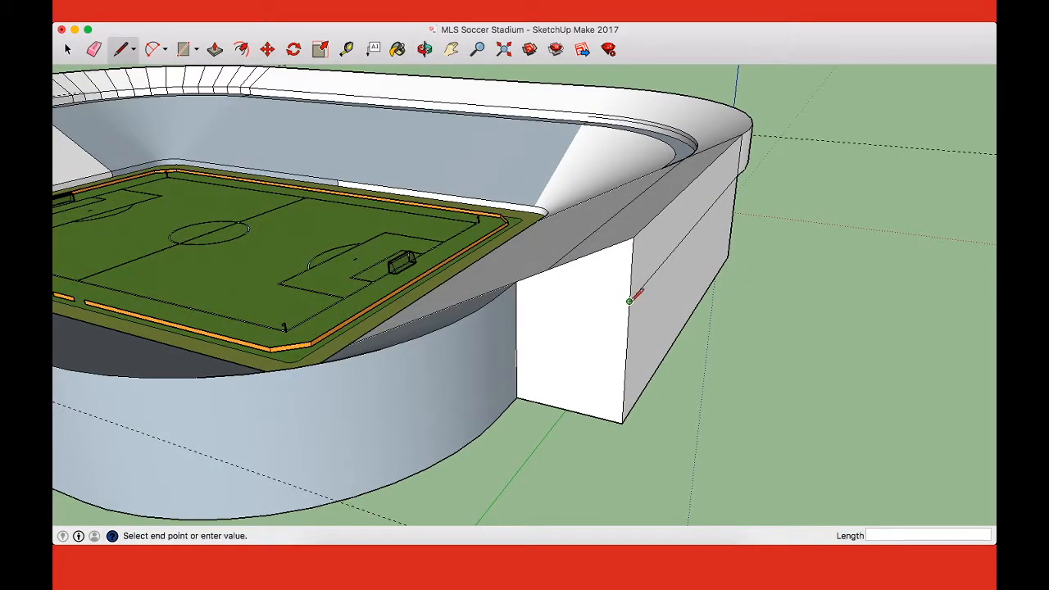
left_click(547, 287)
left_click(547, 270)
Step: Draw a 15-foot line from the riser's base to the corner where the end stand meets the curved rim
key("o")
left_click_drag(721, 241, 740, 336)
key("l")
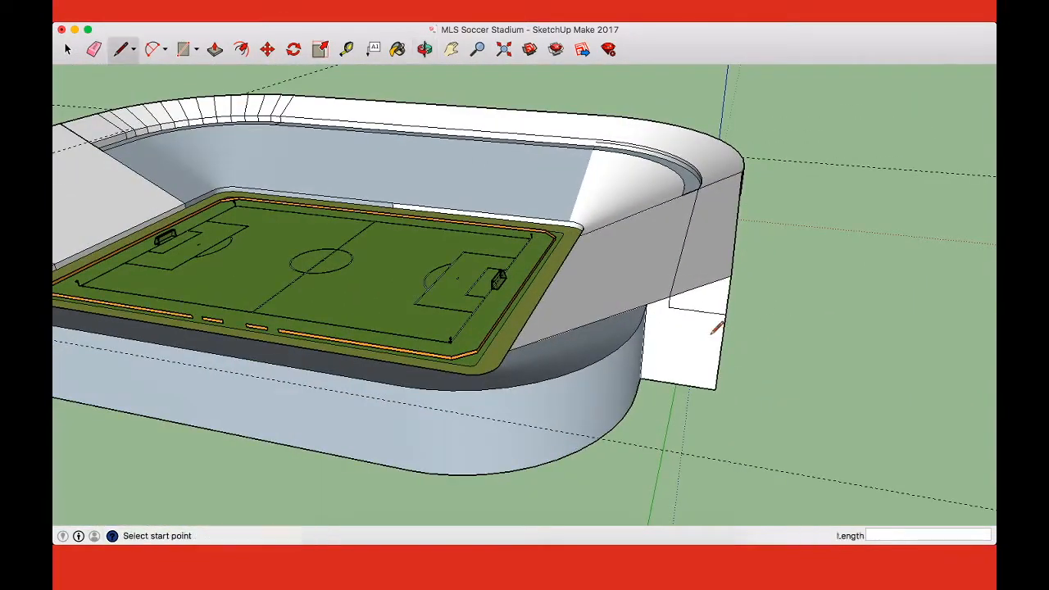
scroll(668, 306, "up", 4)
left_click(662, 305)
left_click(613, 300)
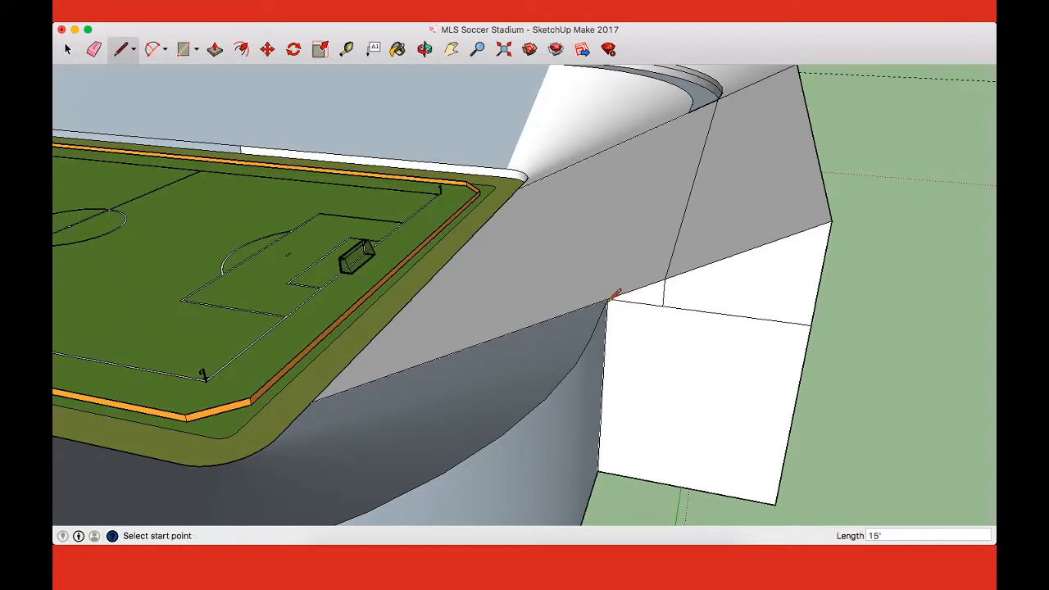
scroll(612, 299, "down", 5)
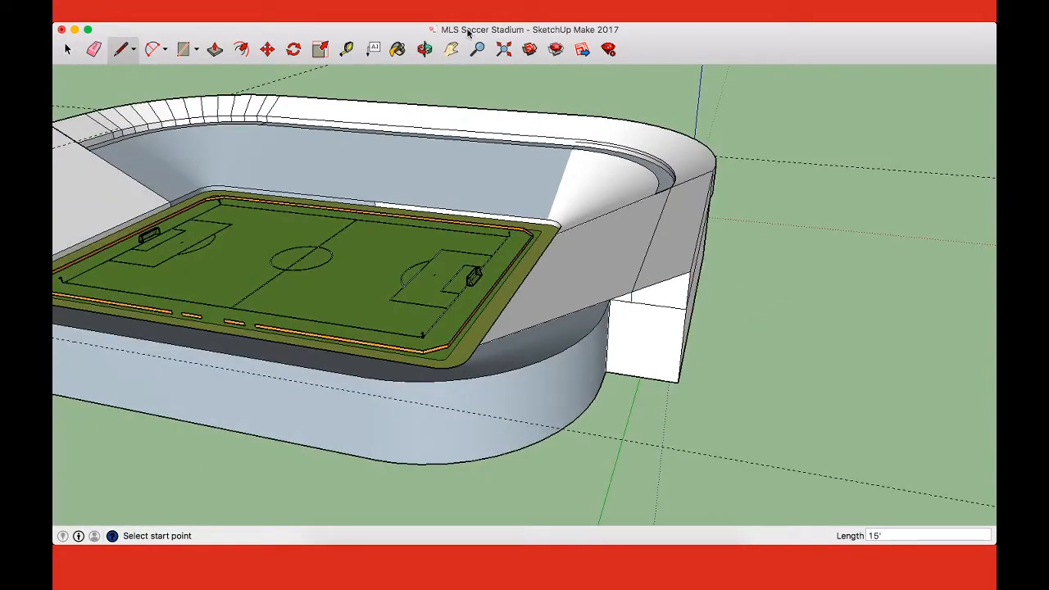
Step: Try Follow Me on the small triangular face beside the tier profile, sweeping it along the adjoining side's rim, and undo it
key("space")
left_click(318, 14)
left_click(340, 118)
middle_click_drag(613, 305, 857, 310, "shift")
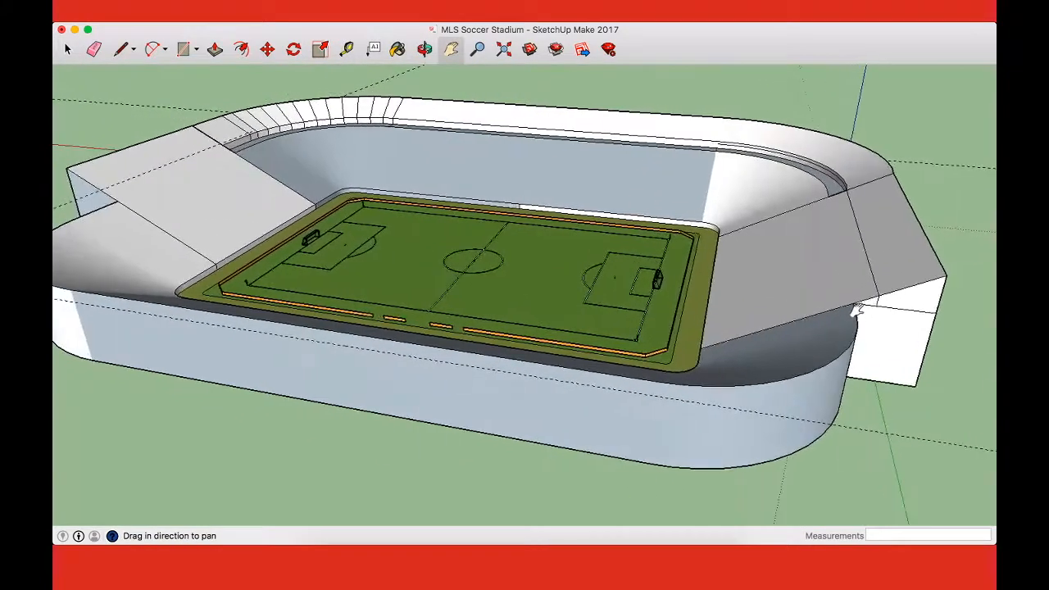
scroll(857, 312, "down", 4)
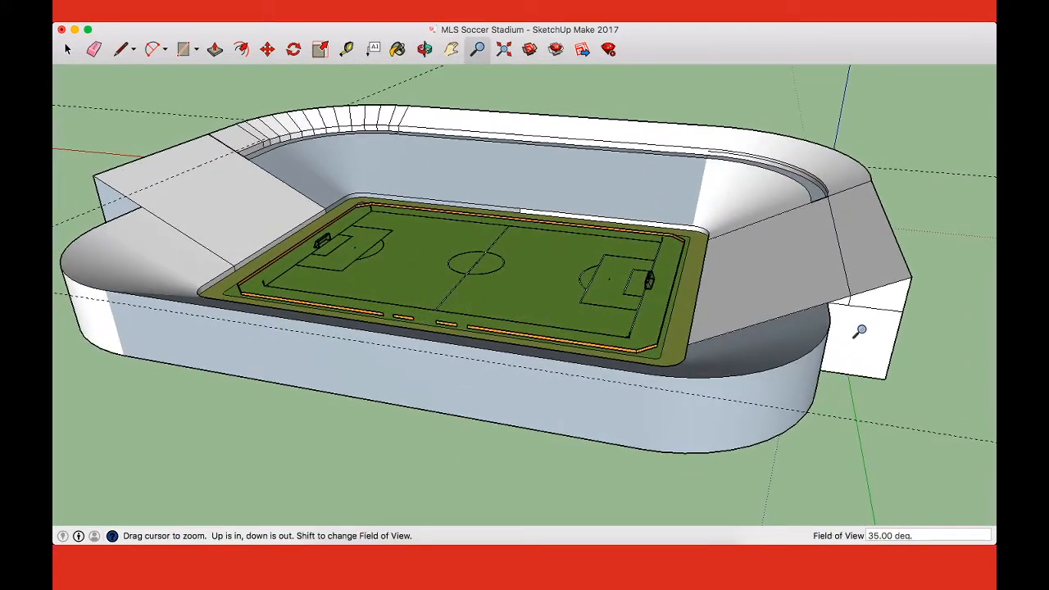
middle_click_drag(856, 323, 875, 329, "shift")
left_click(318, 14)
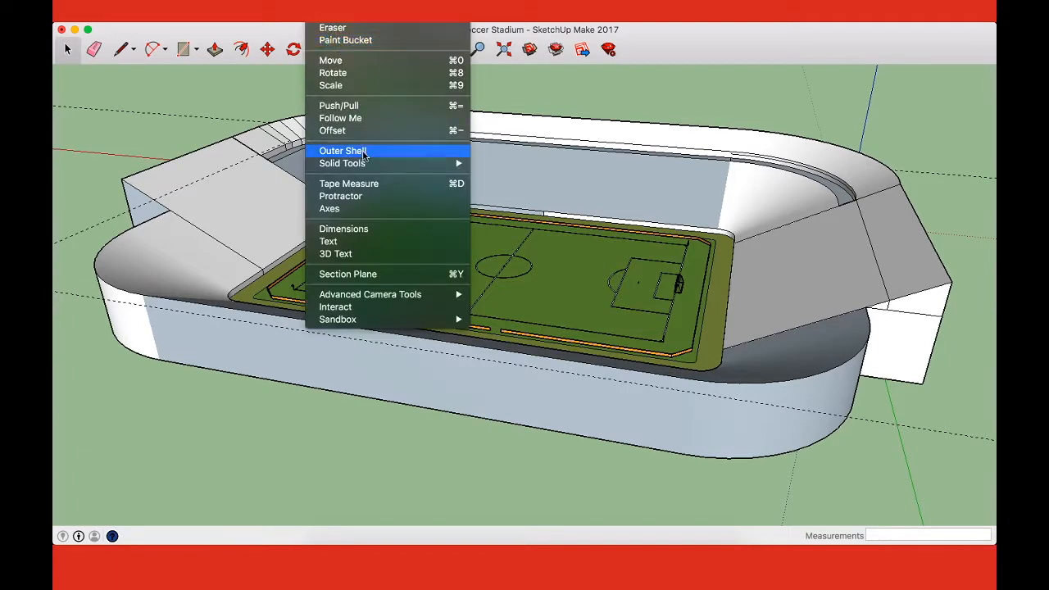
left_click(368, 118)
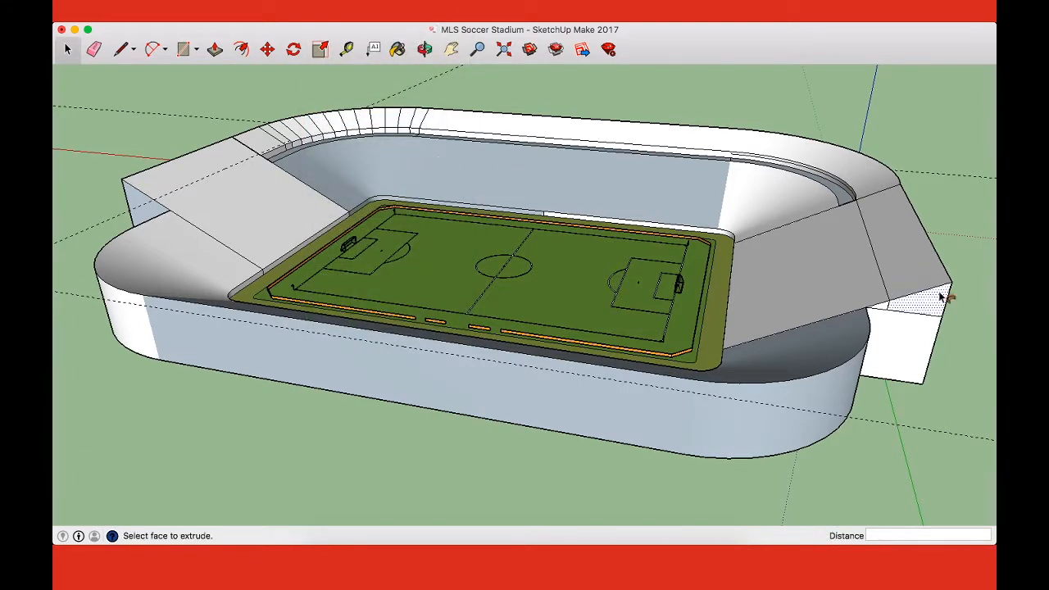
left_click(890, 313)
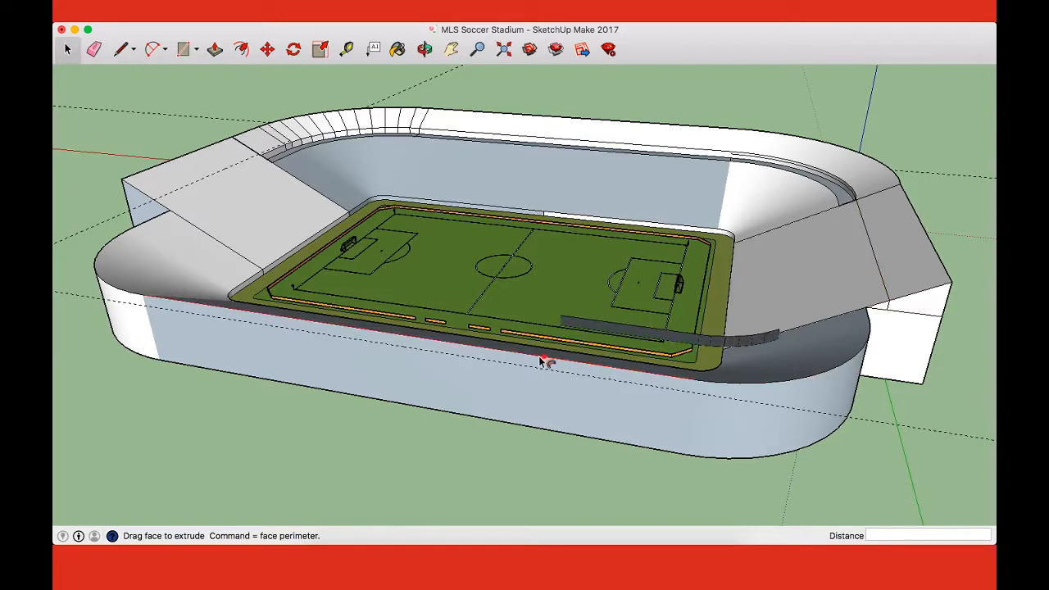
left_click(315, 332)
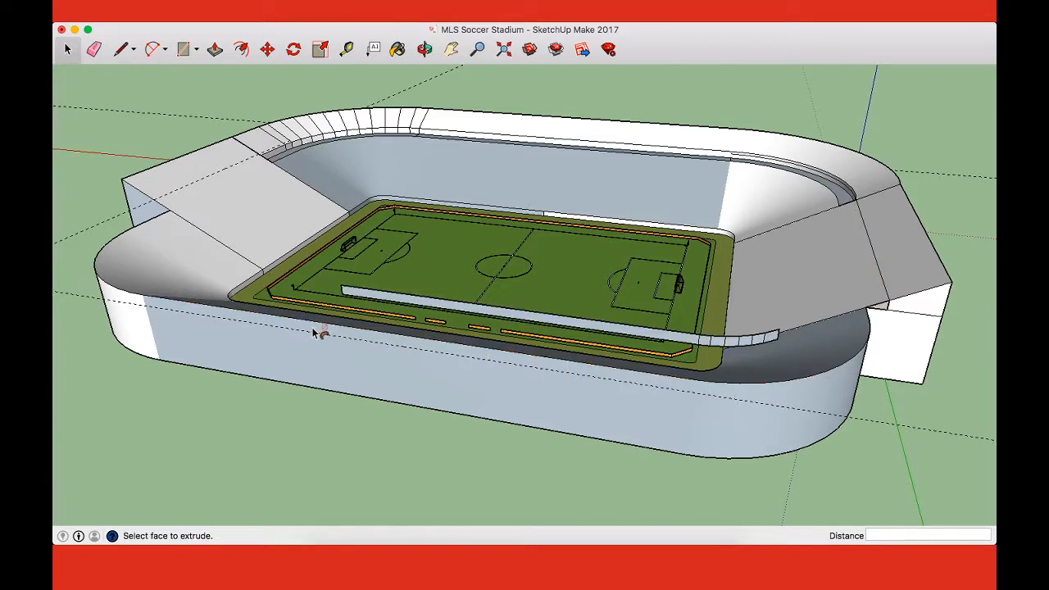
key("super+z")
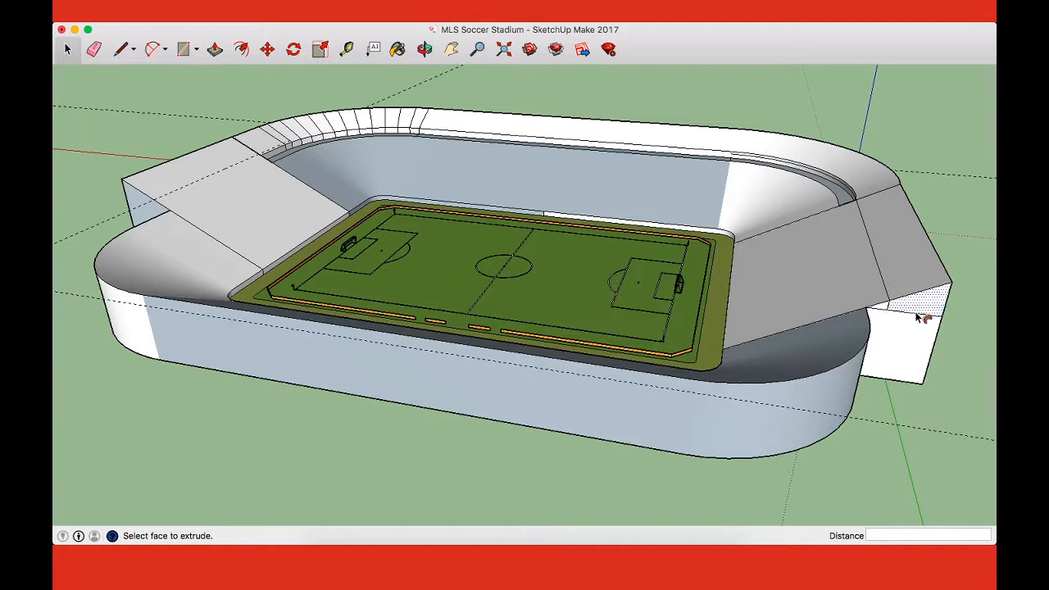
Step: Try Follow Me on the larger tier profile face, undo the misplaced sweep, and abandon the restarted one
left_click(916, 307)
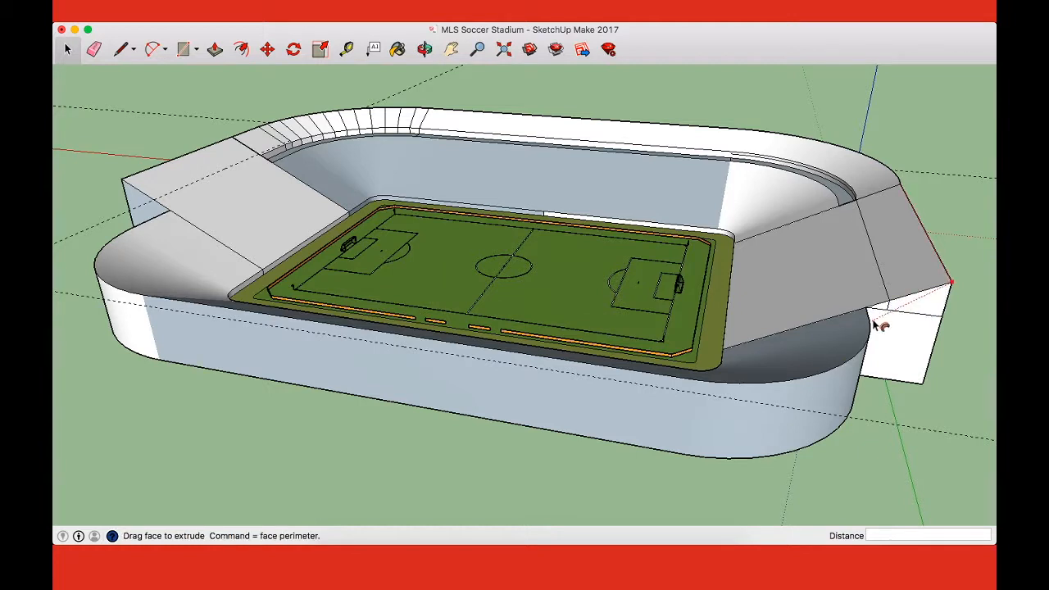
left_click(874, 371)
key("super+z")
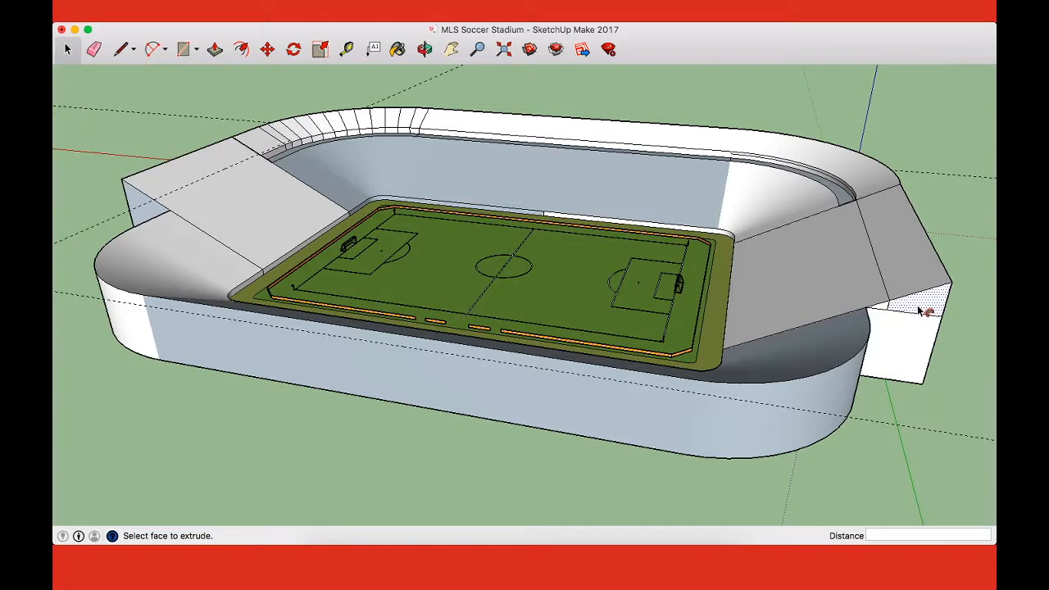
left_click(918, 310)
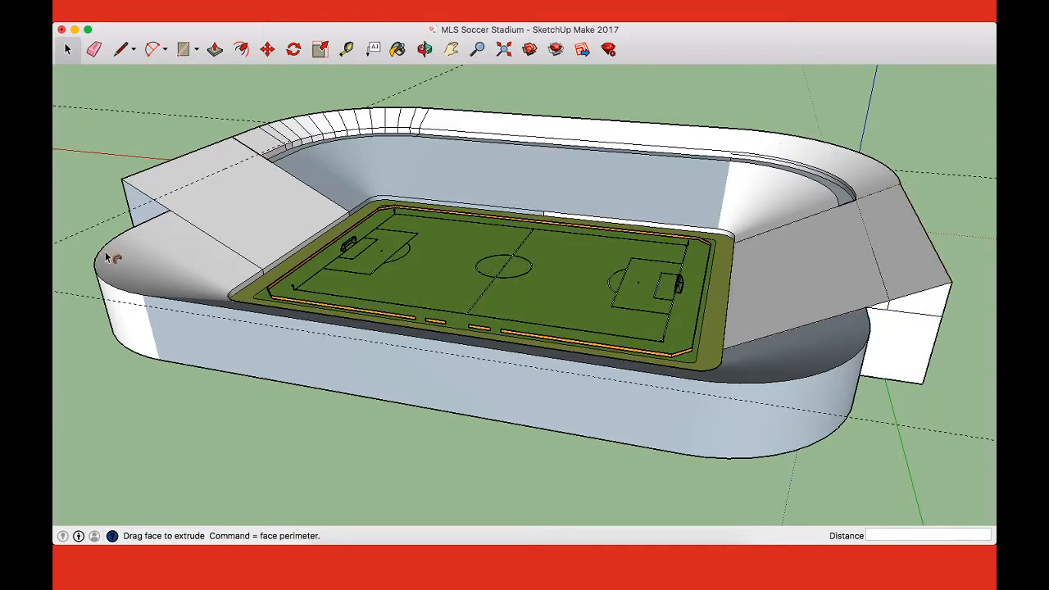
scroll(872, 316, "up", 10)
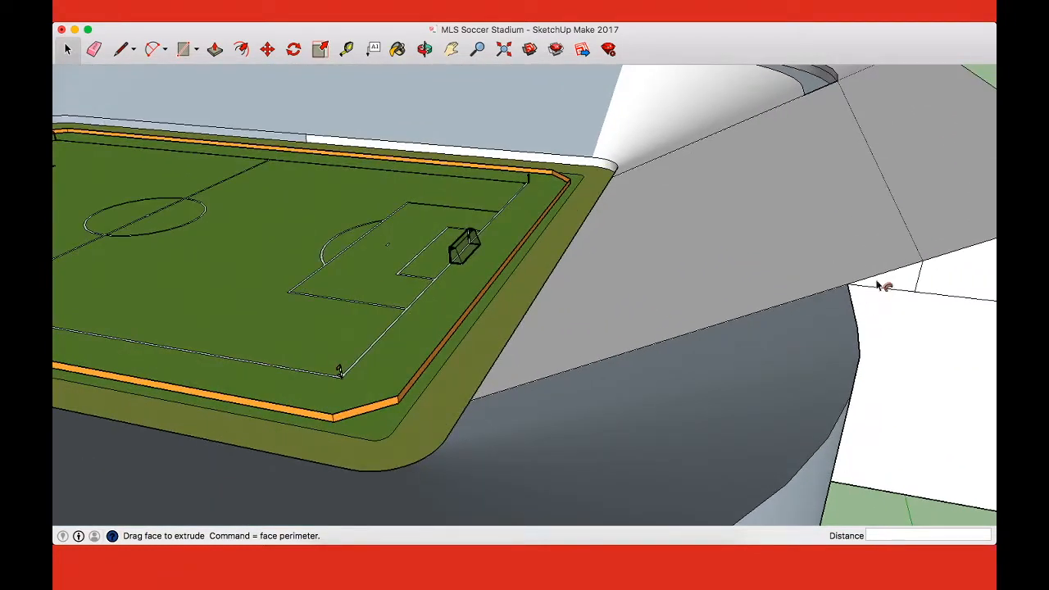
key("Escape")
Step: Sweep the tier profile with Follow Me around the corner rim, along the side and around the far corner to the opposite end stand
left_click(941, 292)
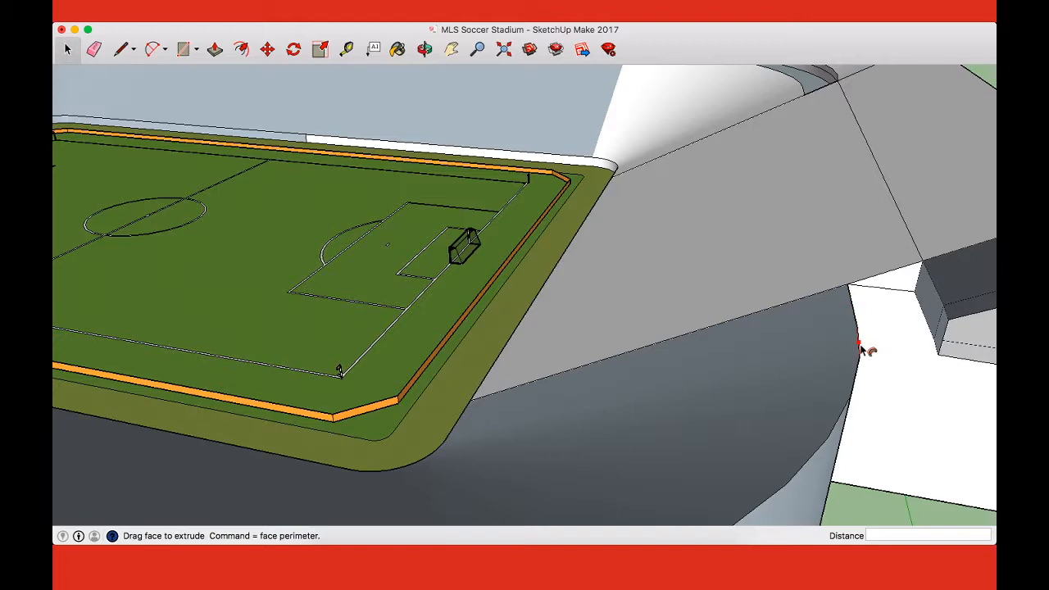
scroll(836, 423, "down", 10)
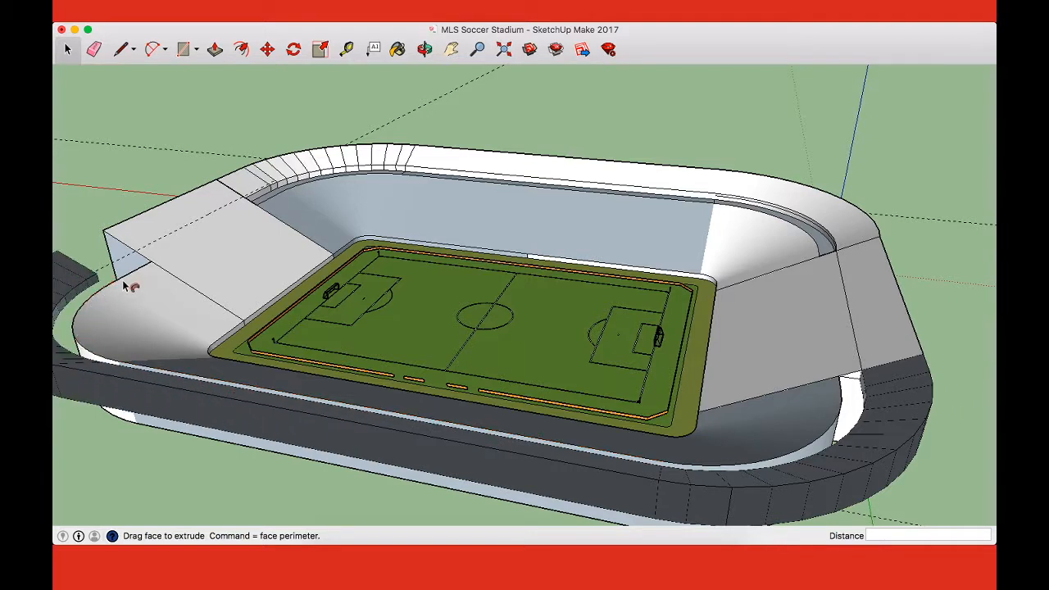
left_click(154, 268)
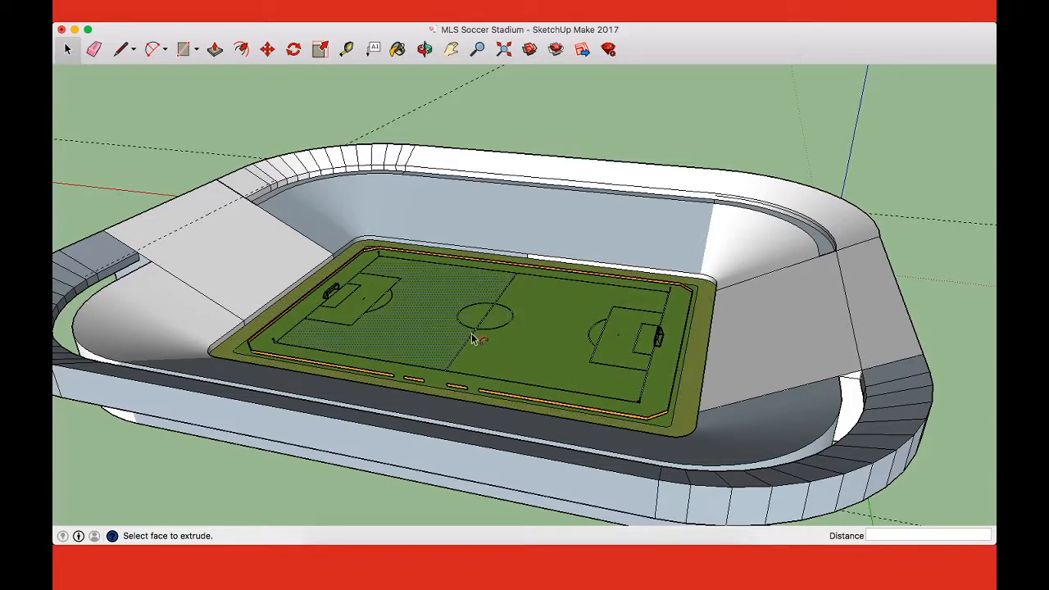
Step: Draw a 15-foot line from the swept tier's inner bottom corner to the rim at the end stand, closing the walkway surface
scroll(147, 265, "up", 5)
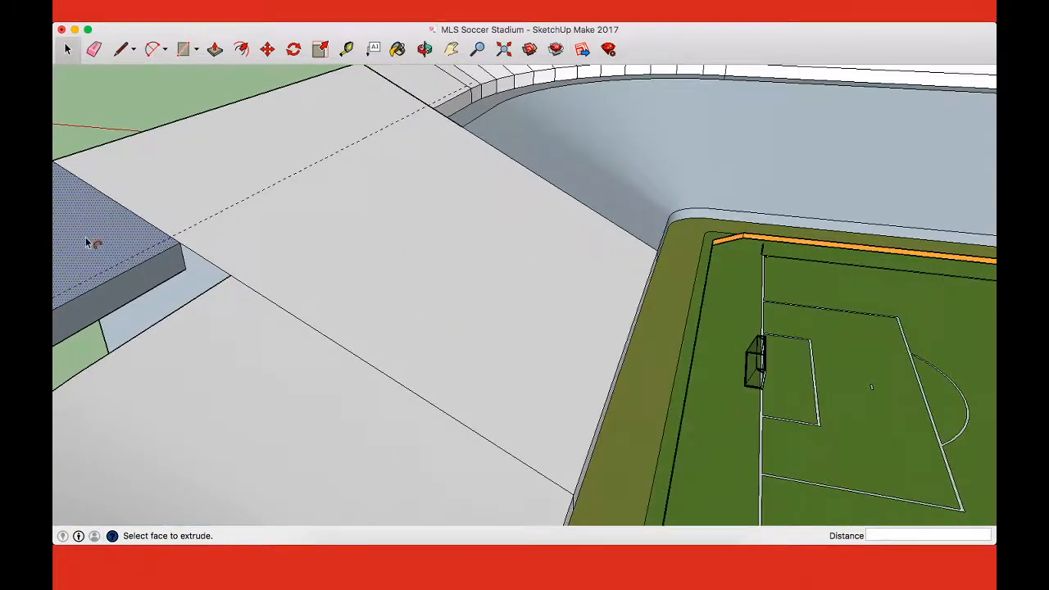
scroll(90, 243, "up", 1)
key("l")
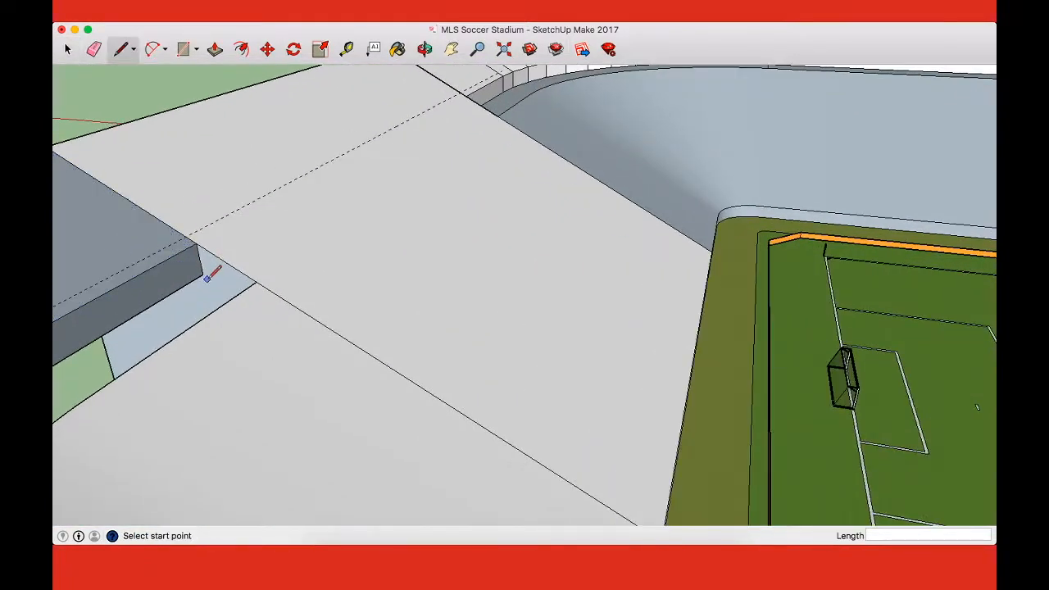
left_click(256, 281)
scroll(256, 281, "down", 6)
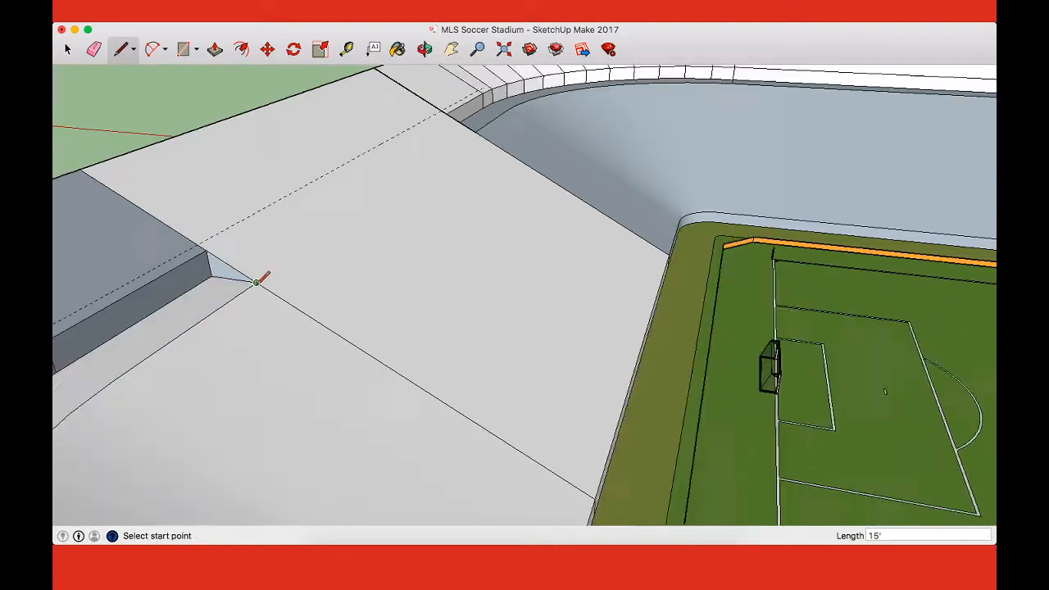
scroll(256, 281, "down", 3)
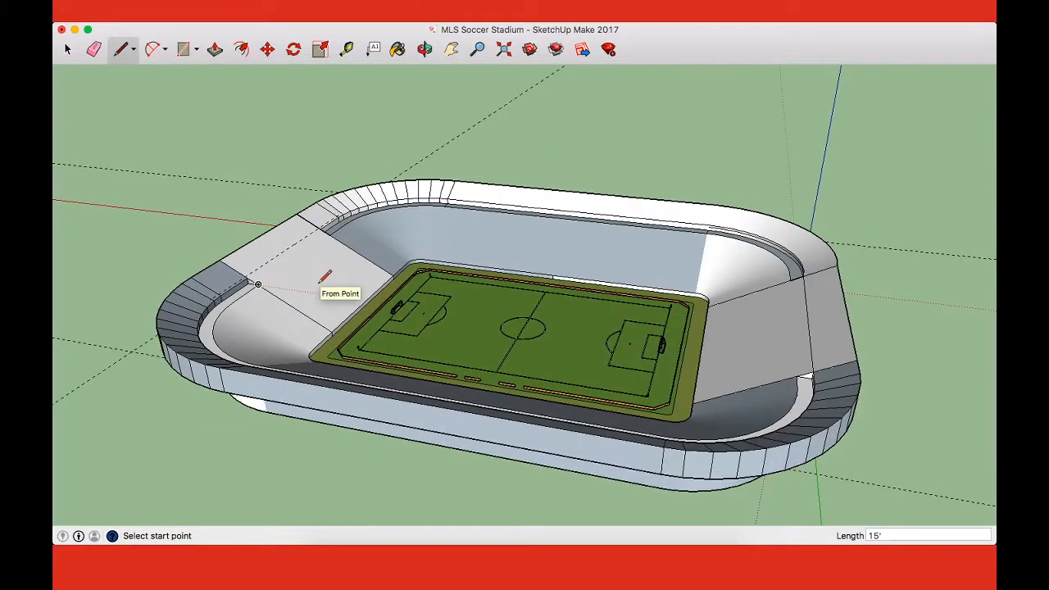
Step: Examine the whole stadium and its swept tiers from above in top view
mouse_move(325, 278)
middle_mouse_down()
mouse_move(631, 304)
mouse_move(893, 244)
mouse_move(927, 290)
mouse_move(908, 285)
mouse_move(876, 218)
mouse_move(562, 475)
mouse_move(539, 322)
middle_mouse_up()
key("super+2")
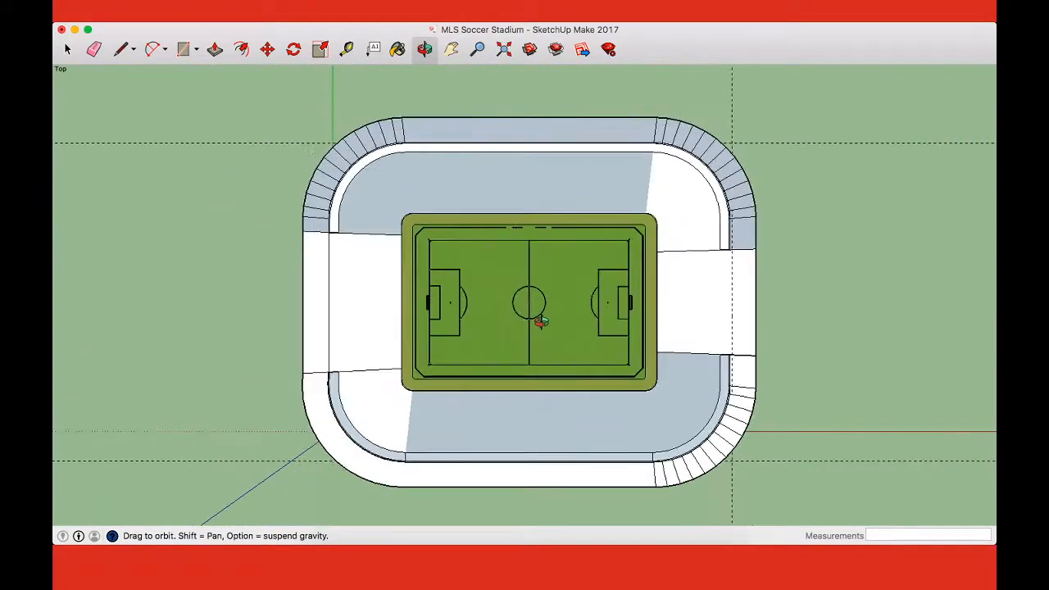
key("super+Tab")
key("super+Tab")
key("super+Tab")
Step: Close the walkway end with a triangular face, drawing lines of about 18 feet across the walkway and 12.5 feet up to the tier's top corner
left_click_drag(703, 369, 499, 270)
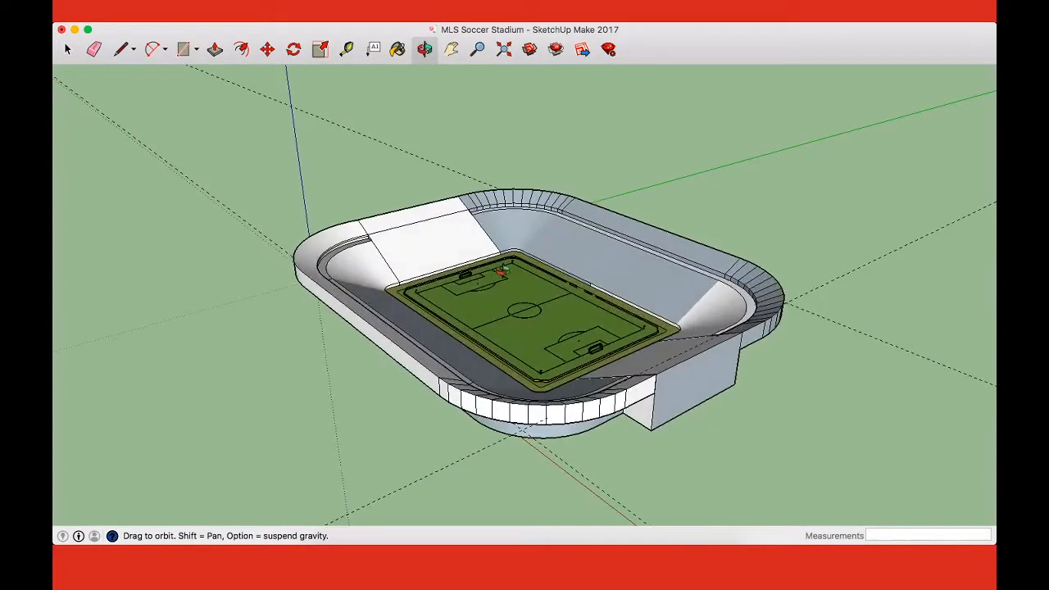
scroll(369, 232, "up", 15)
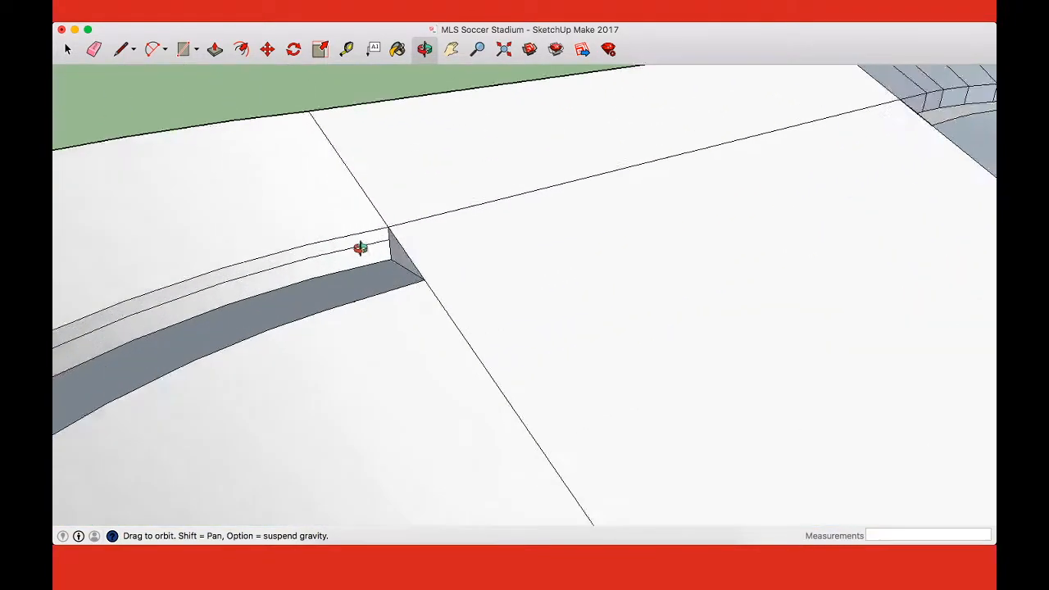
left_click_drag(371, 263, 615, 191)
left_click_drag(583, 281, 545, 327)
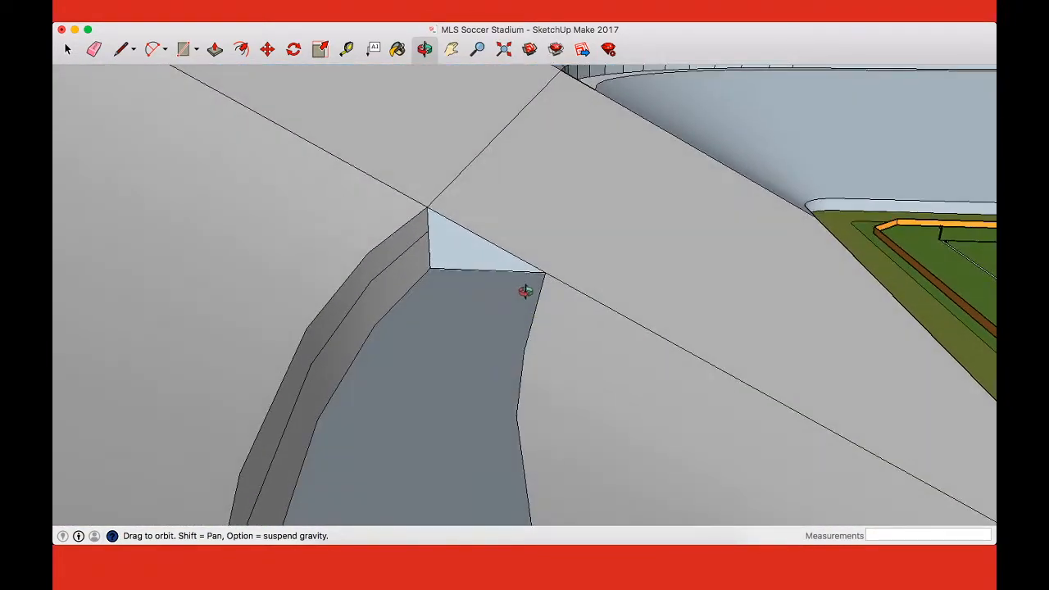
key("l")
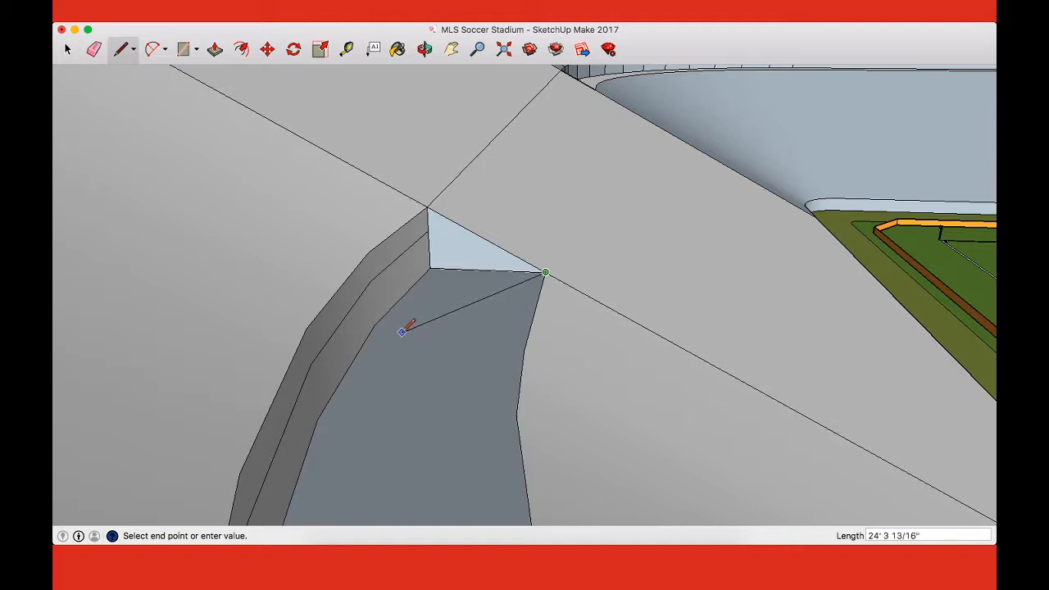
left_click(419, 278)
left_click(430, 267)
left_click(430, 268)
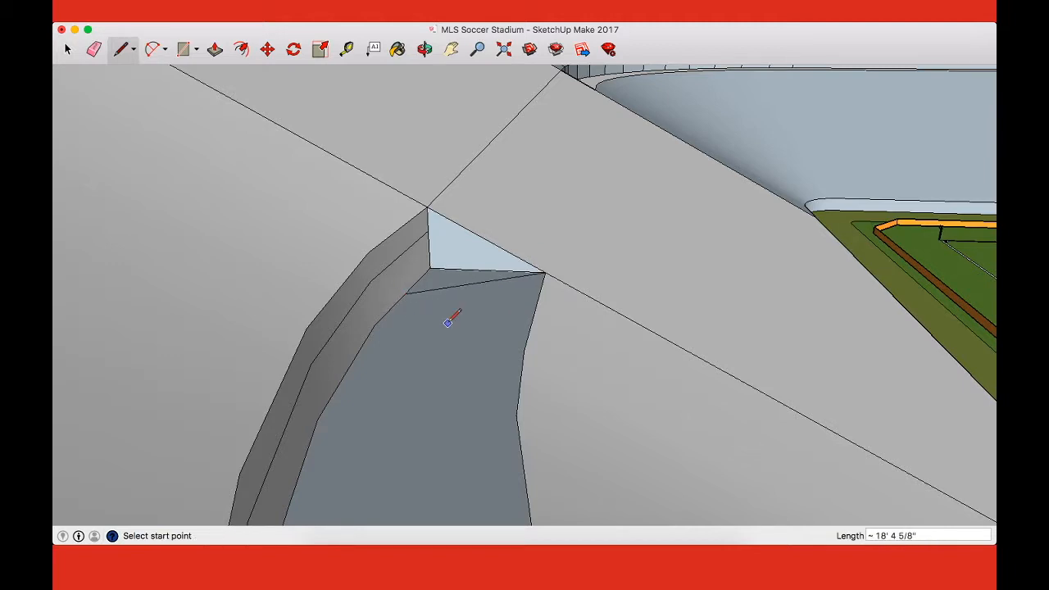
left_click(411, 293)
left_click(427, 207)
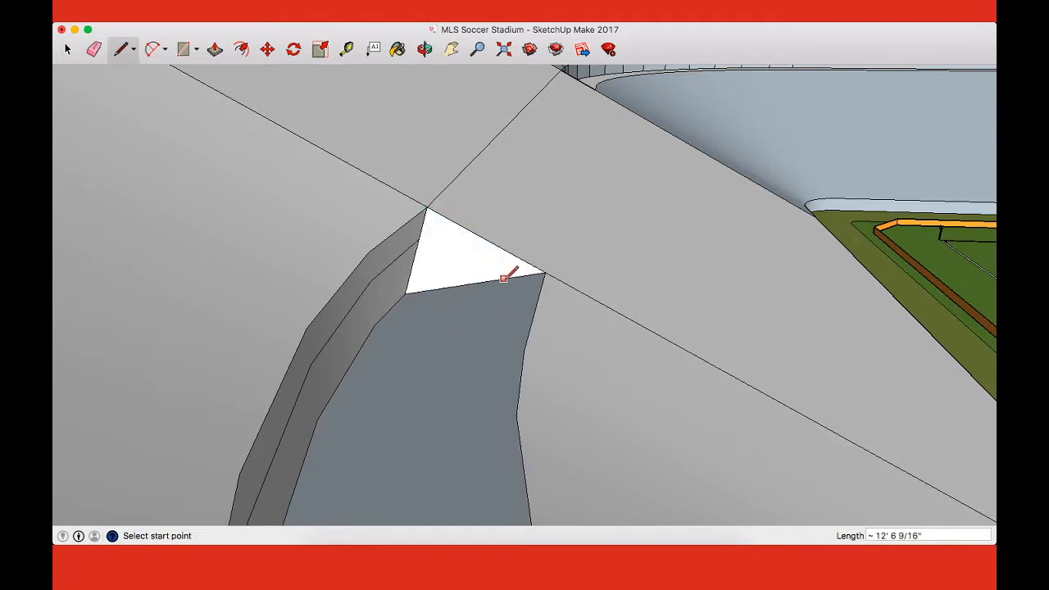
Step: Close the walkway at the end stand's other side with a triangular face, drawing lines of about 19 feet across and 14 feet up
key("o")
mouse_move(672, 304)
left_mouse_down()
mouse_move(374, 307)
mouse_move(244, 253)
mouse_move(505, 269)
mouse_move(750, 318)
mouse_move(579, 283)
mouse_move(656, 284)
left_mouse_up()
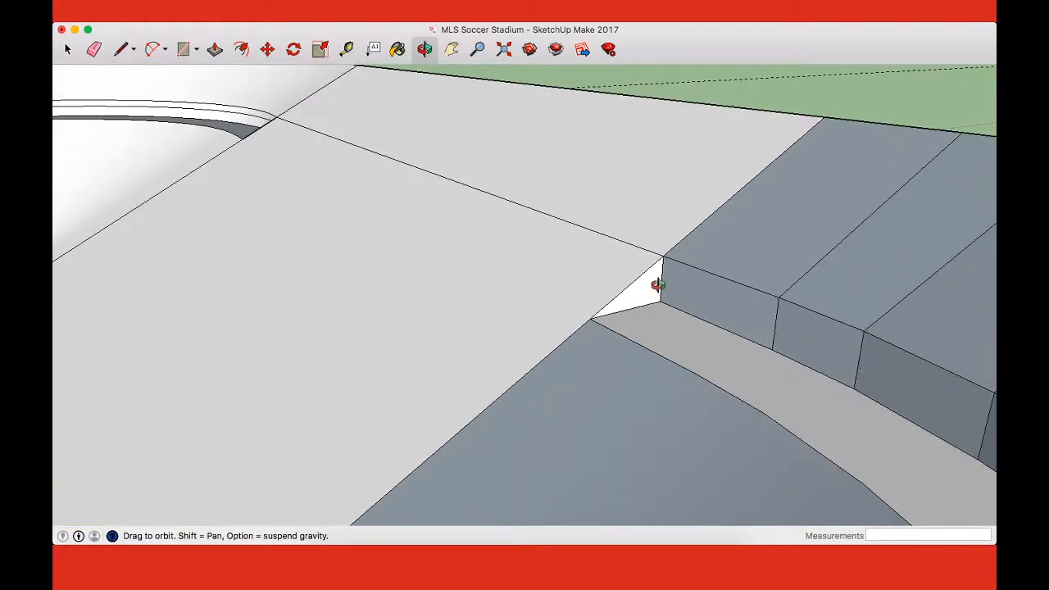
key("l")
left_click(710, 322)
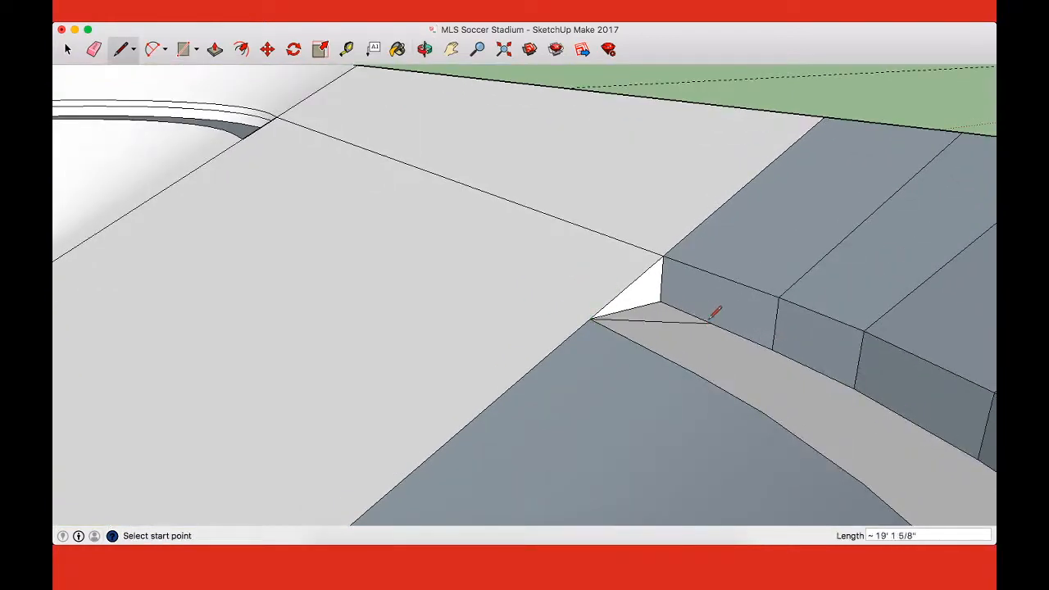
left_click(660, 259)
left_click(711, 322)
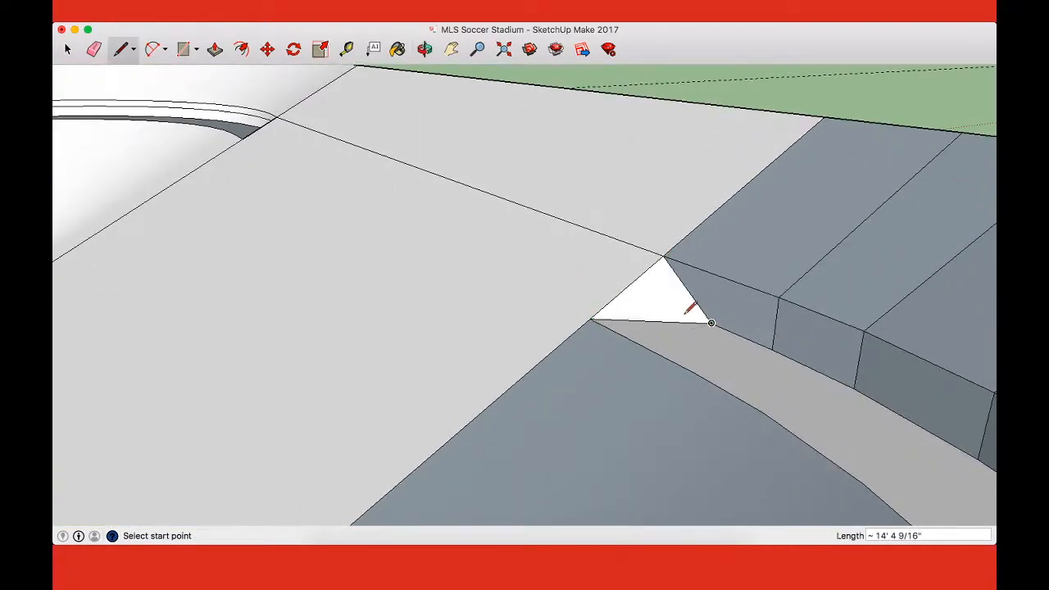
Step: Examine the triangular walkway ends and the curved tiers on both sides of the end stand
scroll(686, 313, "down", 3)
key("o")
left_click_drag(514, 352, 724, 336)
scroll(724, 337, "down", 5)
mouse_move(439, 390)
left_mouse_down()
mouse_move(719, 336)
mouse_move(421, 367)
left_mouse_up()
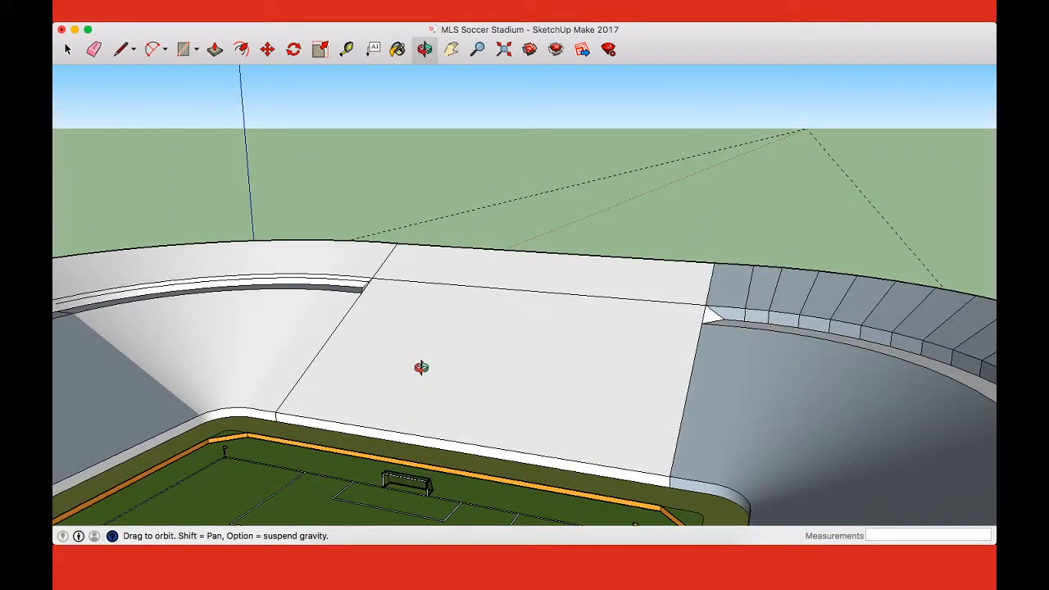
scroll(447, 358, "down", 4)
left_click_drag(447, 358, 730, 373)
double_click(732, 374)
left_click_drag(424, 314, 860, 344)
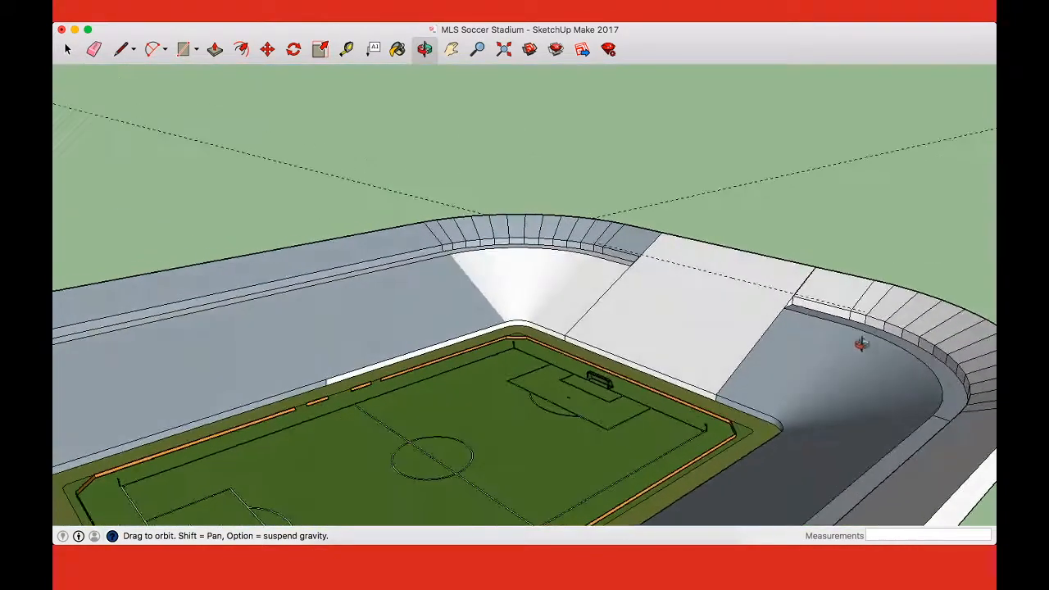
scroll(803, 293, "up", 5)
scroll(808, 307, "up", 2)
key("l")
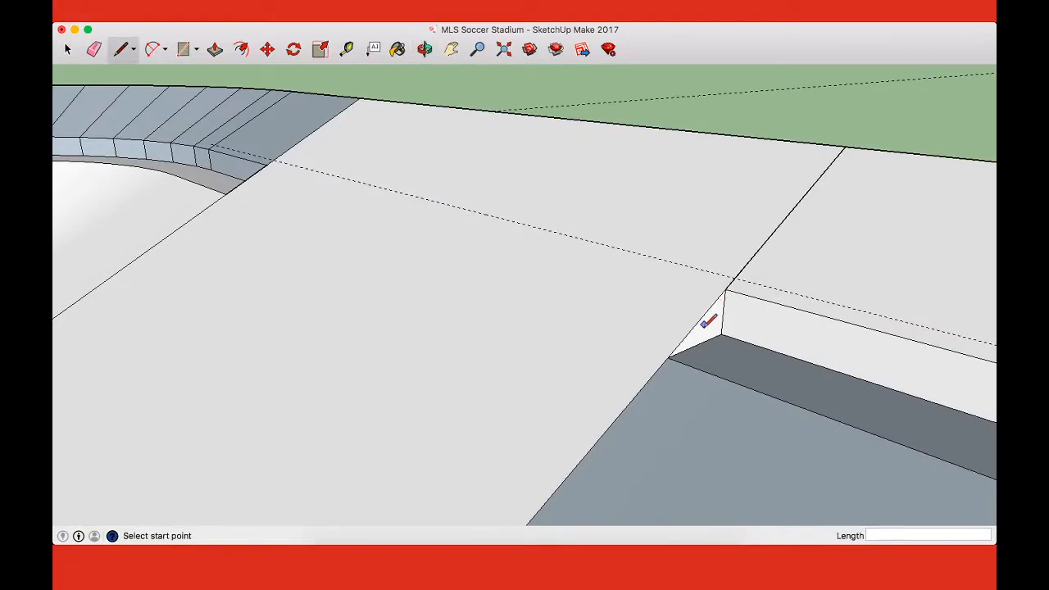
left_click(667, 357)
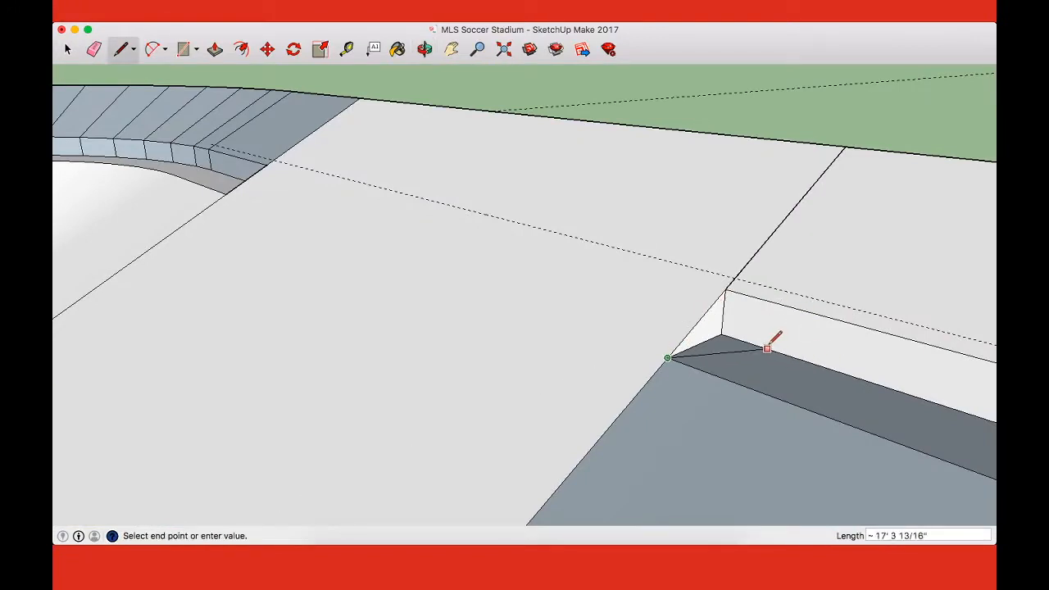
key("Escape")
key("o")
left_click_drag(811, 358, 634, 361)
key("l")
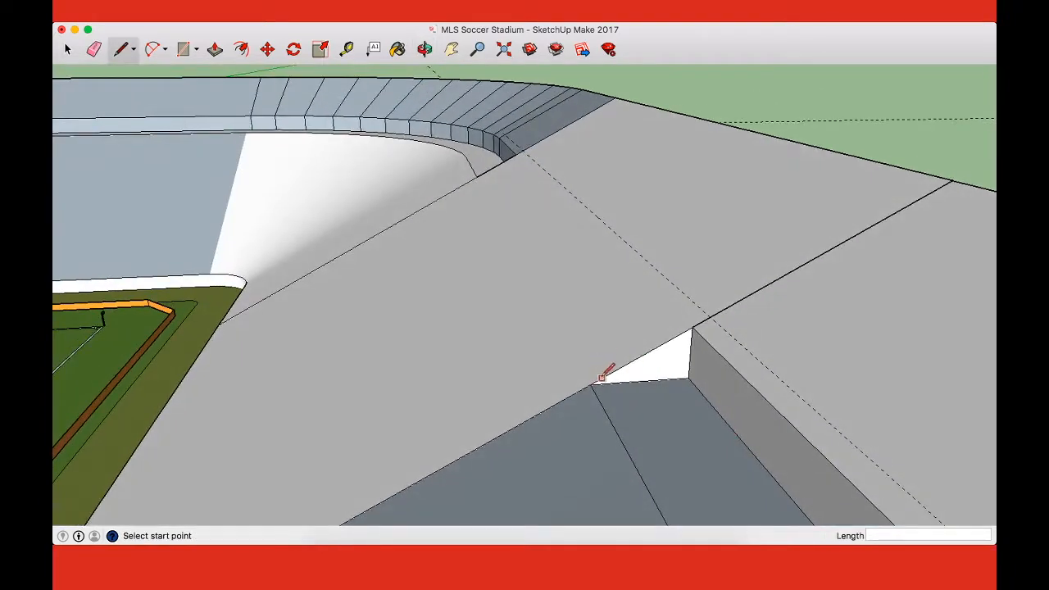
left_click(590, 384)
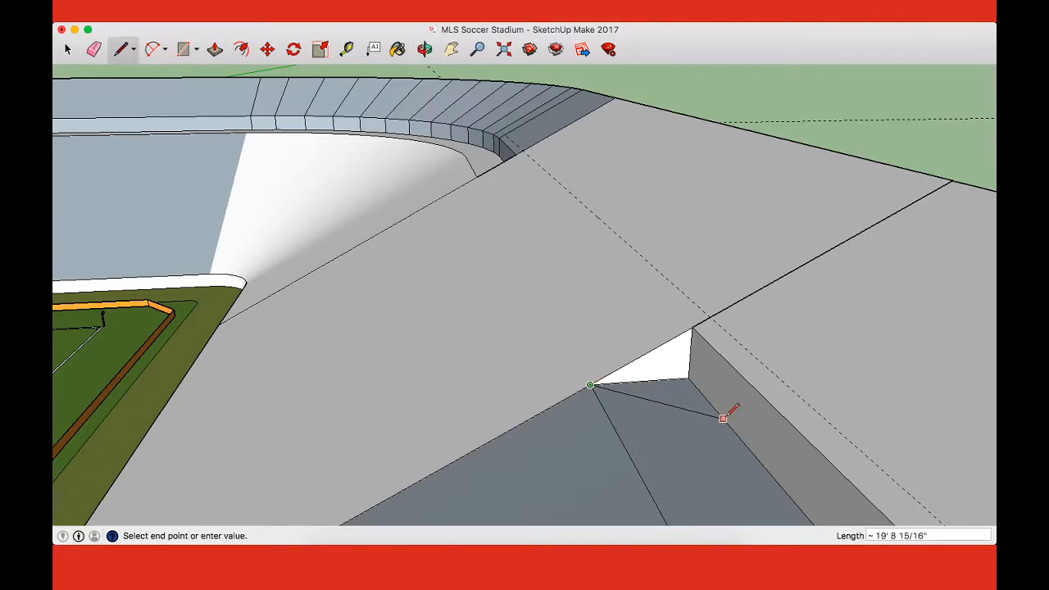
Step: Try a guide 20 feet from the walkway's end edge and a line to it from the end stand's corner
key("t")
left_click(665, 379)
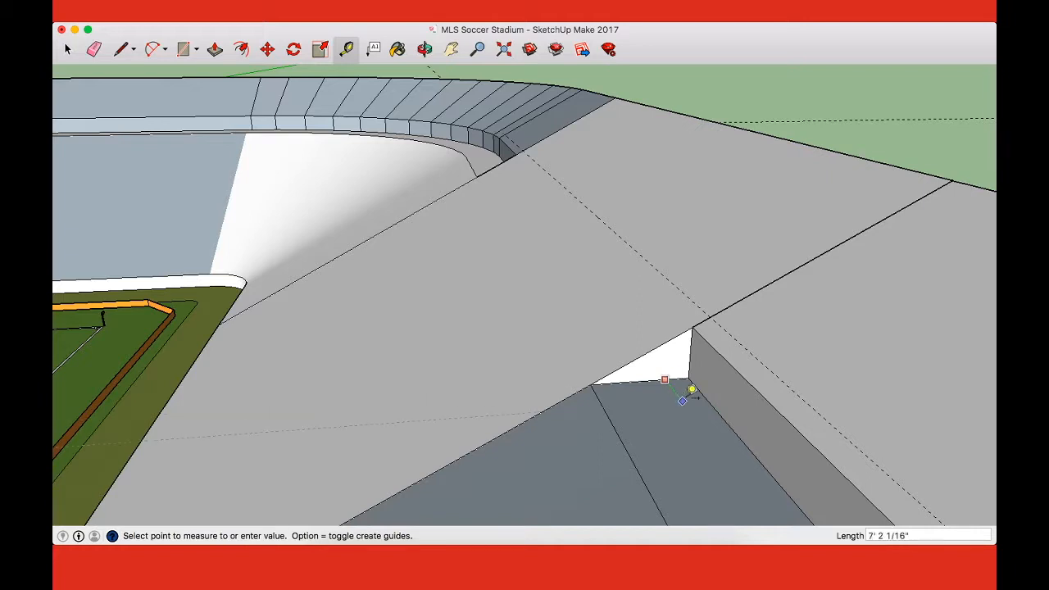
type("20")
key("Return")
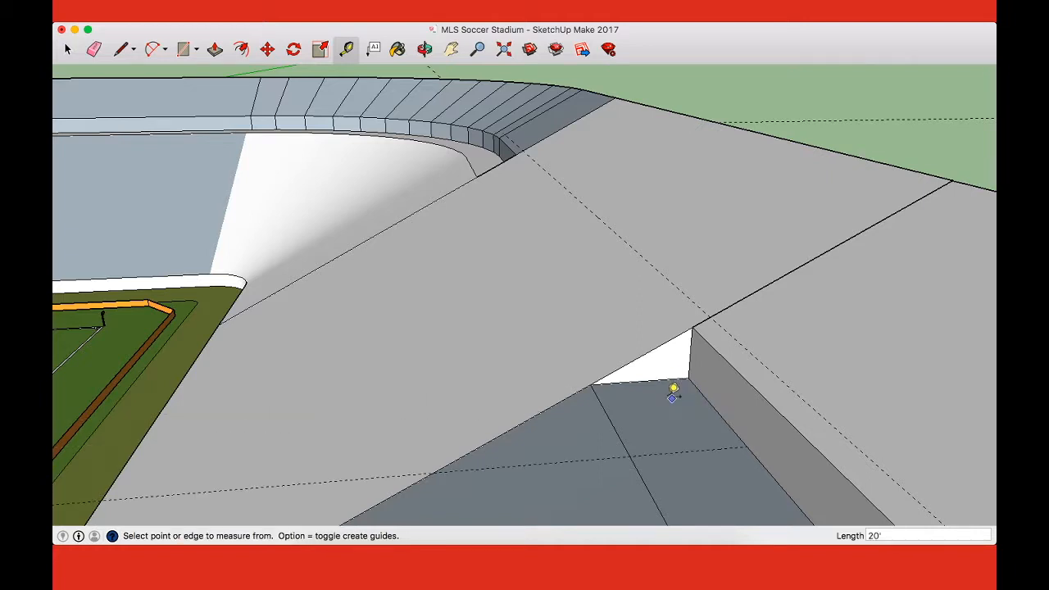
key("l")
left_click(590, 384)
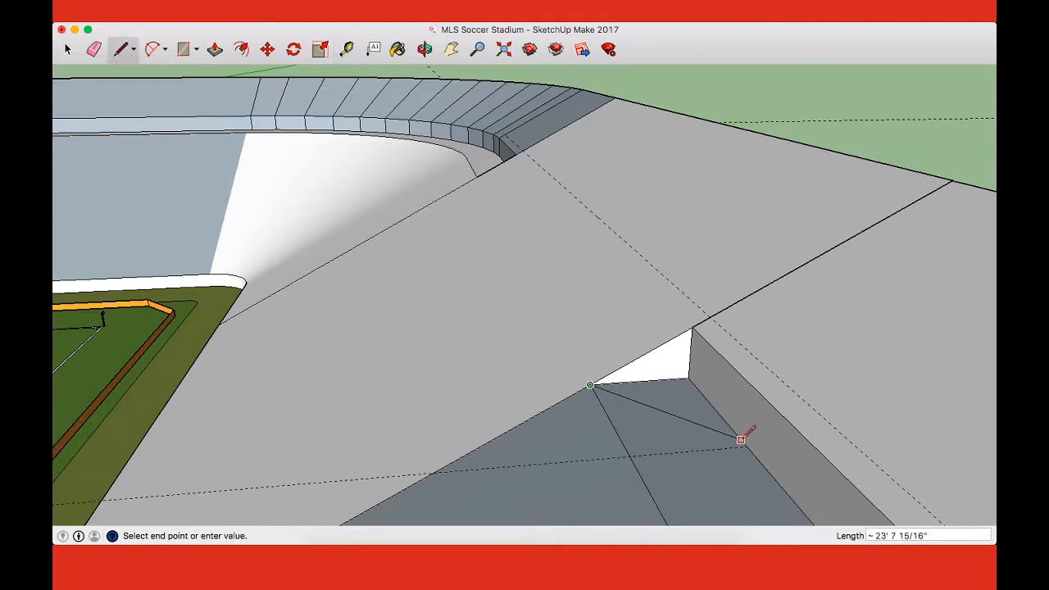
key("Escape")
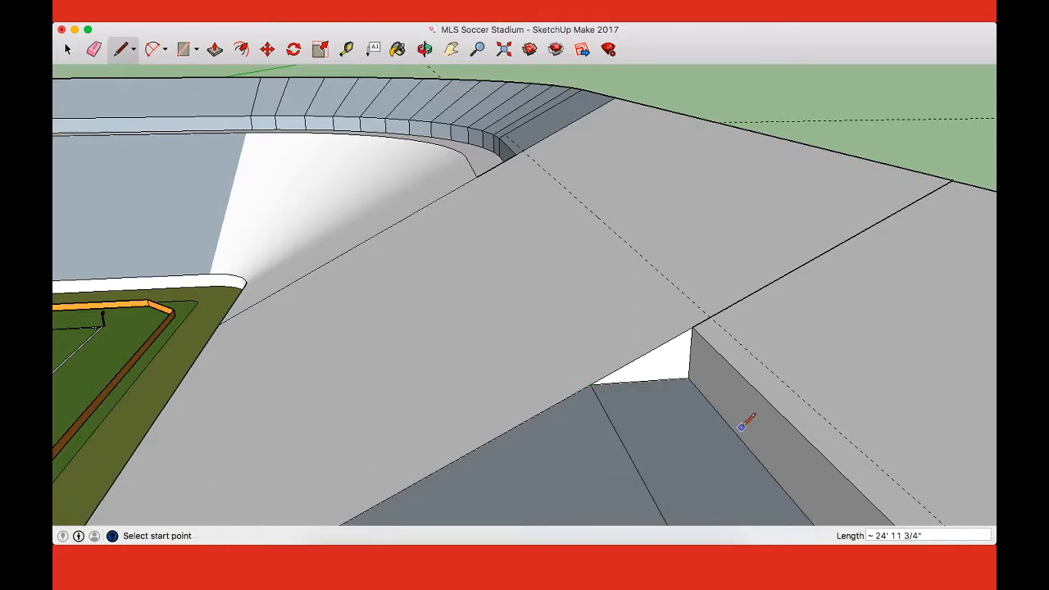
Step: Place a closer guide across the walkway, parallel to its end edge at the end stand
key("t")
left_click(658, 379)
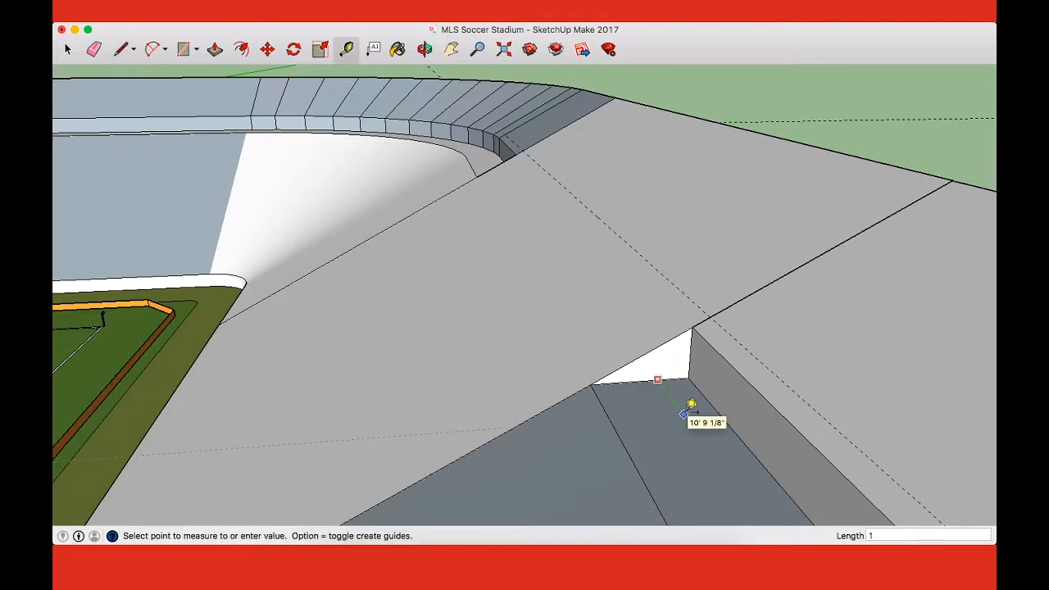
left_click(688, 410)
Step: Close the walkway end with a triangular face, drawing lines of about 18 feet across and 13 feet up to the tier's top corner
key("l")
left_click(590, 384)
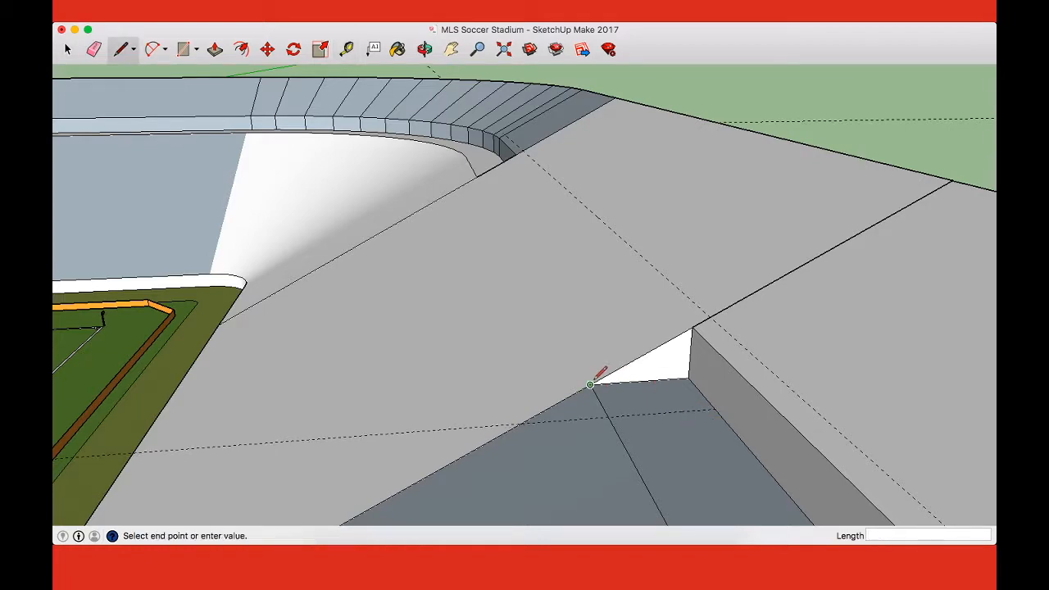
scroll(722, 404, "up", 3)
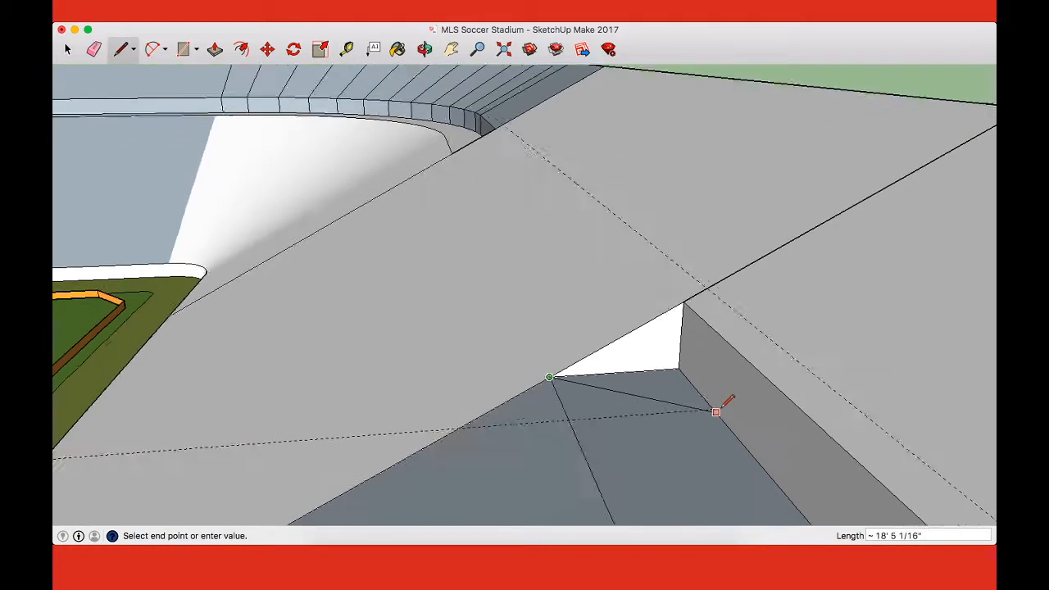
left_click(708, 408)
left_click(660, 228)
left_click(709, 408)
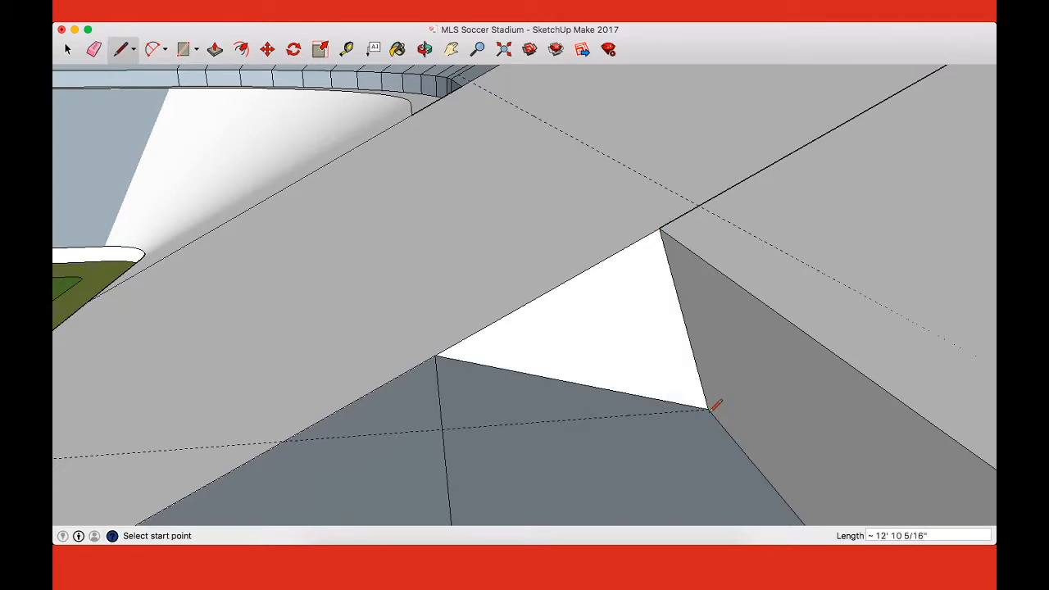
key("e")
mouse_move(484, 382)
middle_mouse_down()
mouse_move(760, 428)
mouse_move(627, 374)
middle_mouse_up()
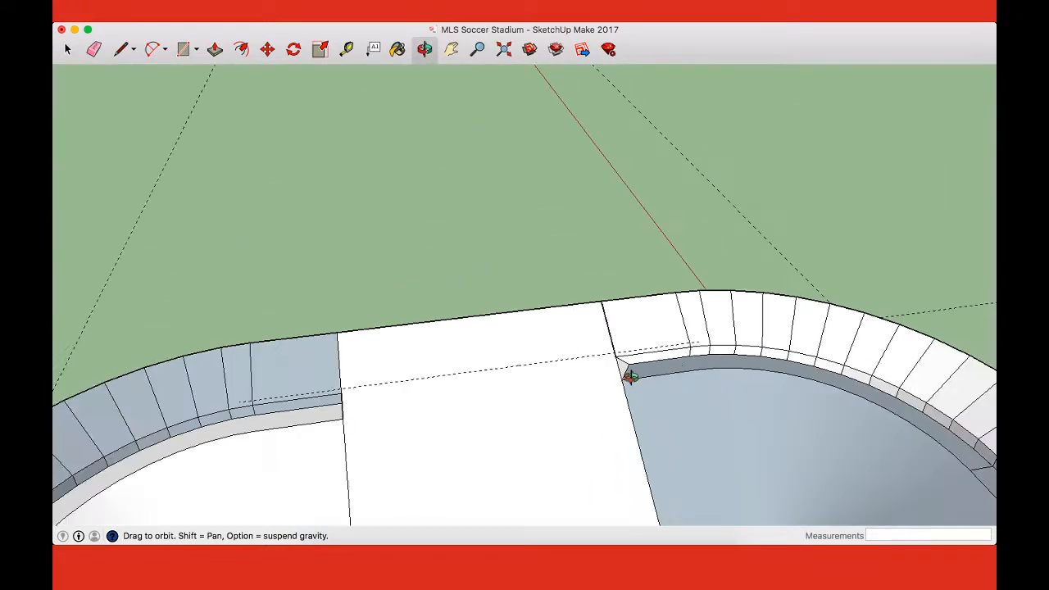
scroll(640, 361, "up", 5)
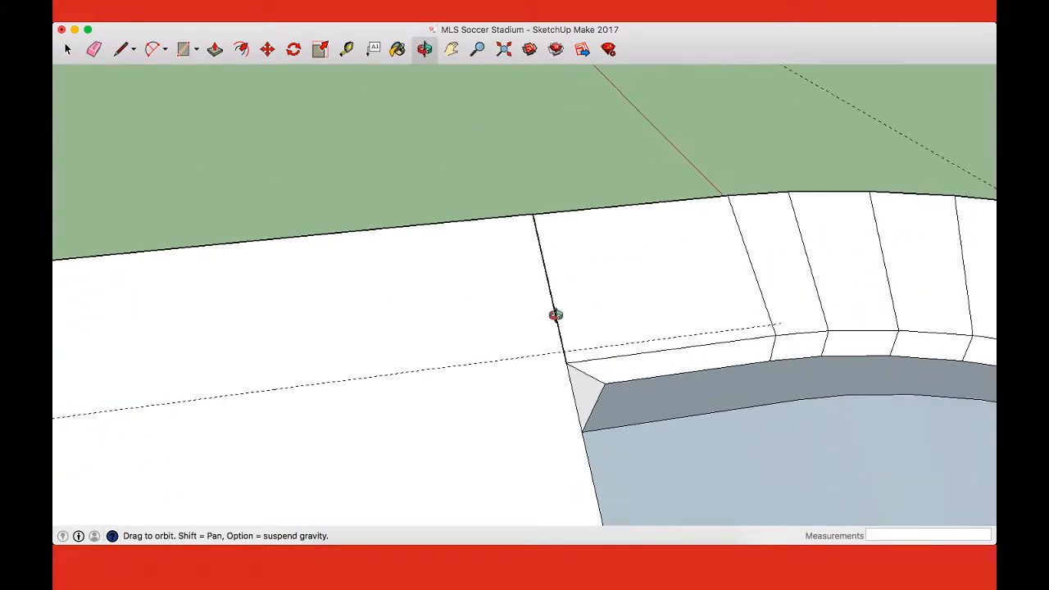
key("space")
left_click(470, 324)
left_click(604, 264)
left_click(524, 176)
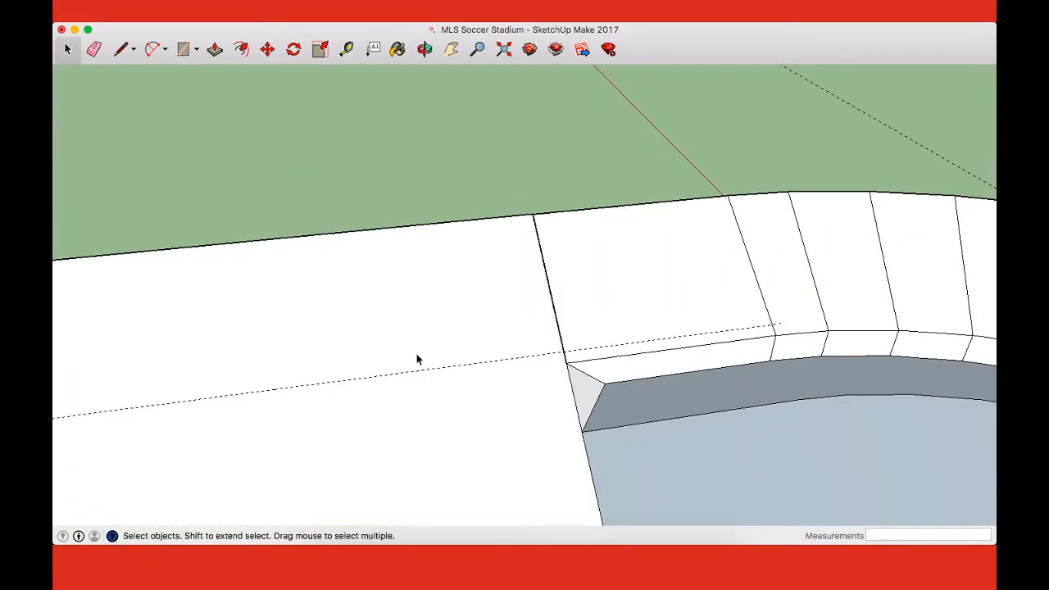
Step: Place a guide 10 feet from the walkway's end edge at the other walkway end beside this end stand
middle_click_drag(428, 347, 699, 264)
scroll(679, 382, "down", 5)
scroll(595, 380, "up", 5)
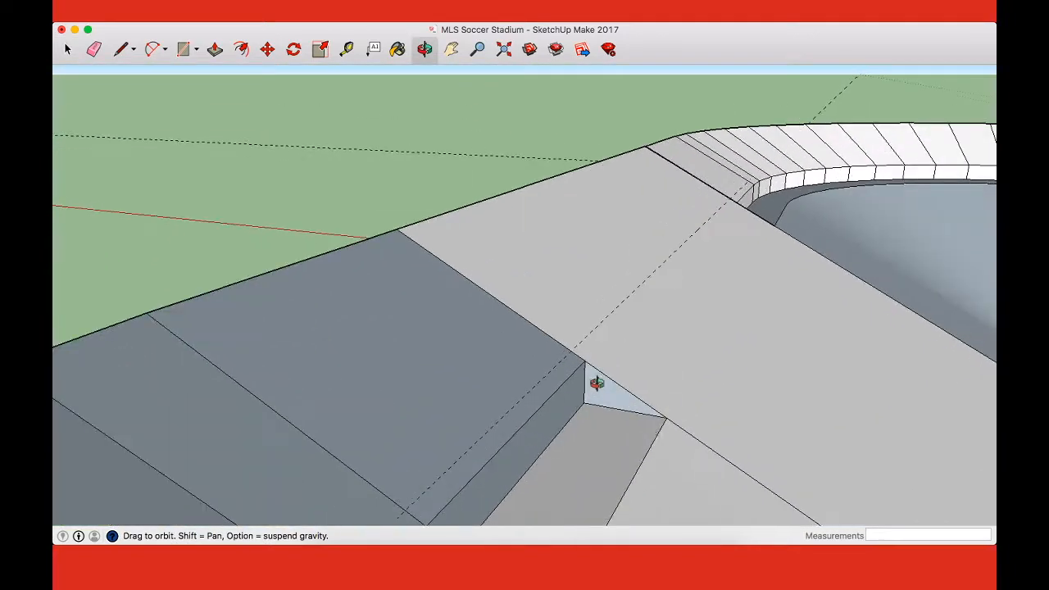
left_click_drag(636, 432, 621, 412)
key("l")
left_click(666, 423)
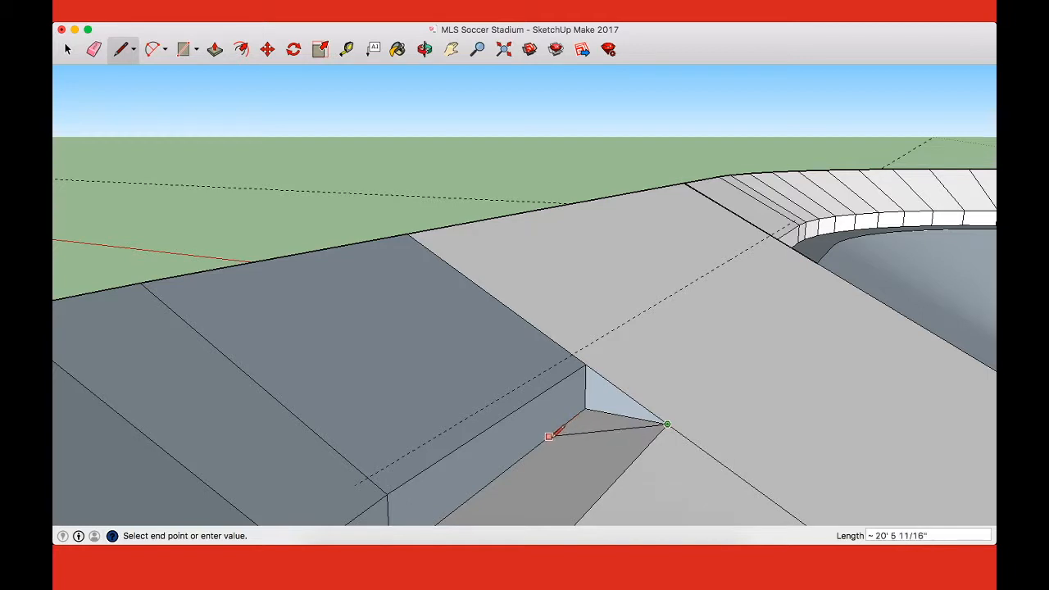
key("t")
left_click(608, 407)
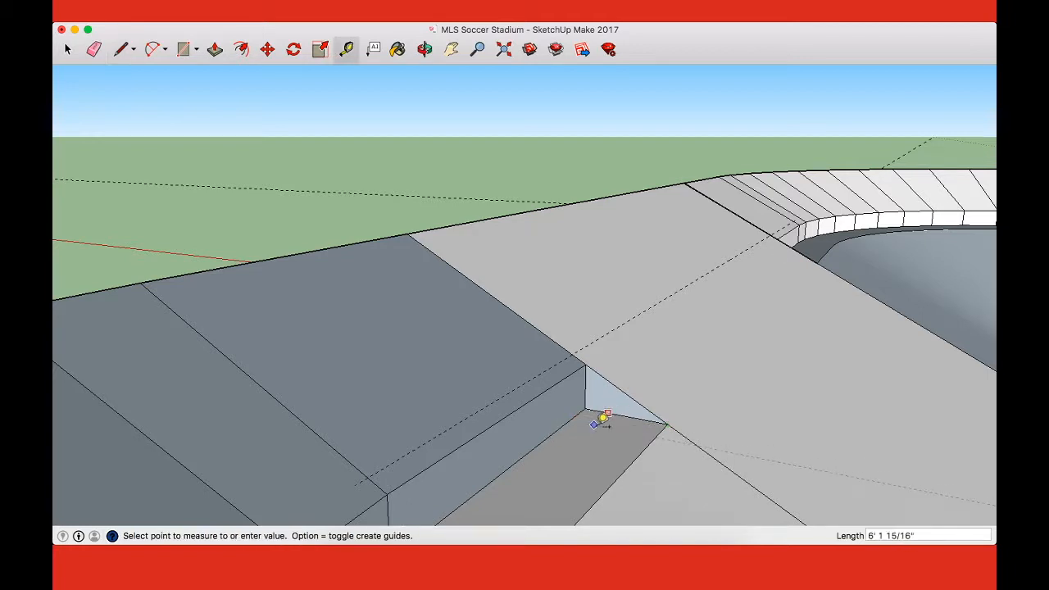
type("10")
key("Return")
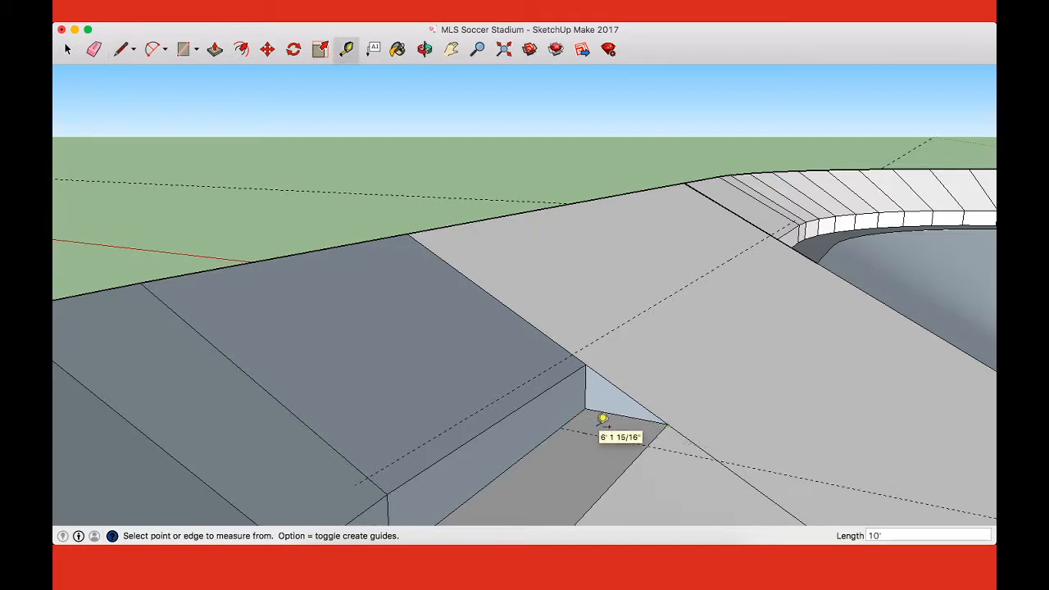
Step: Close this walkway end with a triangular face, drawing lines across to the guide and about 13 feet up to the tier's corner, and erase the guides
key("l")
left_click(560, 427)
left_click(667, 424)
left_click(560, 427)
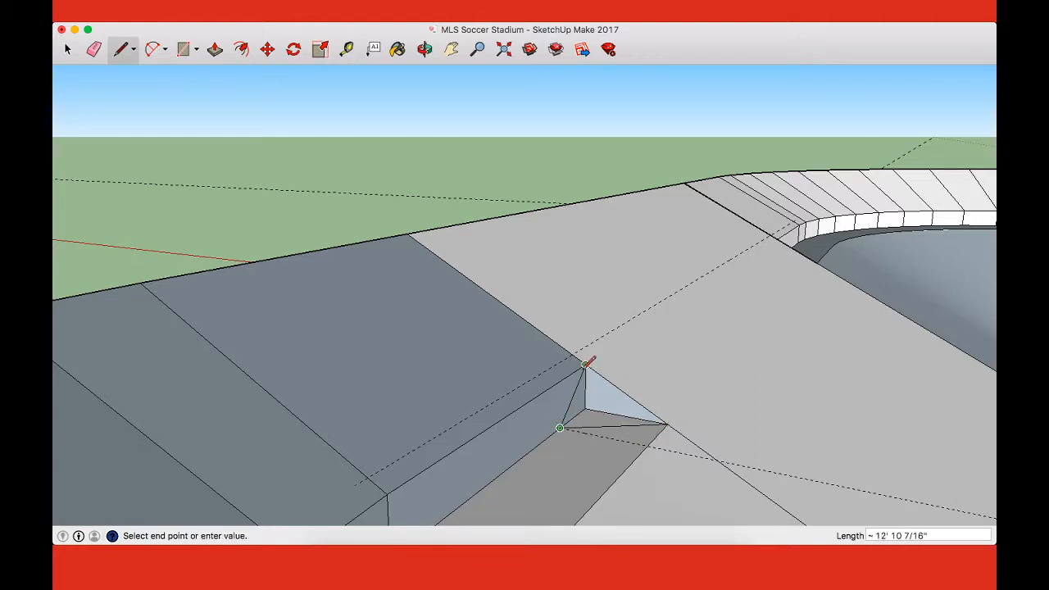
left_click(585, 366)
key("e")
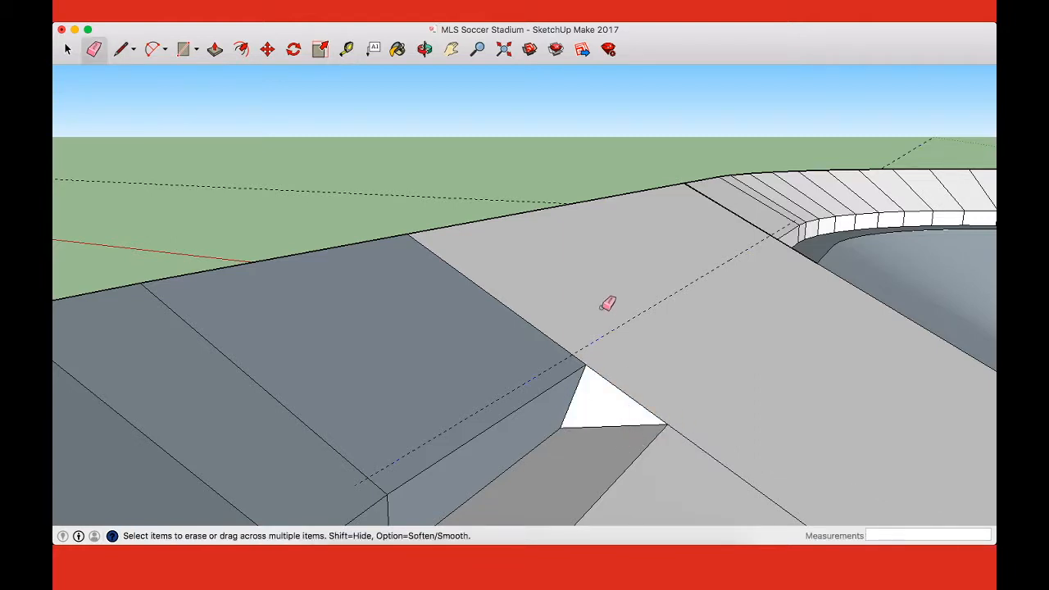
Step: Examine the whole stadium in top view and from an end stand to check the finished upper tier
scroll(607, 302, "down", 5)
key("super+1")
scroll(669, 325, "down", 5)
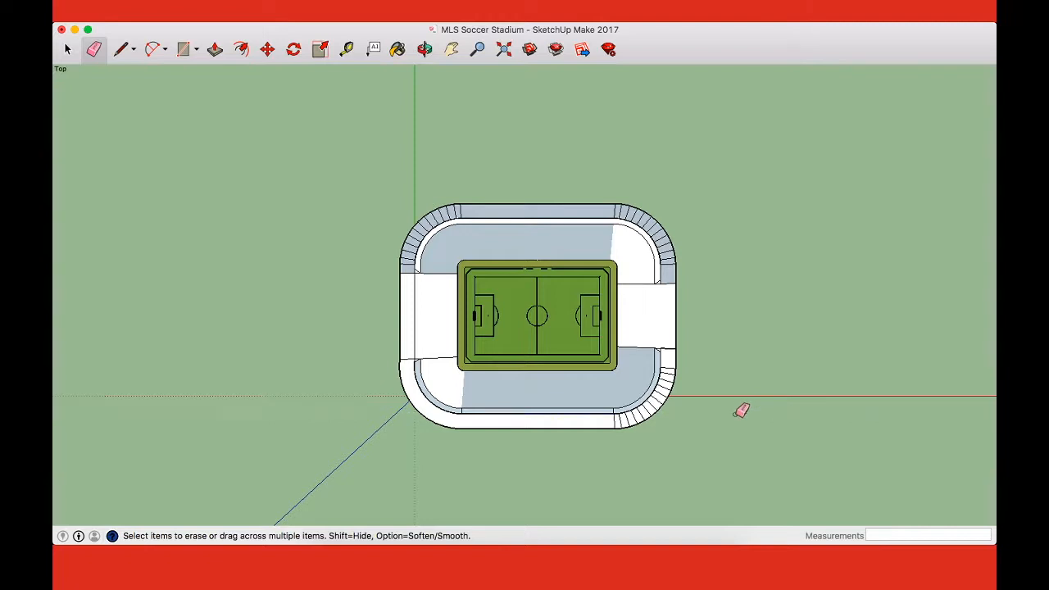
scroll(735, 415, "down", 5)
middle_click_drag(707, 370, 663, 317, "shift")
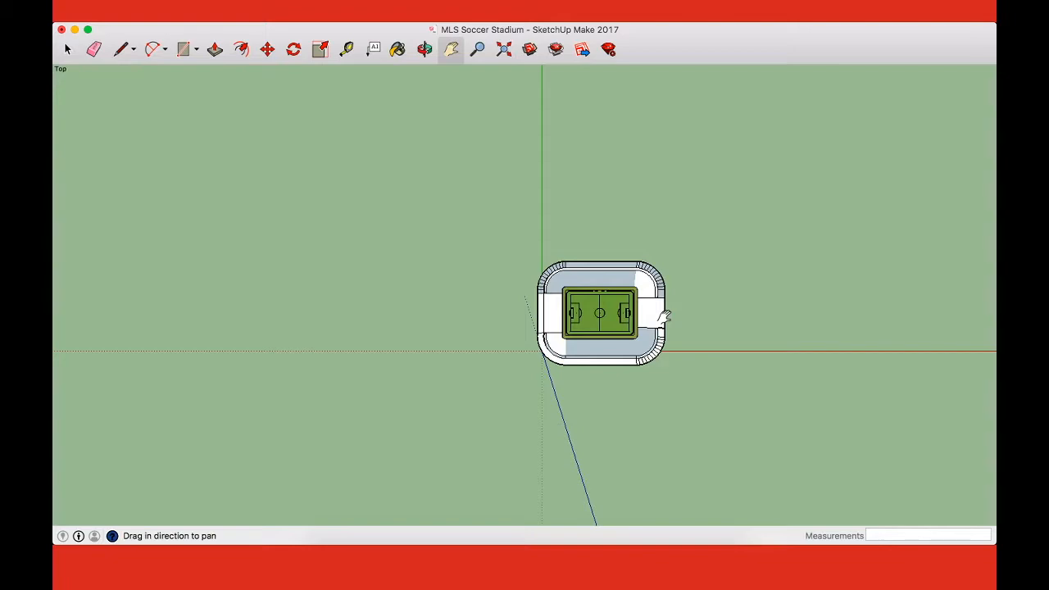
key("o")
left_click_drag(652, 316, 618, 204)
scroll(611, 295, "up", 4)
left_click_drag(609, 398, 618, 304)
scroll(619, 308, "up", 7)
left_click_drag(643, 363, 244, 387)
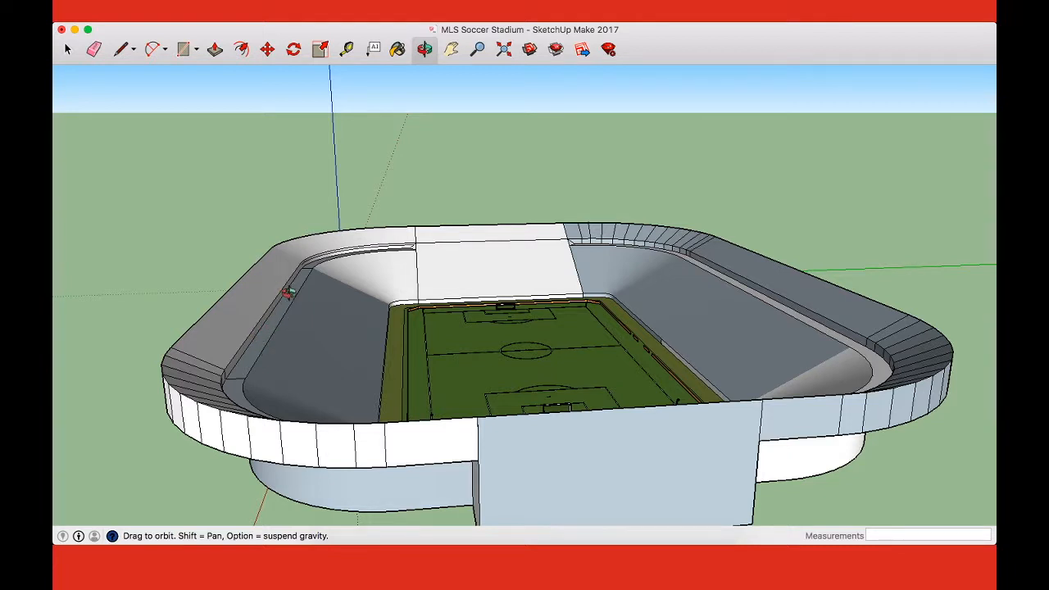
Step: Try raising the outer top edge of one long side's upper tier 28 feet along the vertical axis
key("m")
left_click(258, 267)
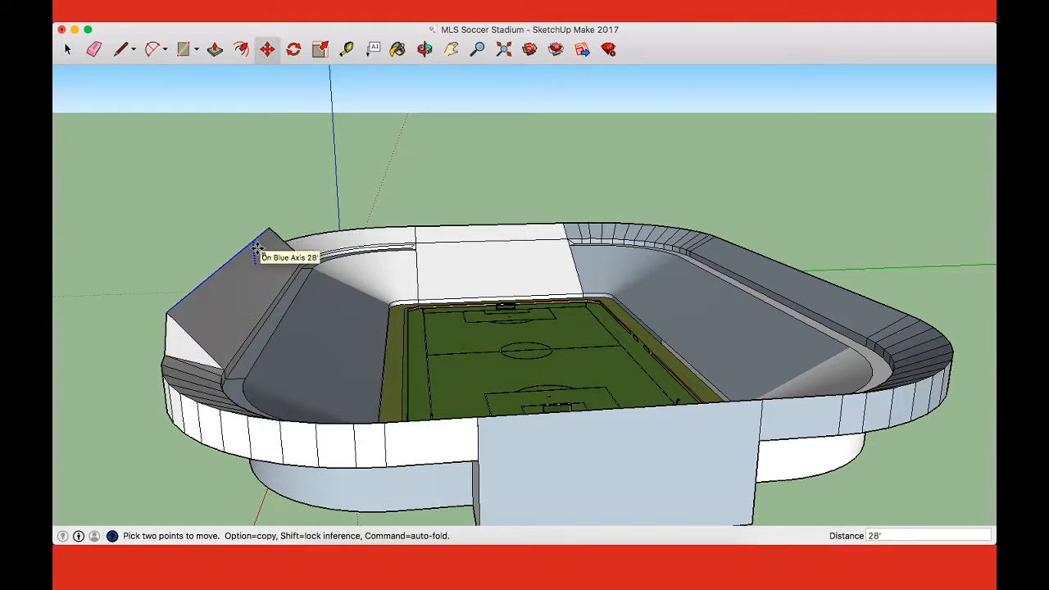
left_click(257, 250)
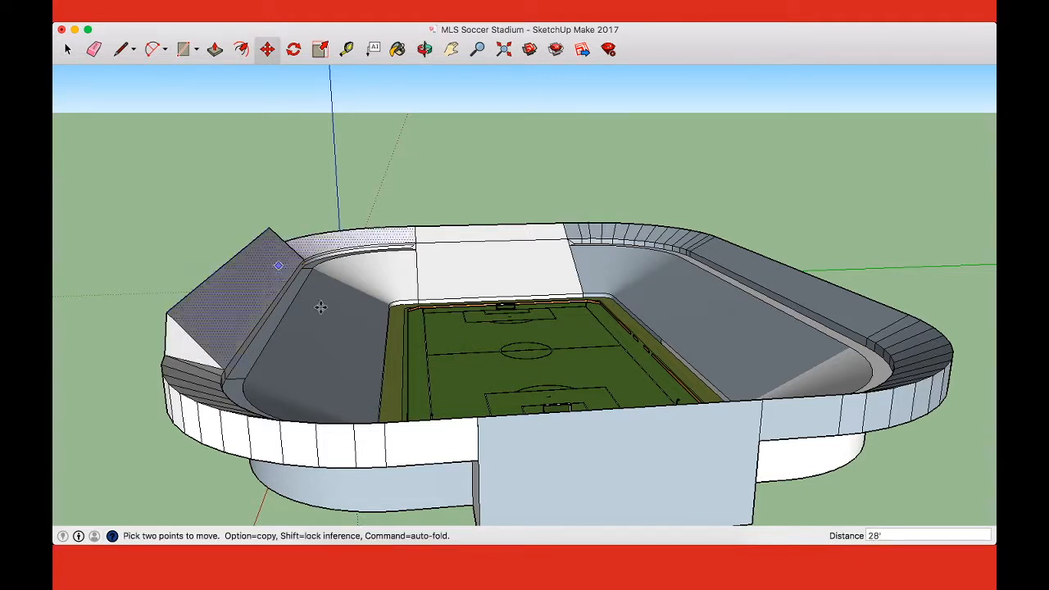
key("o")
left_click_drag(521, 462, 585, 426)
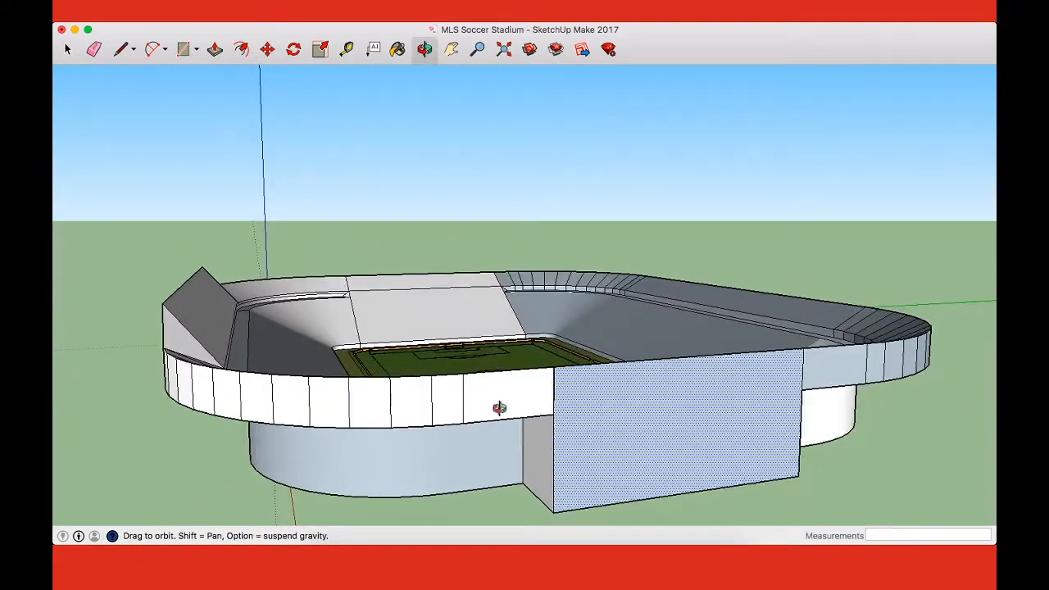
Step: Try raising the same outer tier edge by only about 15 feet and check its slope from above
key("m")
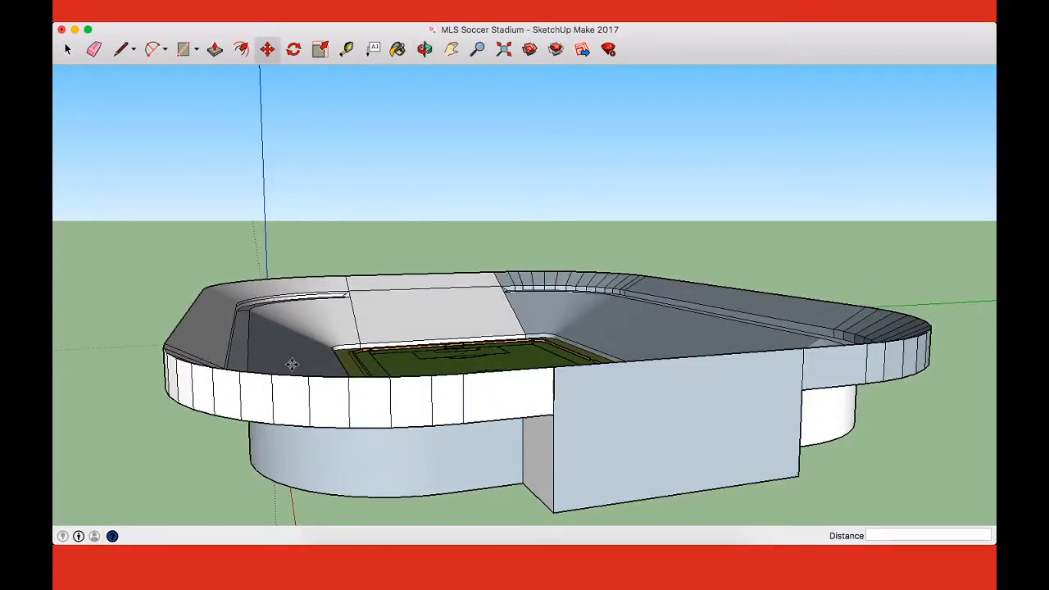
left_click(185, 298)
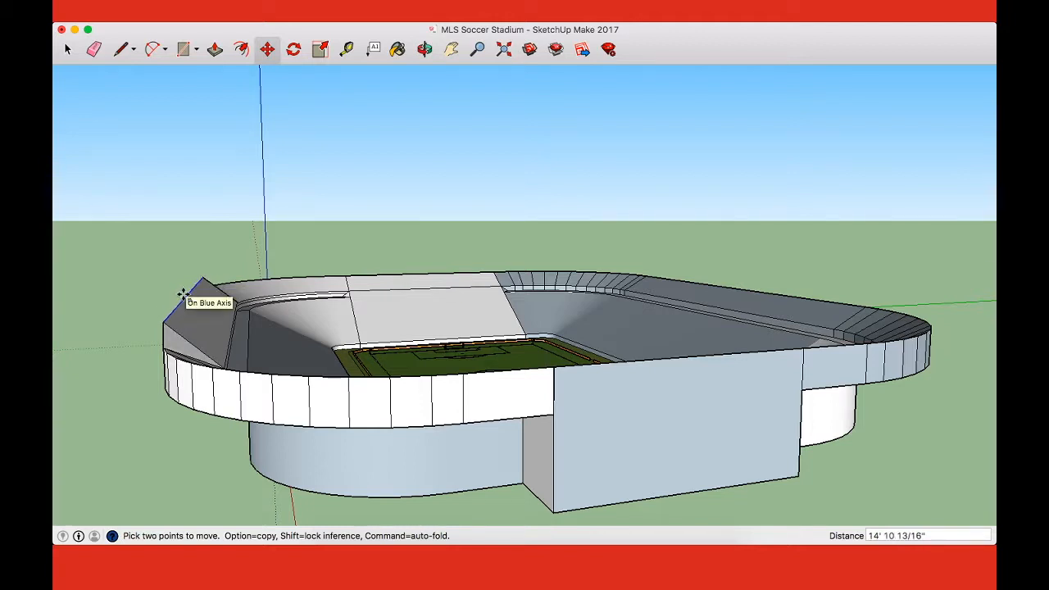
left_click(183, 294)
middle_click_drag(394, 300, 410, 426)
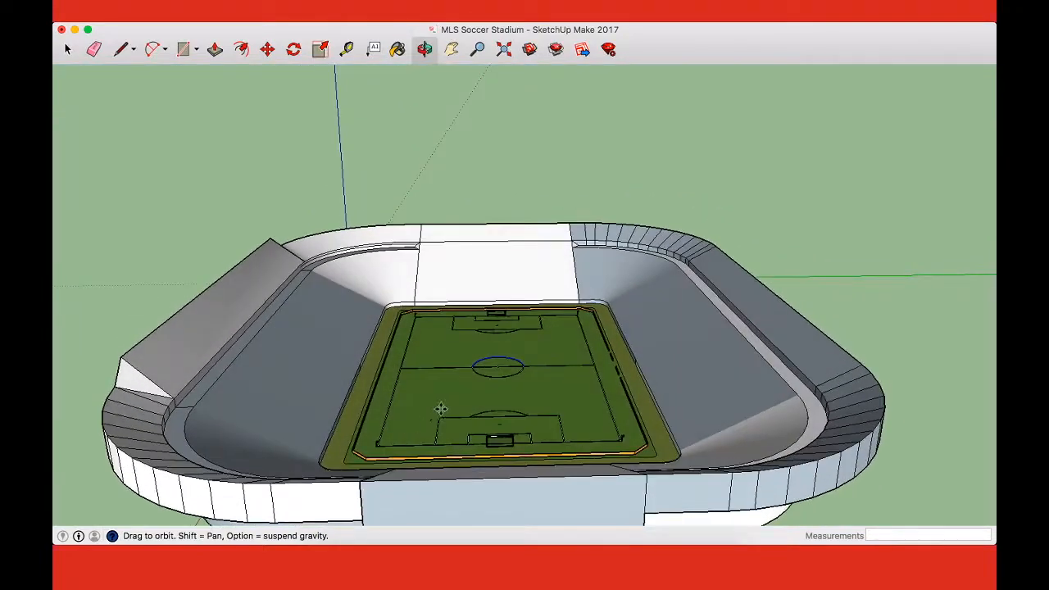
Step: Examine the stadium bowl from all around and the sideline boards and front wall near the halfway line
middle_click_drag(622, 283, 544, 318)
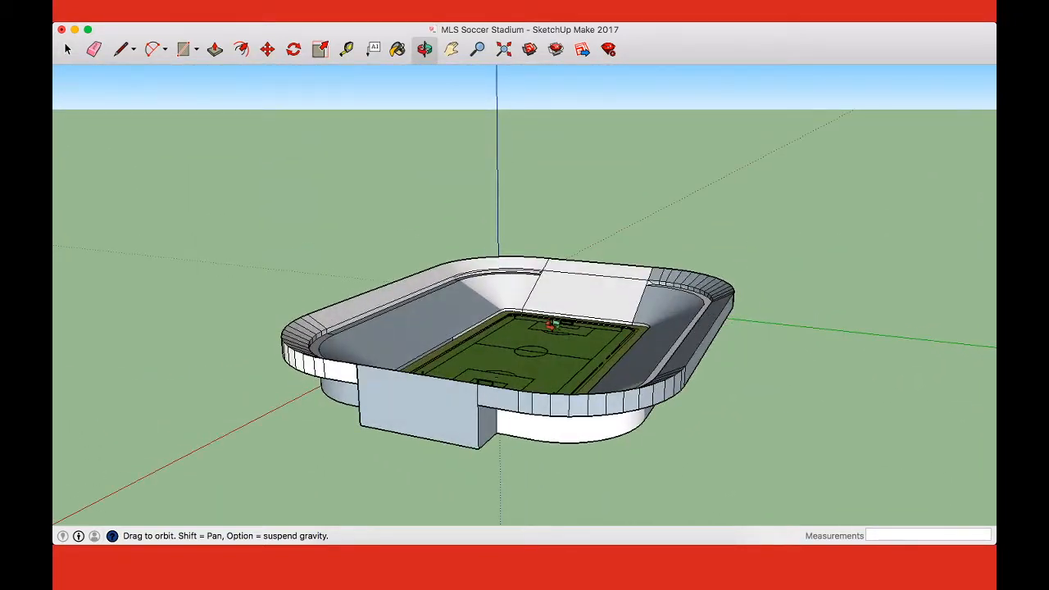
middle_click_drag(654, 338, 579, 371)
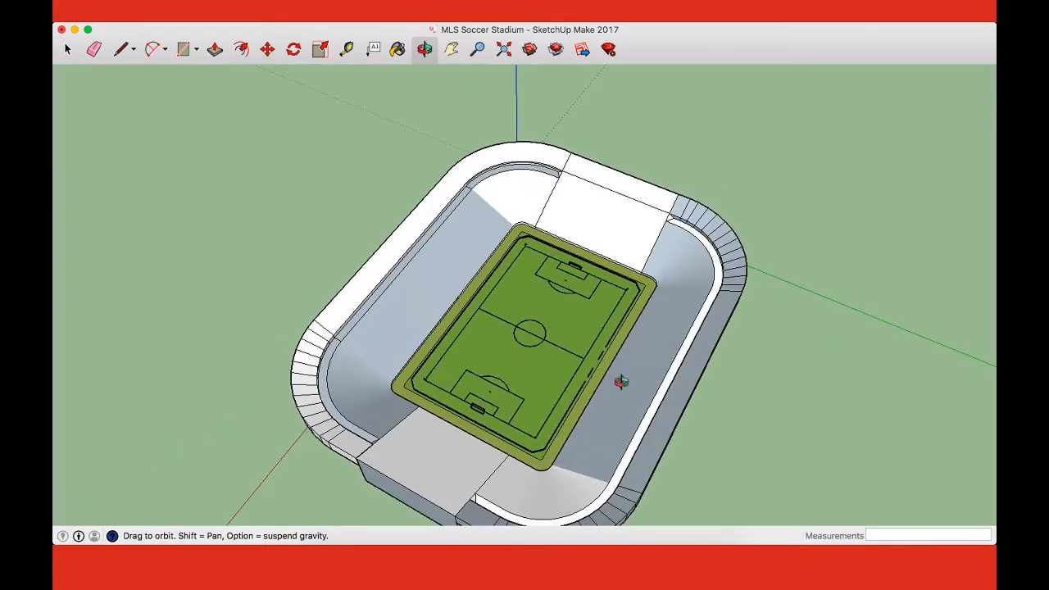
middle_click_drag(621, 382, 491, 295)
left_click_drag(524, 285, 542, 272)
left_click_drag(658, 263, 704, 273)
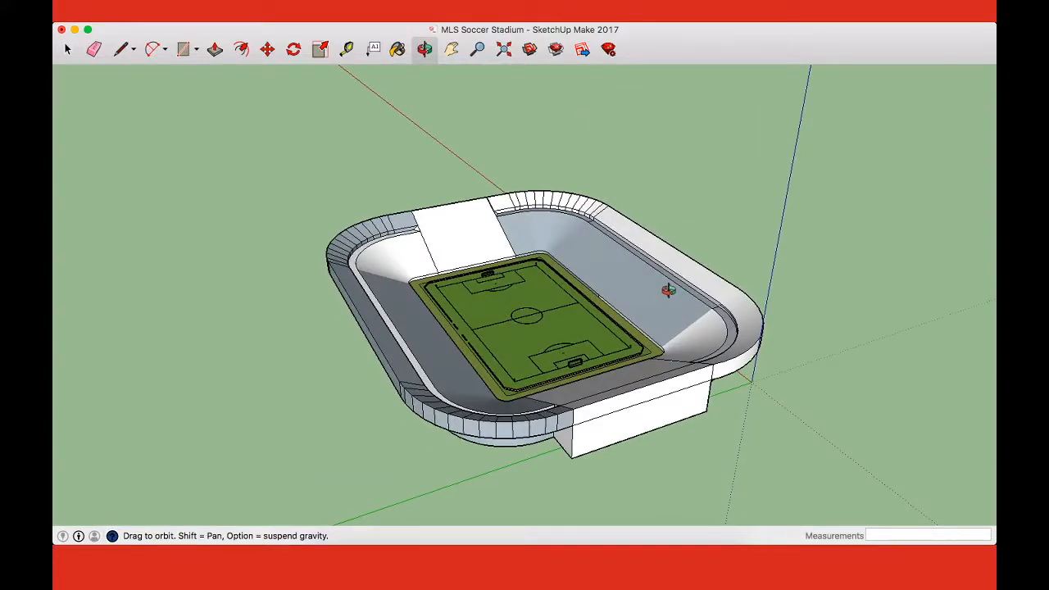
left_click_drag(562, 299, 418, 351)
scroll(456, 270, "up", 10)
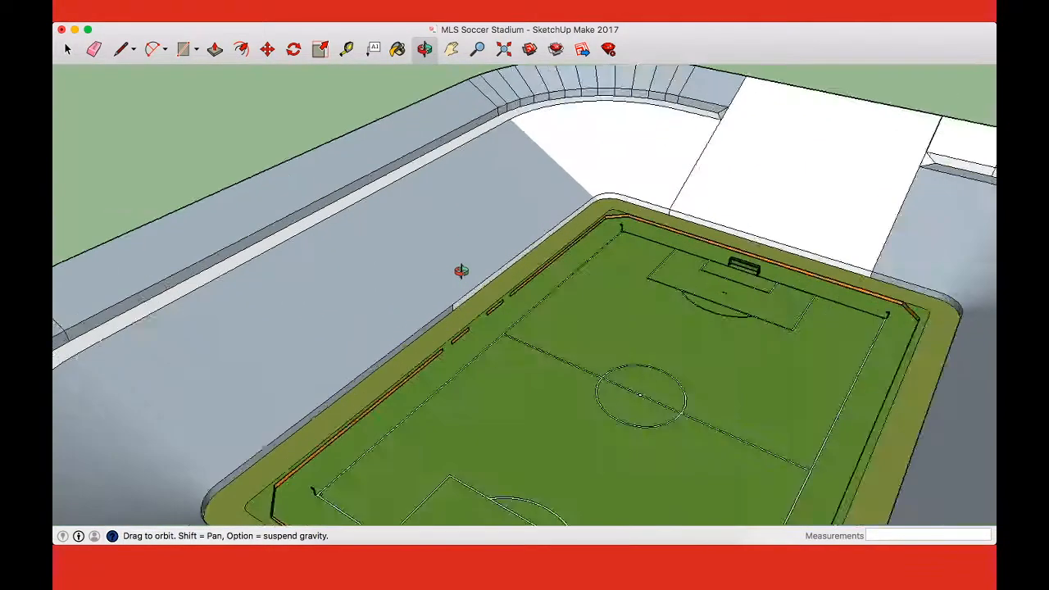
left_click_drag(487, 344, 541, 332)
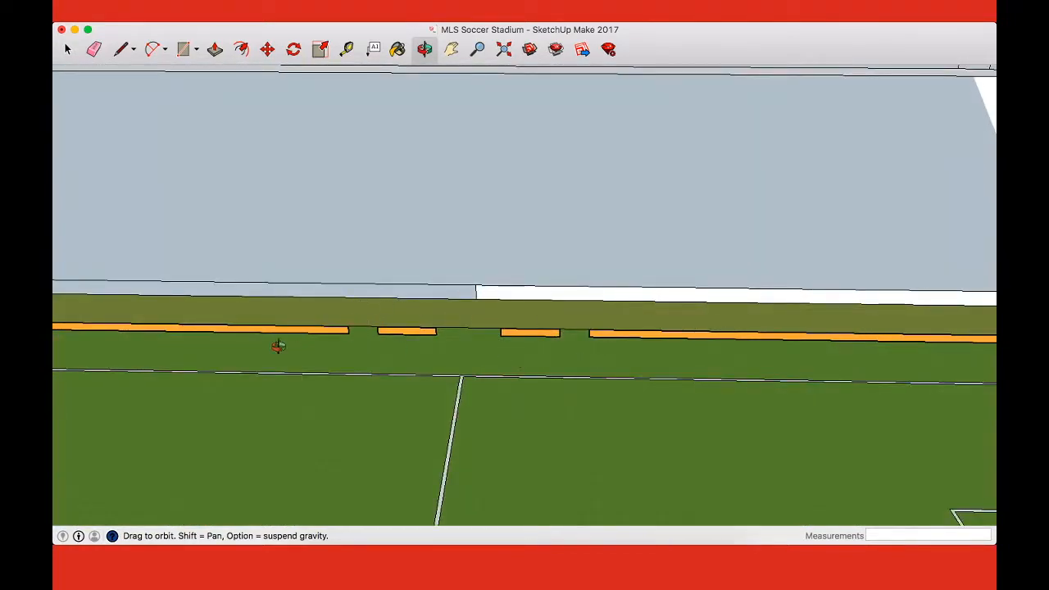
Step: Place two guides parallel to the stand's centre line through the midpoints of the short sideline boards either side of the halfway line
scroll(470, 252, "down", 5)
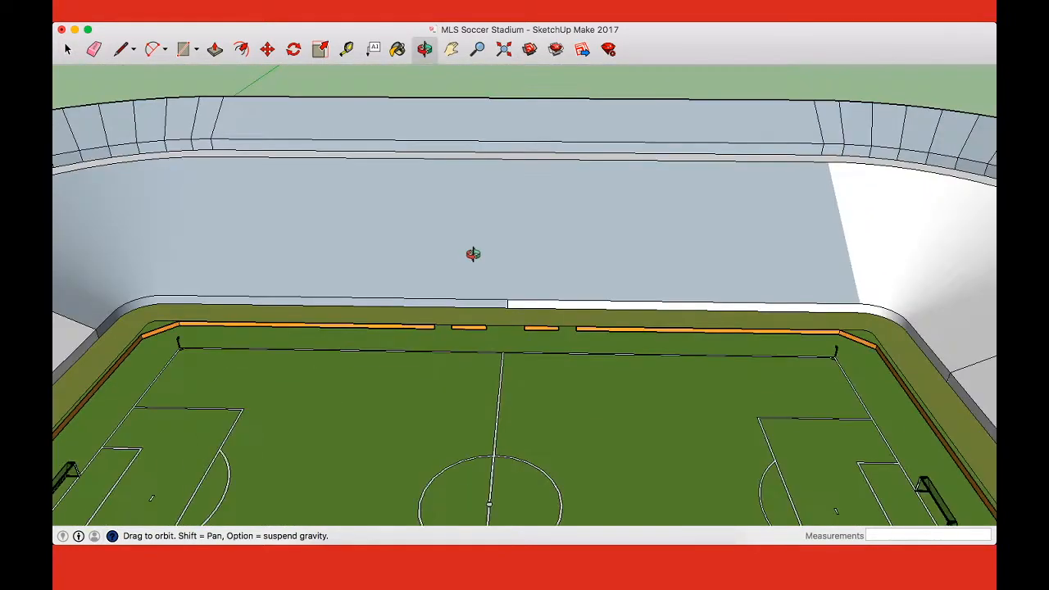
scroll(484, 270, "up", 5)
left_click_drag(536, 347, 503, 342, "shift")
scroll(503, 341, "down", 3)
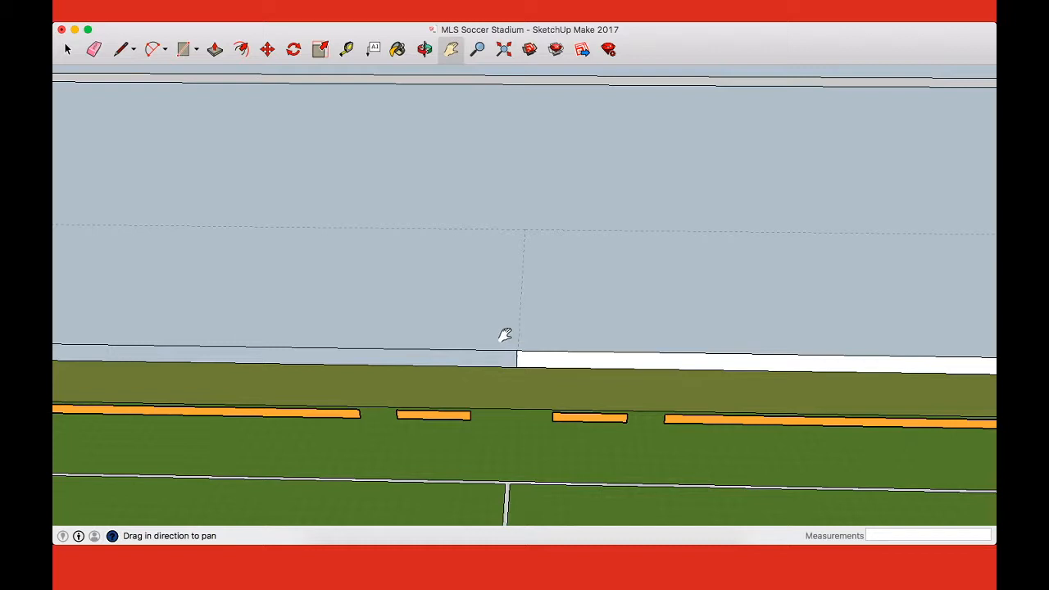
key("t")
left_click(519, 310)
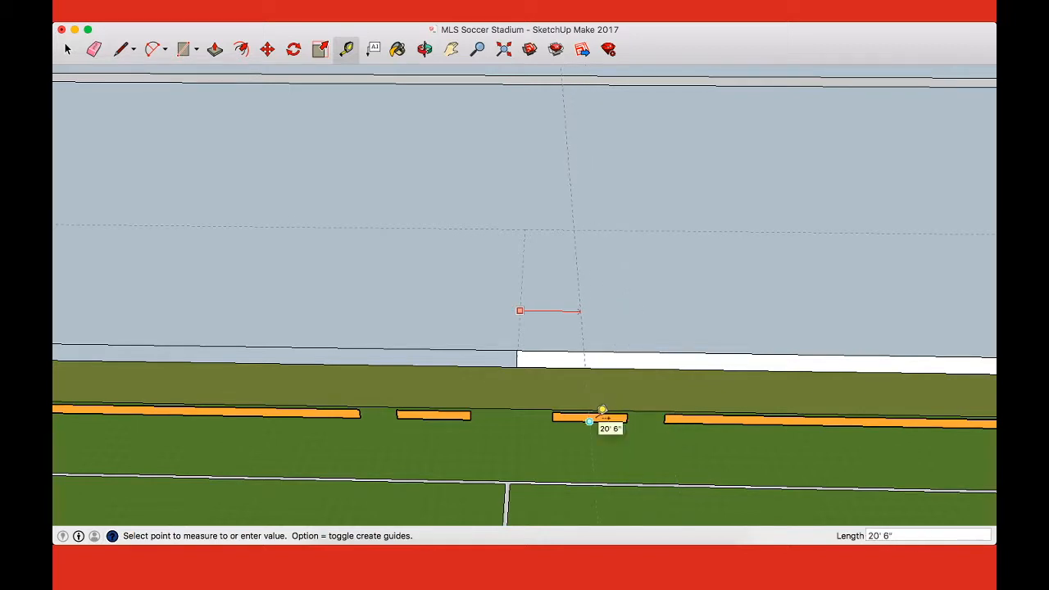
left_click(589, 421)
left_click(519, 312)
left_click(436, 414)
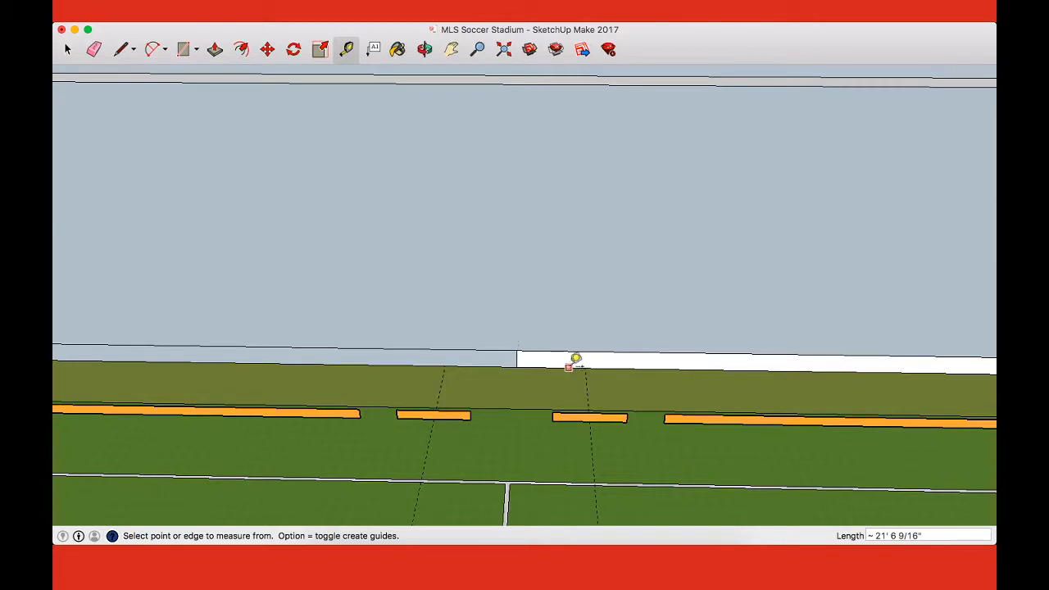
Step: Place a guide 50 feet back from the front wall's edge, parallel to the long side stand
scroll(610, 353, "down", 5)
scroll(609, 353, "up", 5)
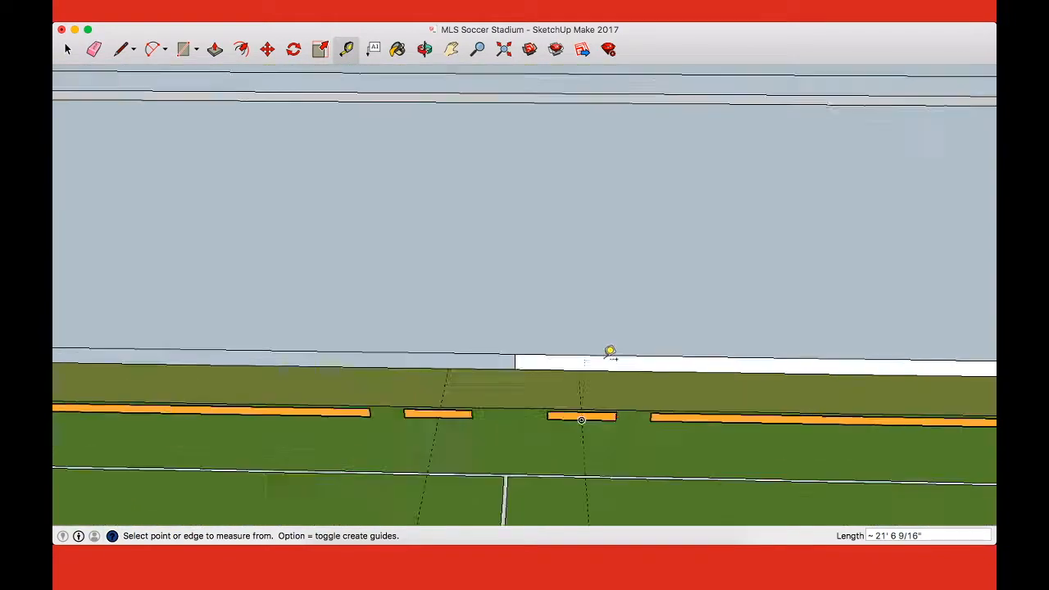
key("l")
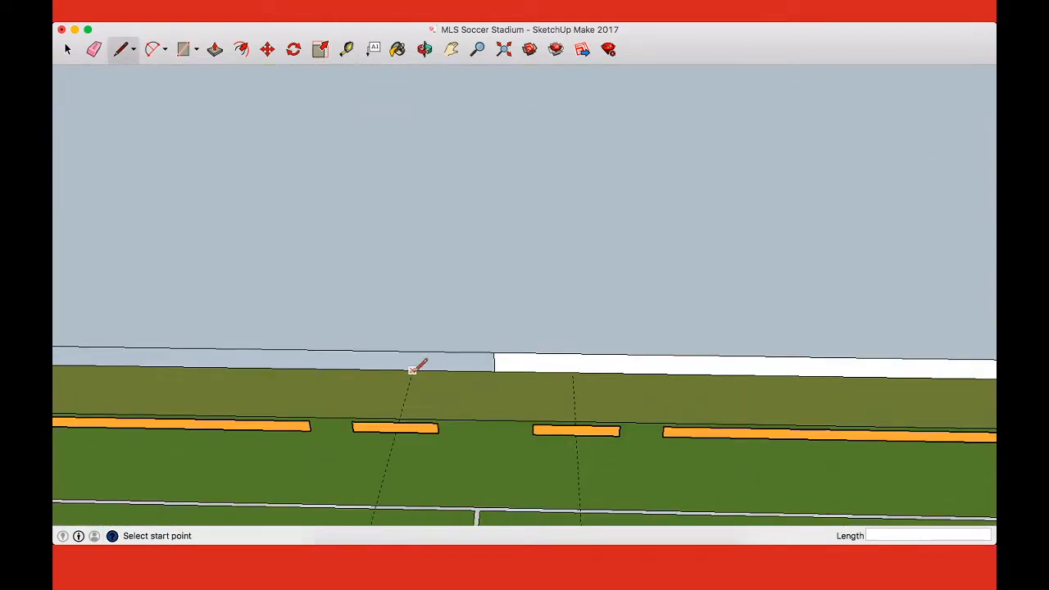
key("t")
left_click(442, 370)
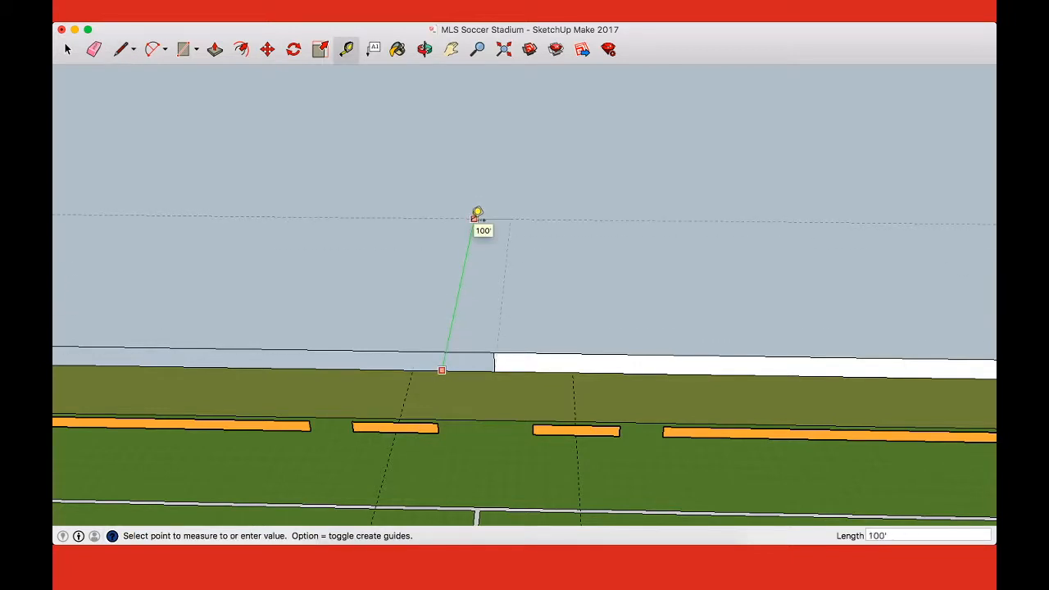
key("Escape")
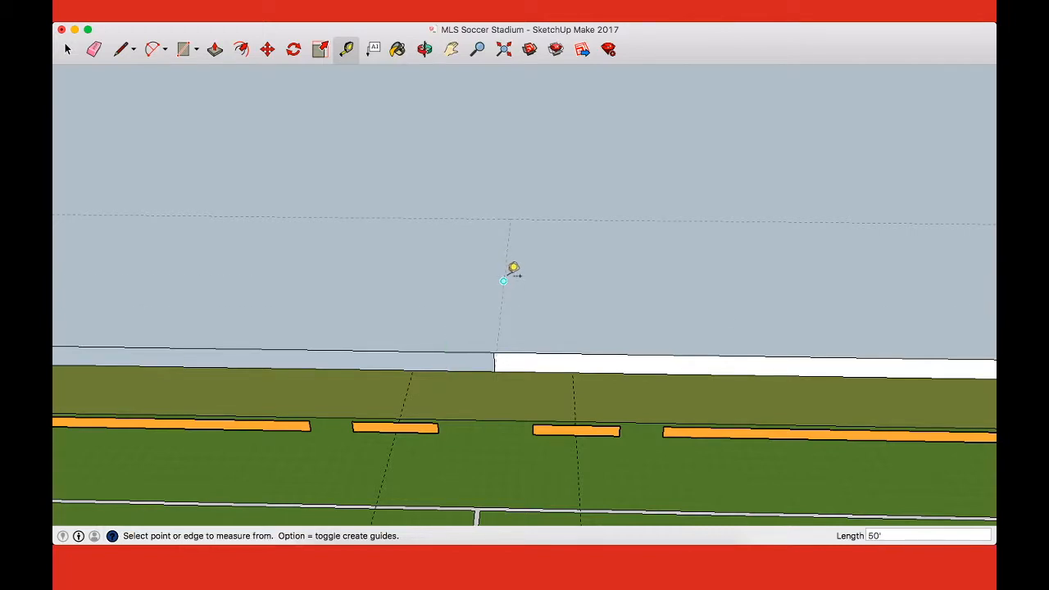
Step: Hide the long side's sloped lower seating face and check the guides on the floor behind it
scroll(607, 265, "down", 6)
key("space")
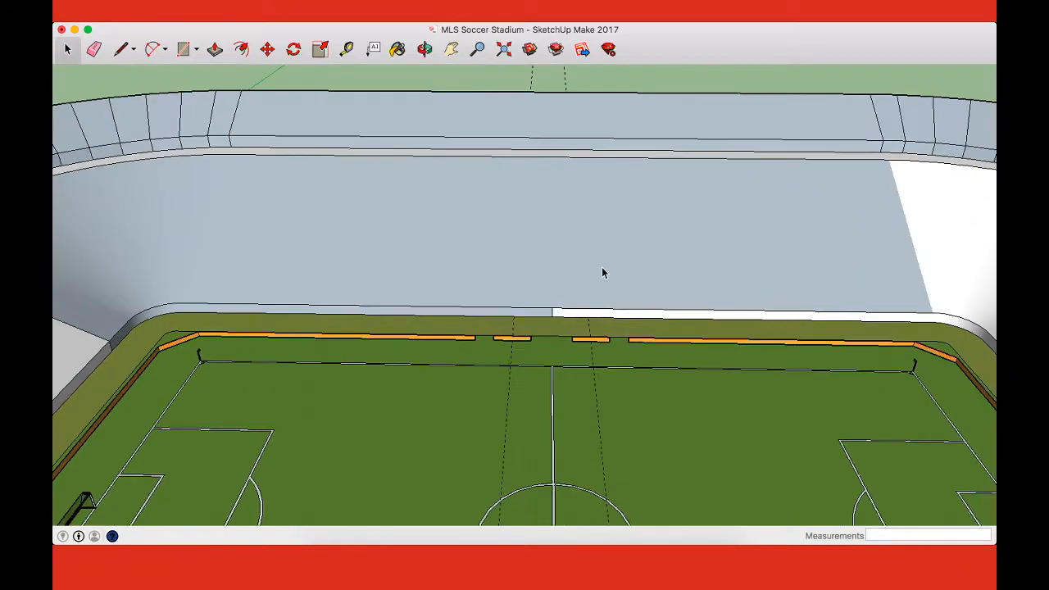
right_click(602, 272)
left_click(643, 298)
scroll(597, 295, "up", 4)
middle_click_drag(646, 281, 248, 220)
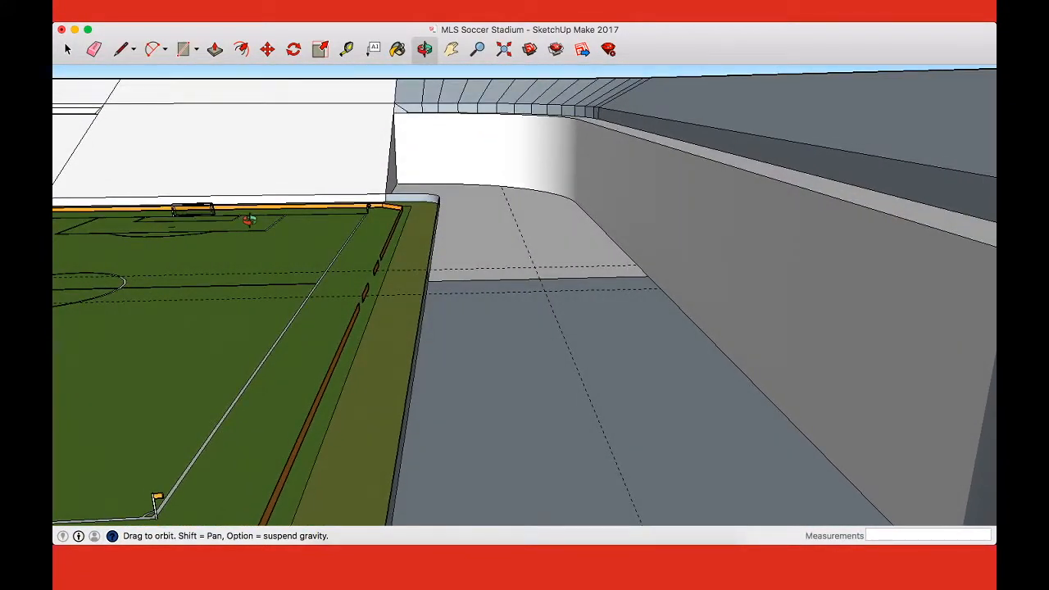
middle_click_drag(248, 220, 509, 263)
scroll(510, 263, "down", 3)
scroll(510, 263, "up", 1)
key("super+z")
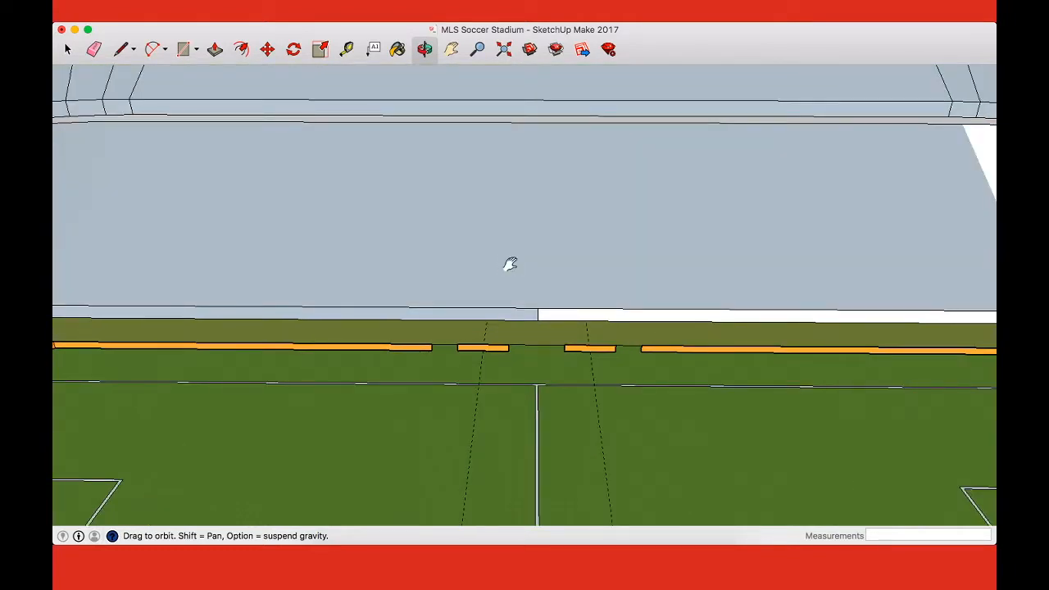
Step: Draw a recess footprint about 42 feet wide on the stand's floor, from the 50-foot guide to the front wall
key("l")
left_click(493, 270)
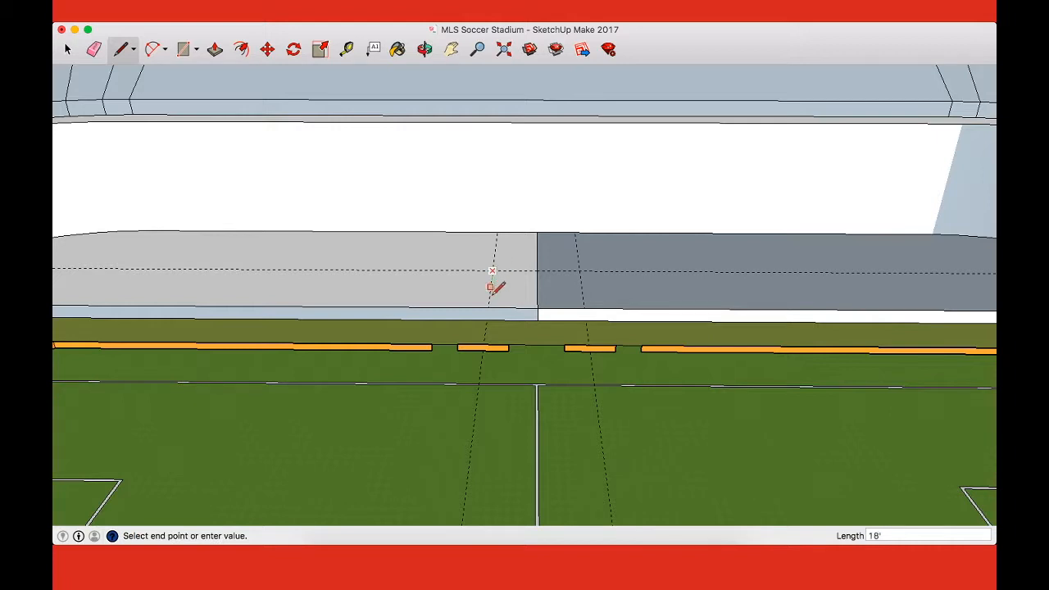
left_click(489, 308)
left_click(579, 270)
left_click(583, 309)
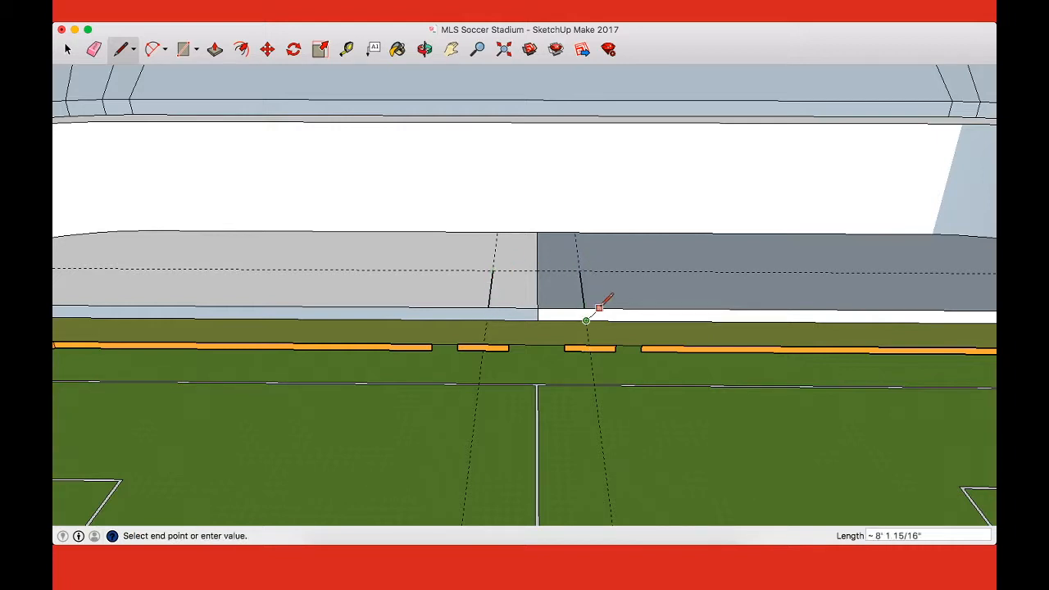
key("Escape")
left_click(493, 269)
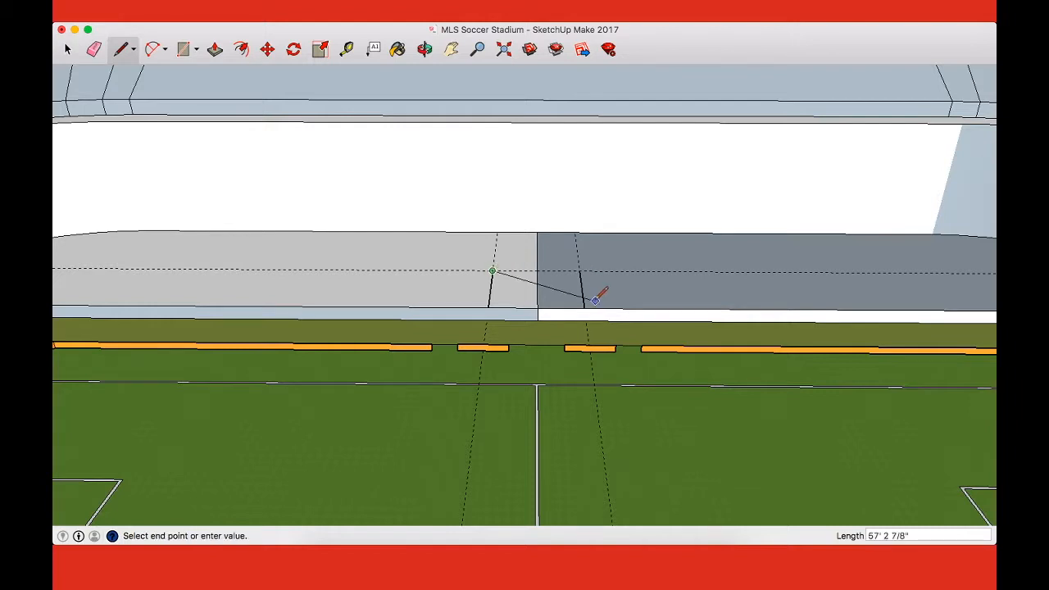
left_click(579, 270)
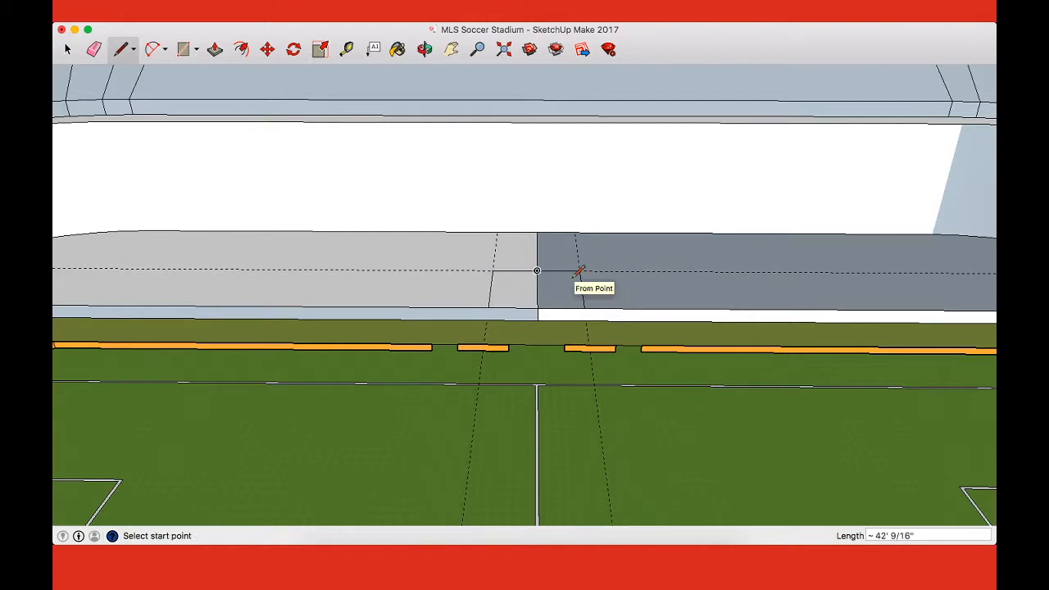
Step: Erase the centre line segment inside the recess footprint and the centre seam on the front wall
key("e")
left_click(538, 288)
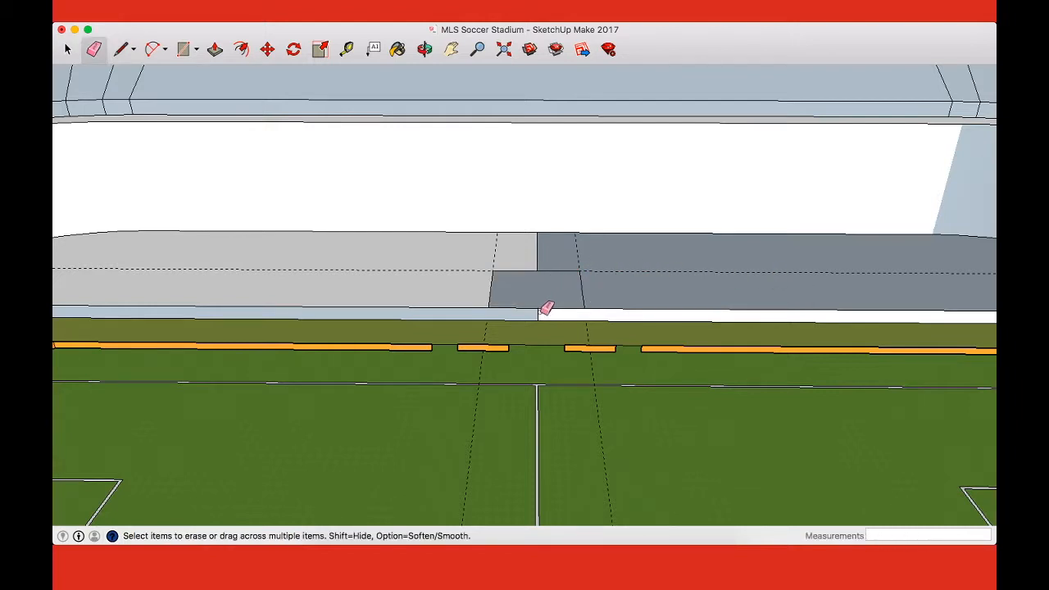
scroll(592, 303, "down", 3)
scroll(593, 303, "up", 4)
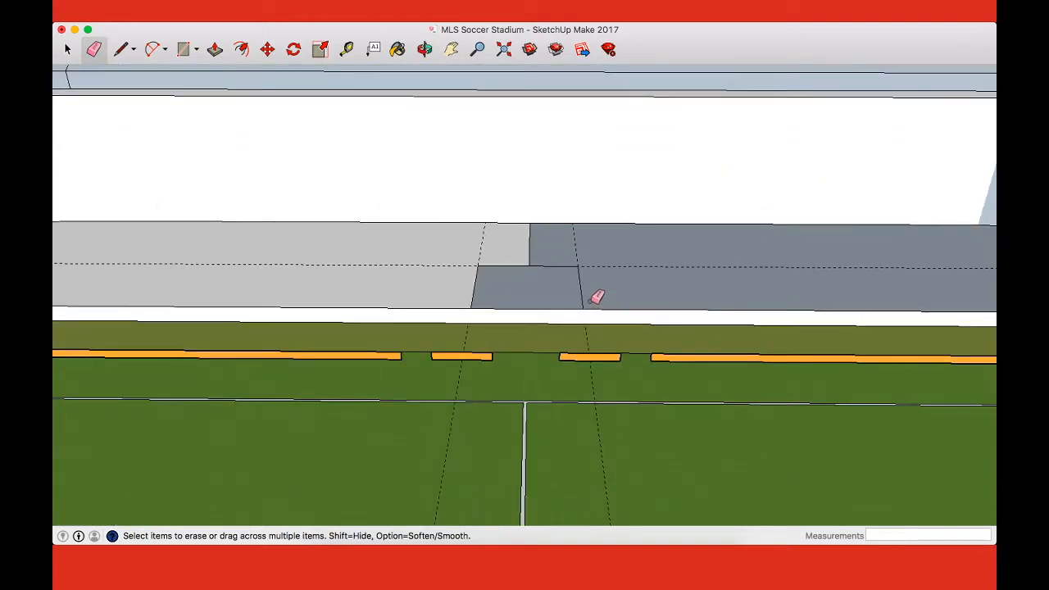
Step: Try unhiding all hidden geometry in the model
left_click(68, 50)
left_click(150, 3)
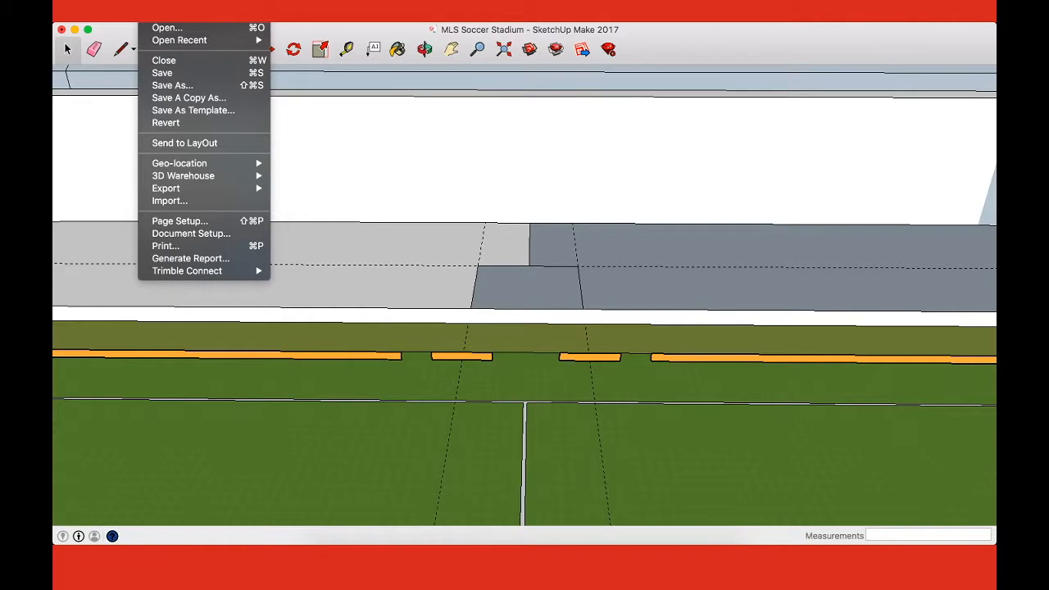
mouse_move(180, 3)
mouse_move(278, 175)
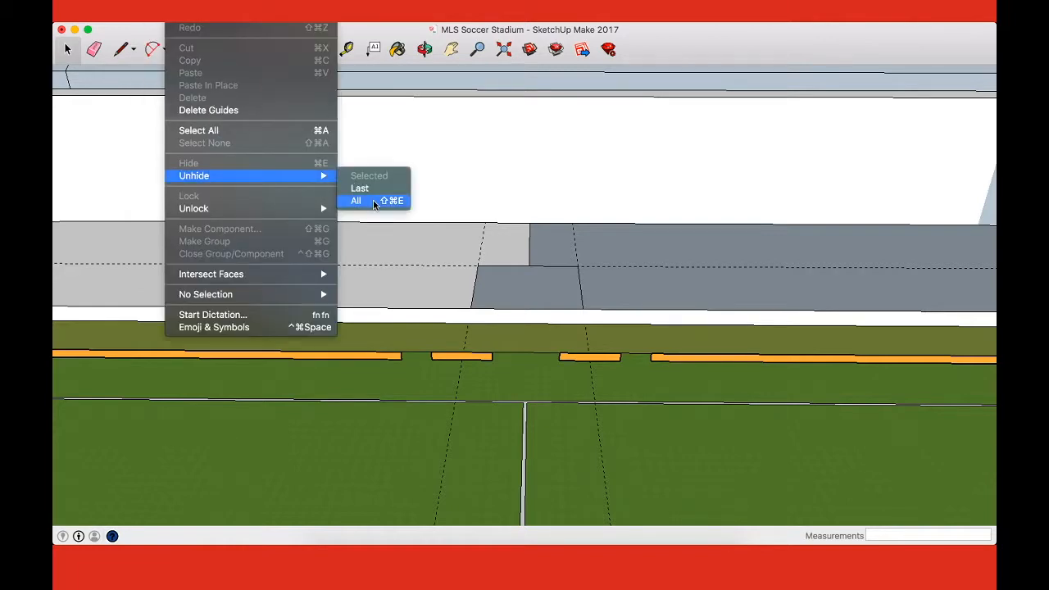
left_click(373, 200)
scroll(554, 263, "up", 2)
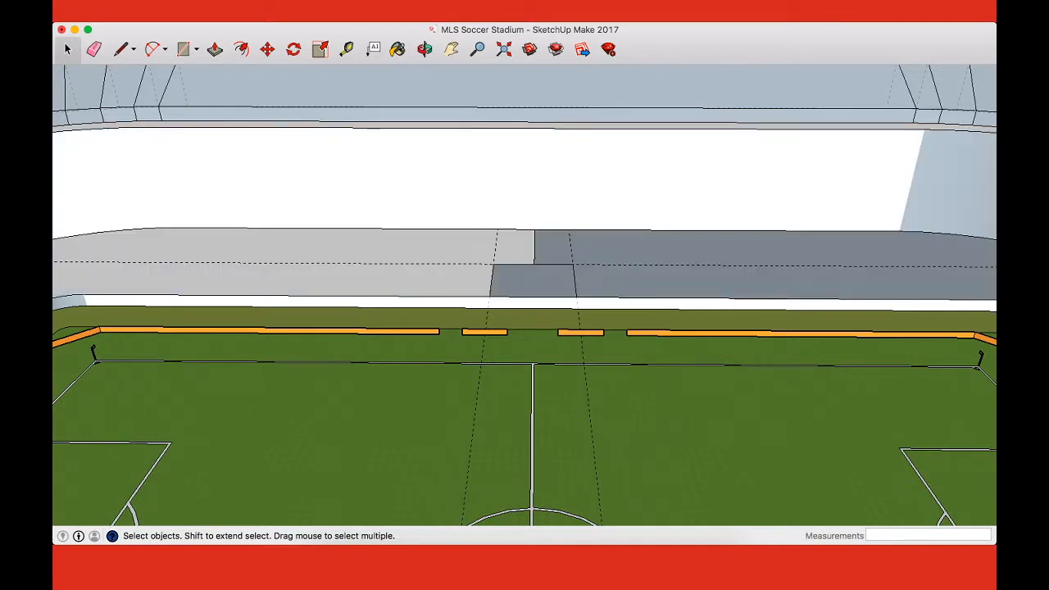
Step: Unhide only the most recently hidden geometry, the long side's sloped lower seating face
left_click(213, 2)
mouse_move(183, 4)
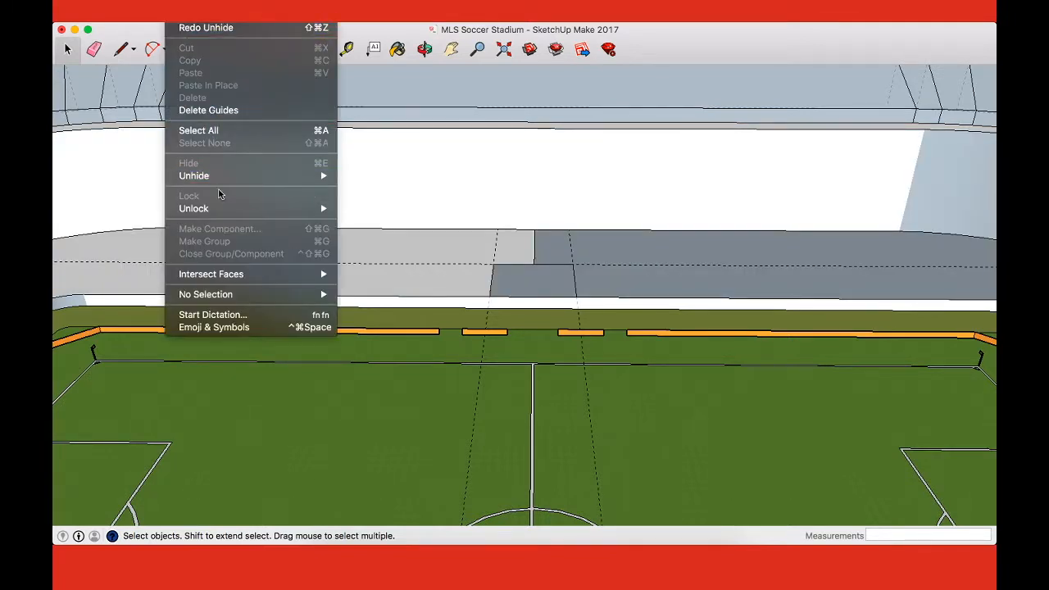
mouse_move(296, 179)
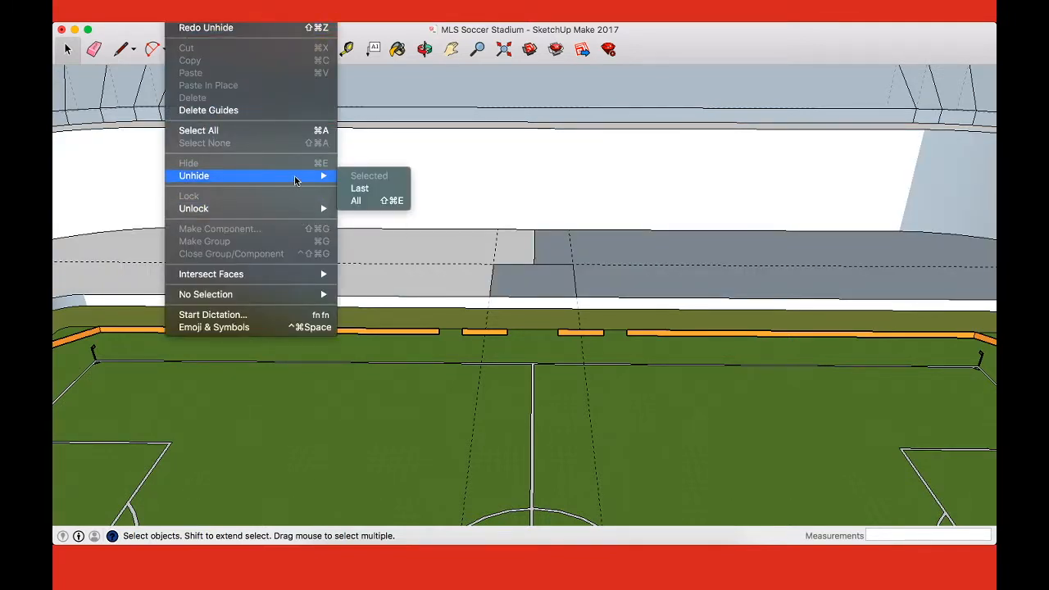
left_click(360, 187)
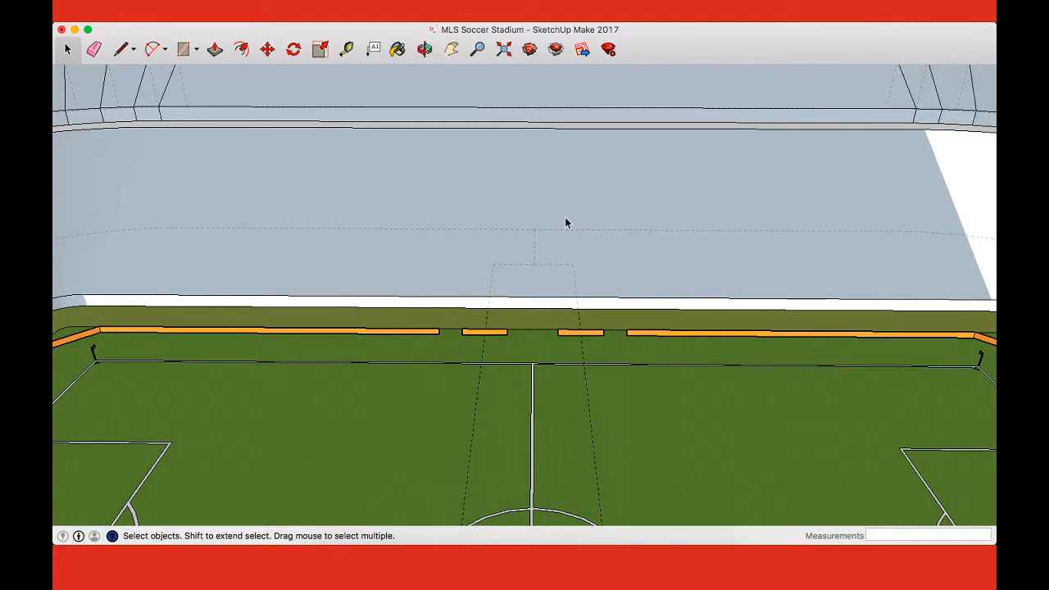
Step: Draw the recess's back wall outline, 33 feet high, from the footprint's rear corners up to the sloped seating face
key("l")
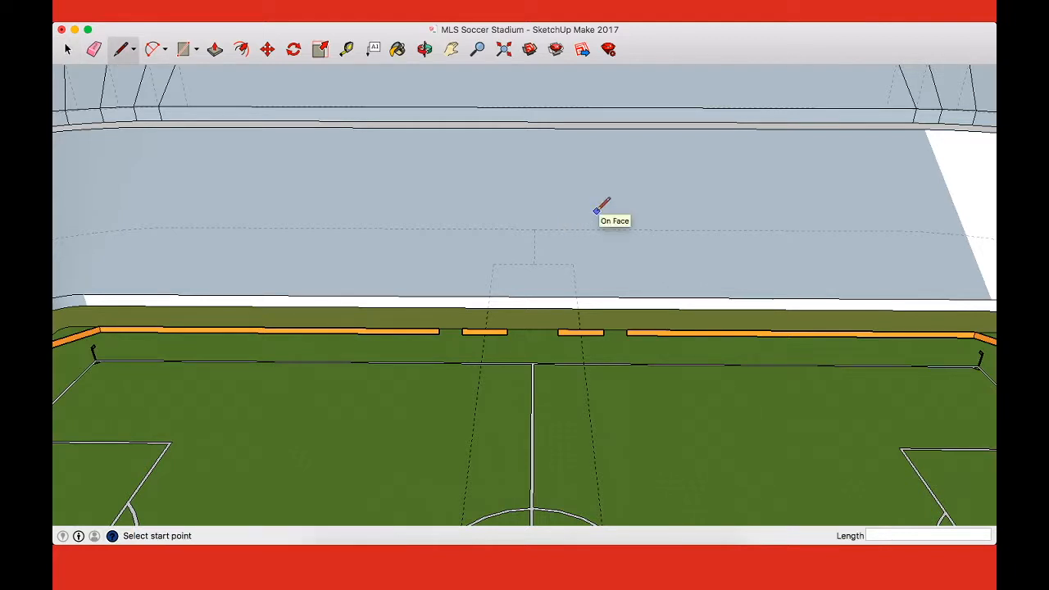
left_click(573, 263)
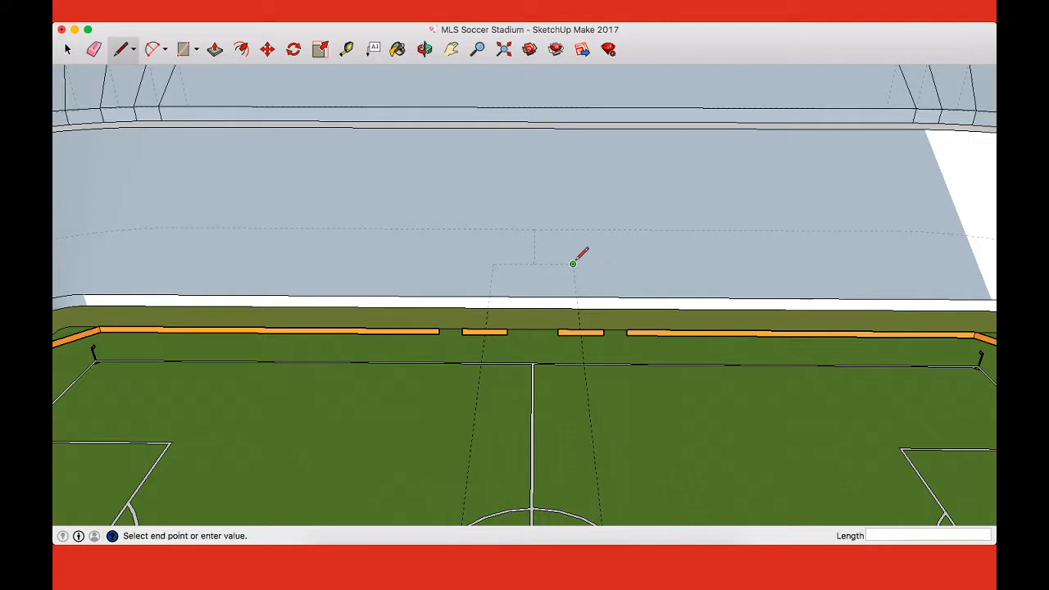
left_click(574, 205)
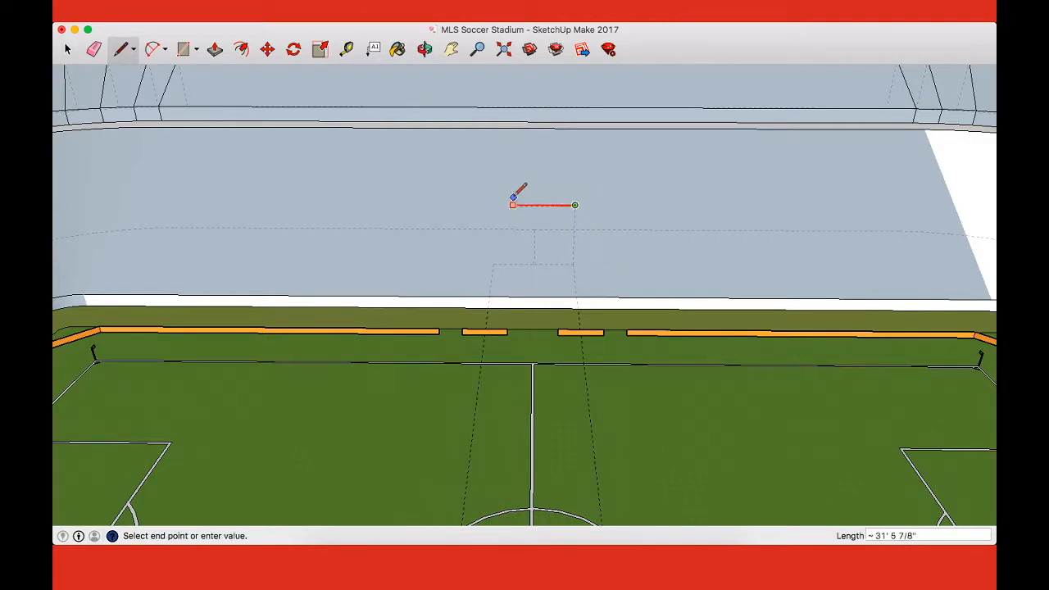
left_click(493, 263)
key("Escape")
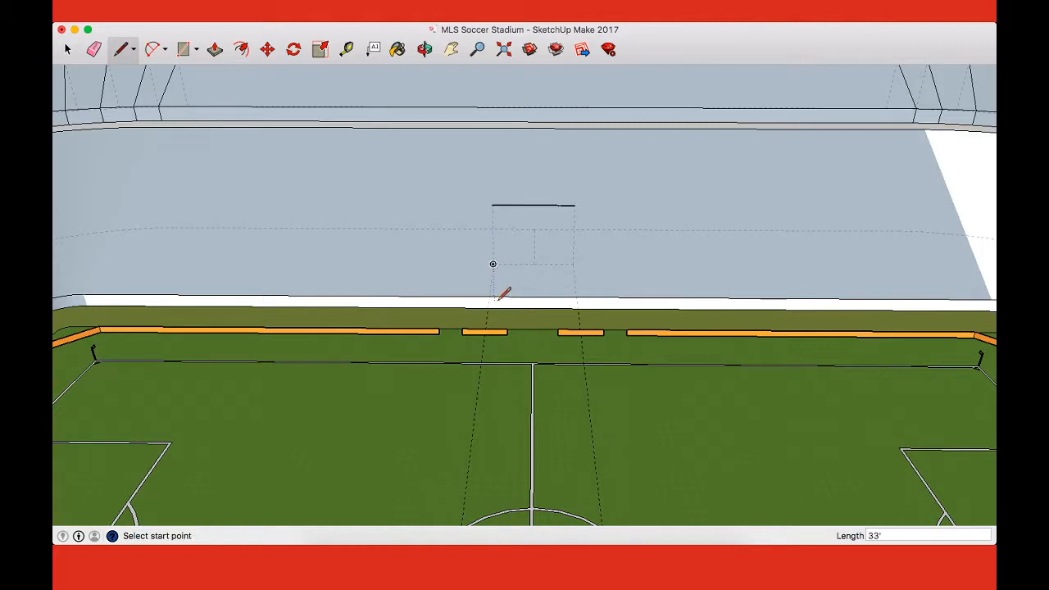
left_click(492, 205)
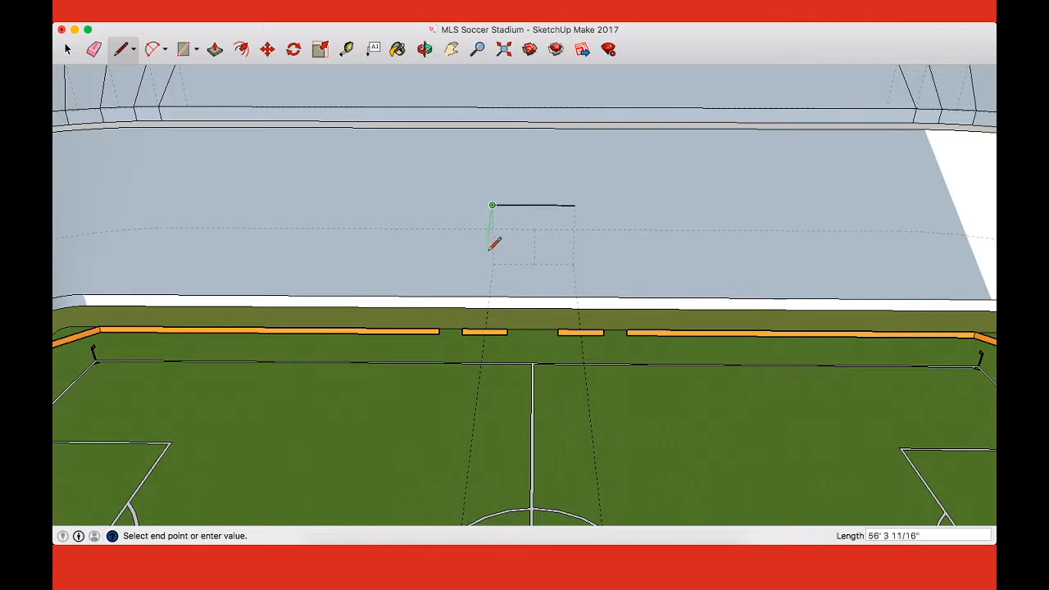
scroll(491, 294, "up", 5)
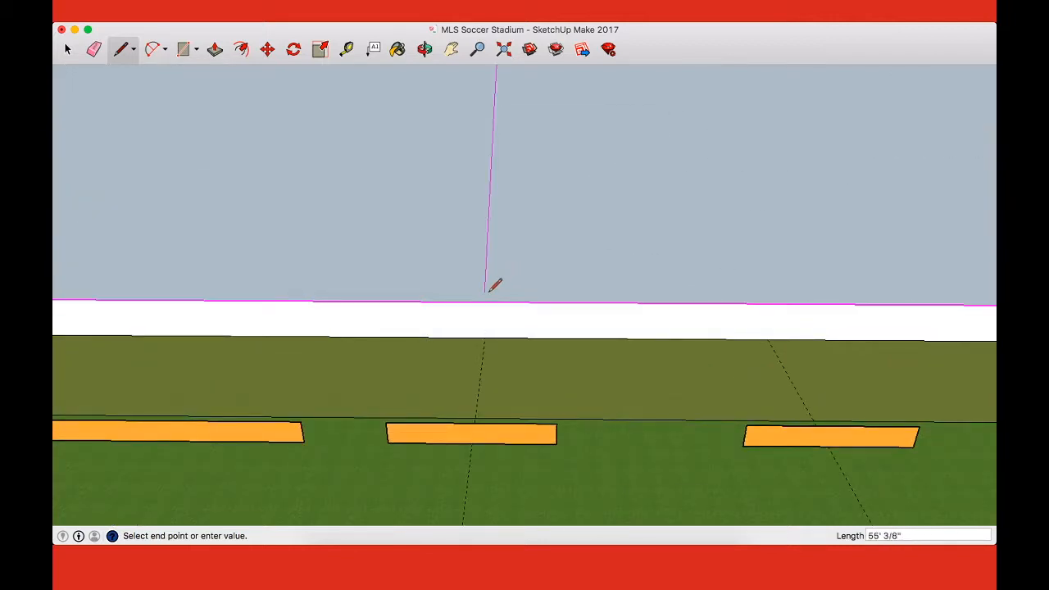
scroll(489, 309, "down", 3)
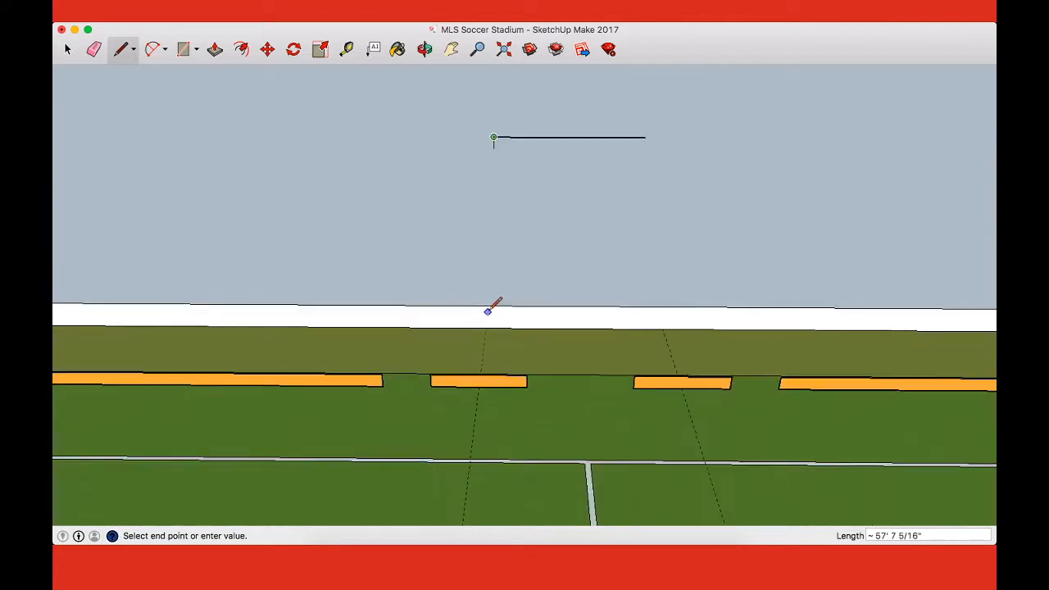
key("Escape")
Step: Divide the front wall with a vertical line at each of the two guides
left_click(487, 310)
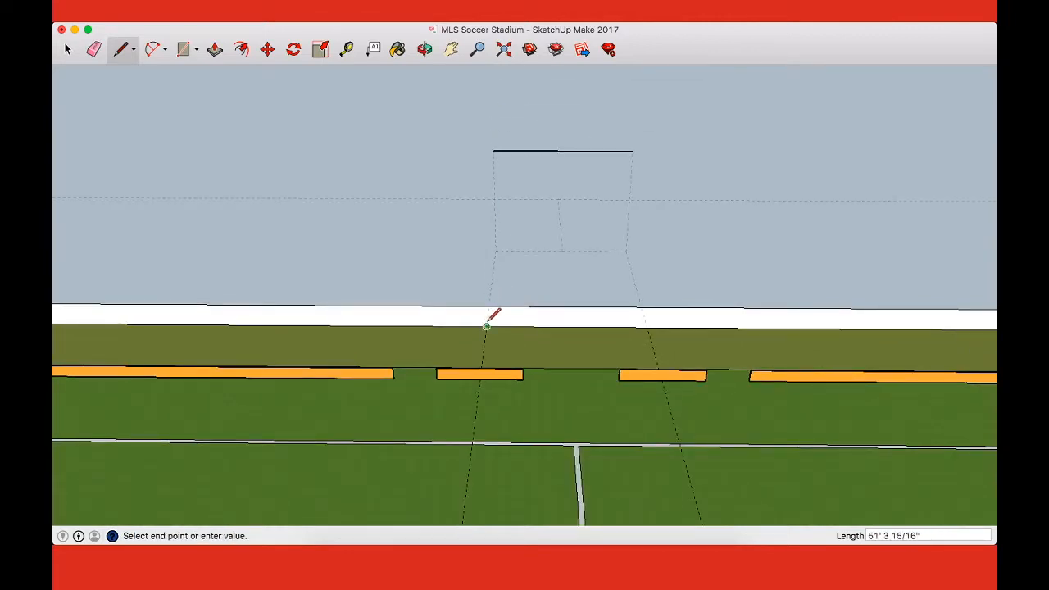
left_click(487, 312)
left_click(647, 328)
left_click(647, 310)
Step: Draw both side edges of the opening on the sloped seating face, joining the front wall lines to the back wall's upper corners
left_click(648, 310)
left_click(633, 151)
left_click(494, 151)
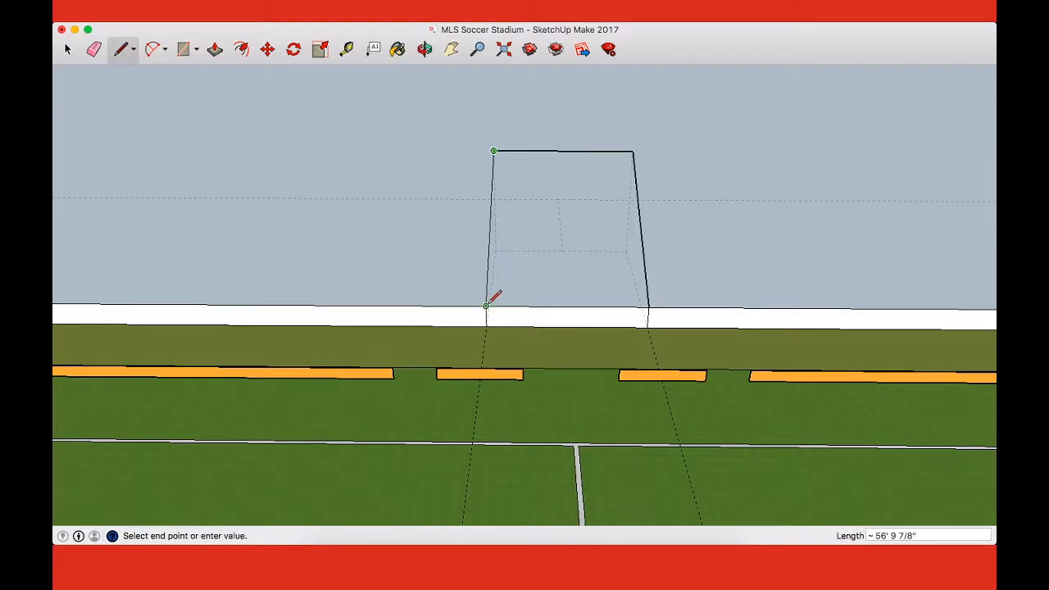
left_click(487, 306)
Step: Delete the outlined piece of sloped seating and the front wall piece below it to open the recess toward the pitch
key("space")
left_click(540, 257)
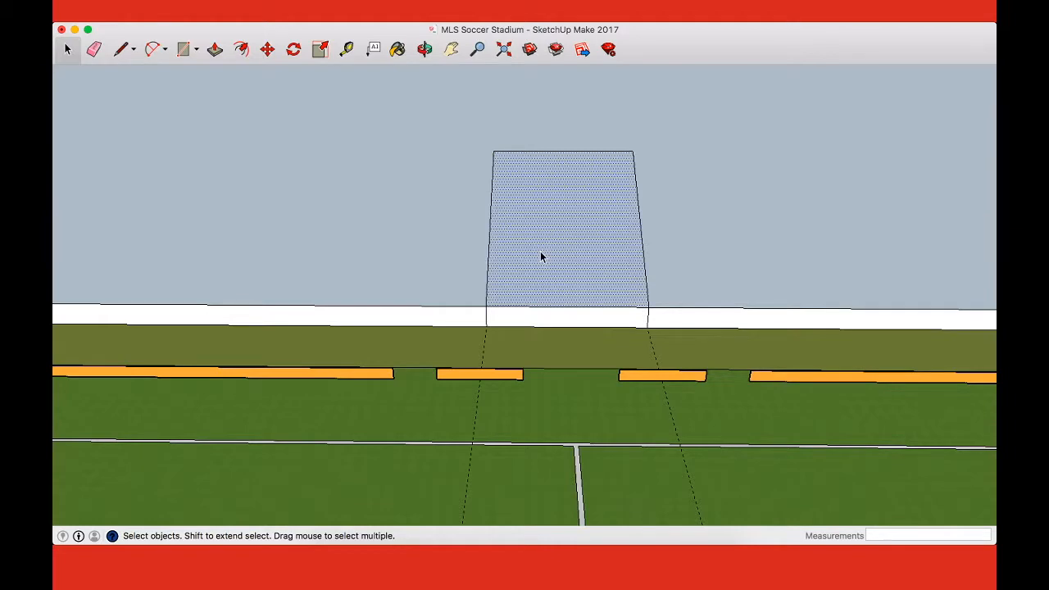
key("Delete")
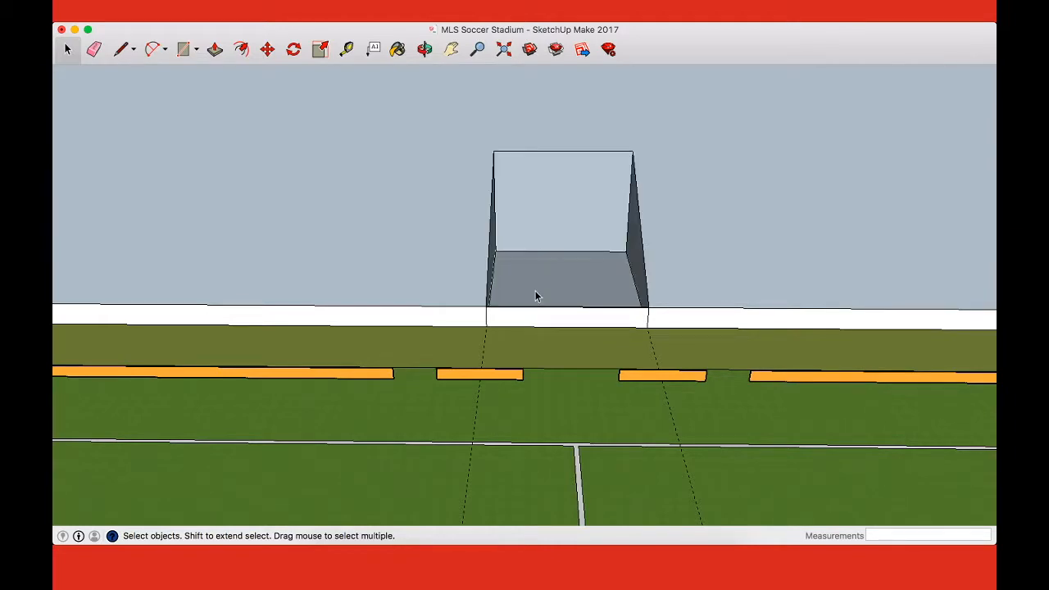
middle_click_drag(672, 327, 614, 300)
scroll(620, 292, "up", 5)
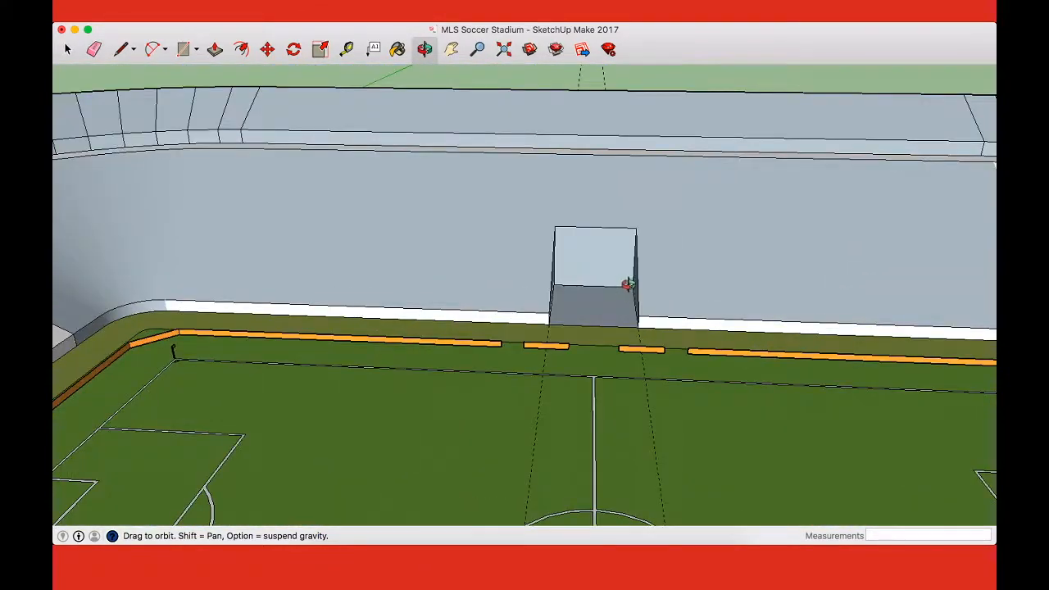
Step: Delete the recess's back wall face so the opening continues under the lower stand
scroll(620, 241, "up", 3)
key("space")
left_click(559, 302)
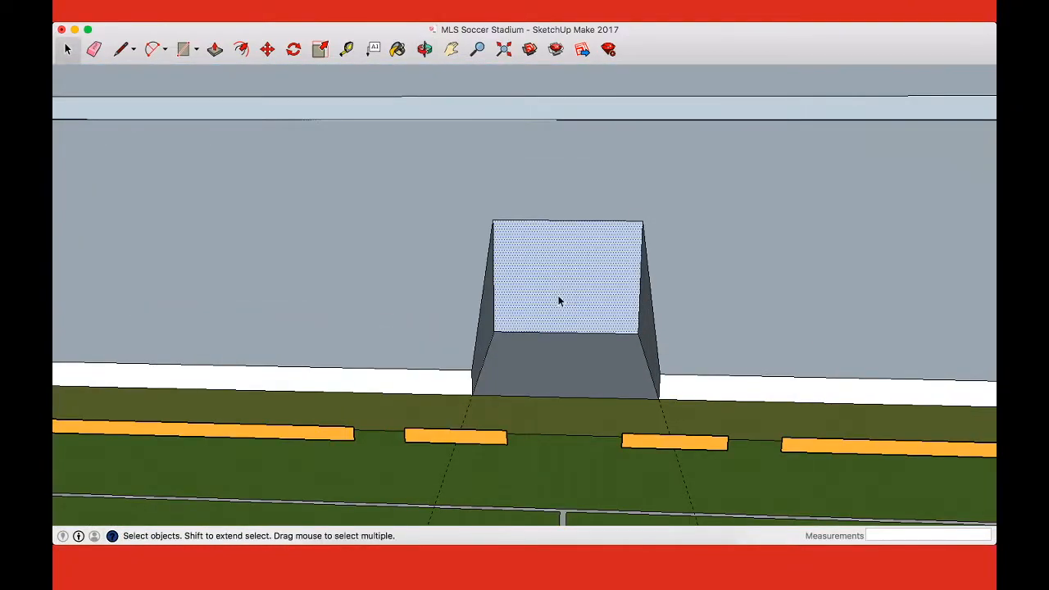
key("Delete")
Step: Erase the floor's centre line behind the recess and the recess's rear floor edge to merge the ground faces
middle_click_drag(565, 298, 657, 303)
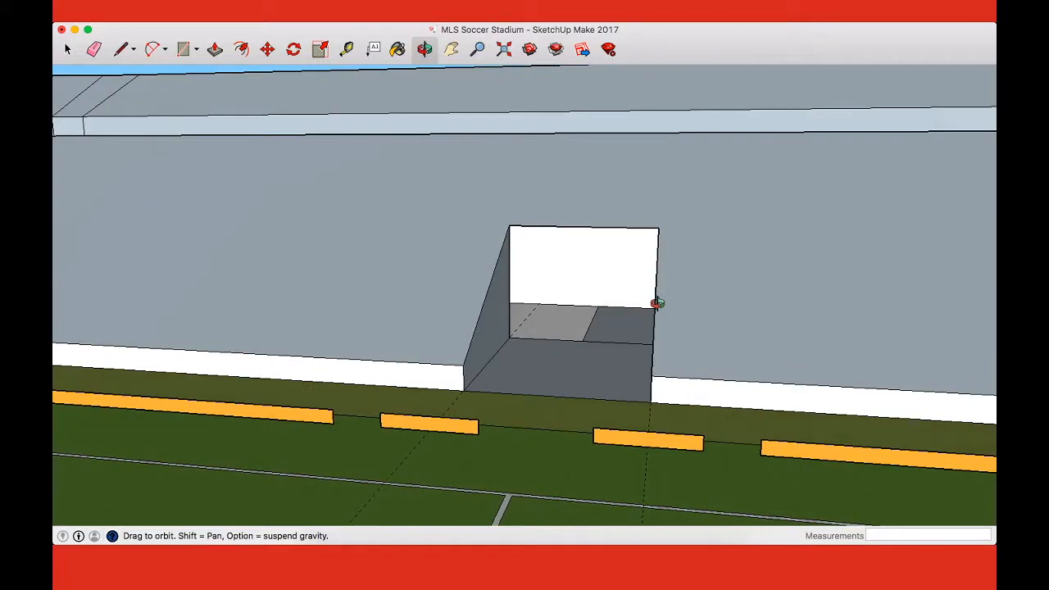
scroll(543, 358, "up", 3)
scroll(622, 391, "up", 3)
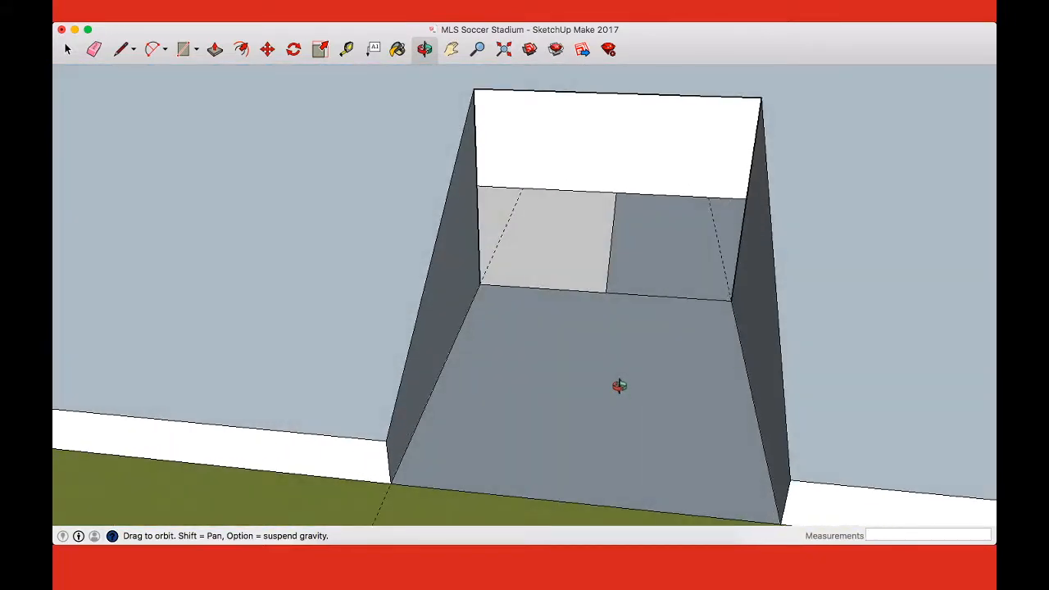
middle_click_drag(619, 385, 664, 402)
scroll(611, 309, "down", 5)
scroll(653, 322, "up", 4)
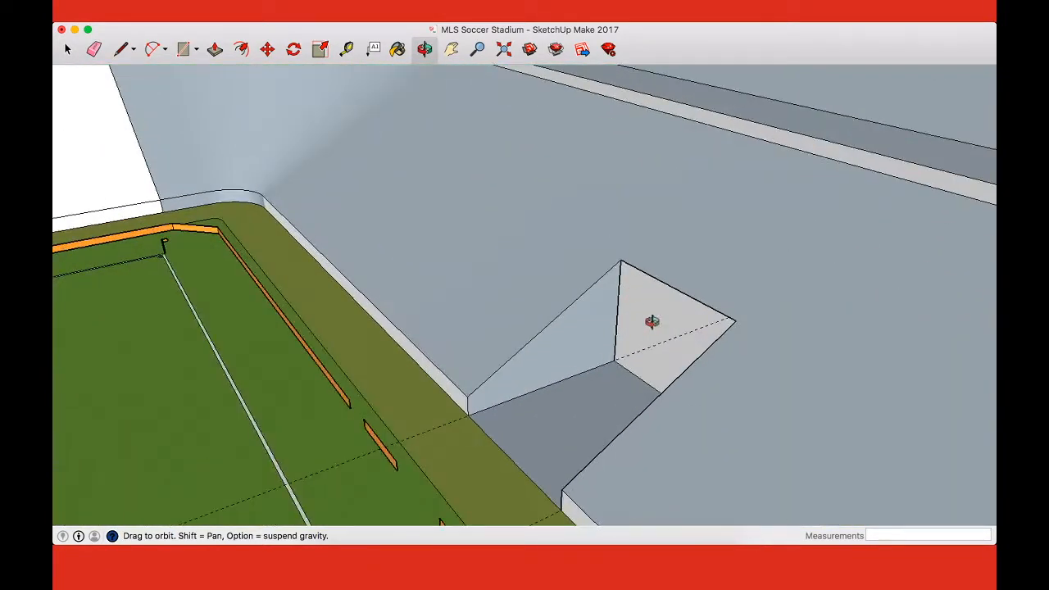
middle_click_drag(651, 322, 832, 379)
scroll(832, 379, "up", 4)
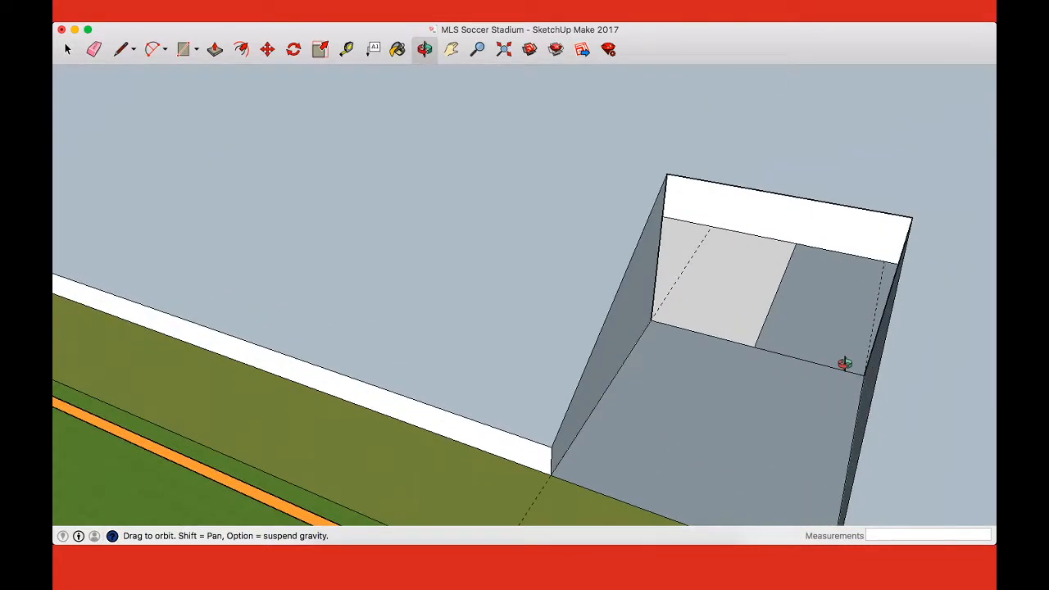
key("e")
left_click(779, 328)
left_click(793, 354)
key("p")
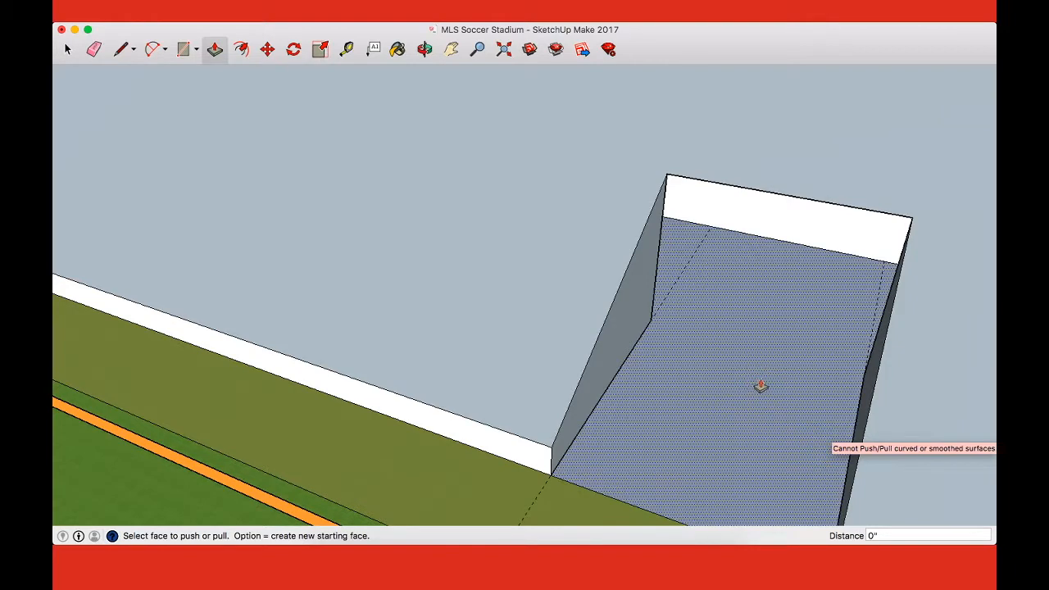
key("space")
Step: Erase the two guides that run along the sides of the recess and across the pitch
key("o")
left_click_drag(824, 402, 753, 394)
scroll(753, 394, "down", 5)
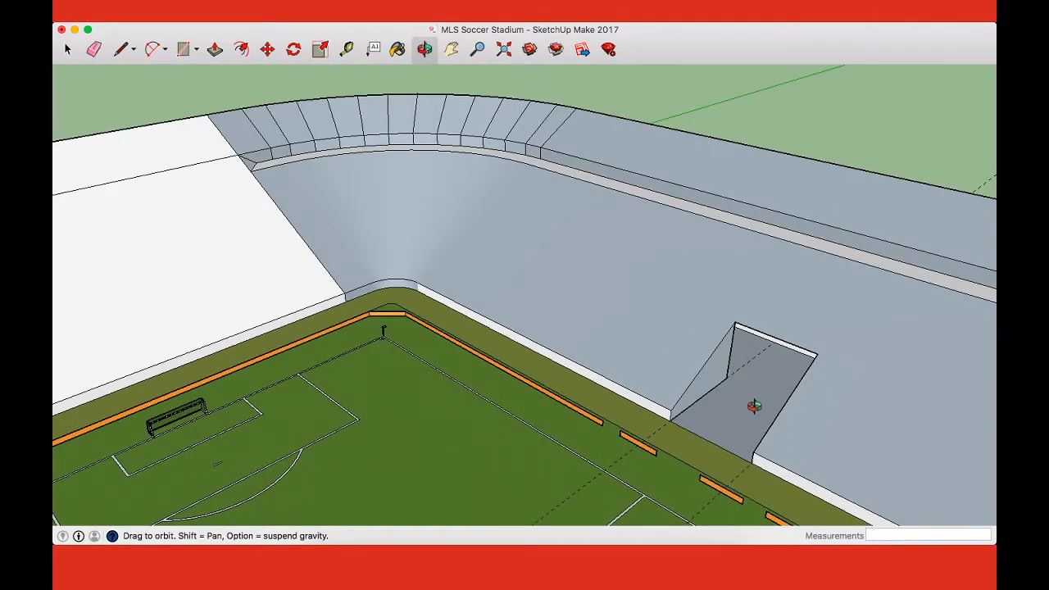
key("e")
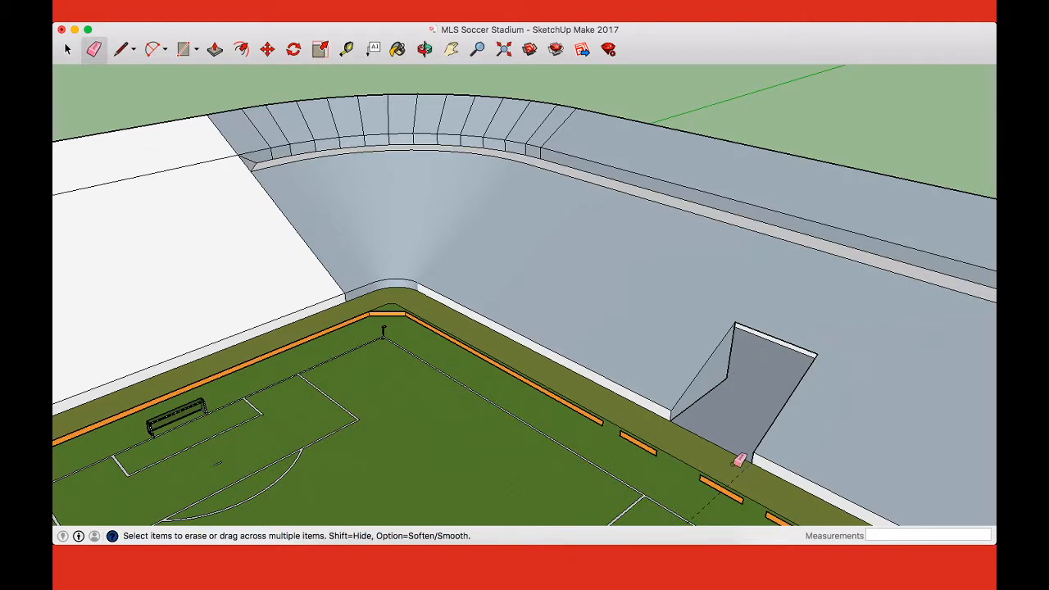
scroll(726, 445, "down", 3)
middle_click_drag(722, 445, 683, 232, "shift")
Step: Examine the whole stadium from directly above and in perspective, including the inner and outer sides of the end stands
key("super+1")
scroll(674, 274, "down", 4)
left_click_drag(795, 367, 705, 335)
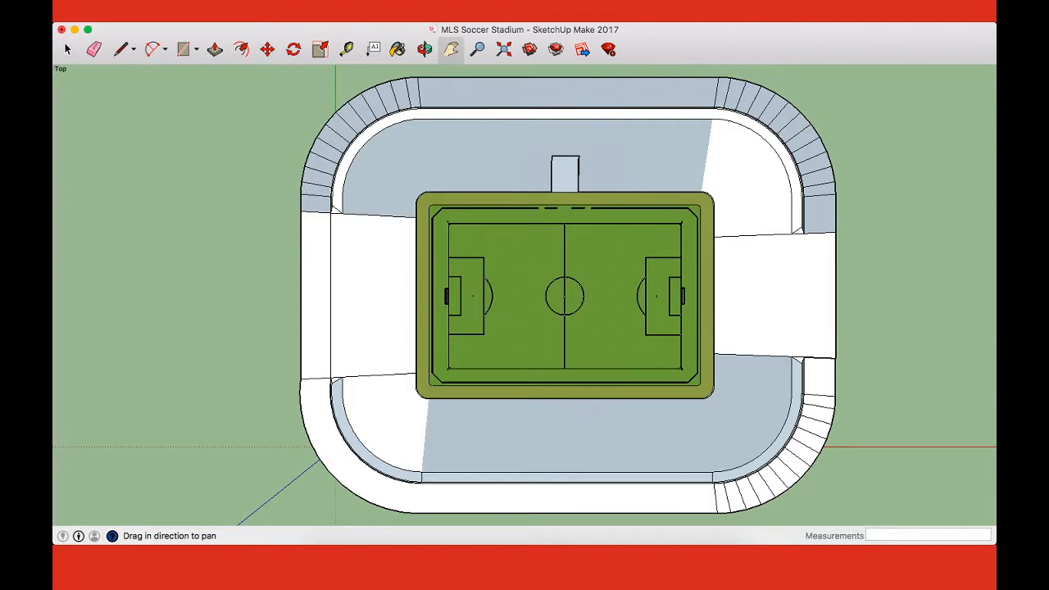
scroll(696, 200, "down", 6)
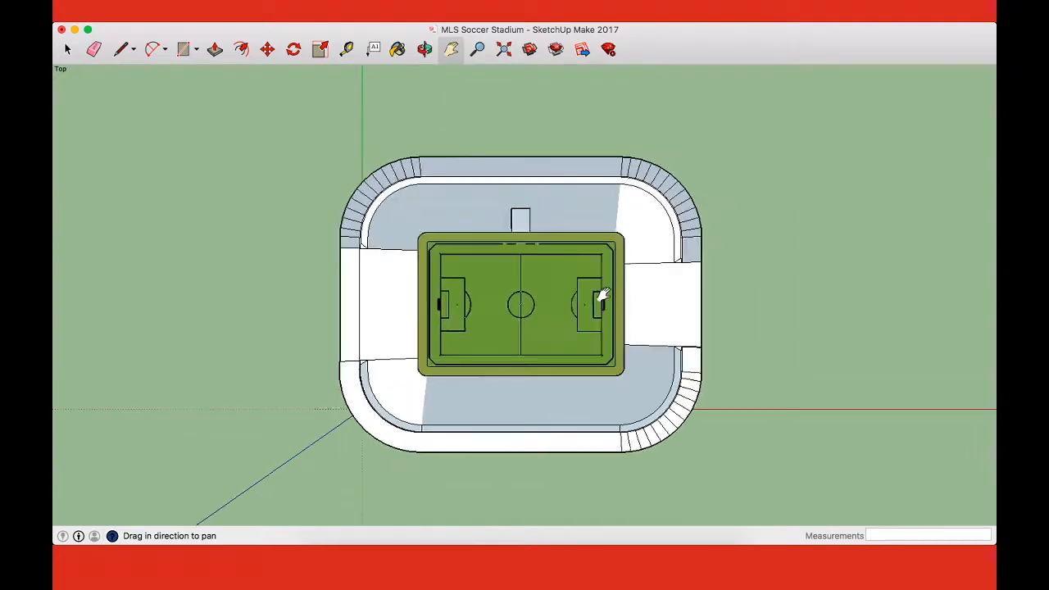
scroll(604, 293, "up", 2)
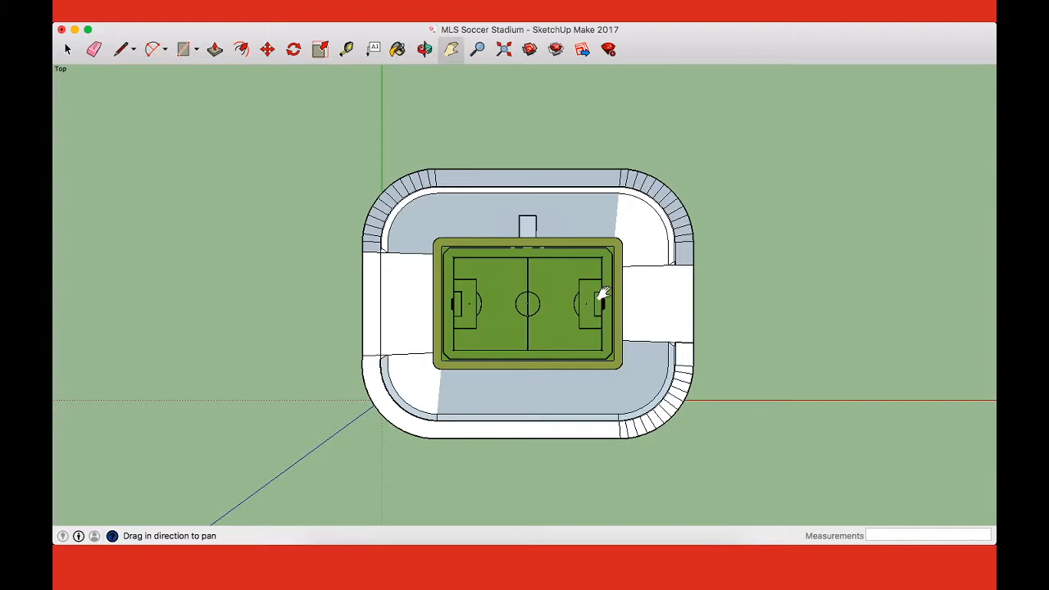
key("o")
left_click_drag(602, 293, 427, 333)
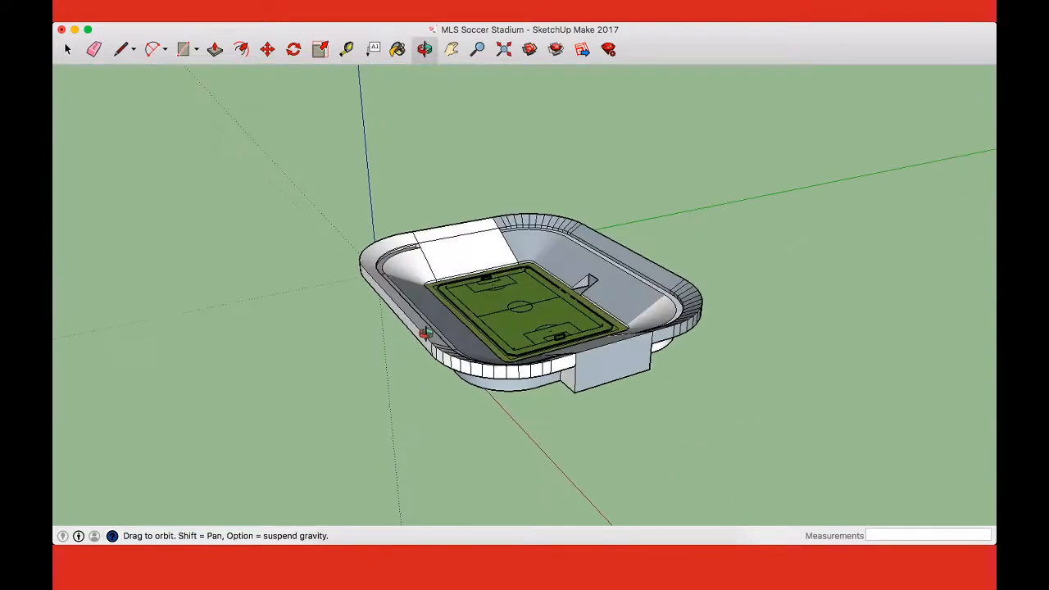
scroll(543, 262, "up", 5)
scroll(544, 262, "up", 2)
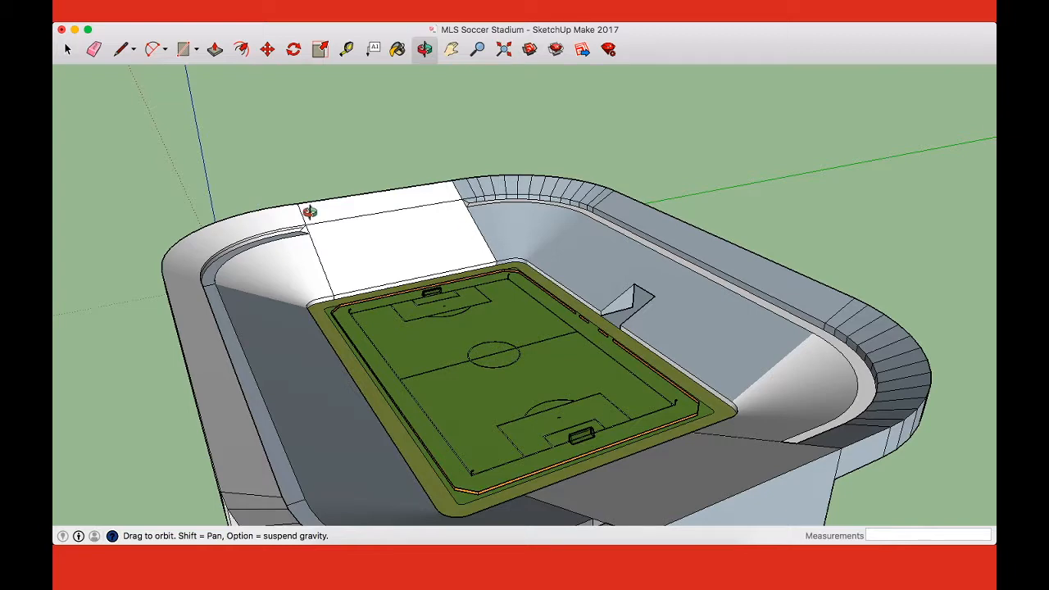
scroll(291, 216, "up", 10)
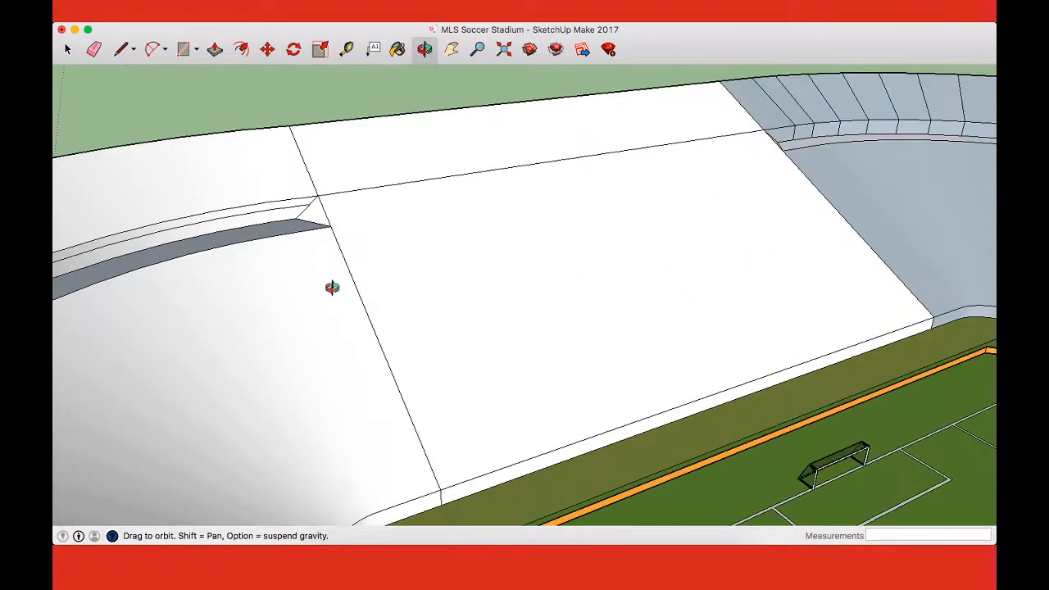
mouse_move(284, 303)
left_mouse_down()
mouse_move(328, 304)
mouse_move(607, 243)
mouse_move(486, 309)
mouse_move(276, 336)
mouse_move(407, 284)
mouse_move(529, 260)
mouse_move(483, 312)
mouse_move(336, 185)
mouse_move(548, 237)
mouse_move(631, 217)
left_mouse_up()
key("e")
left_click(352, 205)
key("o")
key("e")
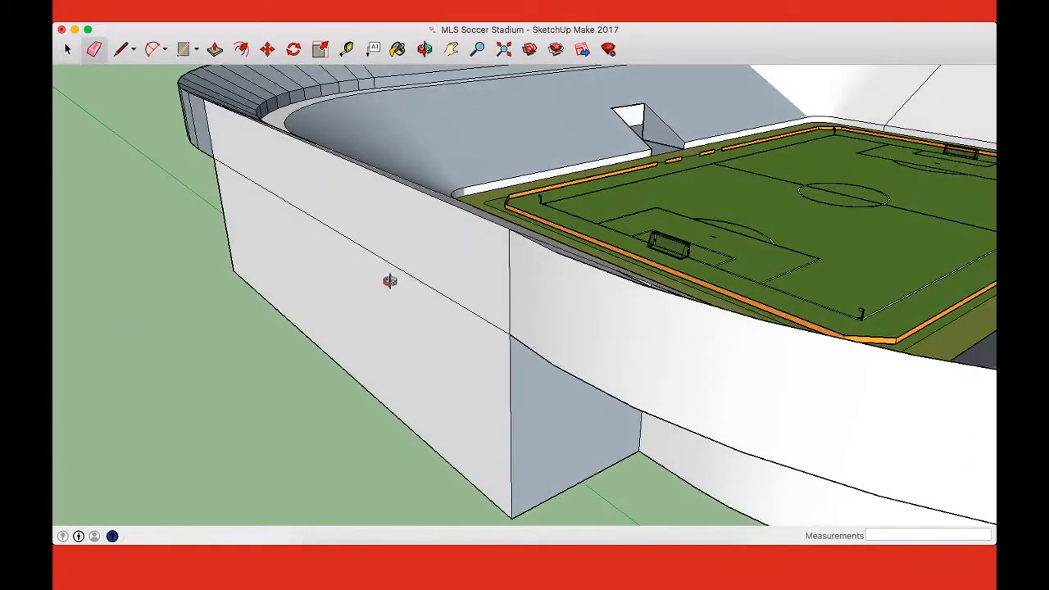
Step: Draw 4-foot vertical lines up from both ends of the corner's curved front wall and join their tops with a straight line
key("o")
mouse_move(616, 277)
left_mouse_down()
mouse_move(539, 315)
mouse_move(419, 335)
mouse_move(396, 299)
mouse_move(620, 423)
mouse_move(613, 414)
left_mouse_up()
left_click_drag(814, 378, 745, 376)
key("l")
left_click(566, 349)
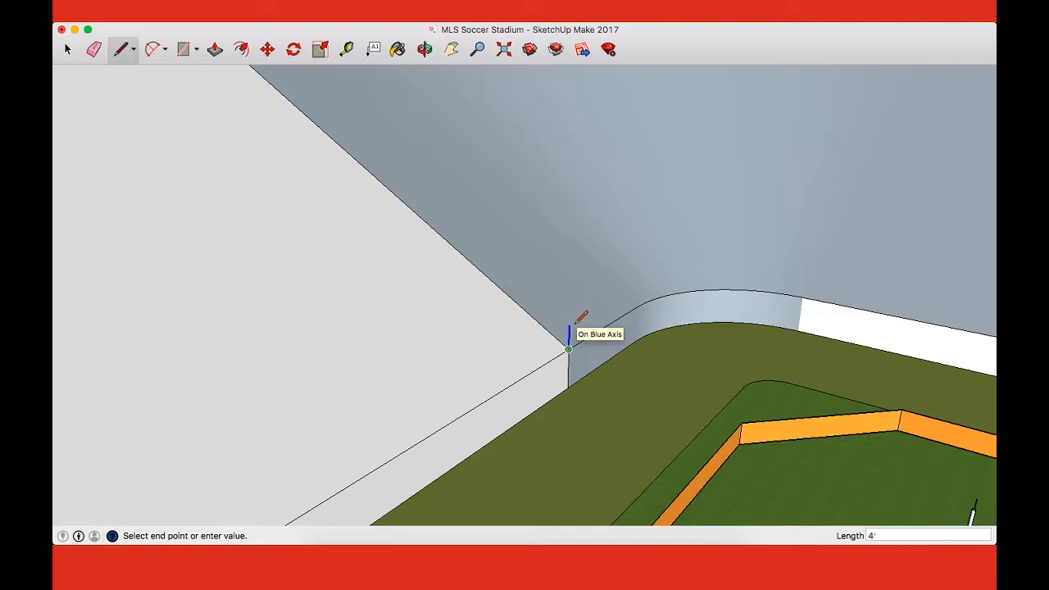
key("Escape")
left_click(806, 293)
key("shift")
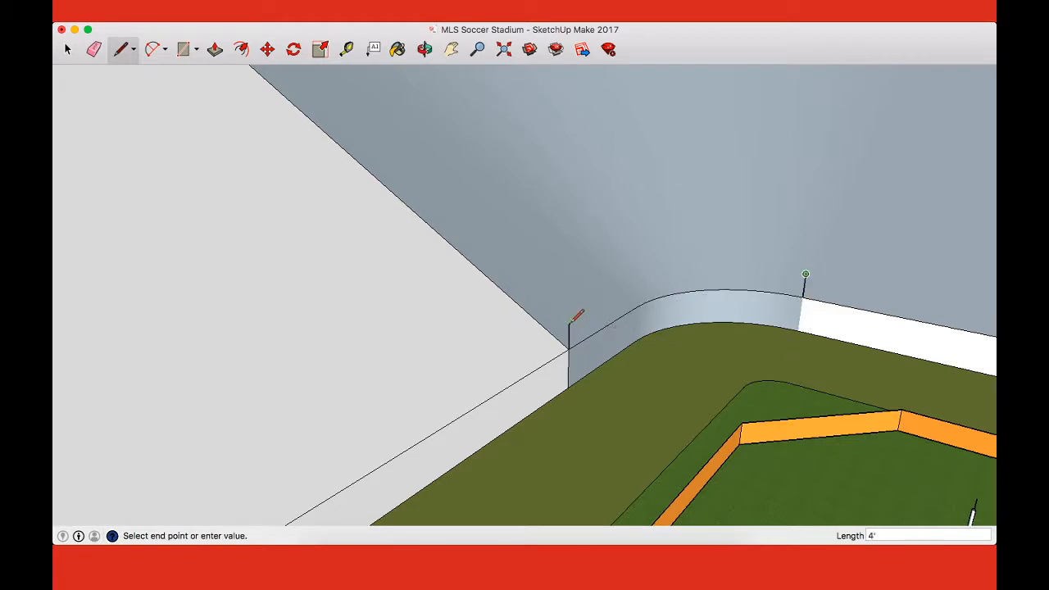
left_click(569, 322)
key("a")
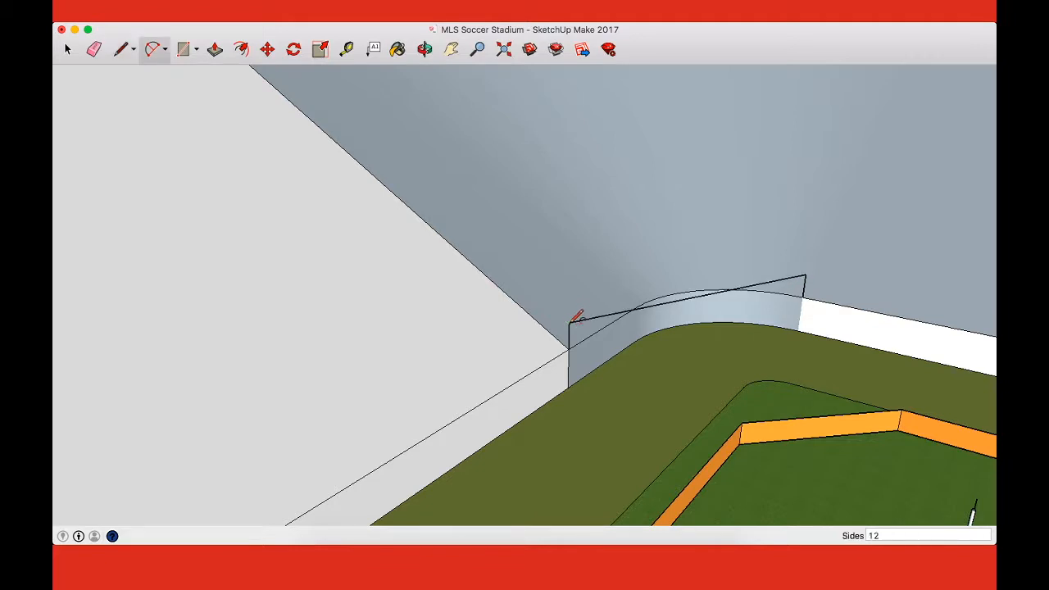
left_click(568, 322)
left_click(805, 276)
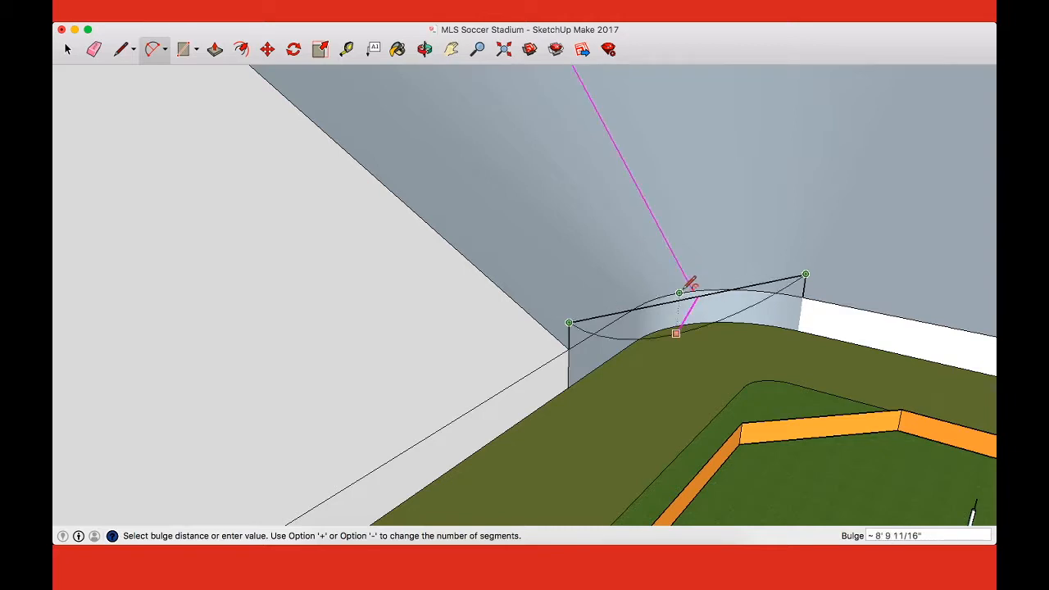
key("l")
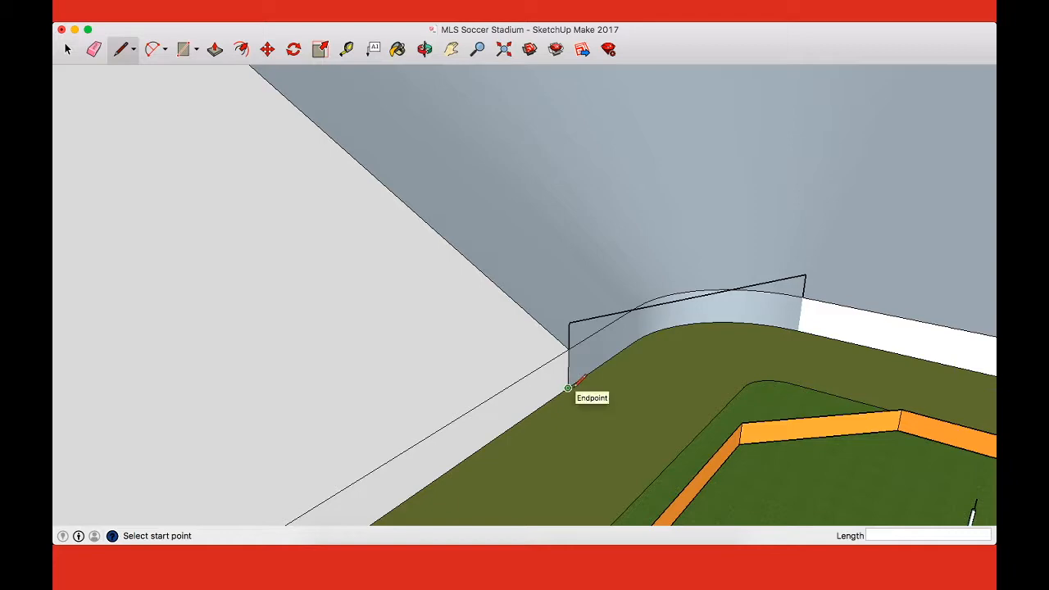
Step: Draw a ground line between the curved wall's two lower ends and up its far edge, closing a flat vertical face across the corner
key("o")
left_click_drag(564, 384, 559, 420)
key("l")
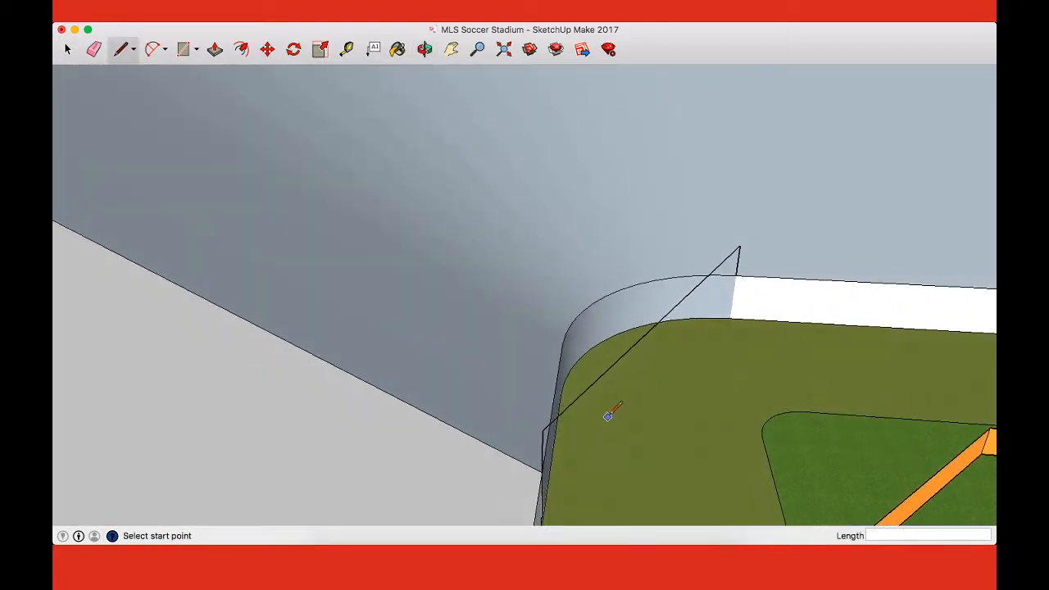
key("o")
left_click_drag(689, 344, 486, 417)
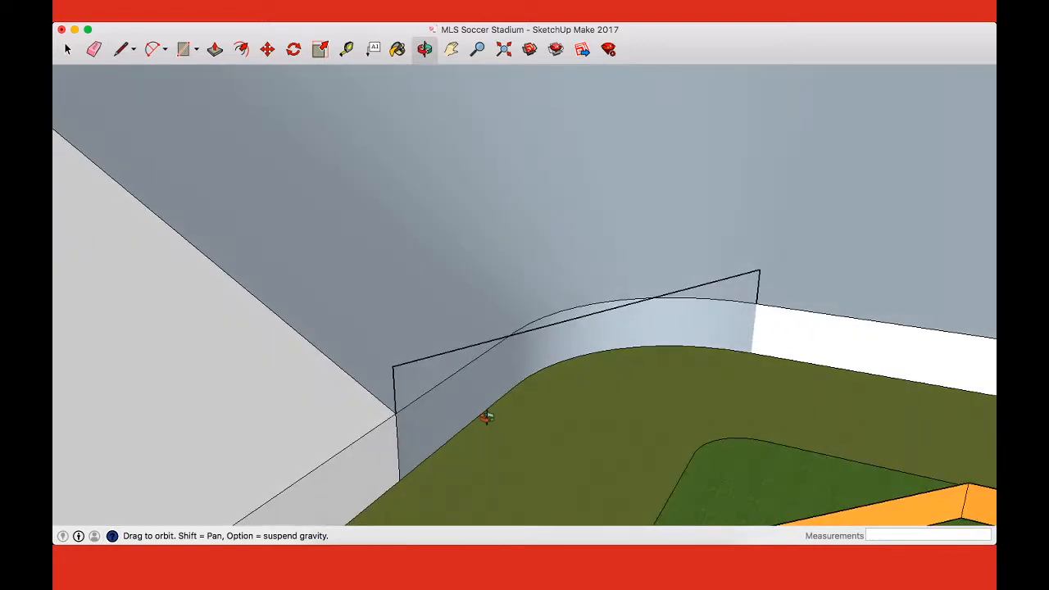
key("l")
left_click(400, 480)
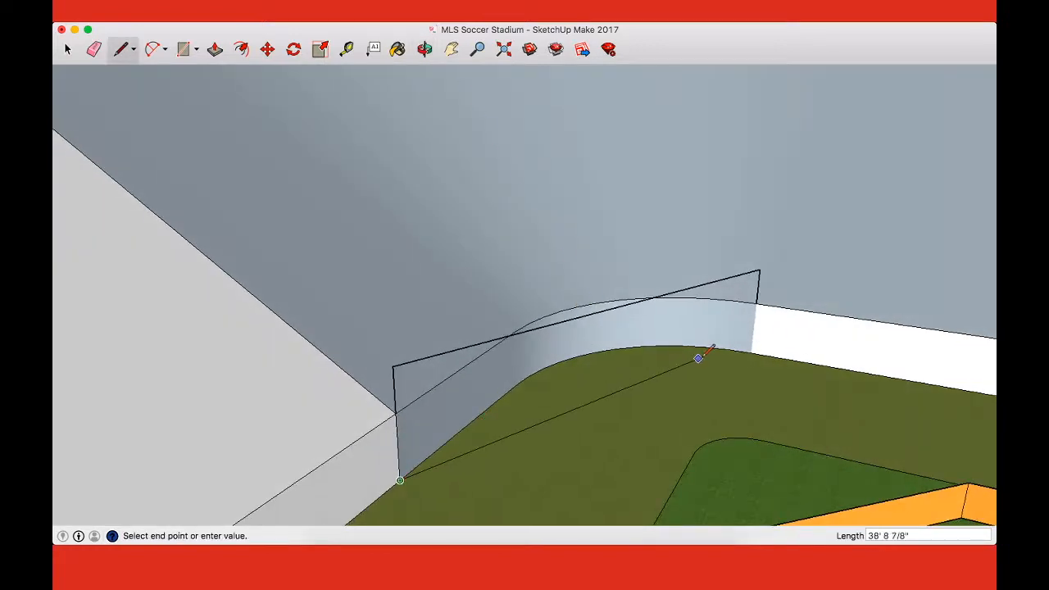
left_click(750, 352)
left_click(752, 353)
left_click(756, 303)
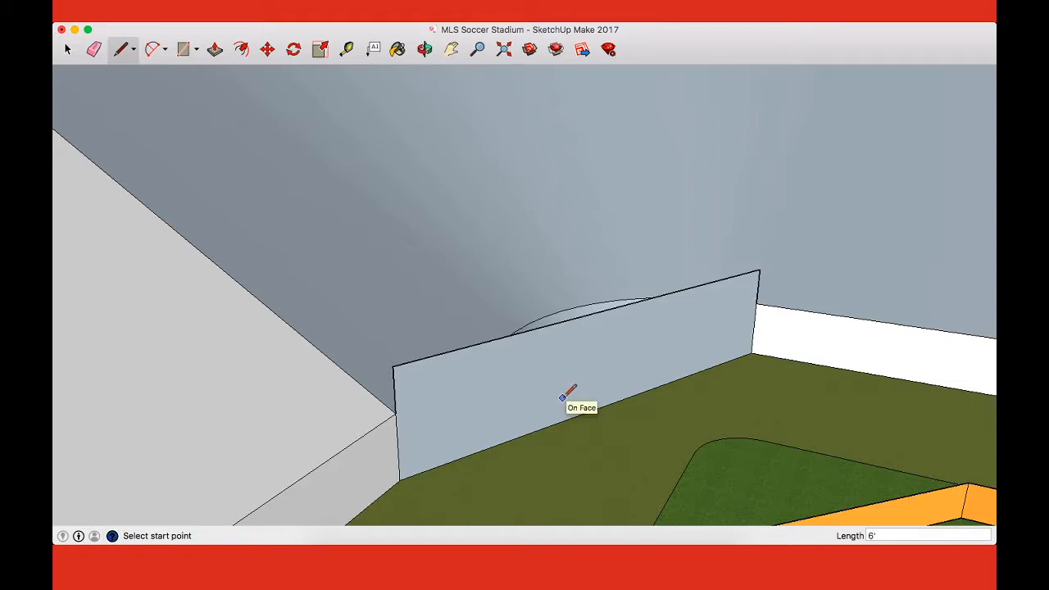
Step: Draw a horizontal arc between the new wall's two upper corners, bulging about 11 feet back into the corner seating
key("o")
left_click_drag(563, 396, 669, 420)
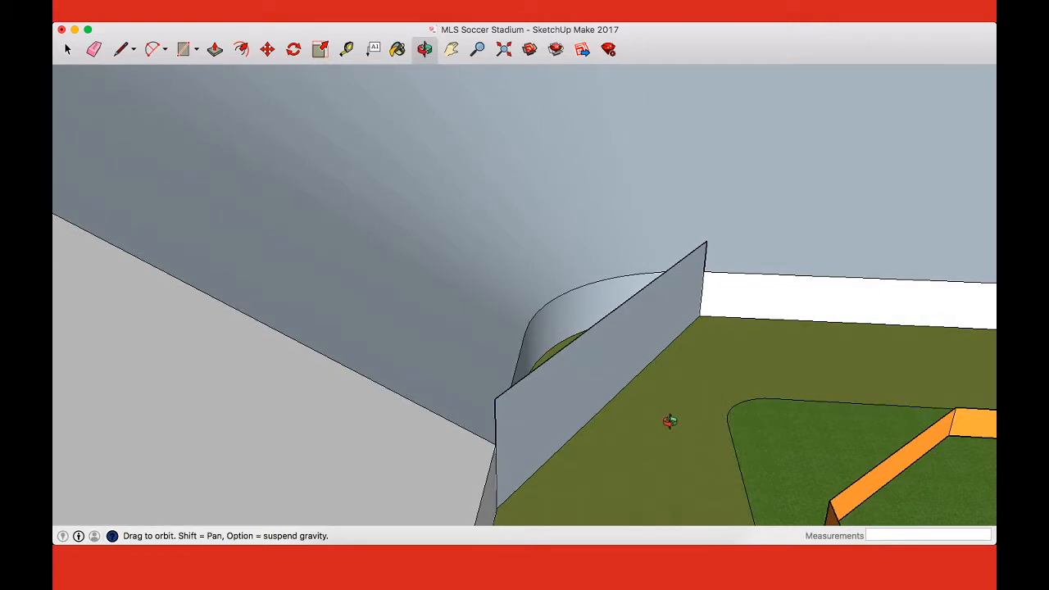
key("a")
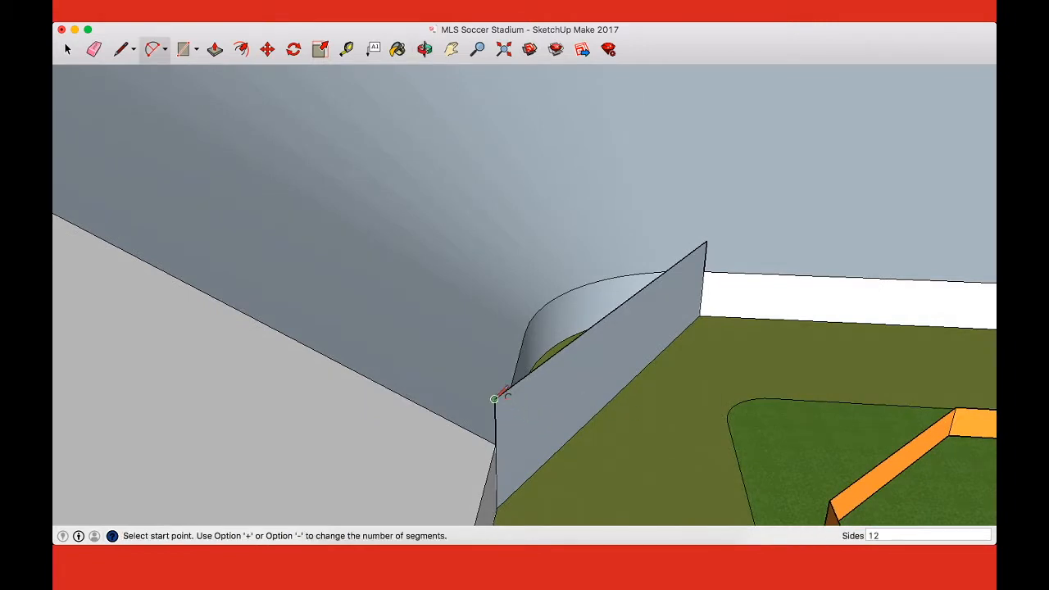
left_click(494, 398)
left_click(704, 243)
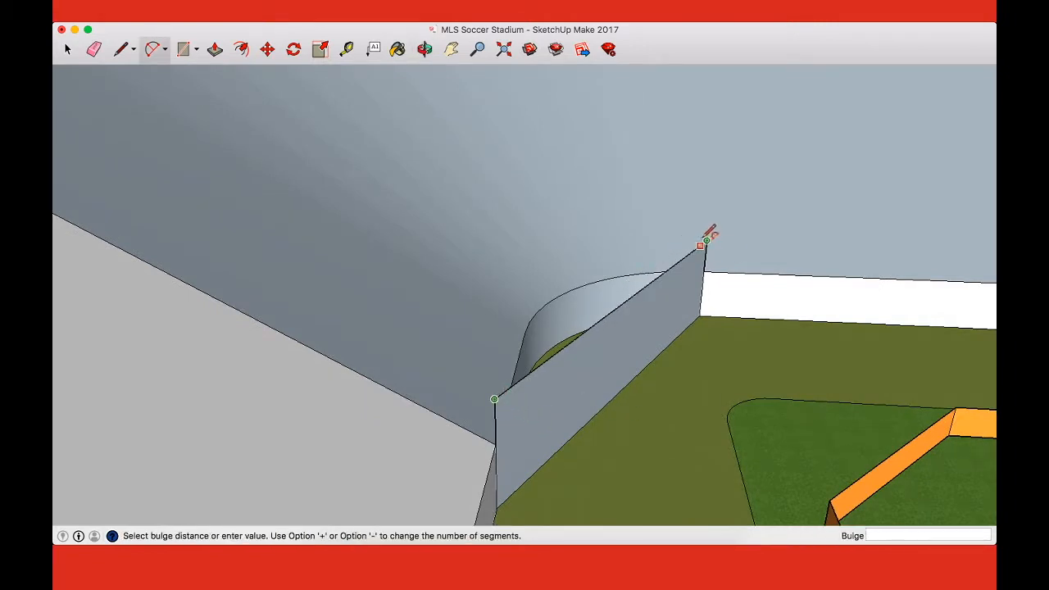
key("Escape")
left_click(705, 242)
left_click(494, 399)
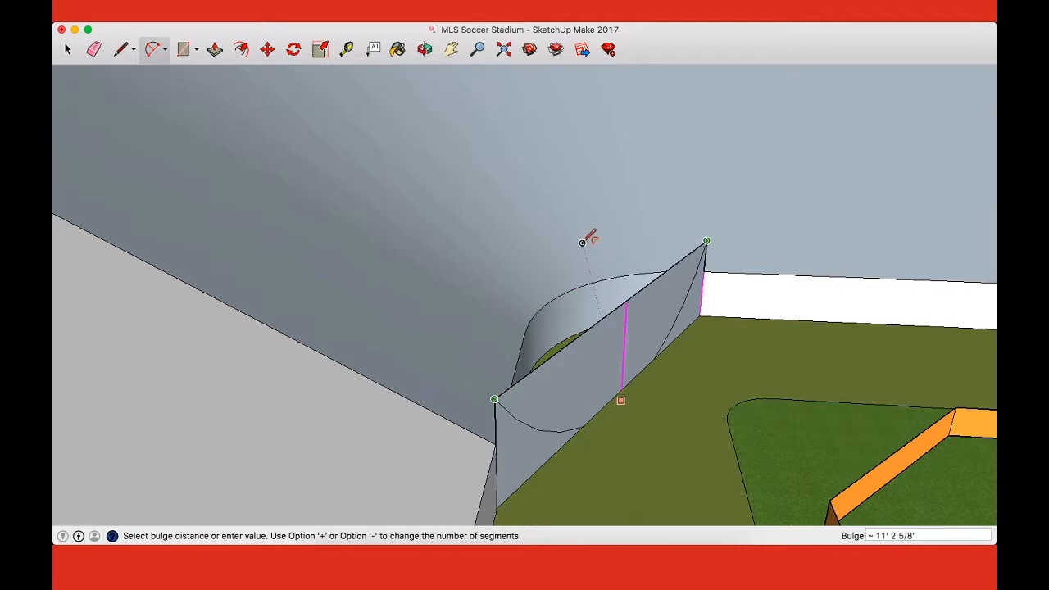
left_click(561, 285)
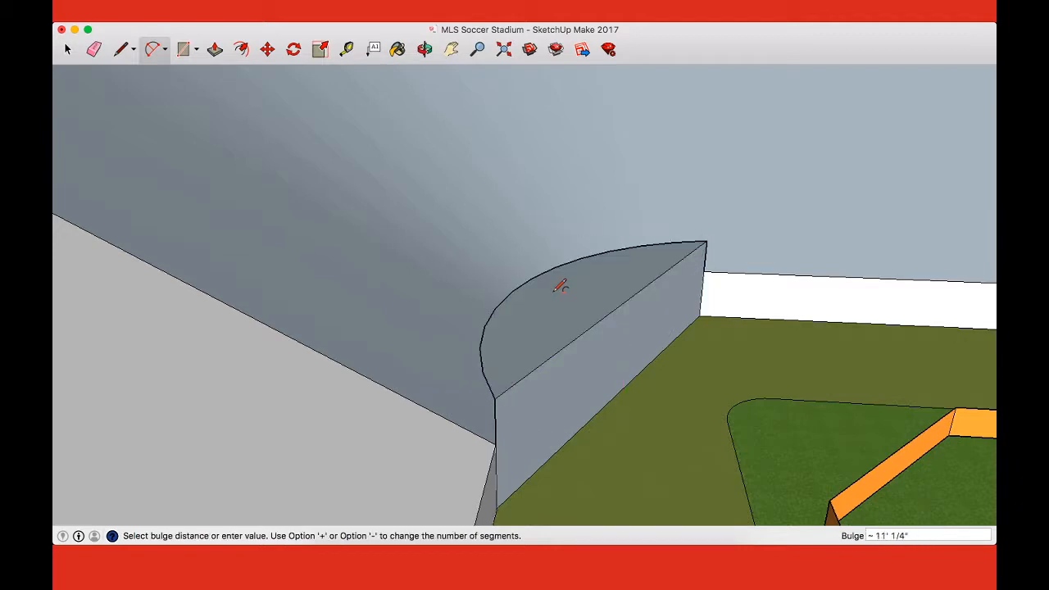
key("o")
left_click_drag(555, 290, 656, 264)
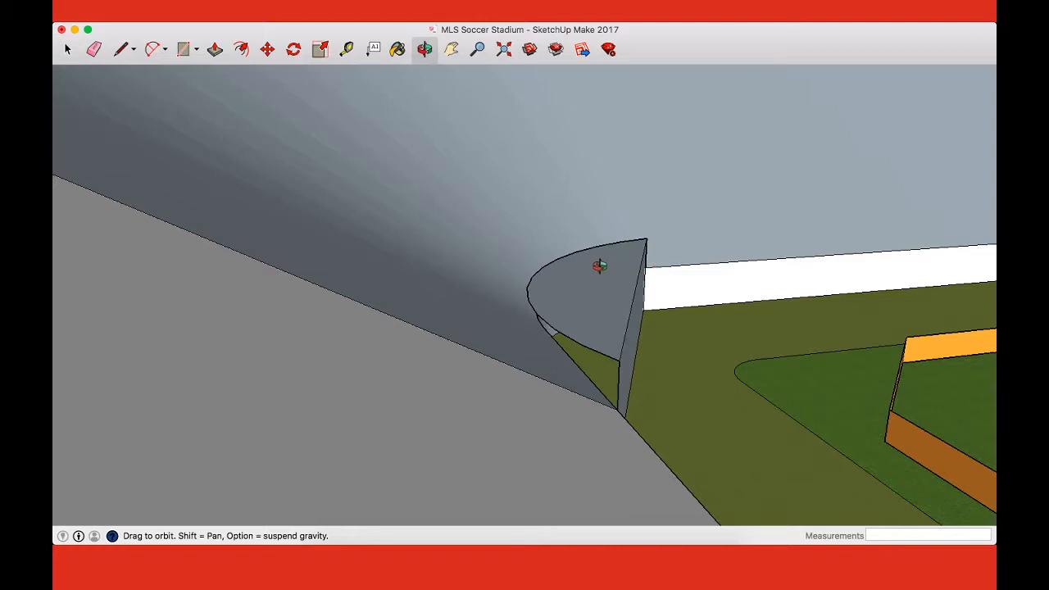
Step: Try to push the half-round top face of the corner structure down about 3 feet
key("p")
left_click_drag(590, 287, 606, 321)
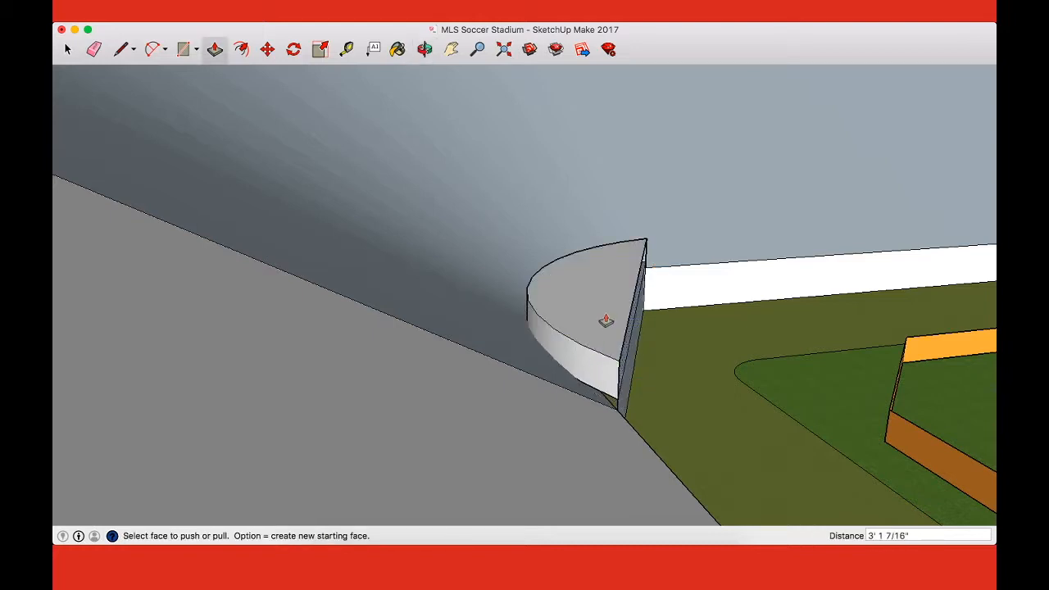
key("super+z")
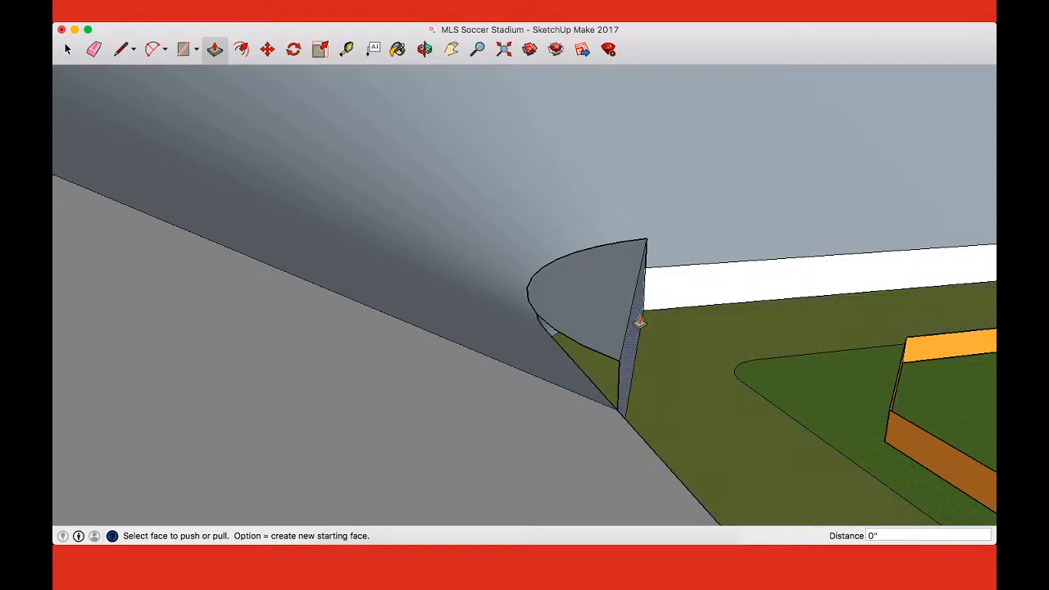
Step: Undo the corner's flat vertical face, its horizontal arc and the raised vertical lines, back to the plain curved front wall
key("super+z")
middle_click_drag(663, 322, 548, 301)
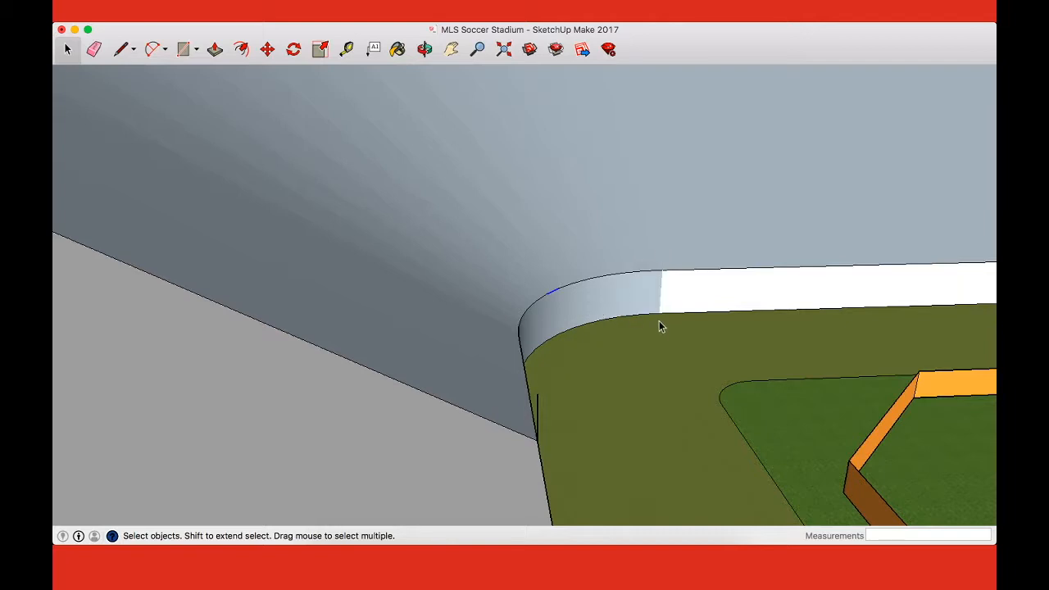
middle_click_drag(664, 322, 462, 347)
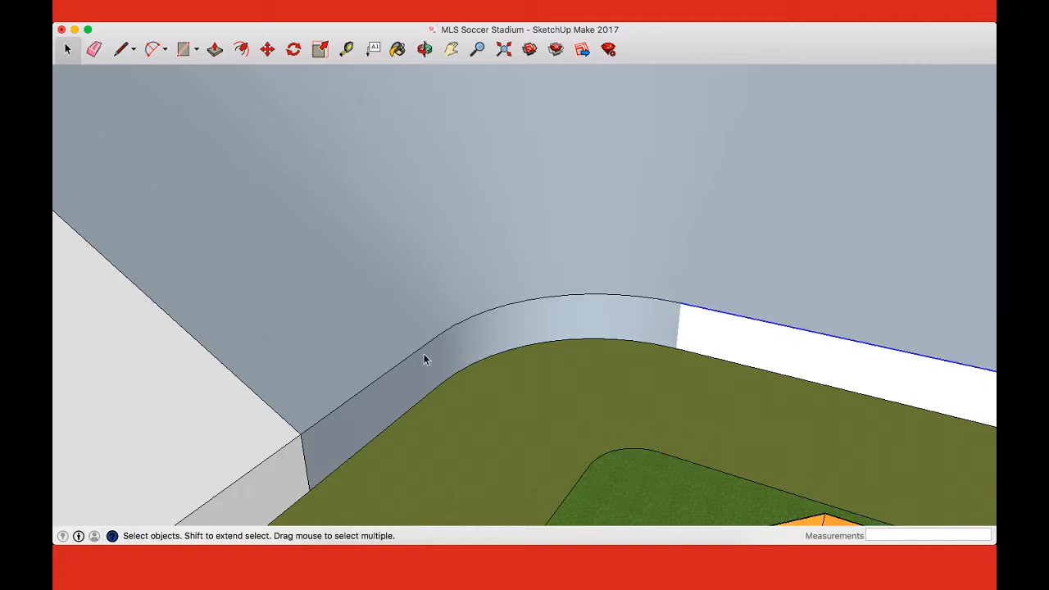
Step: Draw vertical edges from top to bottom at both ends of the corner's curved front wall
key("l")
left_click(437, 335)
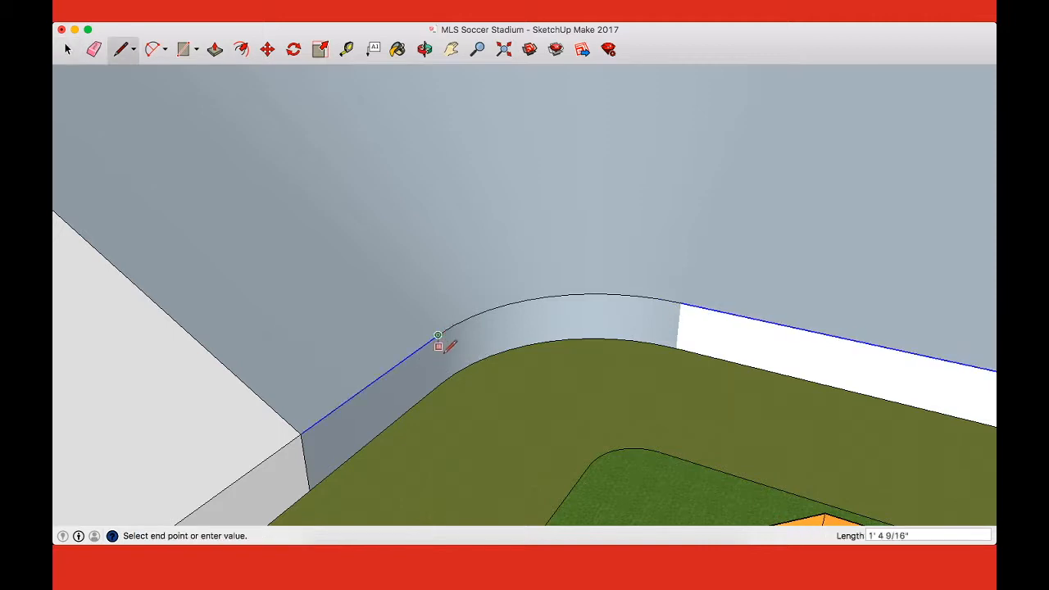
left_click(440, 384)
left_click(681, 302)
left_click(676, 347)
key("space")
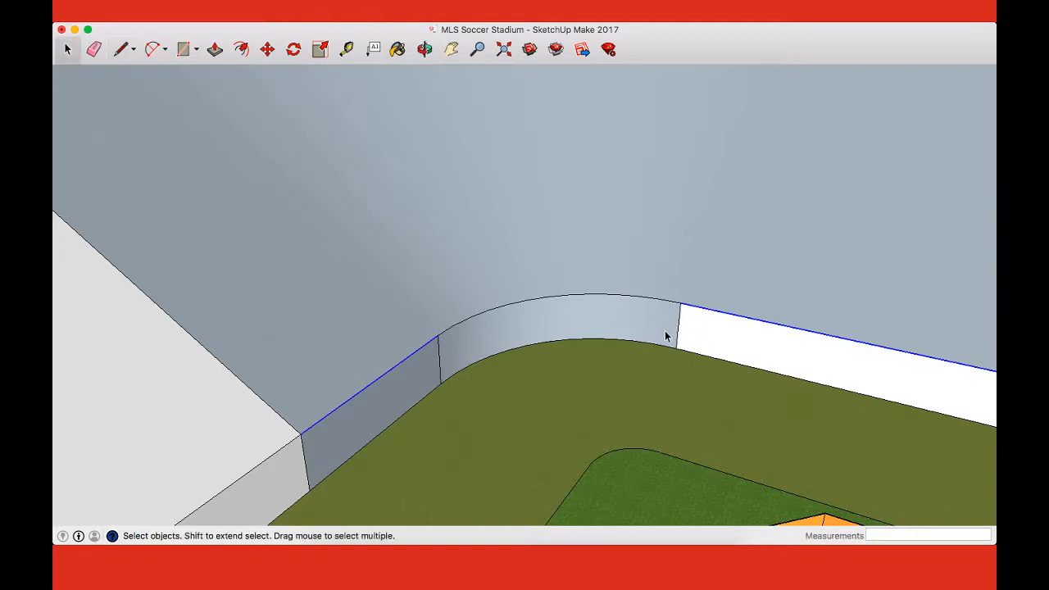
Step: Draw 4-foot vertical lines up from the curved wall's two upper ends and join their tops with a straight line
key("l")
left_click(438, 335)
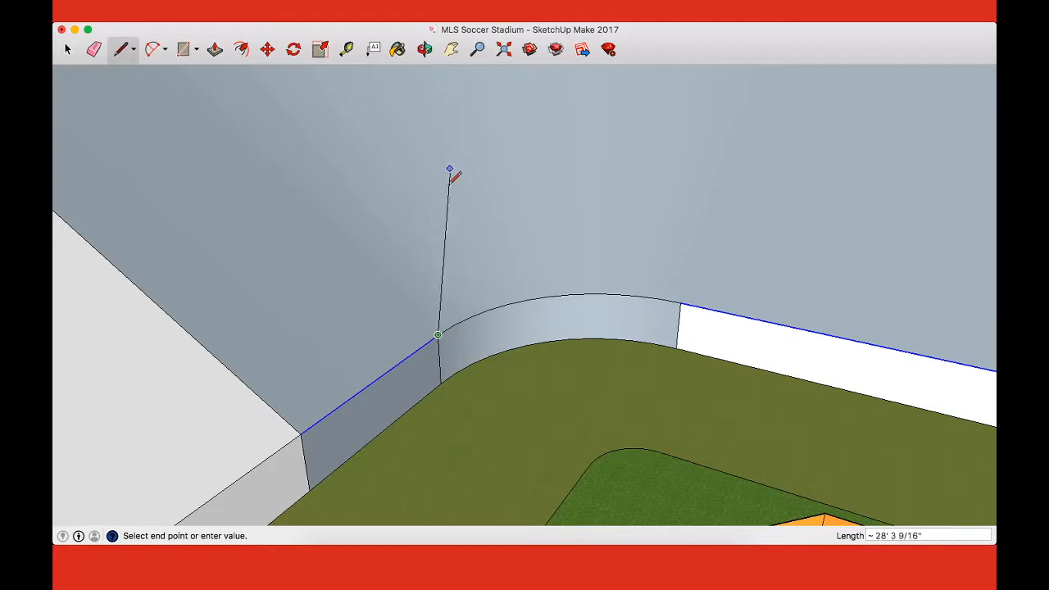
left_click(436, 303)
key("Escape")
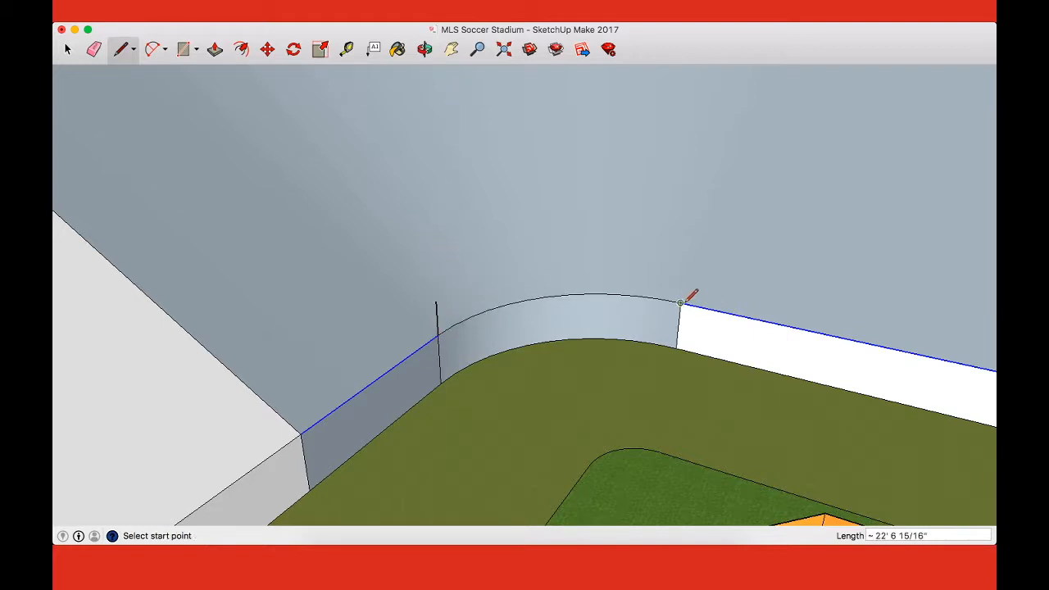
key("space")
left_click(689, 337)
left_click(691, 337, "shift")
key("l")
left_click(680, 303)
left_click(684, 269)
left_click(435, 301)
Step: Trace the curved wall's upper edge with an arc and paste a copy of it across the tops of the 4-foot lines
key("a")
left_click(438, 334)
left_click(680, 303)
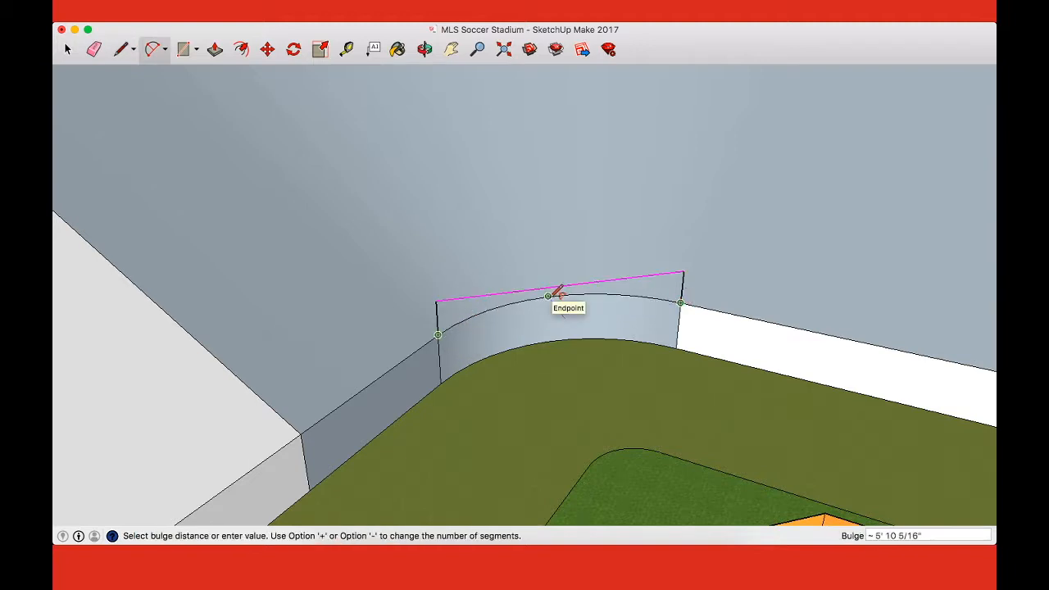
left_click(570, 293)
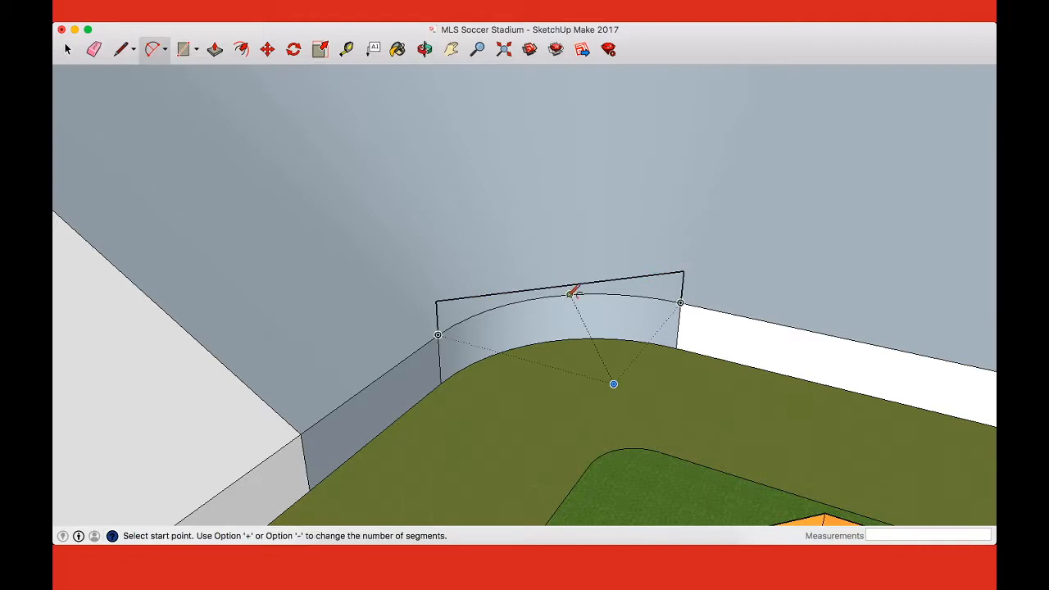
key("space")
left_click(561, 301)
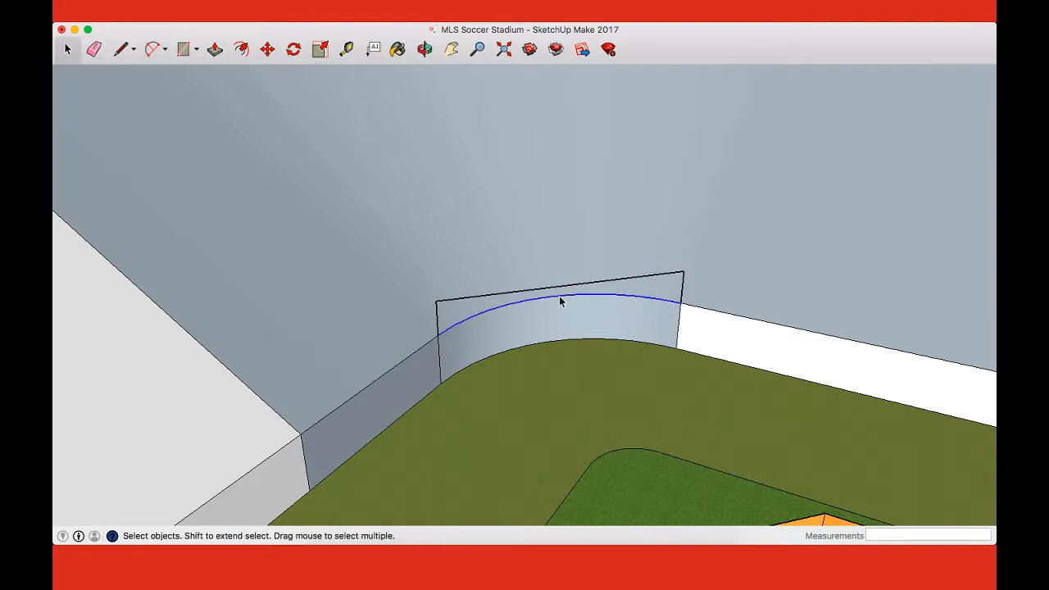
key("super+v")
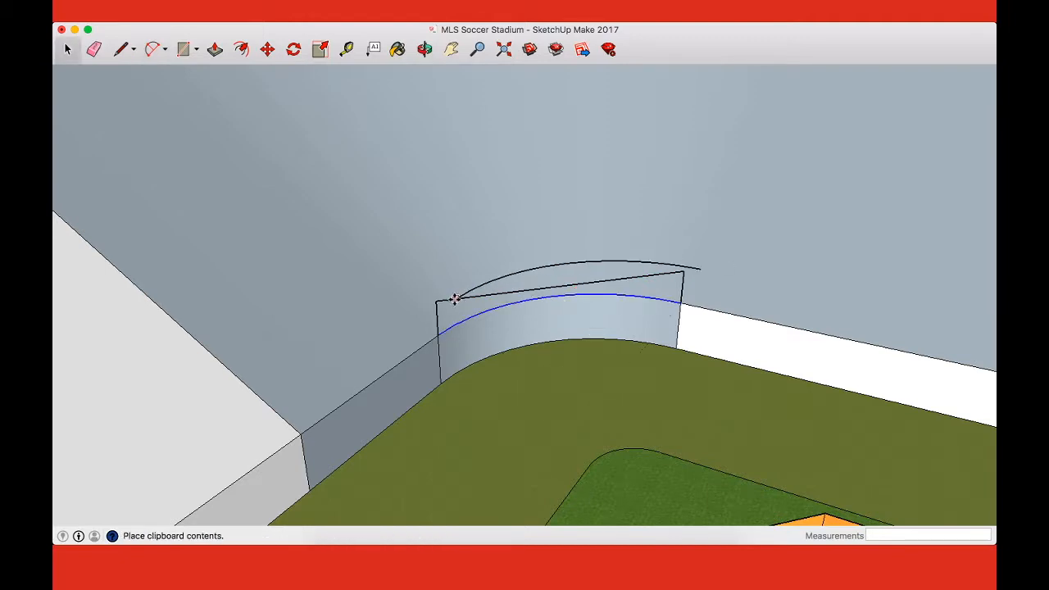
left_click(436, 301)
key("space")
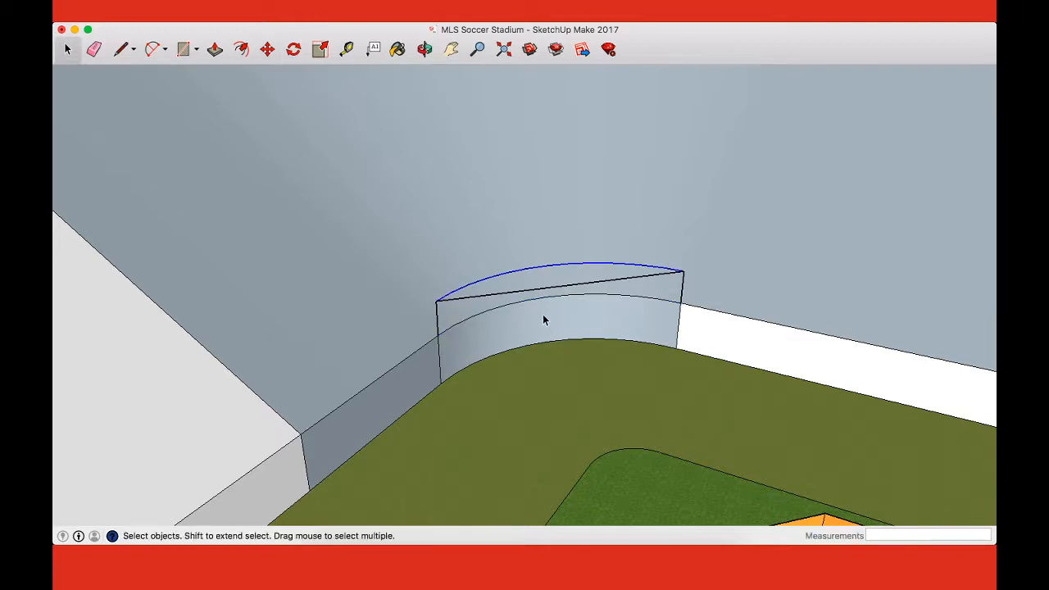
Step: Replace the straight line between the raised arc's ends and connect the lower arc's ends, closing horizontal half-round faces at both levels
key("e")
left_click(548, 285)
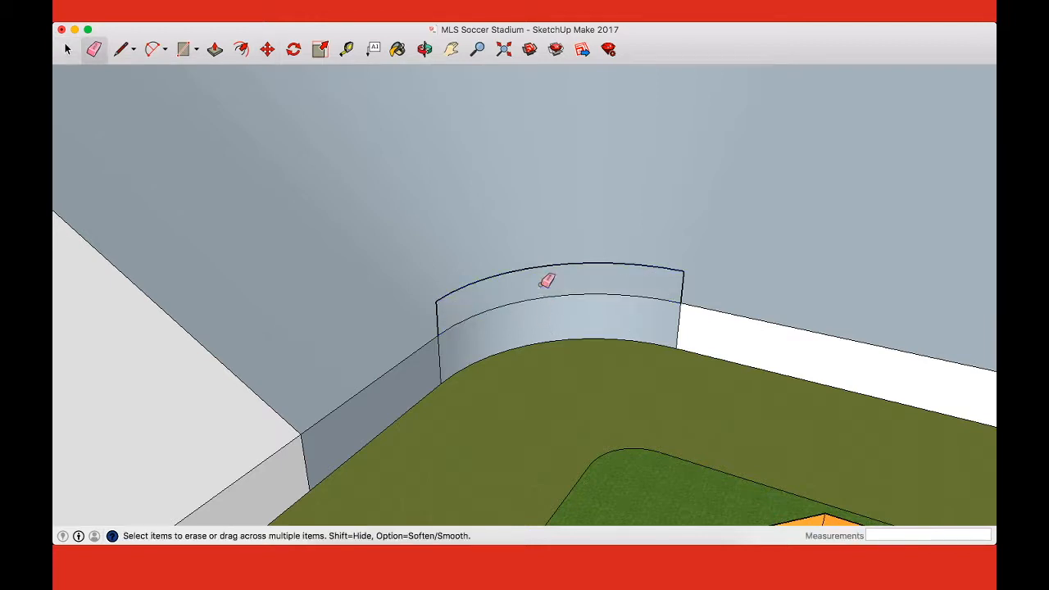
key("l")
left_click(437, 300)
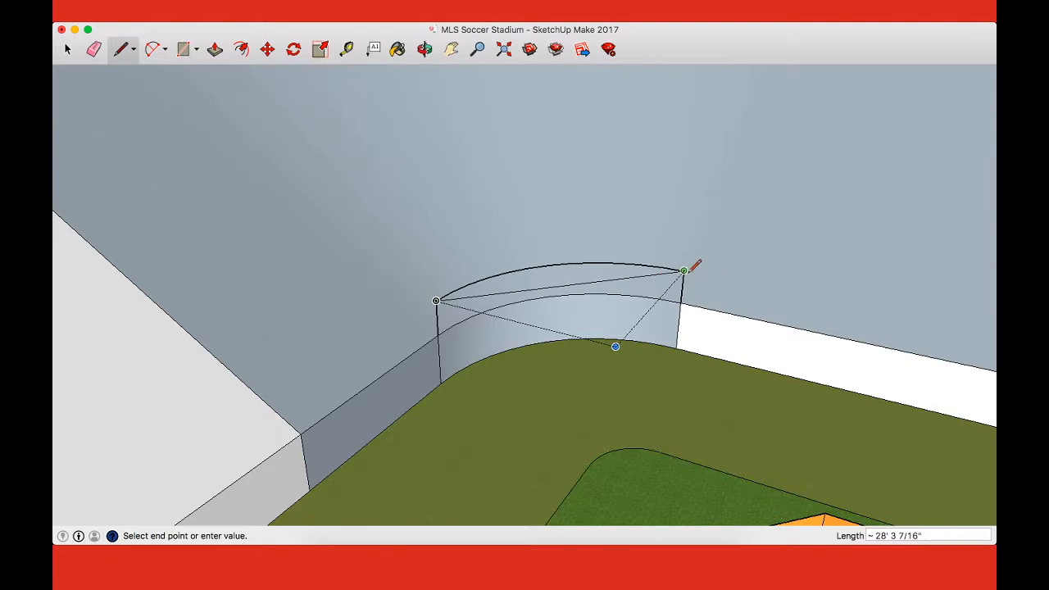
left_click(683, 270)
left_click(681, 303)
left_click(439, 334)
middle_click_drag(439, 335, 809, 299)
left_click_drag(809, 299, 798, 323)
scroll(498, 290, "up", 8)
left_click_drag(607, 327, 679, 322)
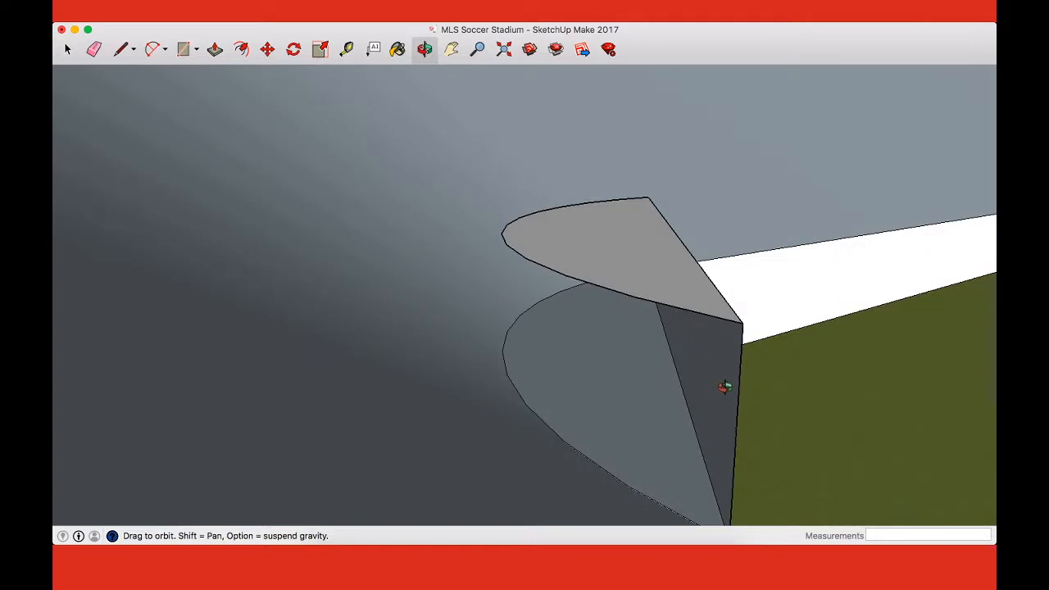
Step: Erase the upper half-round face's front edges and push/pull the lower half-round face up 4 feet
key("e")
left_click_drag(724, 387, 755, 392)
left_click_drag(714, 328, 735, 306)
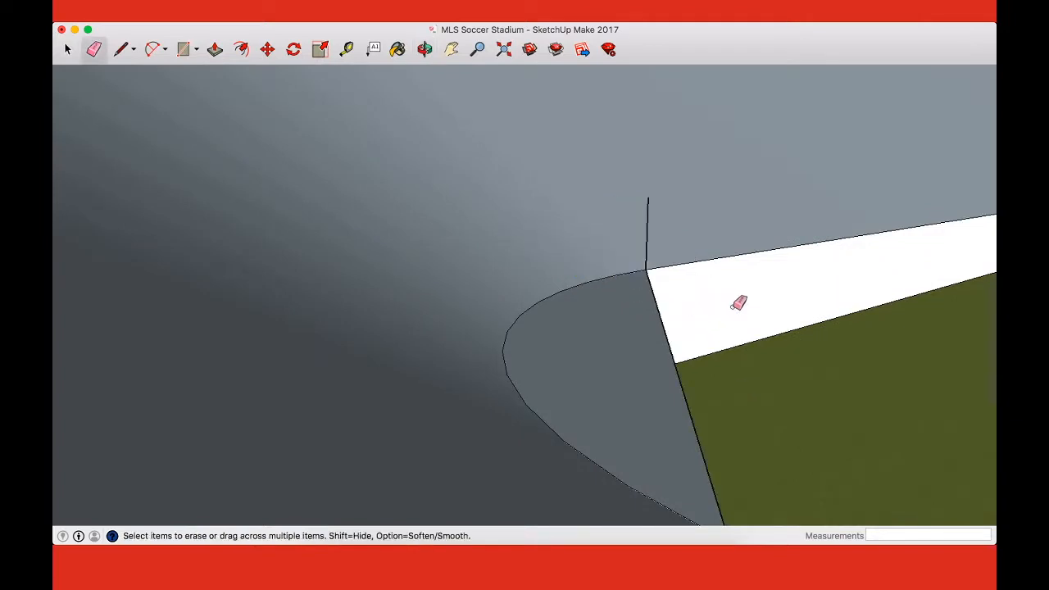
key("p")
left_click_drag(623, 336, 649, 207)
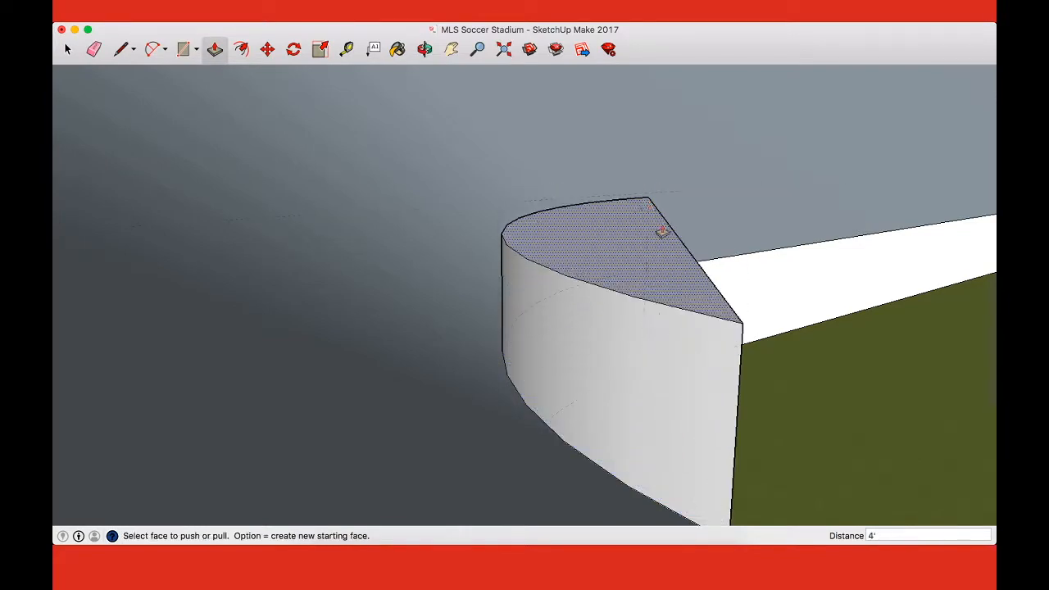
Step: Erase the straight upper and lower front edges of the extruded half-round, leaving only its curved back wall
key("o")
mouse_move(765, 307)
left_mouse_down()
mouse_move(513, 305)
mouse_move(533, 172)
mouse_move(569, 230)
mouse_move(756, 358)
mouse_move(558, 311)
mouse_move(597, 332)
mouse_move(536, 382)
left_mouse_up()
key("e")
left_click(503, 293)
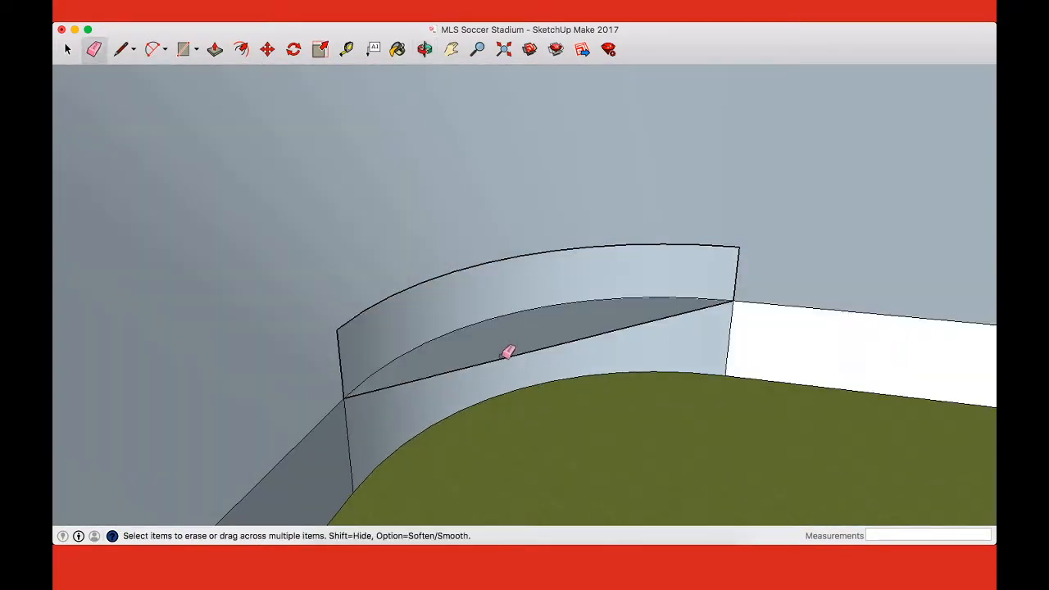
left_click(505, 358)
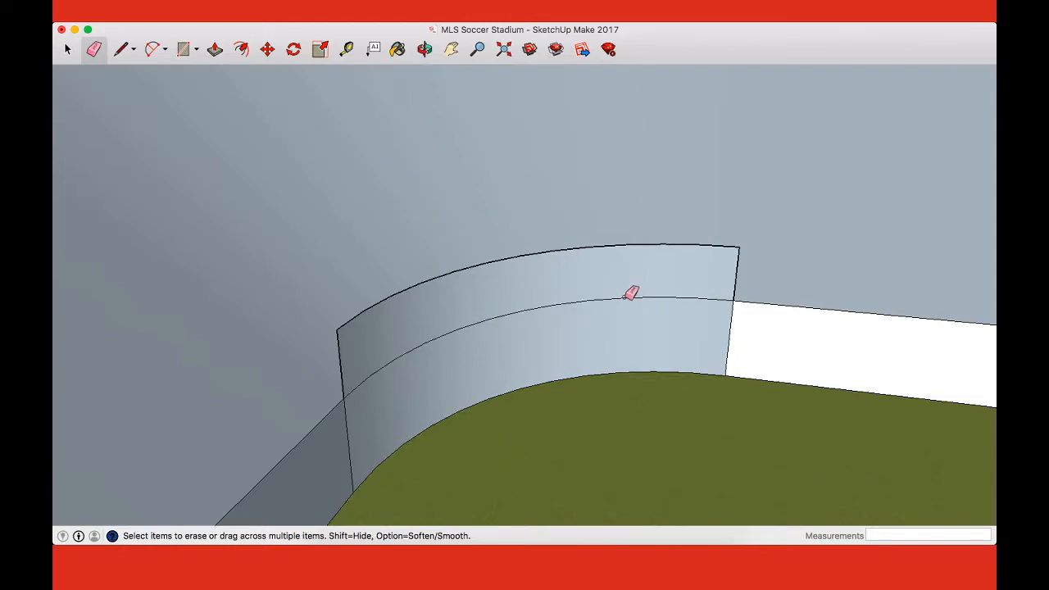
Step: Undo the extrusion, faces and arcs back to the two 4-foot vertical lines joined by a straight line
mouse_move(710, 333)
middle_mouse_down()
mouse_move(231, 317)
mouse_move(265, 295)
mouse_move(627, 342)
mouse_move(710, 338)
mouse_move(699, 338)
middle_mouse_up()
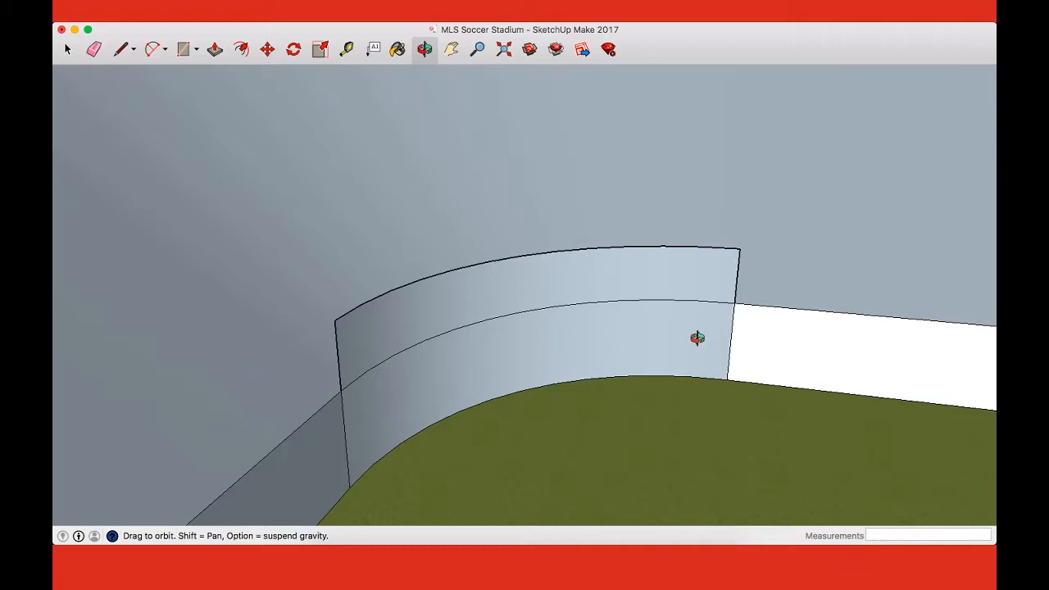
key("super+z")
key("super+z")
key("super+z")
key("super+z")
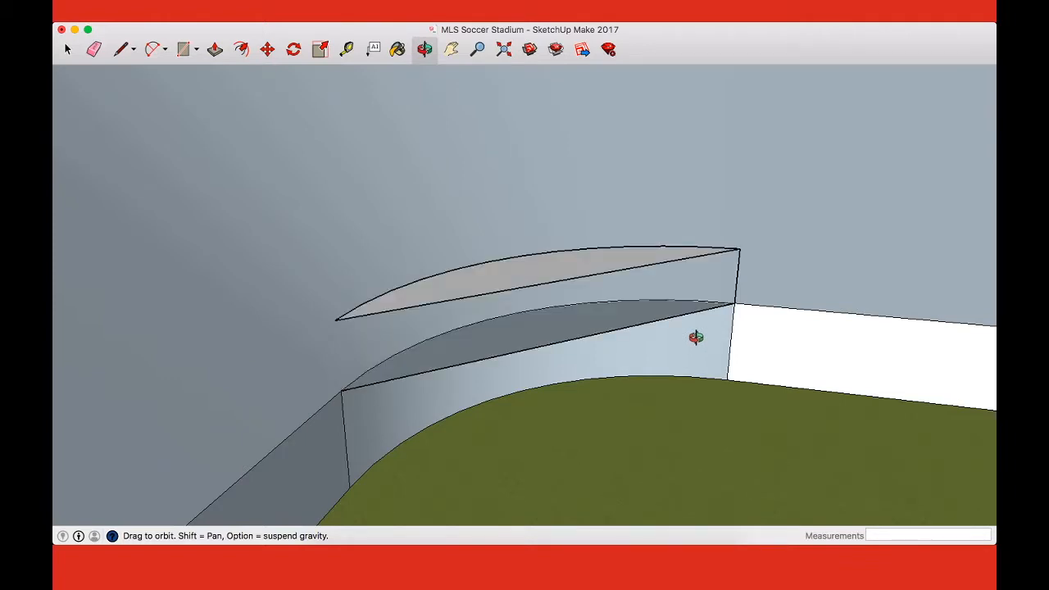
key("super+z")
key("super+z")
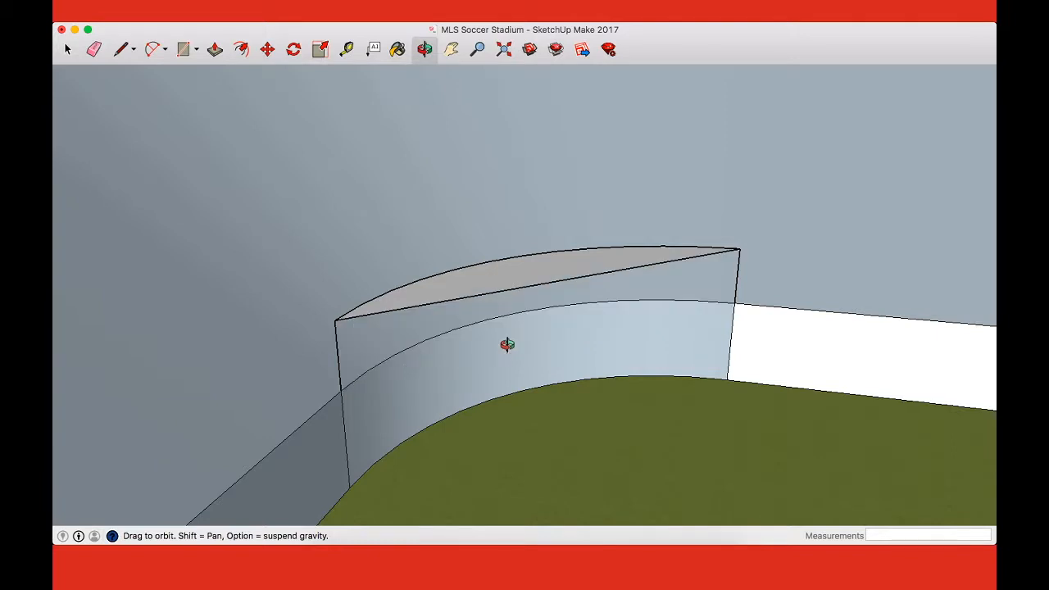
key("super+z")
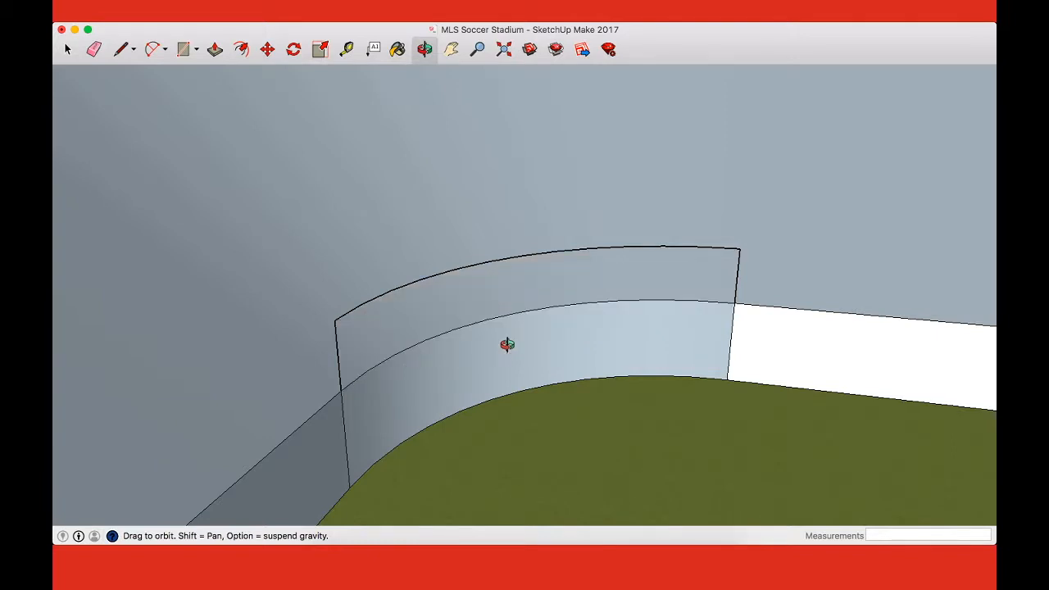
key("super+shift+z")
key("super+z")
key("super+z")
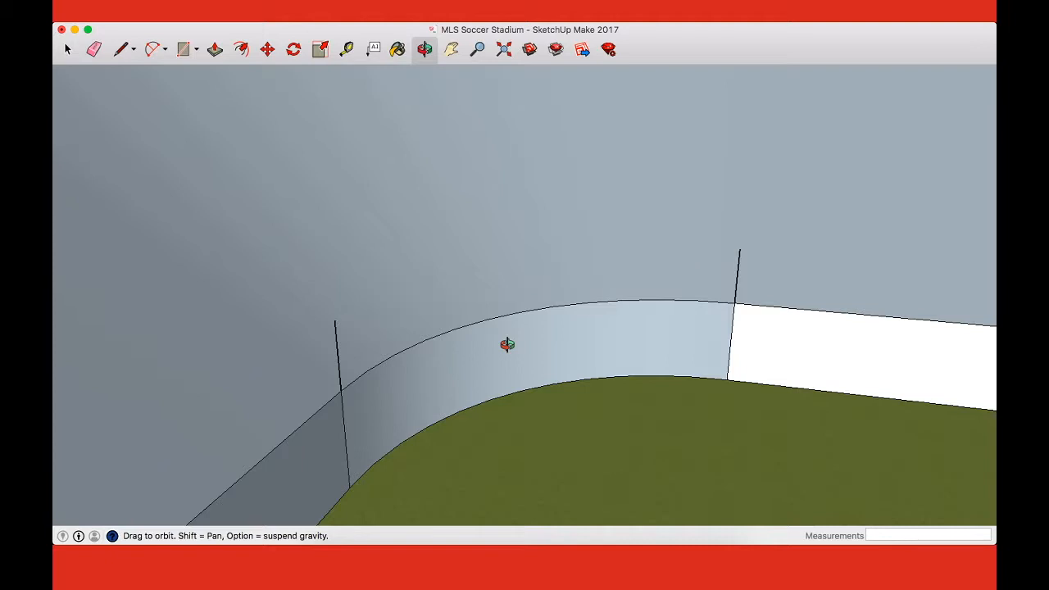
key("super+shift+z")
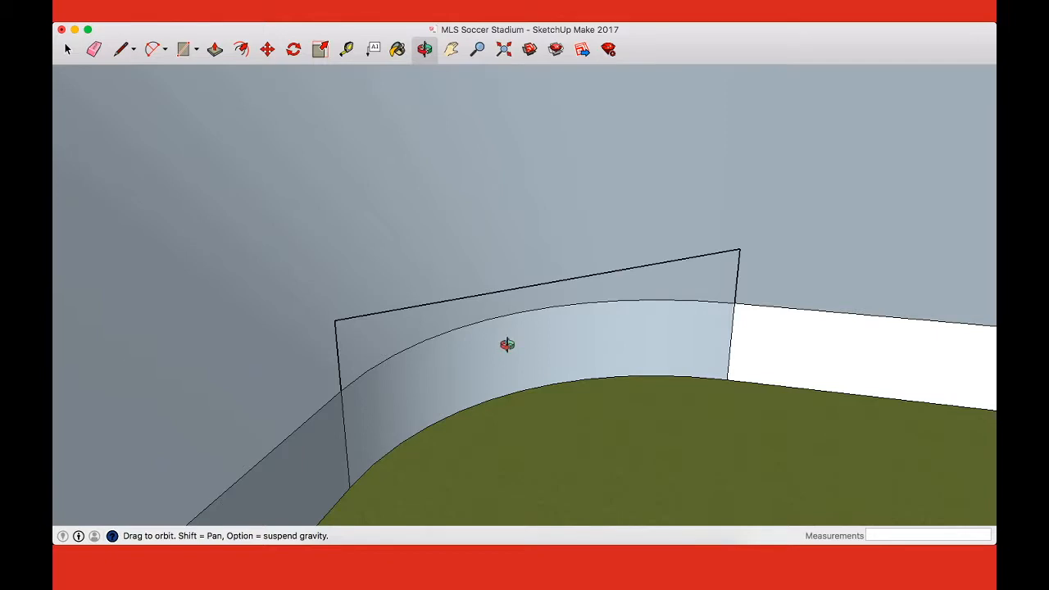
Step: Draw an arc bulging about 5' 10" along the curved wall's upper edge and place a copy across the 4-foot lines' tops
key("a")
left_click(341, 391)
left_click(733, 303)
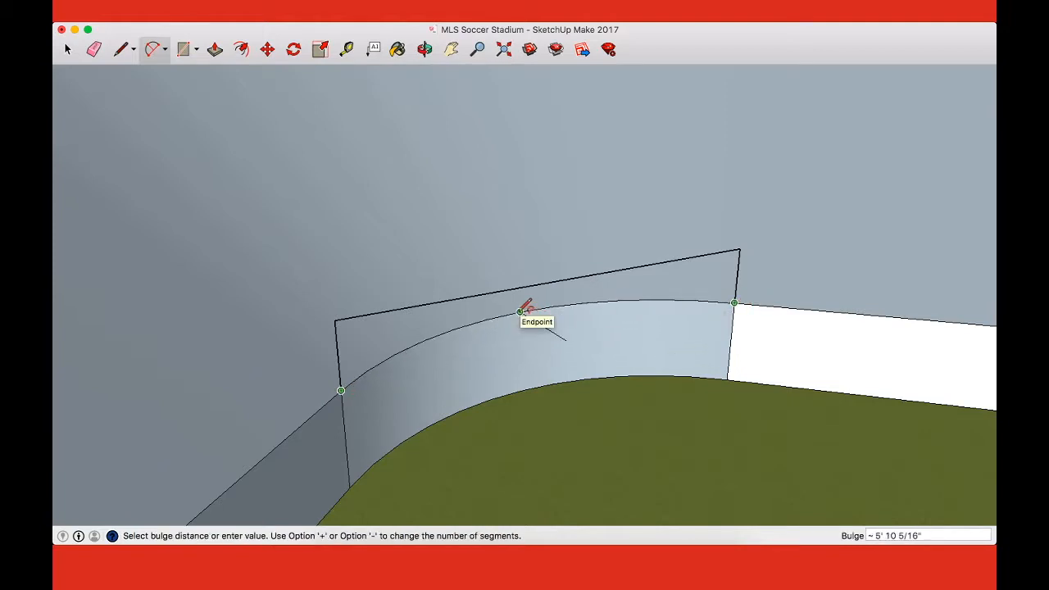
left_click(521, 311)
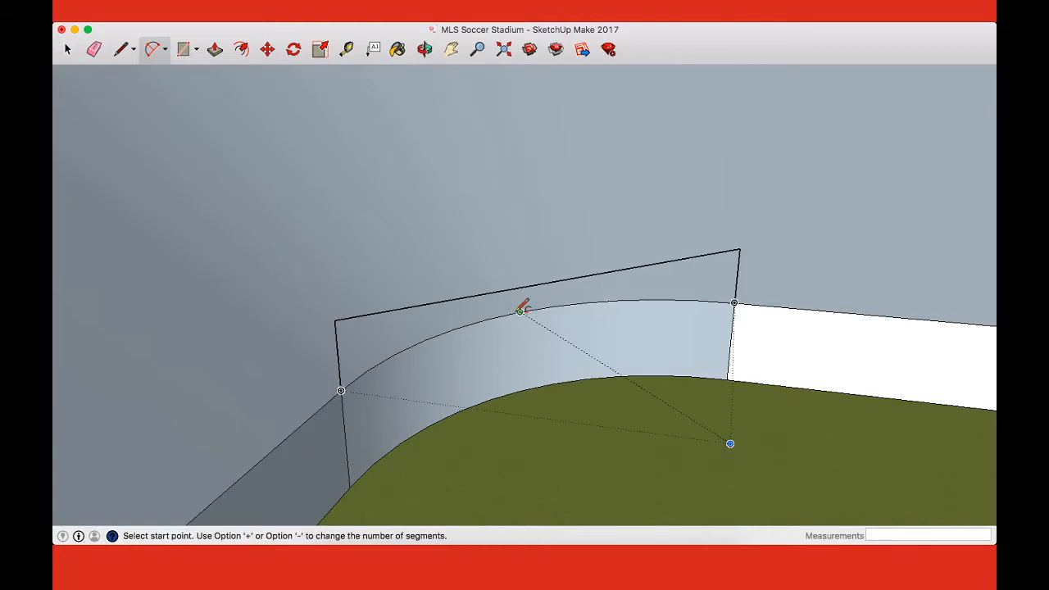
key("super+v")
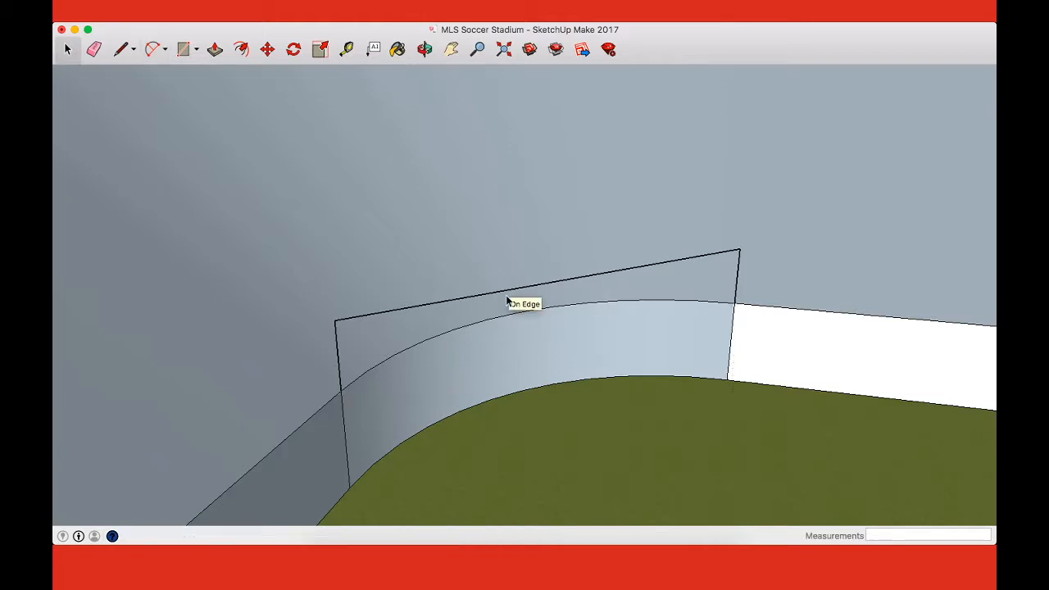
left_click(334, 320)
key("m")
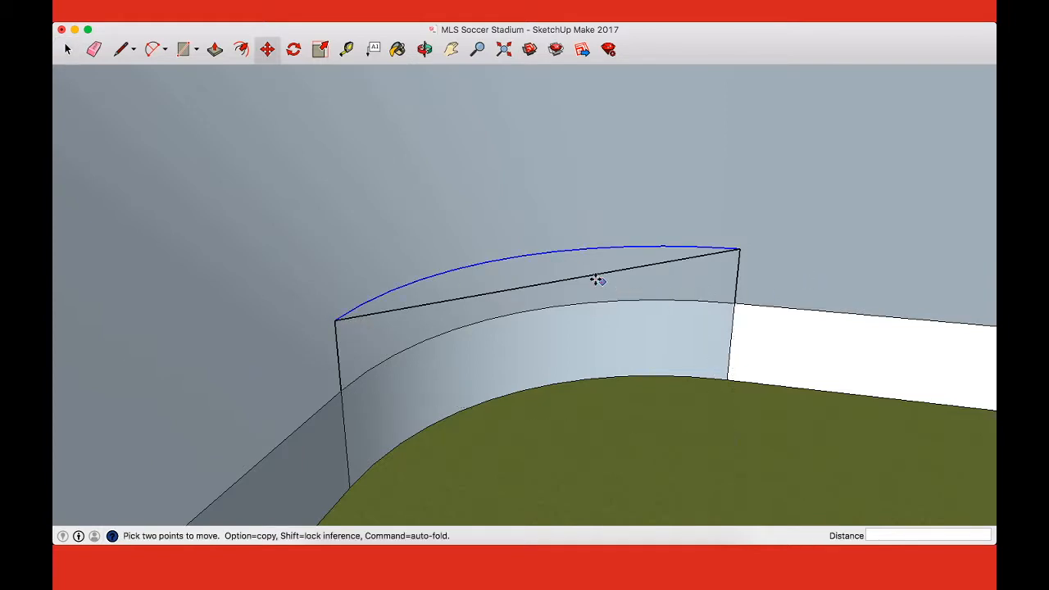
Step: Erase the straight line between the raised arc's ends and redraw it to close a horizontal half-round face
key("e")
left_click_drag(576, 282, 610, 285)
key("l")
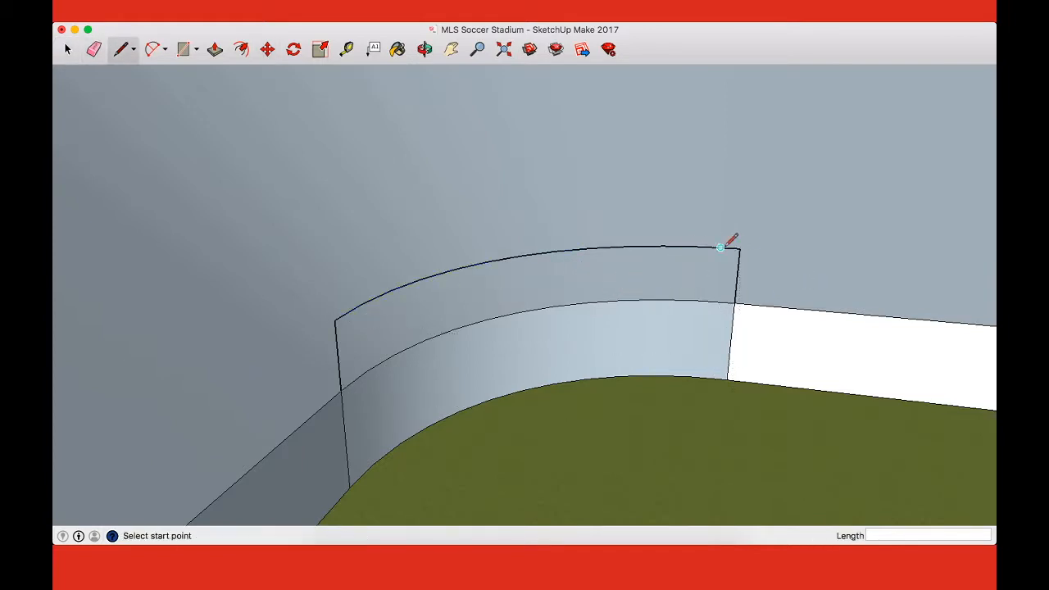
left_click(739, 249)
left_click(334, 320)
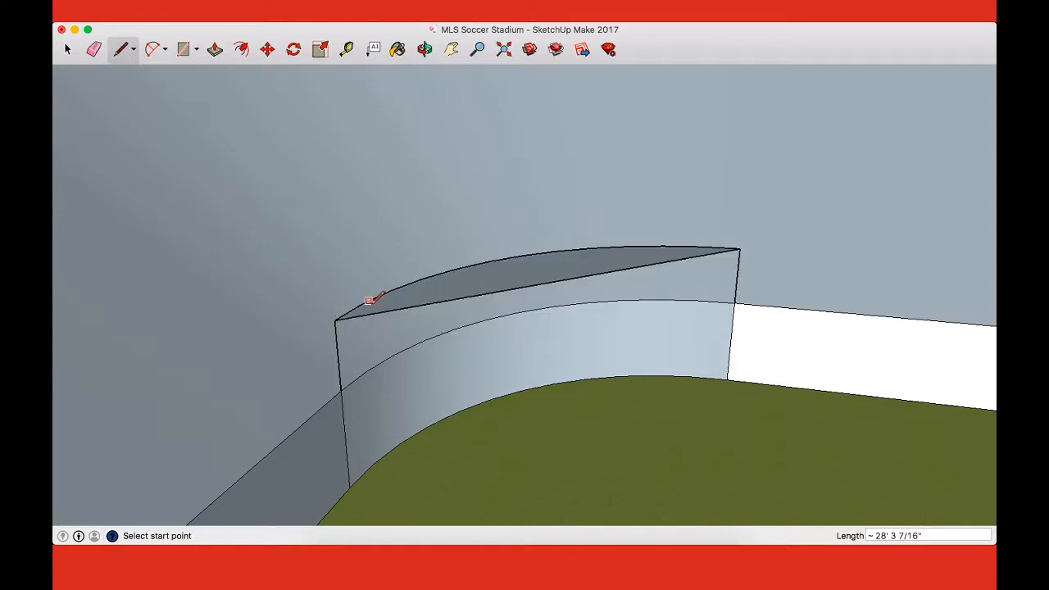
Step: Draw a straight line between the curved wall's two upper ends, closing a flat vertical face below the raised half-round
middle_click_drag(367, 301, 382, 466)
left_click(348, 435)
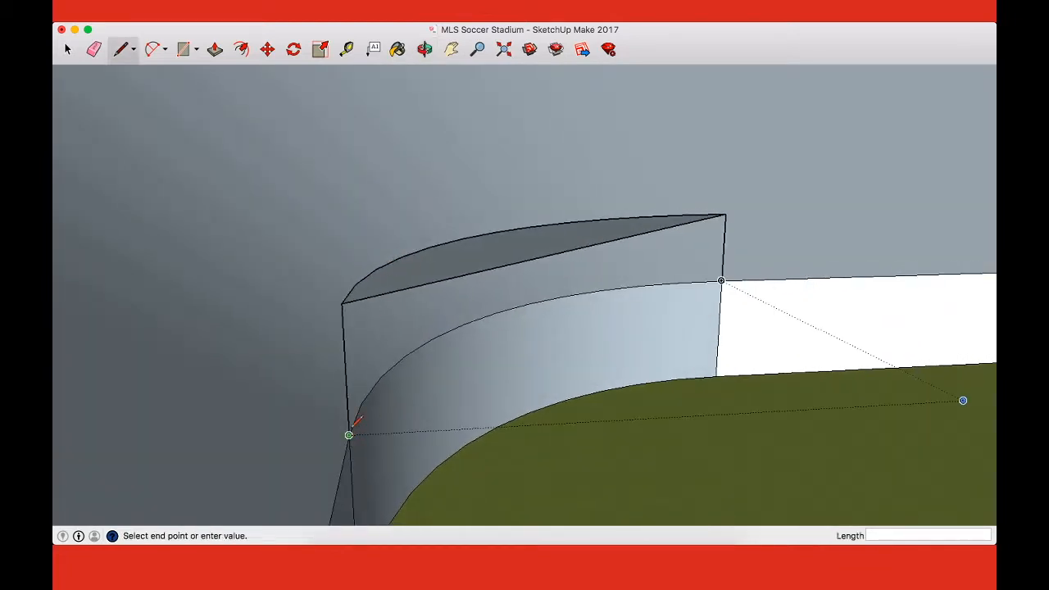
left_click(721, 280)
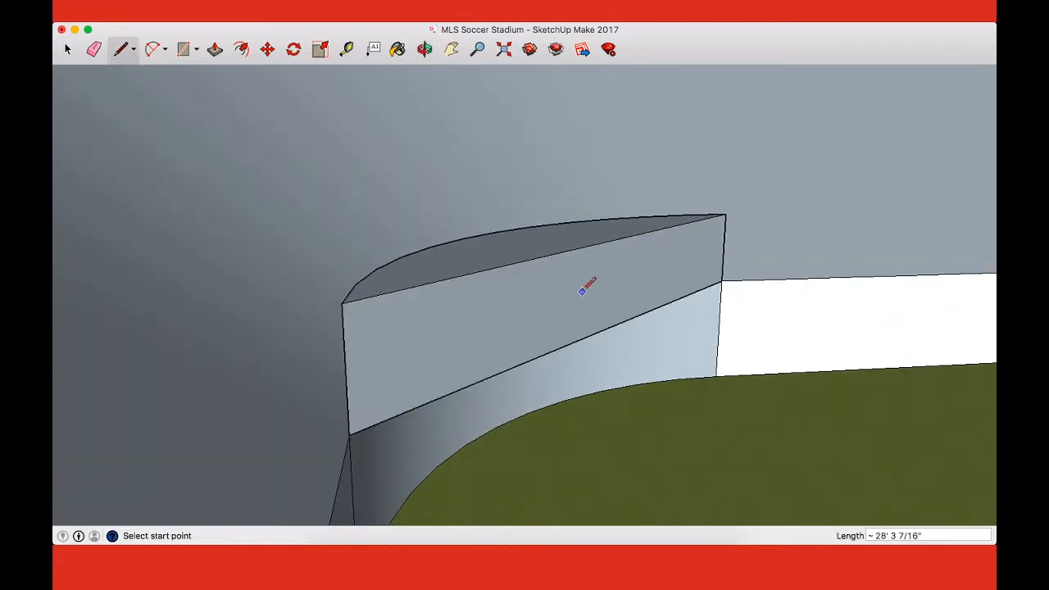
Step: Push/pull the half-round between the lower and raised arcs and clear its flat front, leaving a raised curved wall in the corner
middle_click_drag(513, 307, 560, 331)
key("p")
left_click_drag(563, 369, 607, 261)
middle_click_drag(745, 318, 411, 256)
middle_click_drag(652, 249, 557, 313)
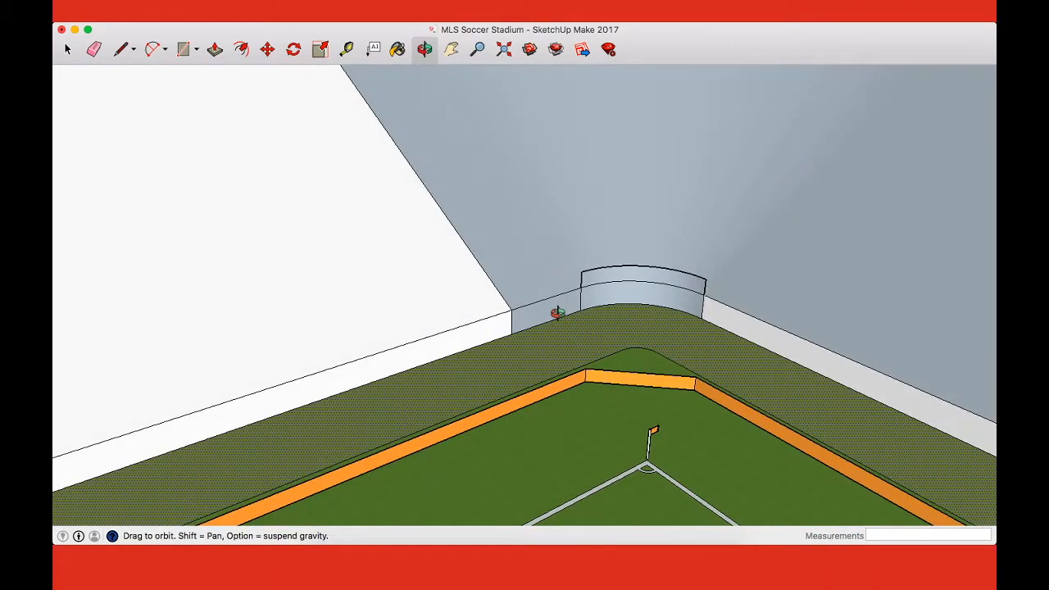
Step: Raise the short straight wall beside the curved corner wall by drawing its end line and a 20' top edge to the raised arc's end
scroll(644, 305, "up", 5)
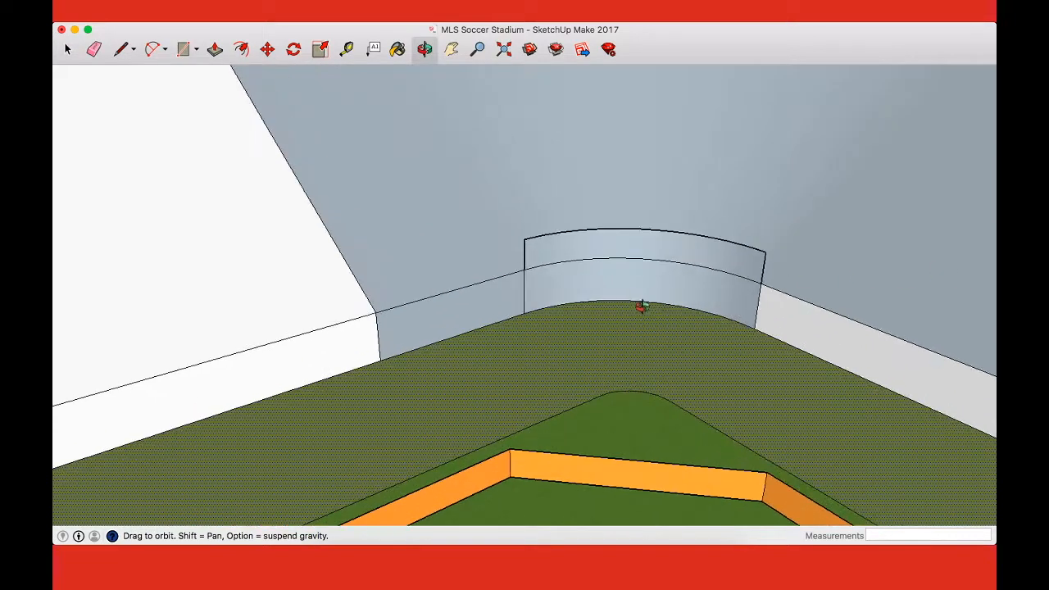
key("l")
left_click(376, 312)
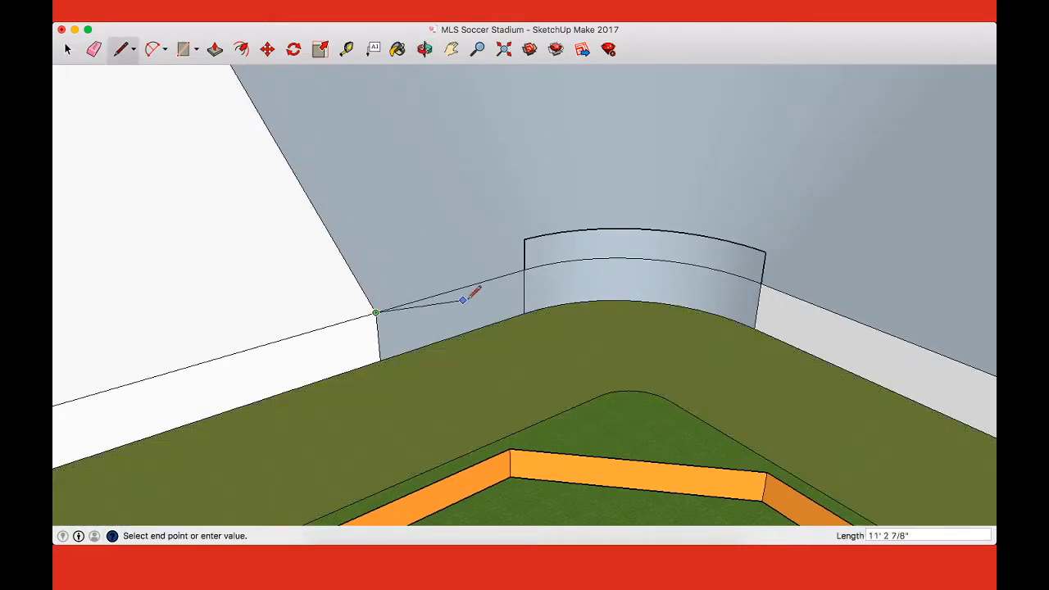
left_click(524, 239)
left_click(523, 239)
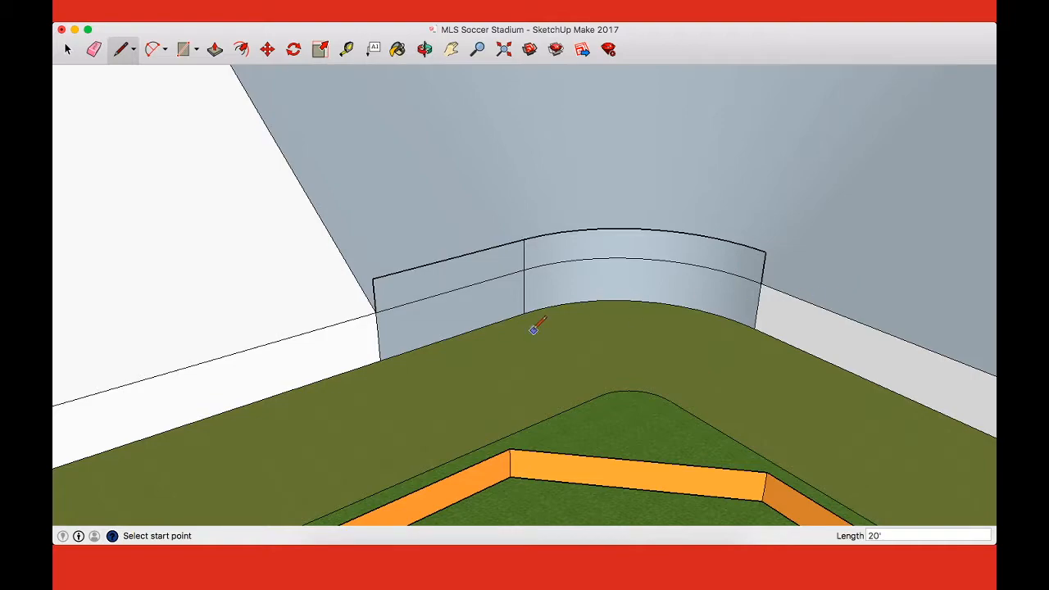
Step: Raise the long front wall between the curved corner and the tunnel opening with a 4' vertical line and a straight top edge
key("o")
mouse_move(543, 325)
left_mouse_down()
mouse_move(602, 209)
mouse_move(549, 316)
left_mouse_up()
scroll(549, 316, "down", 8)
scroll(688, 365, "up", 4)
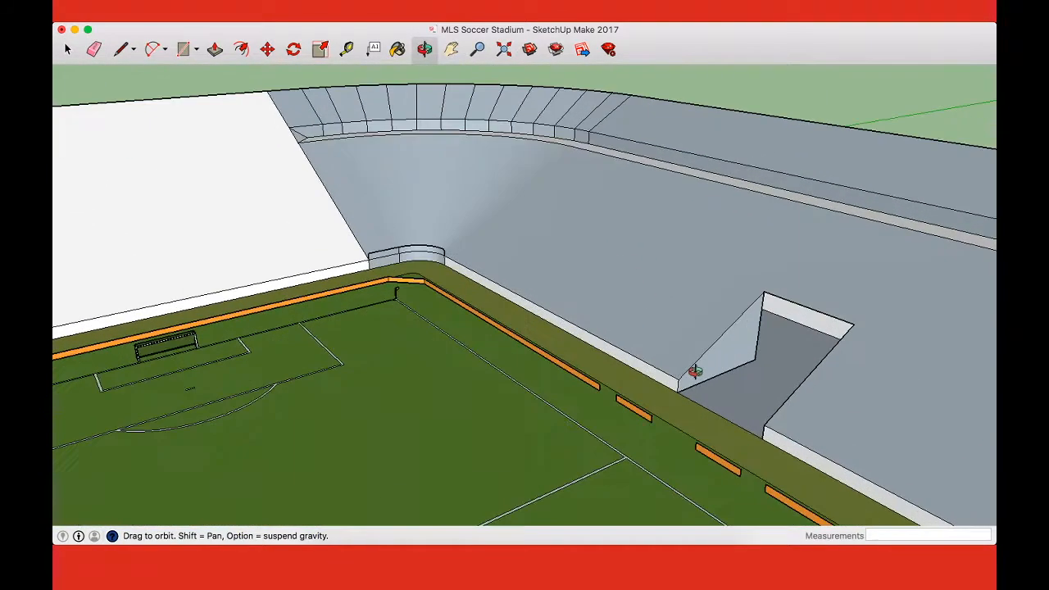
key("l")
left_click(678, 373)
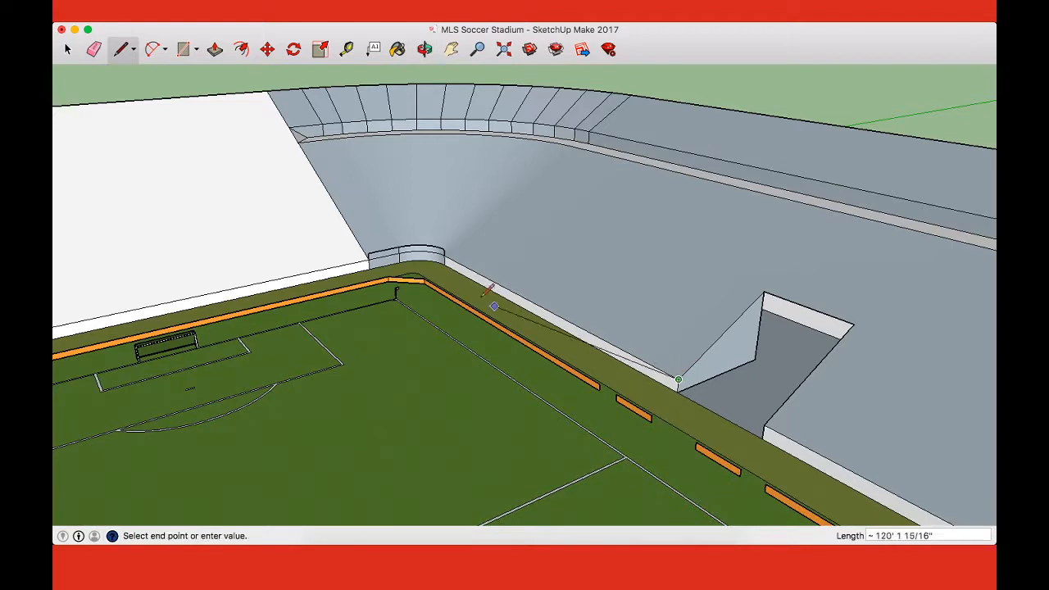
left_click(447, 251)
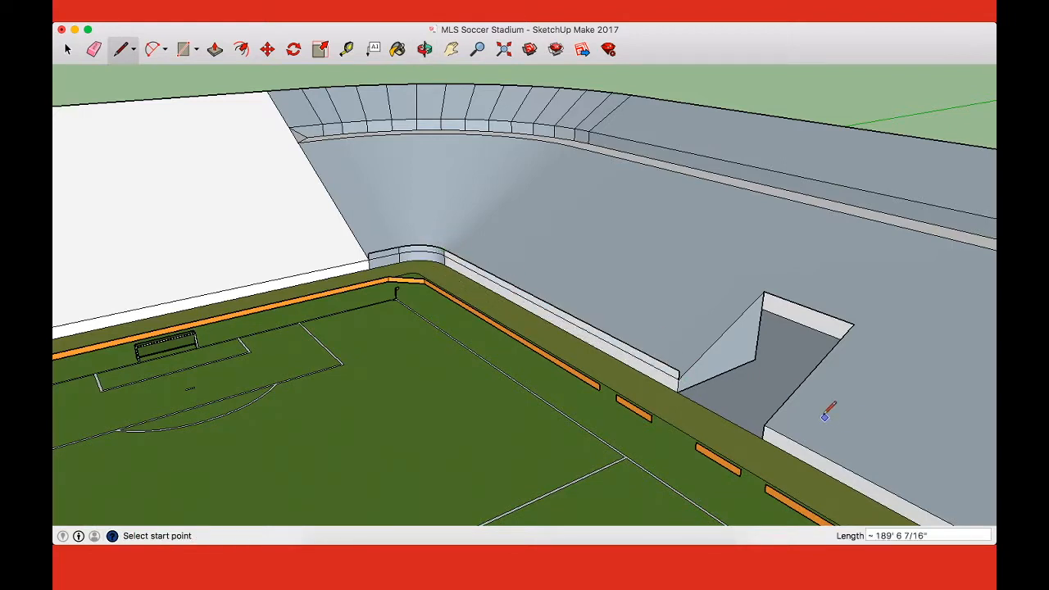
Step: Outline raised walls along the tunnel opening's two sides and back, using 4' vertical lines joined by straight top edges
left_click(763, 292)
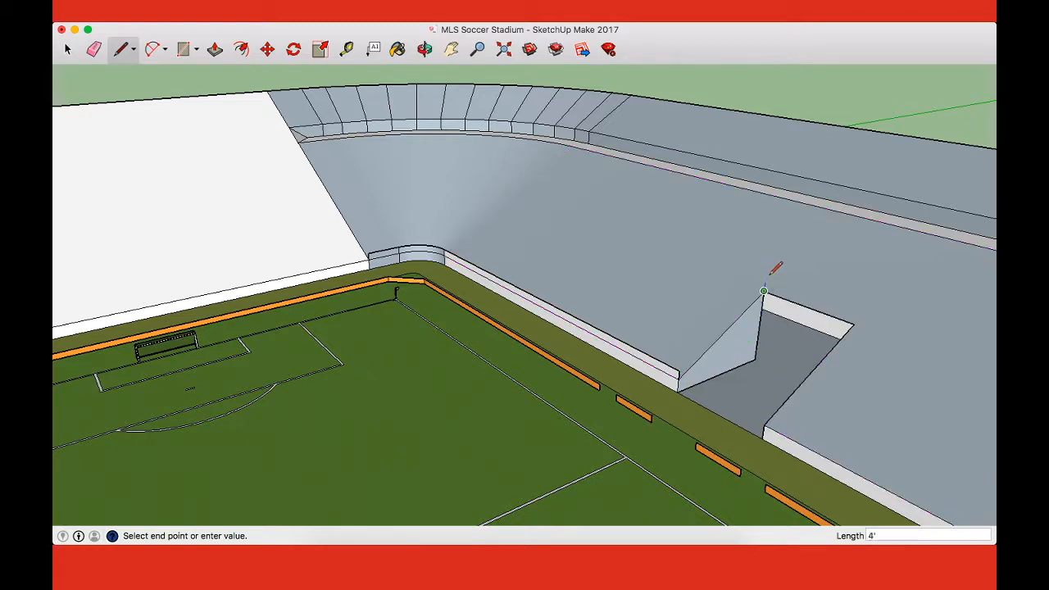
left_click(678, 371)
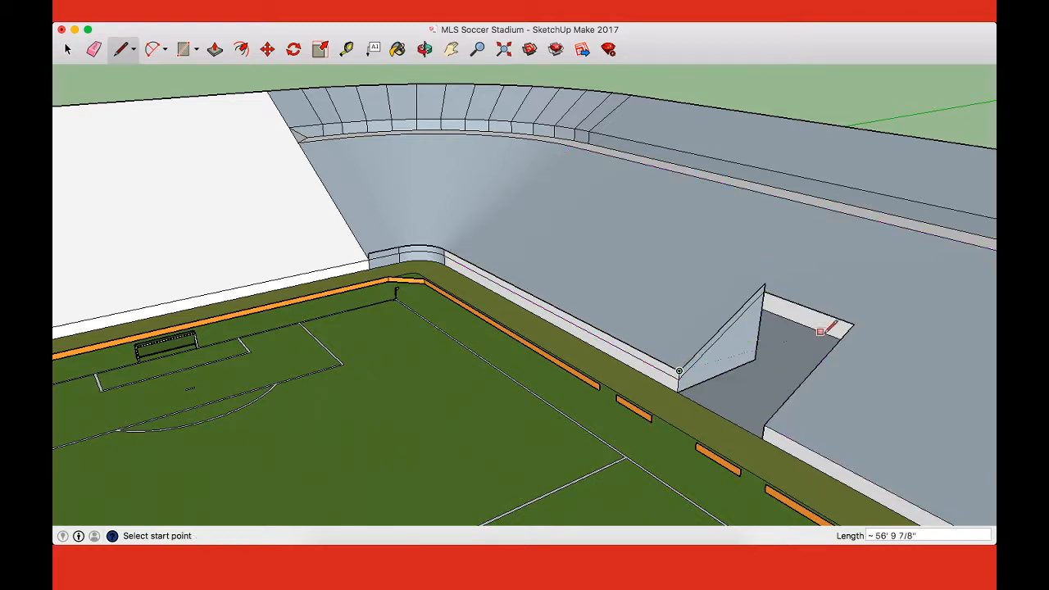
left_click(854, 323)
left_click(764, 282)
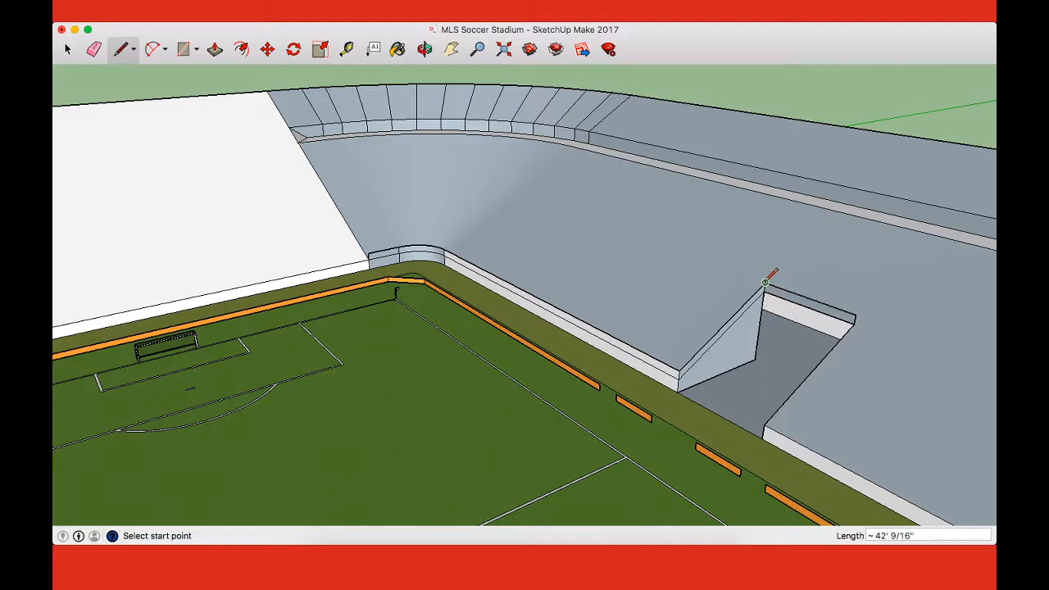
left_click(763, 424)
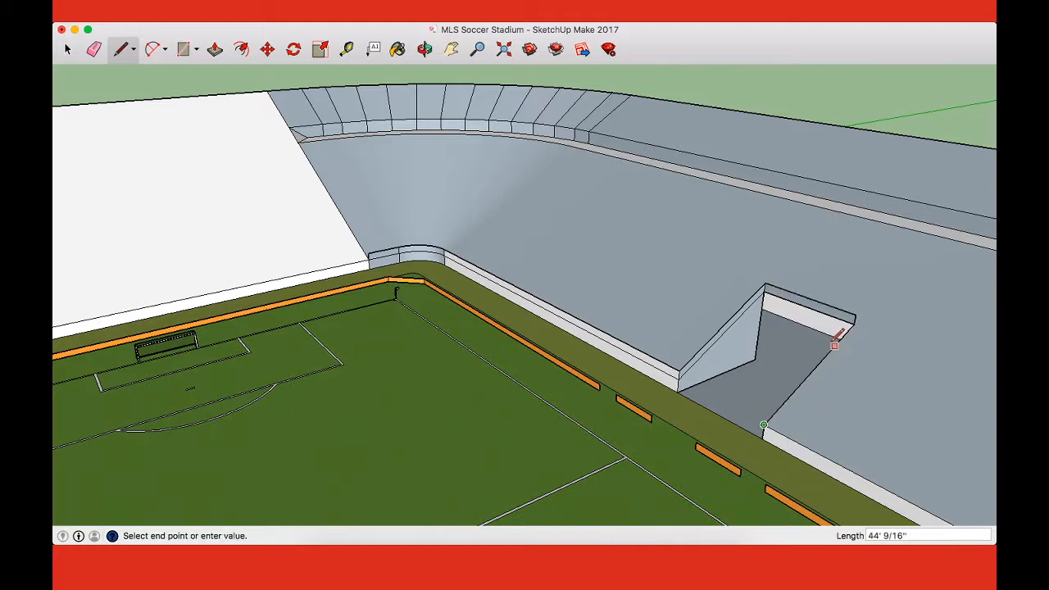
left_click(855, 314)
Step: Raise the front wall beyond the tunnel with a vertical line at the next curved corner and a straight top edge back to the tunnel's raised corner
middle_click_drag(805, 324, 819, 378)
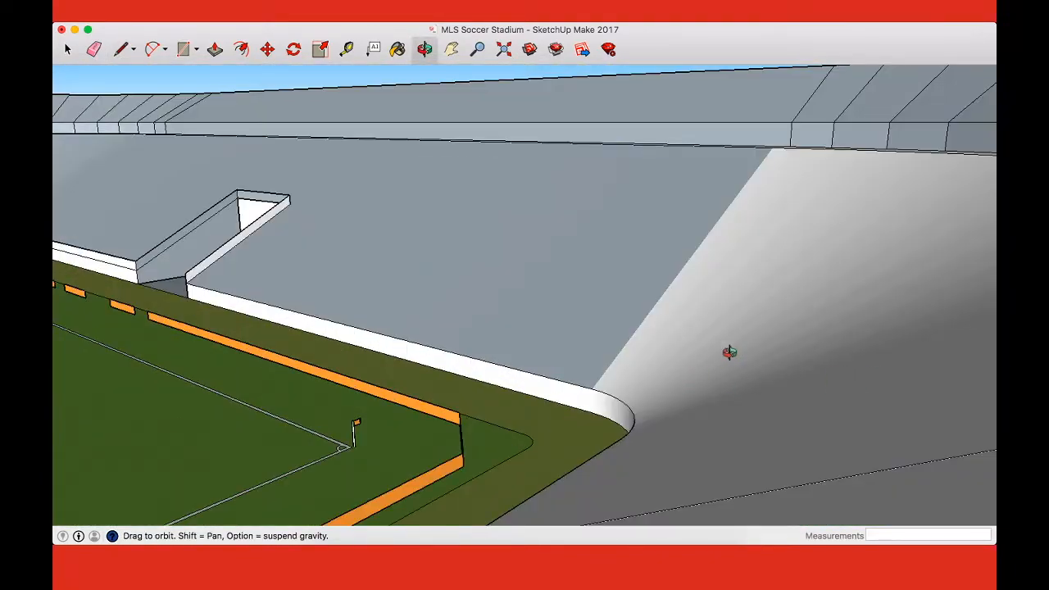
middle_click_drag(713, 349, 809, 368)
left_click(613, 380)
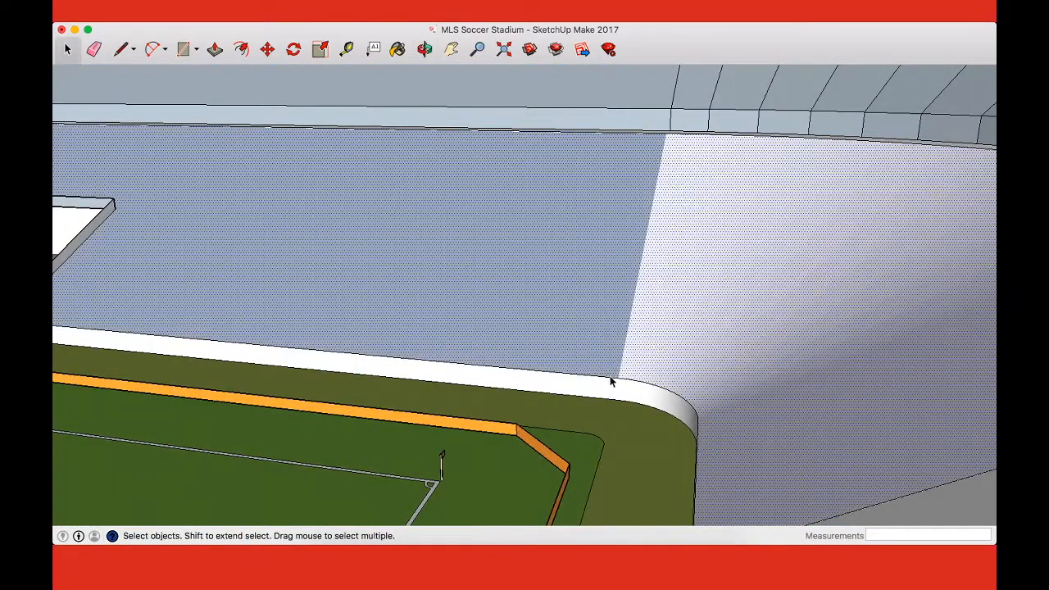
left_click(609, 377)
key("l")
left_click(618, 376)
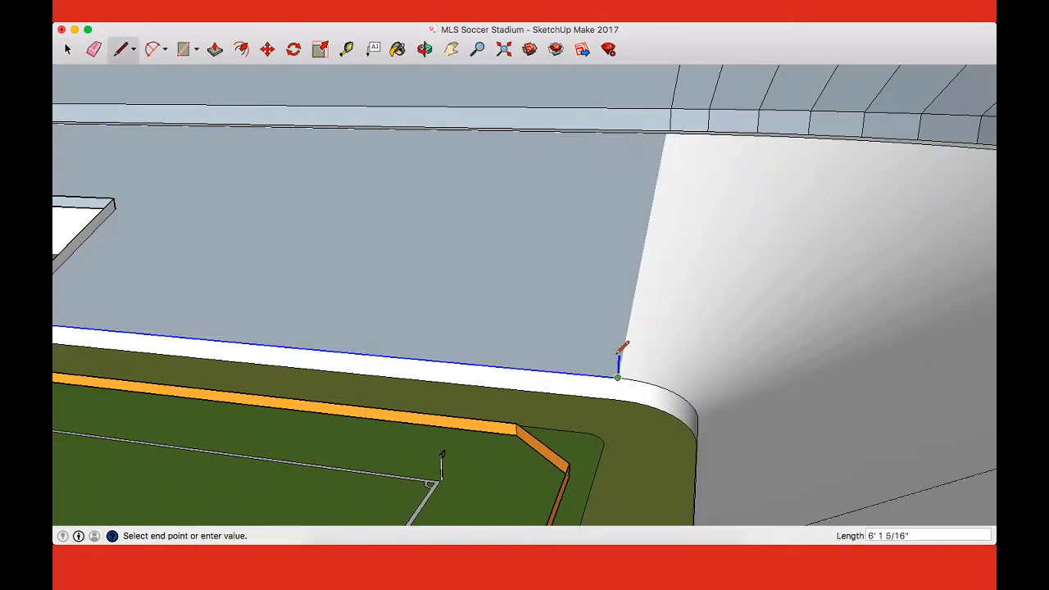
middle_click_drag(590, 363, 817, 381, "shift")
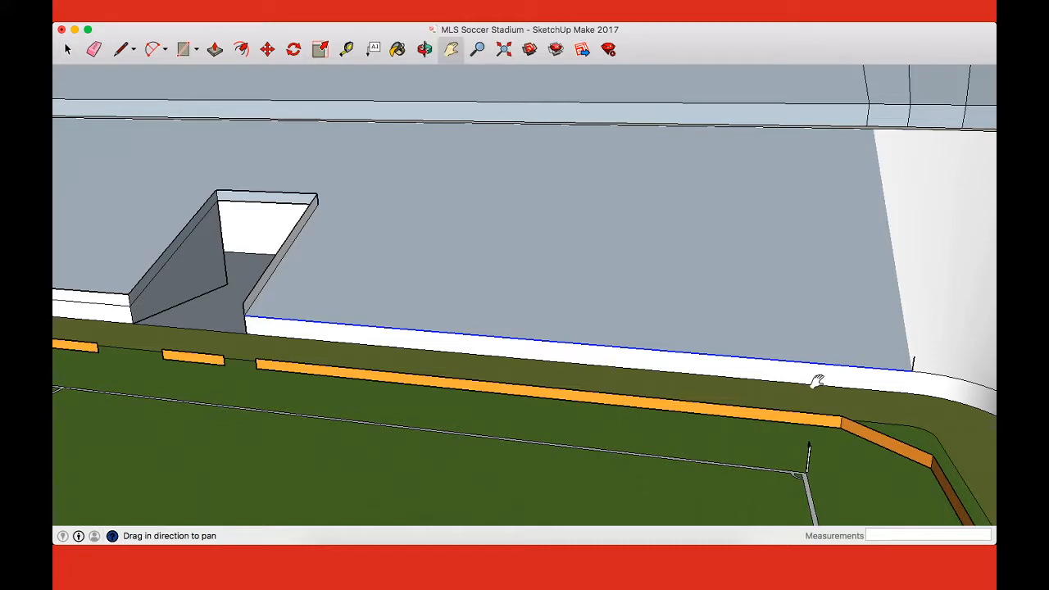
left_click(245, 305)
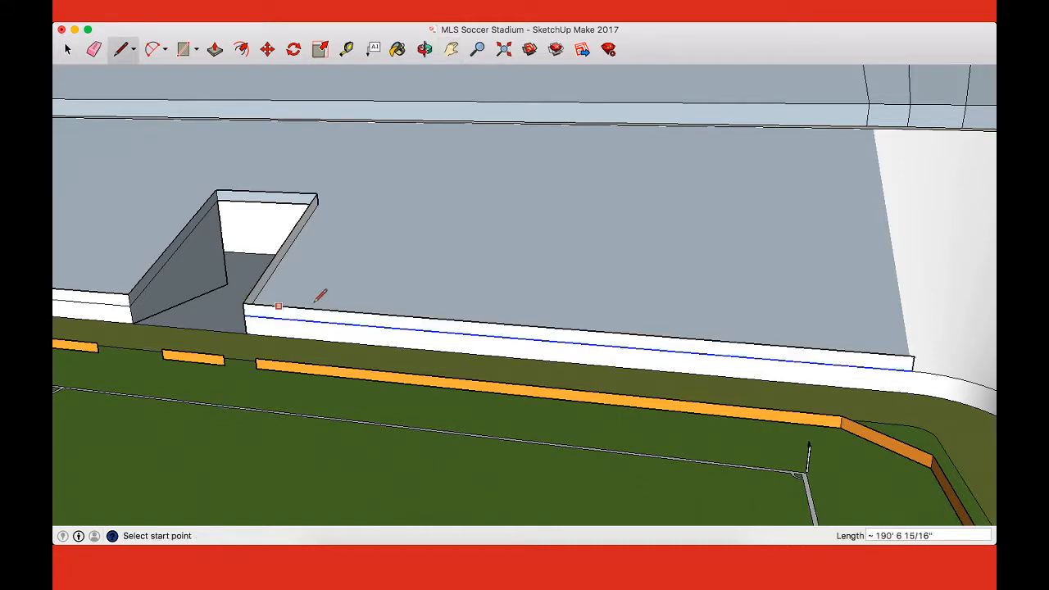
Step: Draw a vertical line at the second curved corner's far end and join its top to the raised front wall's end
middle_click_drag(339, 298, 737, 291)
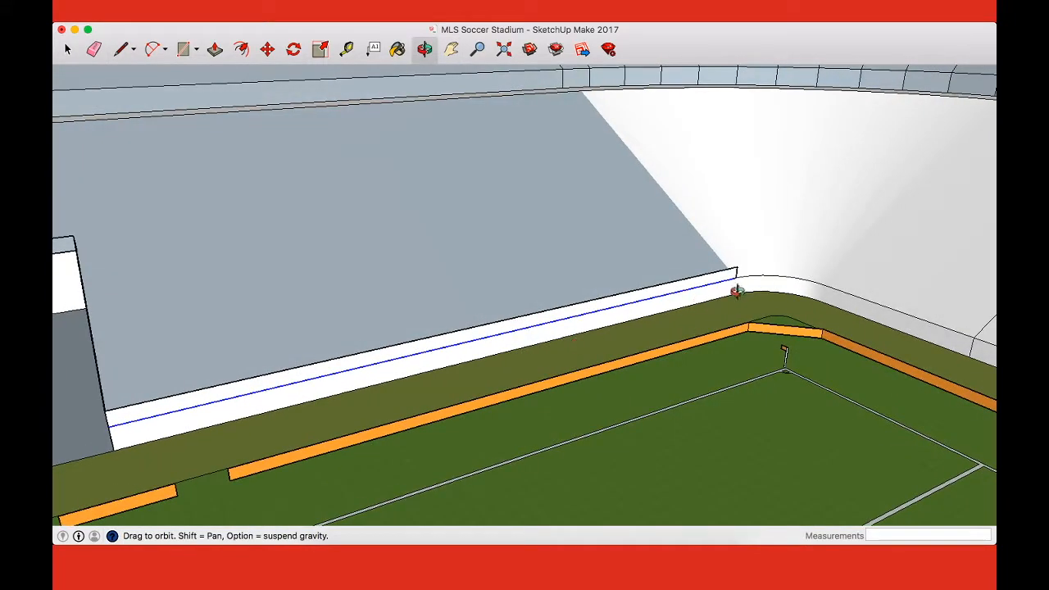
middle_click_drag(807, 270, 809, 273)
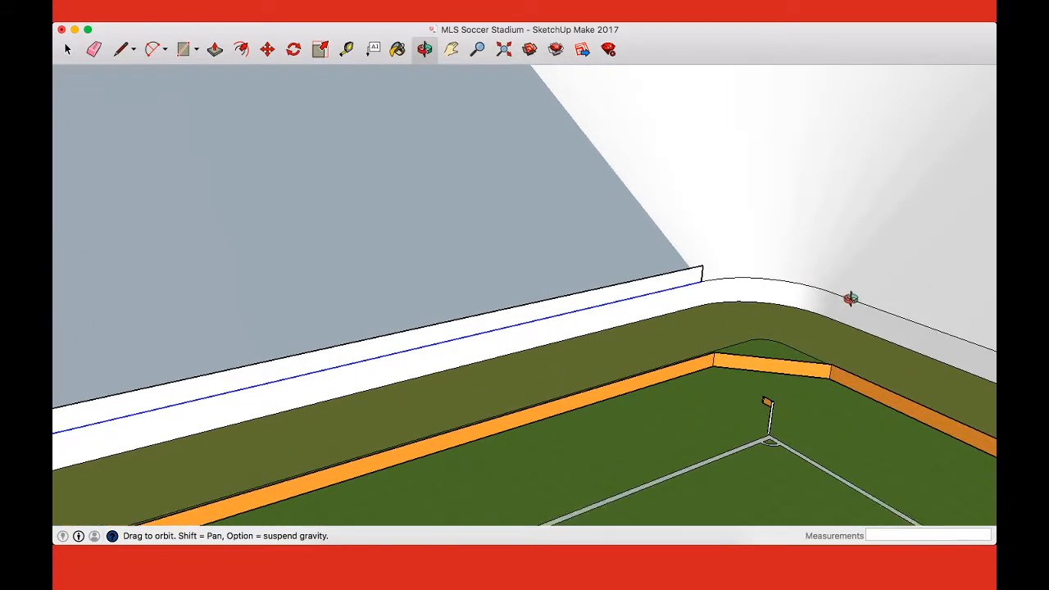
key("space")
key("l")
left_click(834, 278)
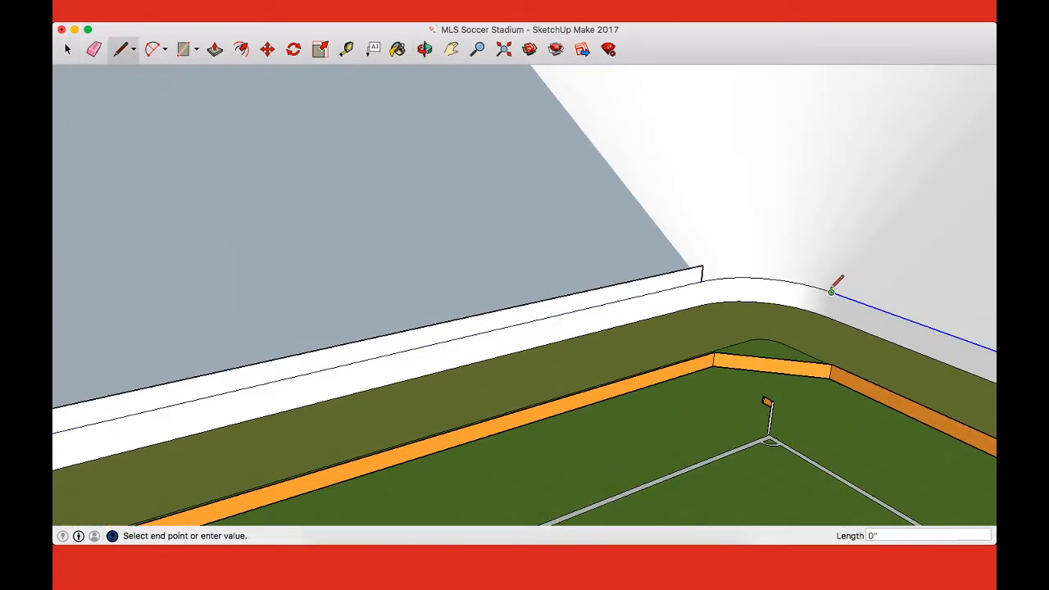
left_click(703, 267)
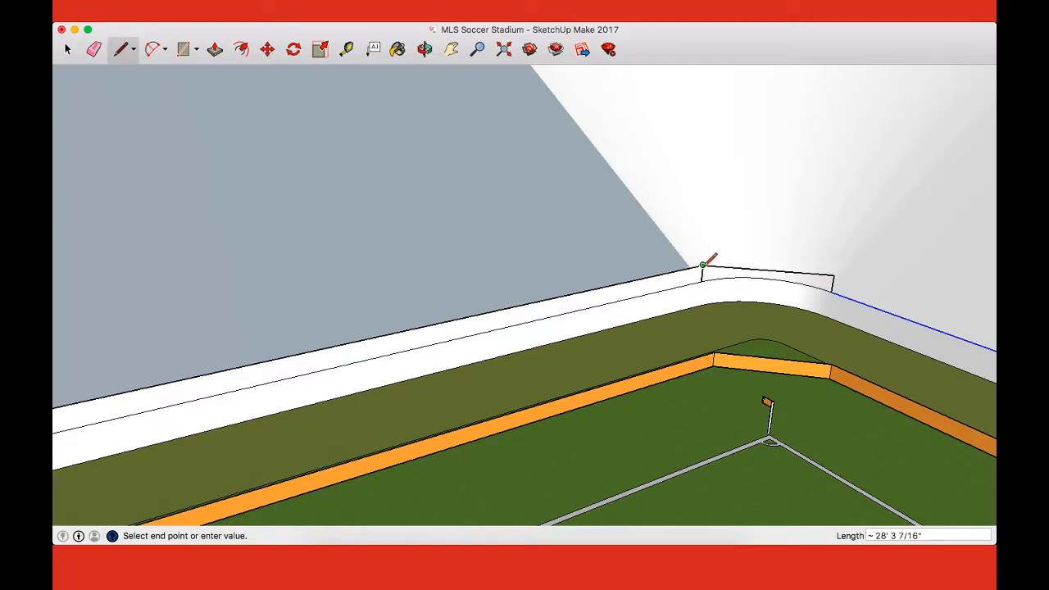
scroll(791, 266, "up", 5)
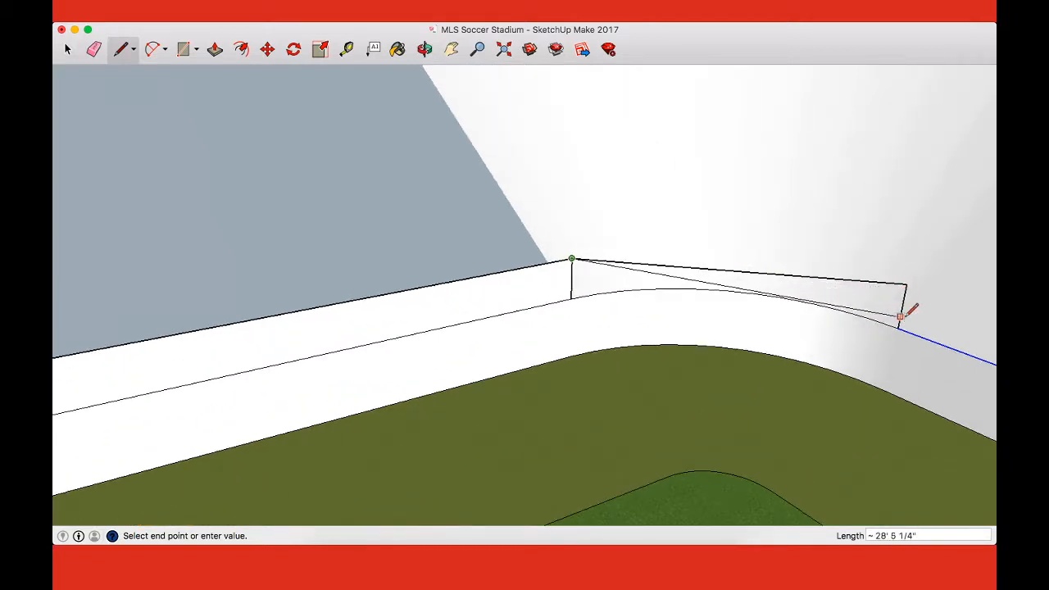
middle_click_drag(870, 314, 831, 321)
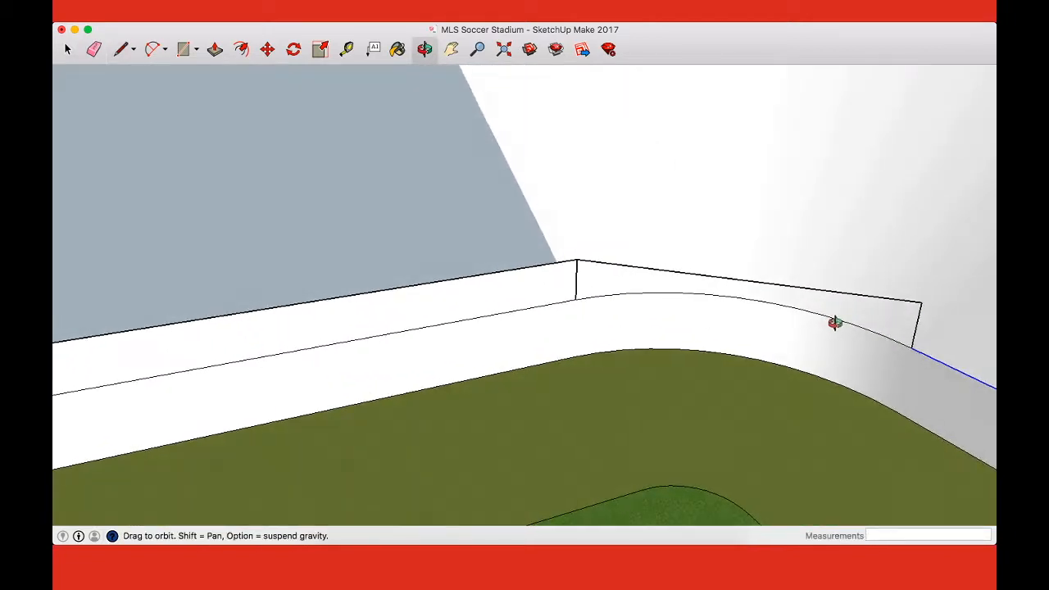
key("space")
key("super+v")
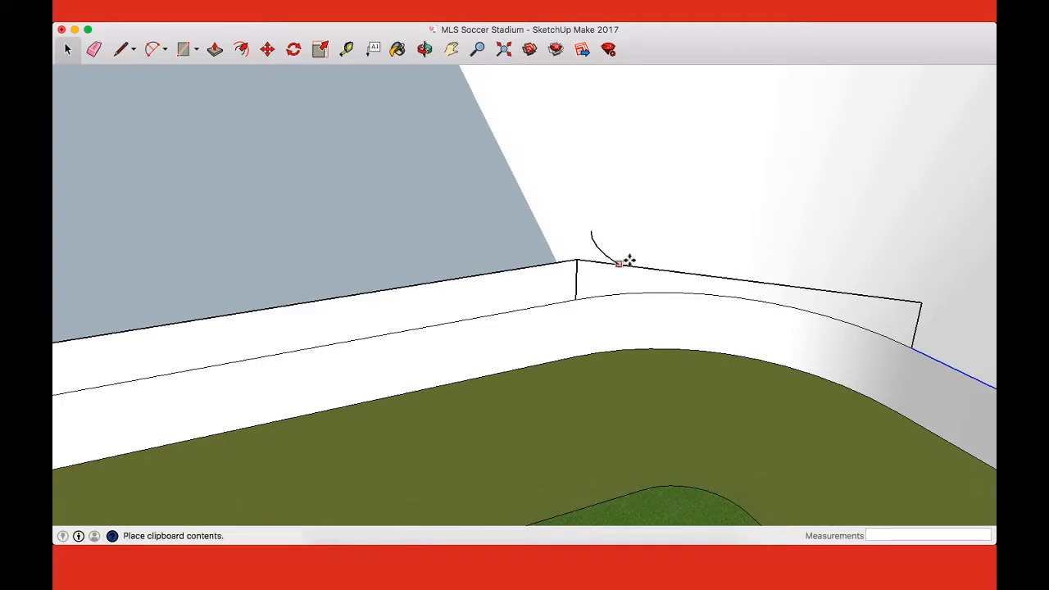
key("Escape")
Step: Draw an arc along the second corner's curved upper wall edge between the two vertical lines and select it for copying
left_click(668, 295)
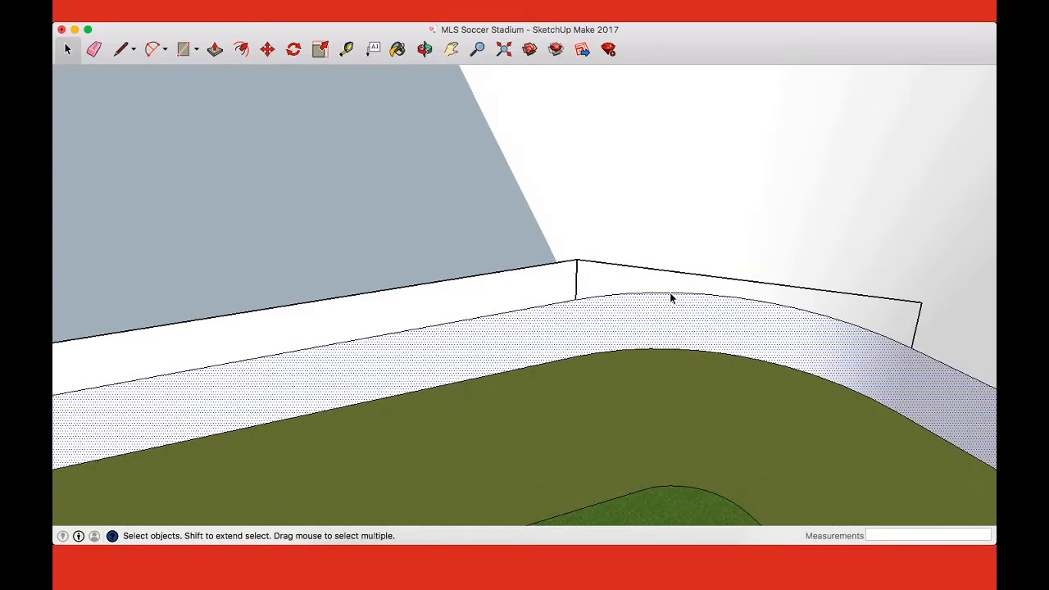
key("a")
left_click(576, 300)
left_click(911, 348)
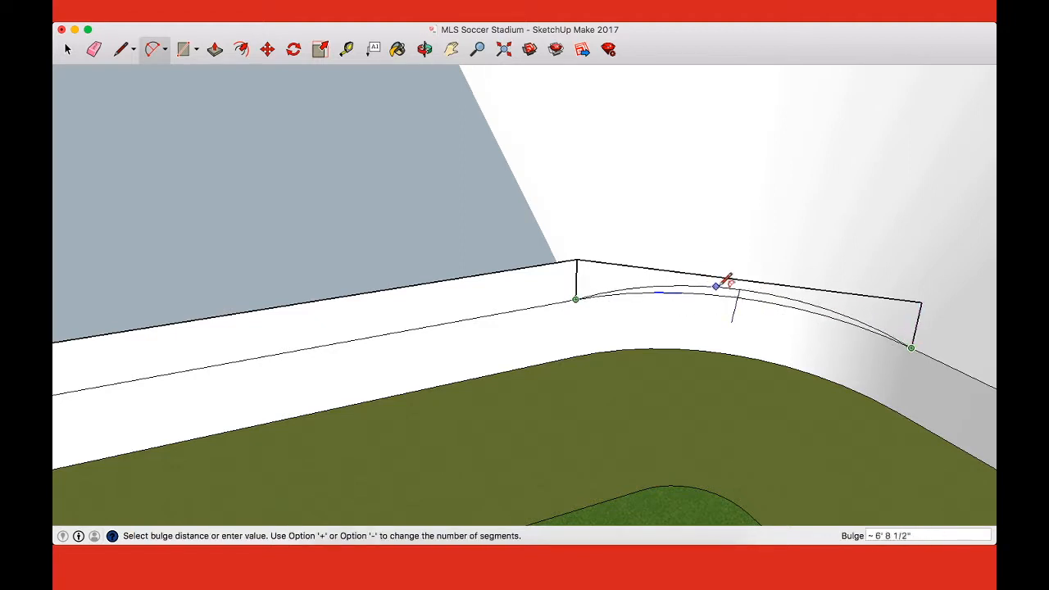
left_click(747, 294)
key("space")
left_click(730, 300)
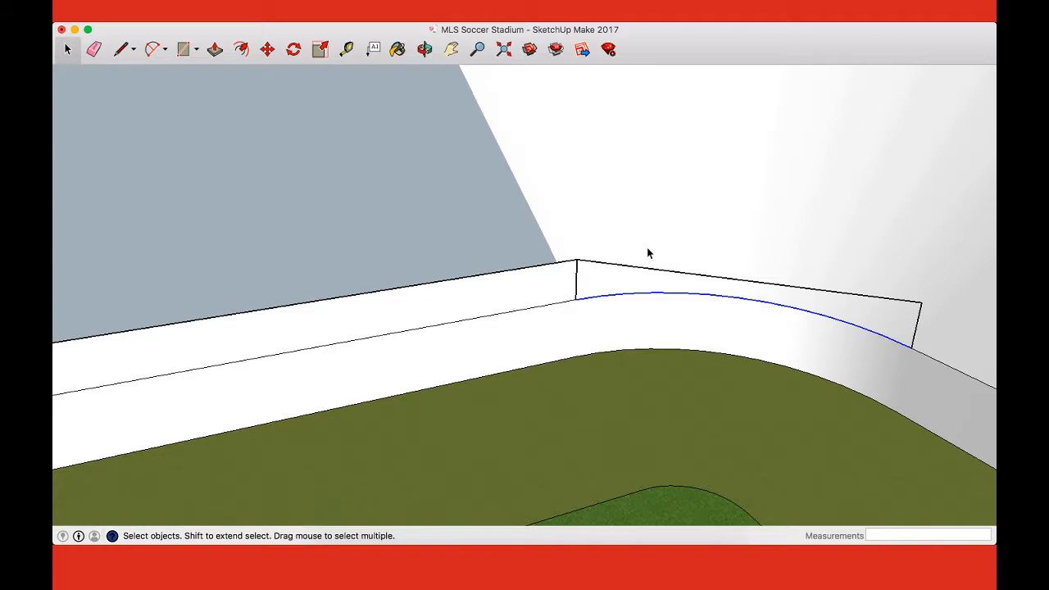
Step: Try to paste a copy of the arc onto the top of the corner's first vertical line
key("super+v")
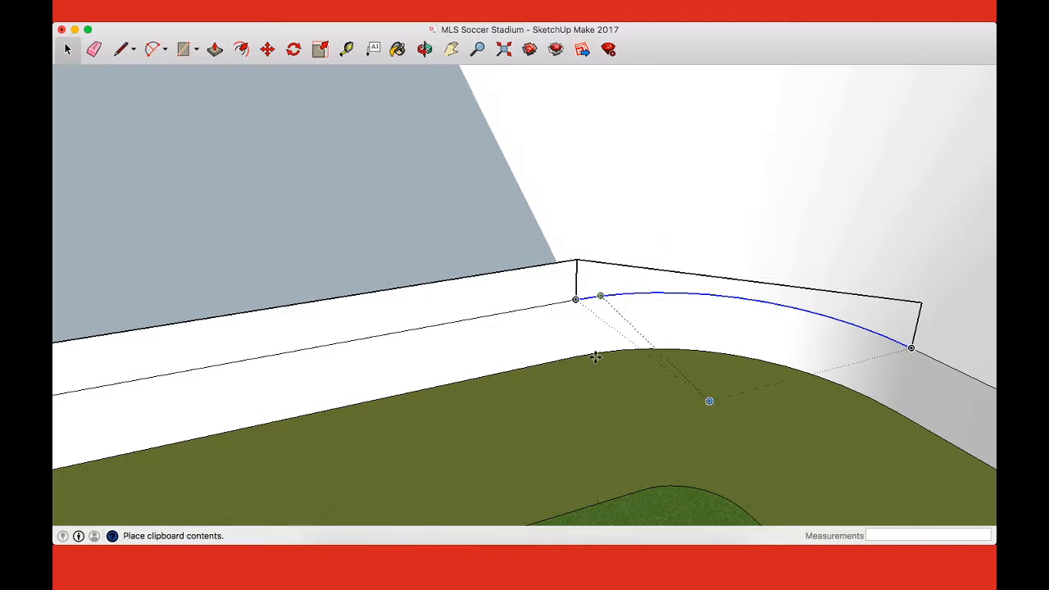
scroll(542, 519, "down", 2)
scroll(551, 518, "up", 2)
key("Escape")
key("super+v")
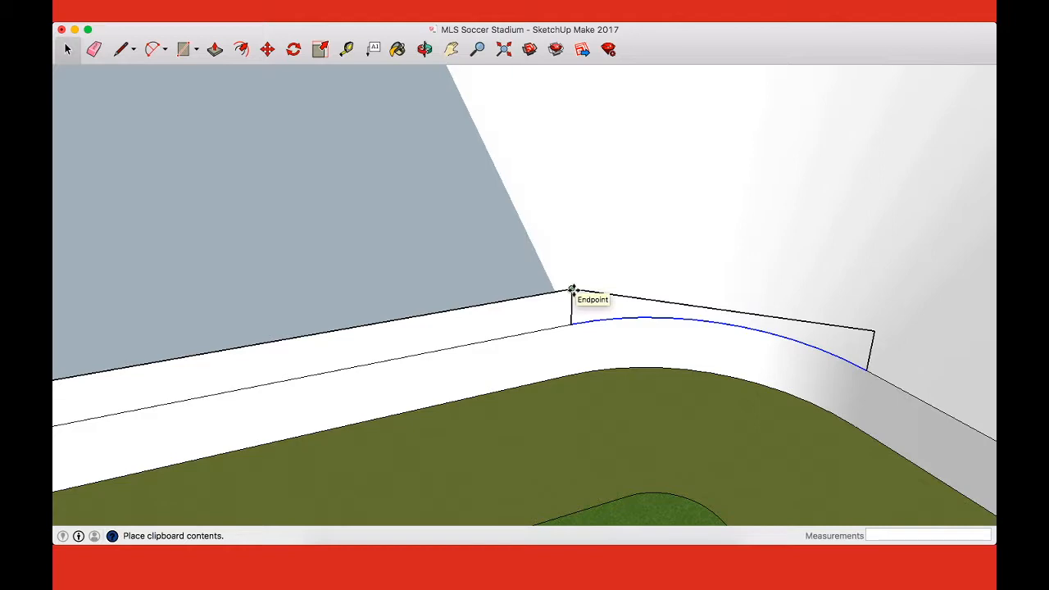
left_click(572, 290)
middle_click_drag(710, 320, 641, 366)
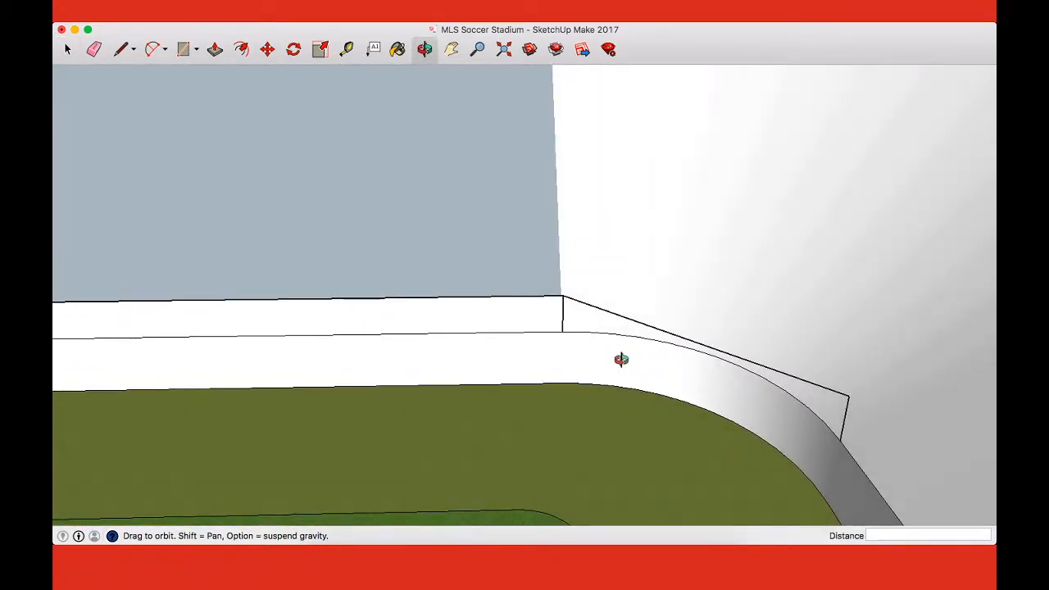
key("space")
Step: Paste the arc beside the corner and move it by its endpoint onto the raised front wall's upper end
key("super+v")
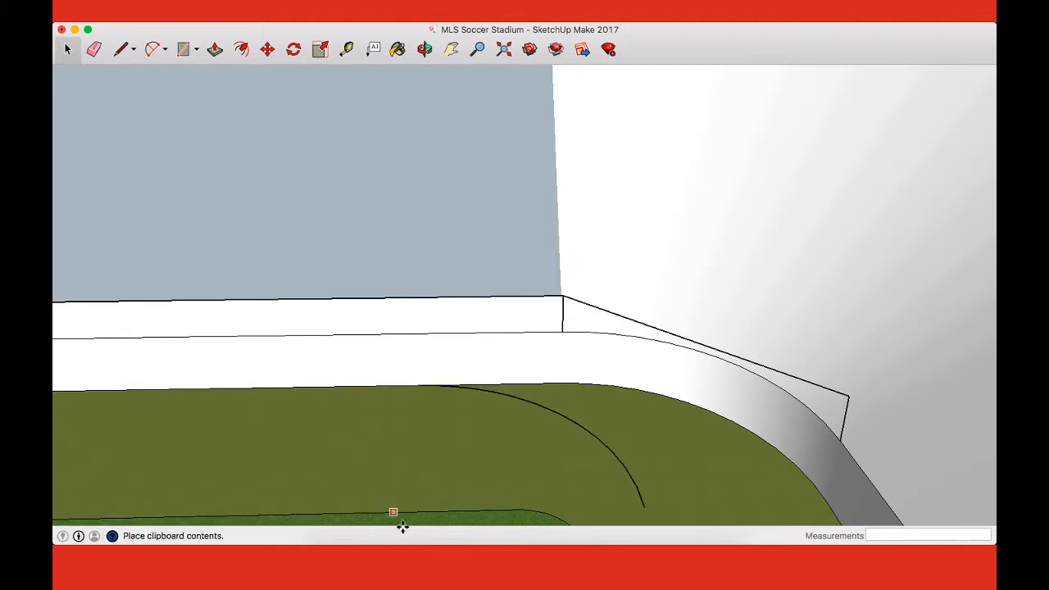
scroll(372, 204, "down", 3)
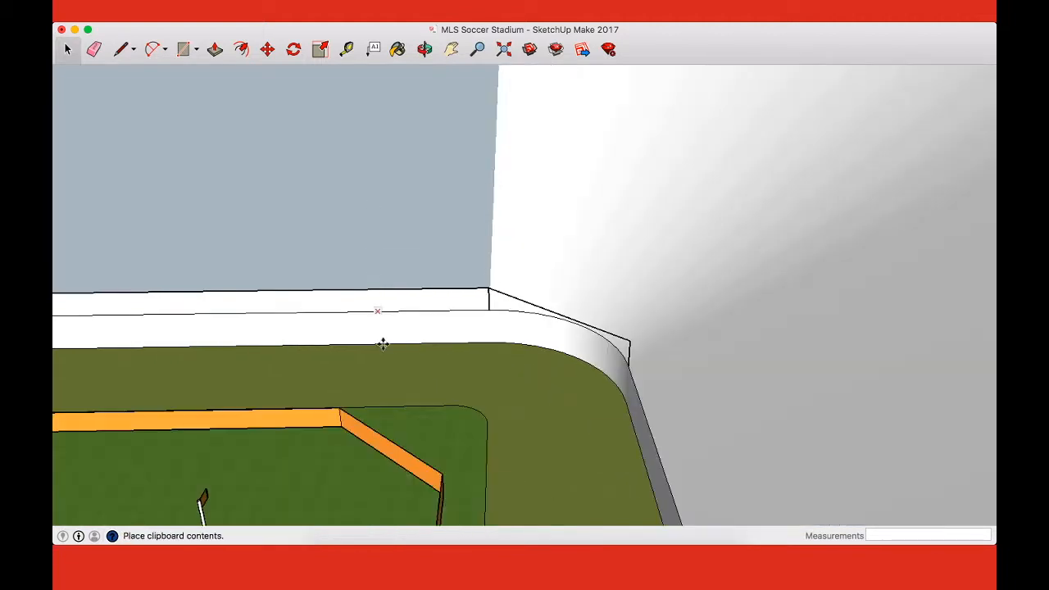
left_click(409, 436)
key("m")
left_click(423, 364)
left_click(489, 290)
Step: Erase the straight line between the raised arc's ends and draw one between the lower arc's ends, closing a horizontal half-round face
scroll(594, 300, "up", 2)
scroll(599, 300, "up", 2)
key("e")
left_click(416, 310)
key("l")
left_click(326, 326)
left_click(695, 517)
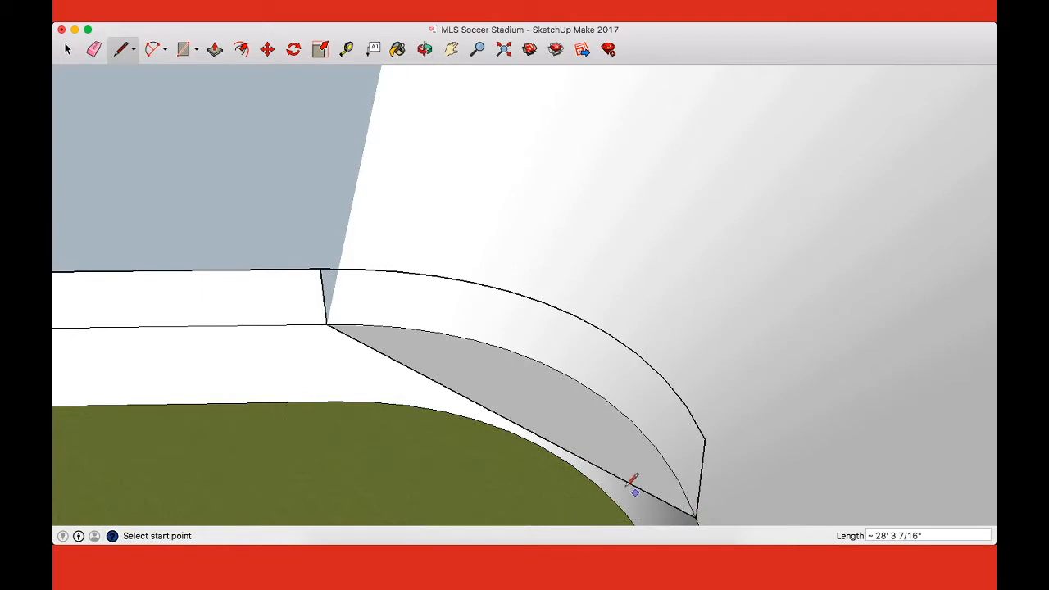
Step: Push/pull the half-round face up to the raised arc and erase its flat front, leaving a raised curved wall in the second corner
middle_click_drag(576, 419, 730, 424)
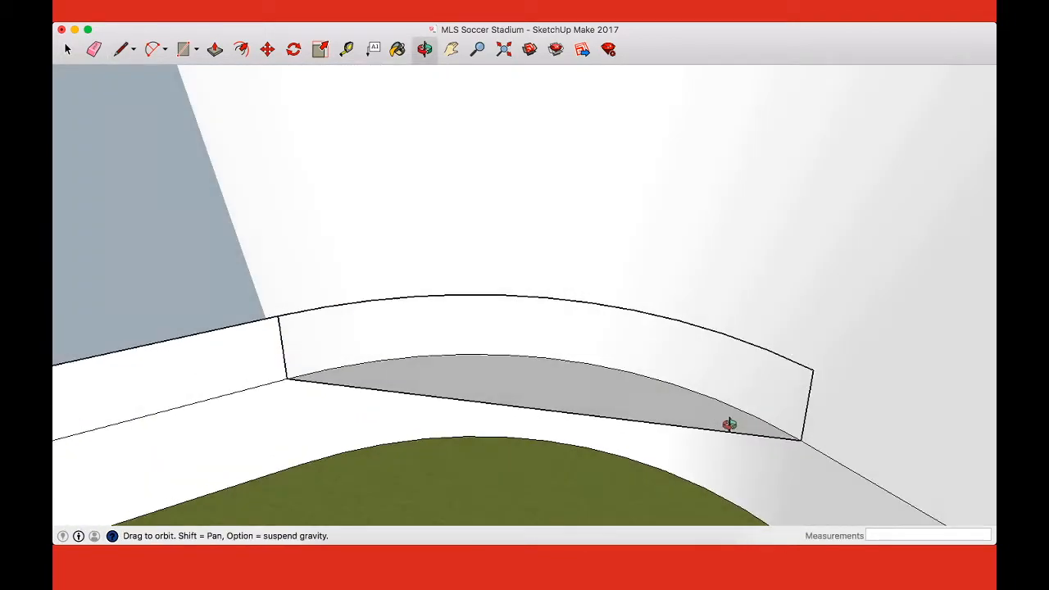
key("p")
left_click(595, 407)
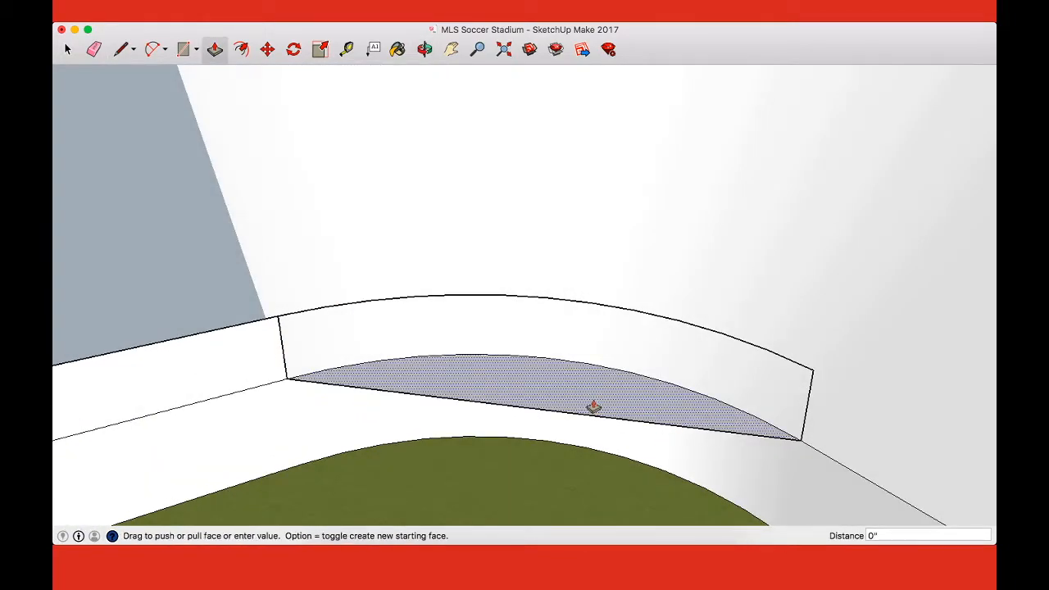
left_click(809, 374)
mouse_move(584, 412)
middle_mouse_down()
mouse_move(655, 300)
mouse_move(662, 253)
mouse_move(585, 405)
mouse_move(590, 366)
middle_mouse_up()
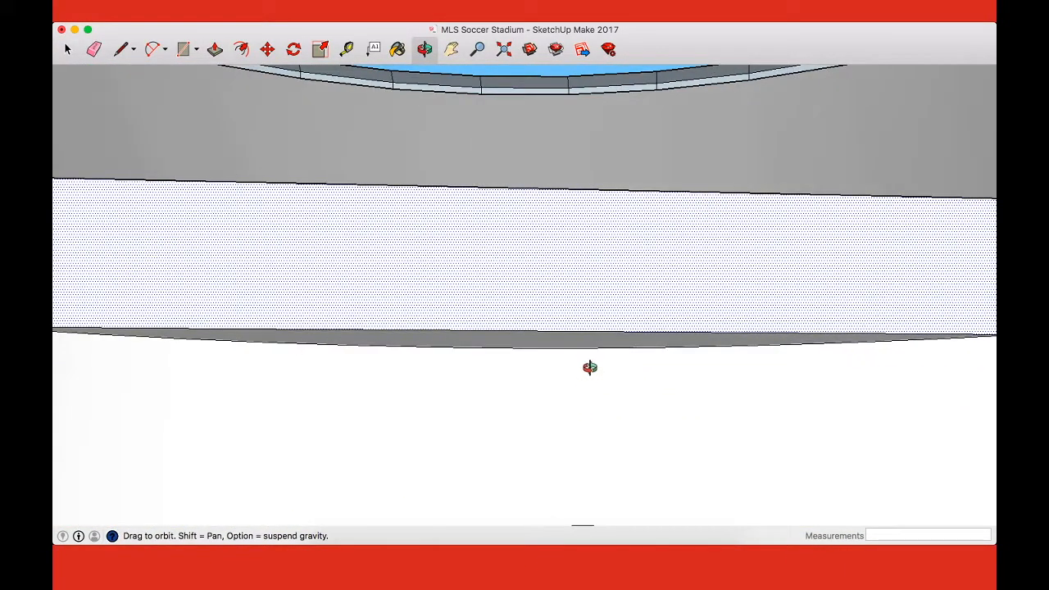
key("e")
left_click_drag(575, 214, 579, 175)
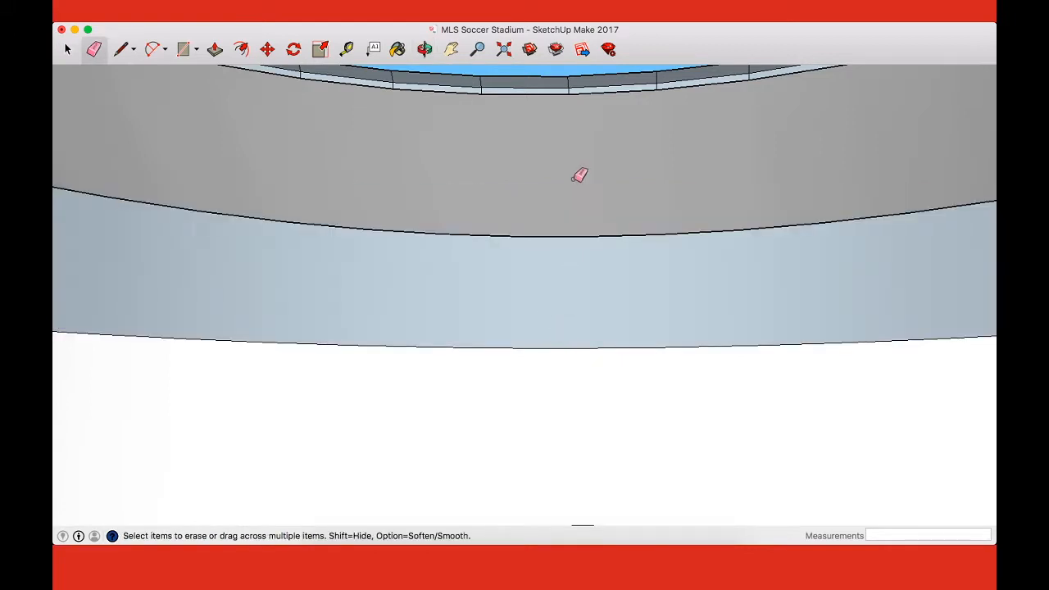
Step: Draw a vertical line at the seating section's near edge to the raised wall height, and a 50' line from its top to the second corner's raised wall
middle_click_drag(579, 186, 334, 396)
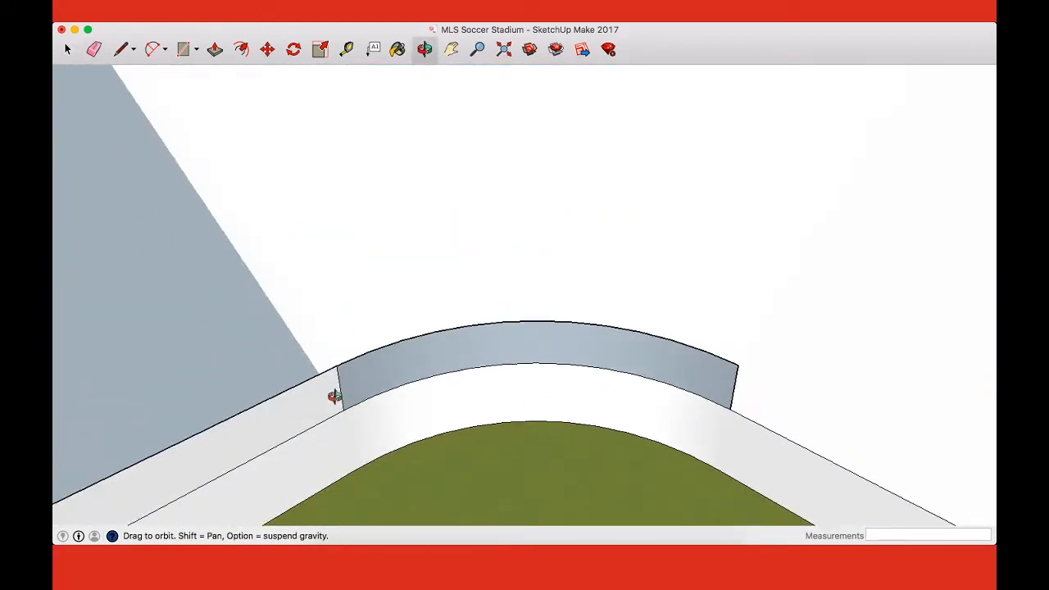
middle_click_drag(795, 400, 847, 416)
key("l")
left_click(486, 326)
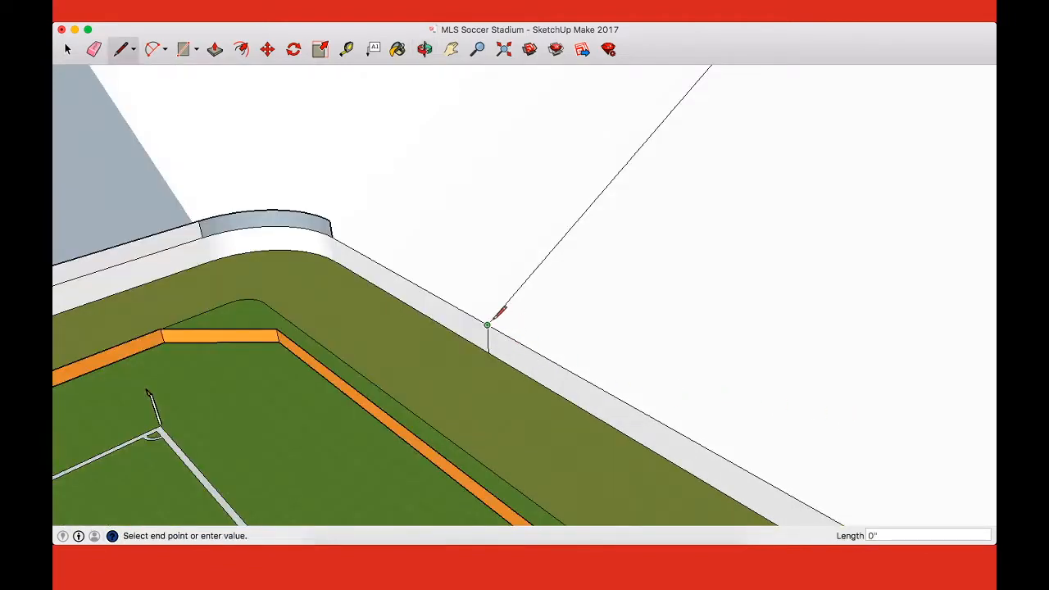
left_click(329, 221)
left_click(329, 221)
scroll(341, 244, "down", 10)
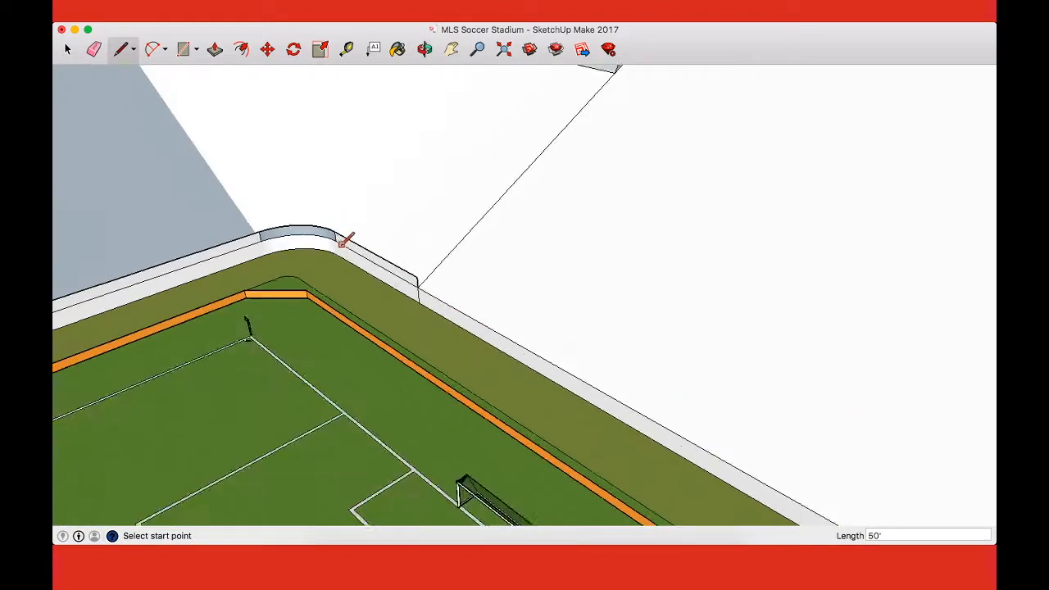
Step: Draw a 4' vertical line where the goal-end wall meets the third corner's curve, and connect its top to the raised wall already begun there
scroll(587, 395, "up", 3)
scroll(559, 373, "up", 2)
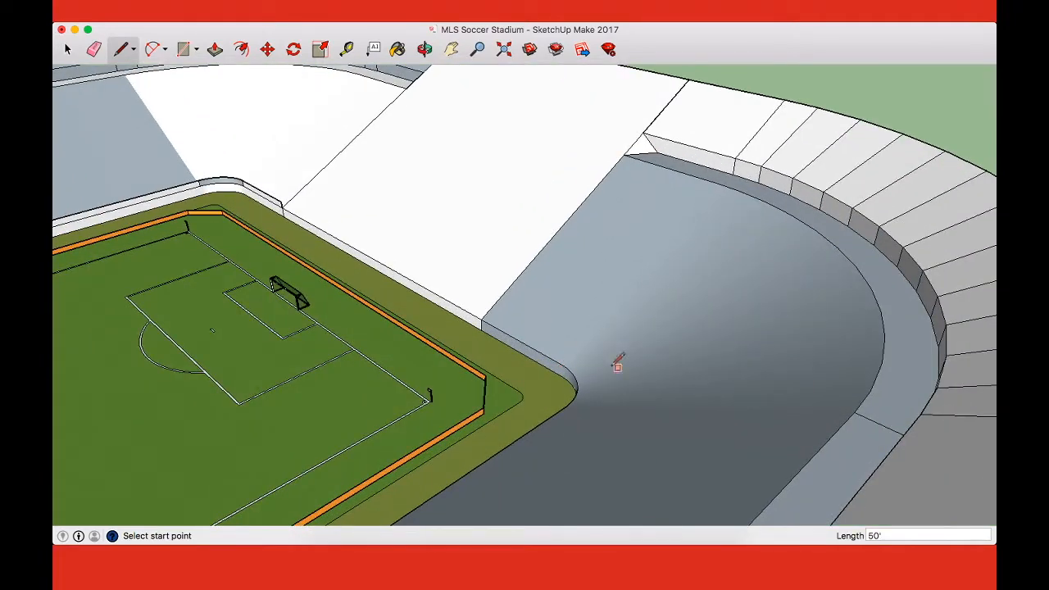
key("space")
left_click(531, 348)
scroll(529, 350, "up", 2)
key("l")
left_click(578, 374)
left_click(201, 154)
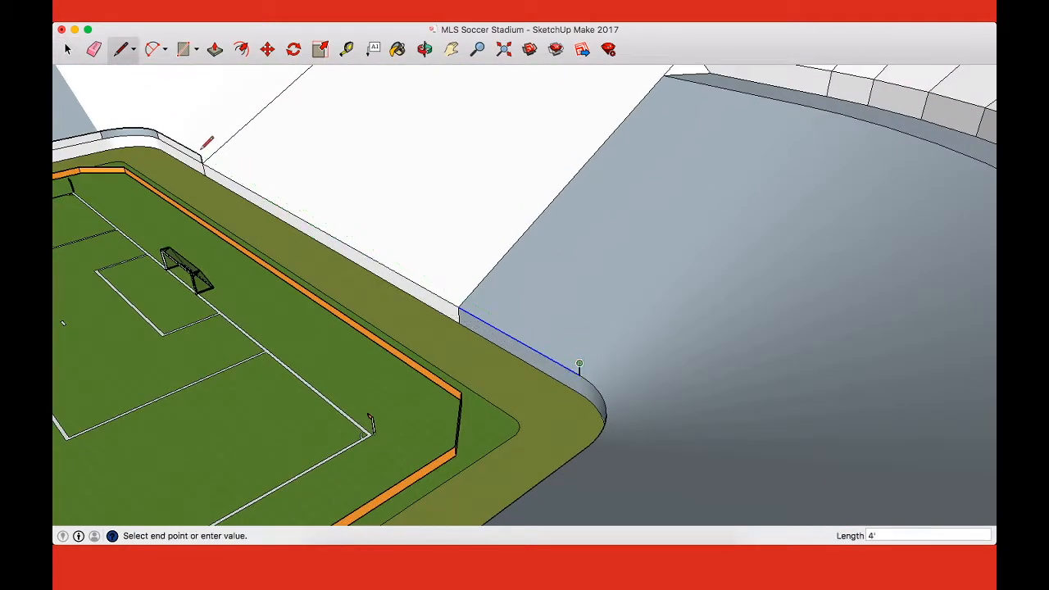
left_click(201, 155)
Step: Draw a vertical line at the third corner curve's other end, level with the raised wall, and join the two raised ends with a straight line
middle_click_drag(531, 301, 800, 246)
key("space")
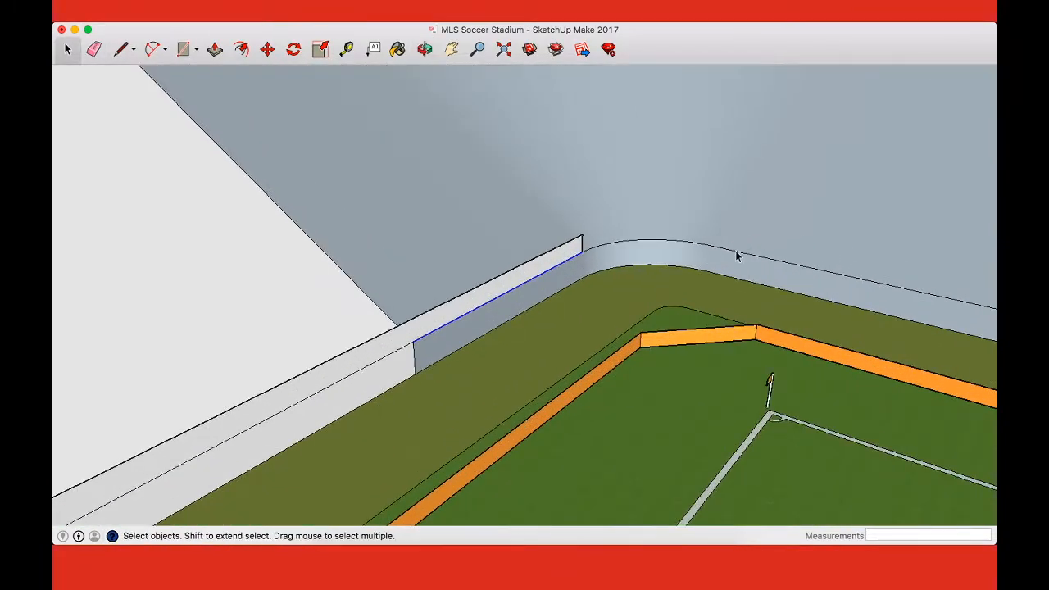
scroll(730, 257, "up", 3)
key("l")
left_click(689, 237)
left_click(702, 211)
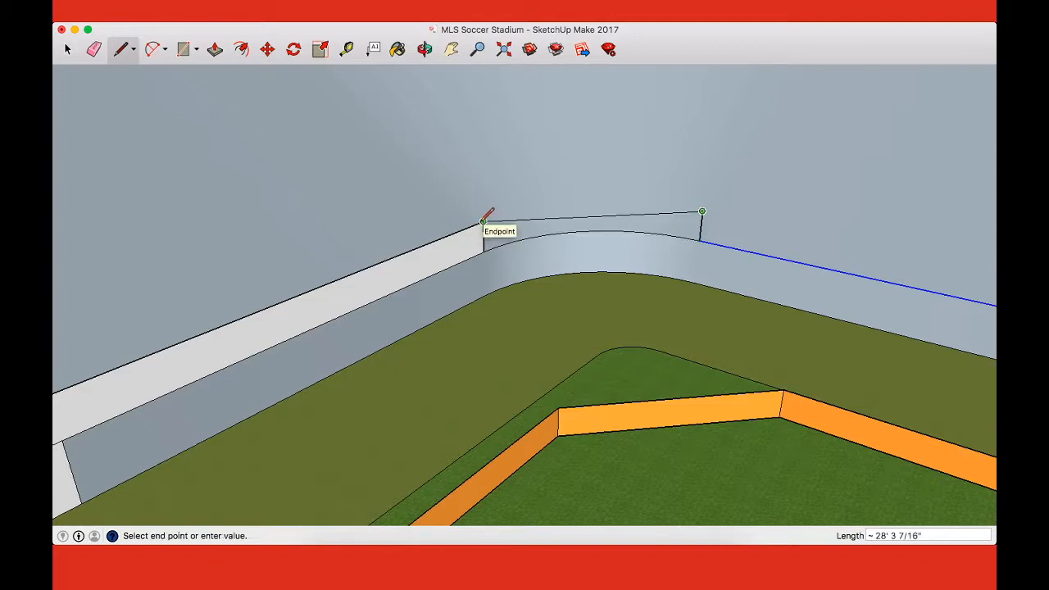
left_click(484, 221)
scroll(483, 219, "up", 3)
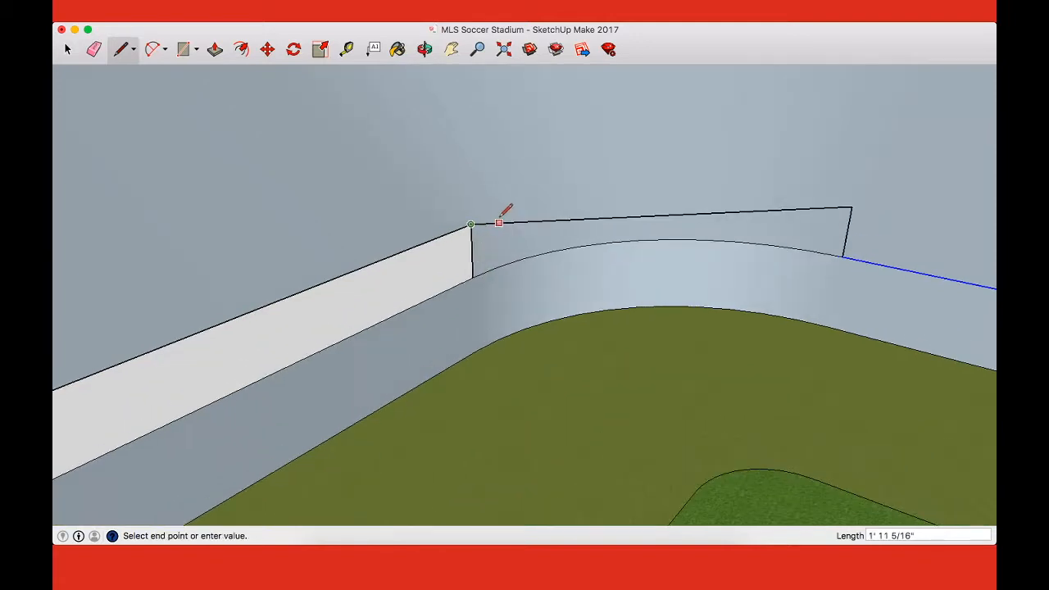
Step: Draw an arc over the third corner's existing wall curve, between the feet of the two vertical lines
key("a")
left_click(471, 223)
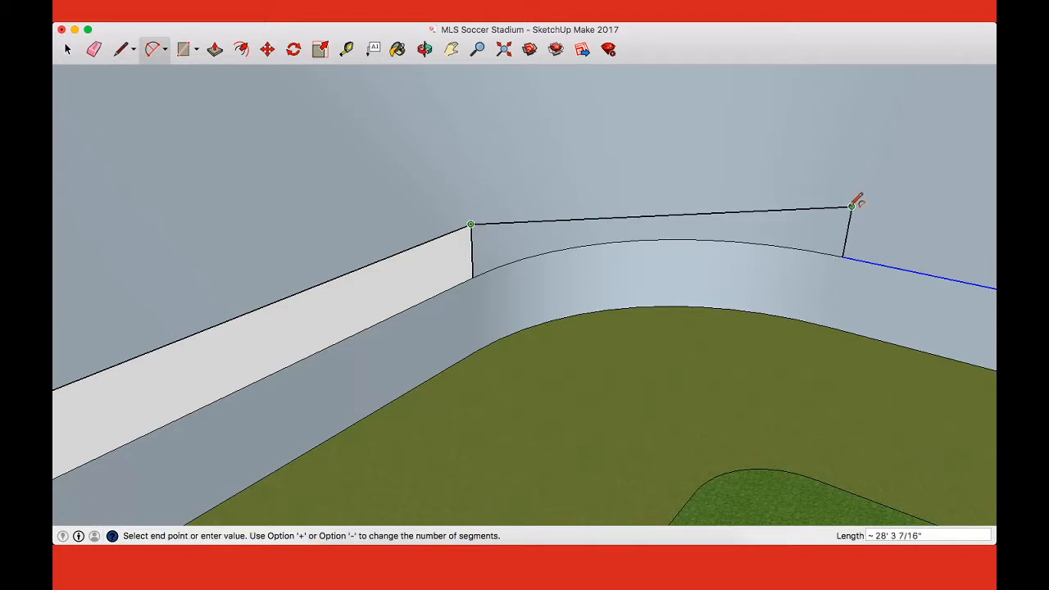
key("Escape")
left_click(473, 276)
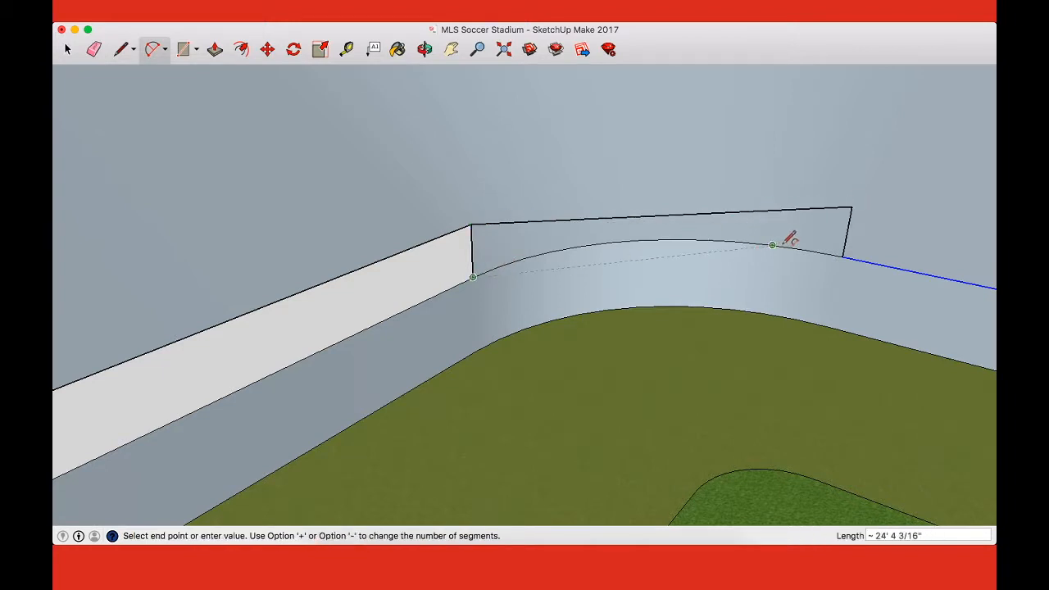
left_click(843, 256)
left_click(641, 239)
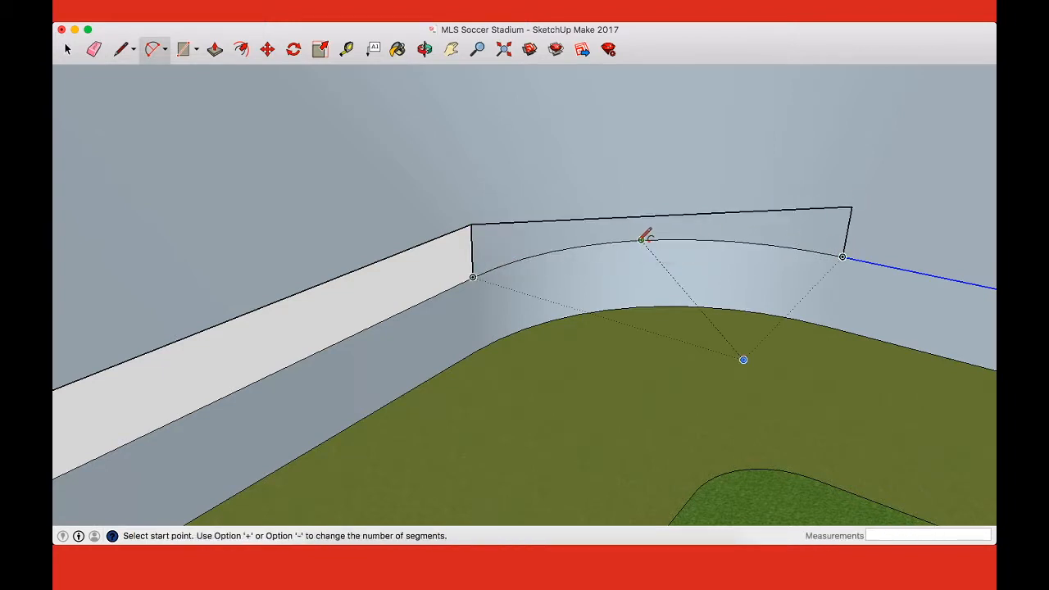
Step: Copy the third corner's arc and paste it so that it spans the tops of the two vertical lines
key("space")
left_click(632, 242)
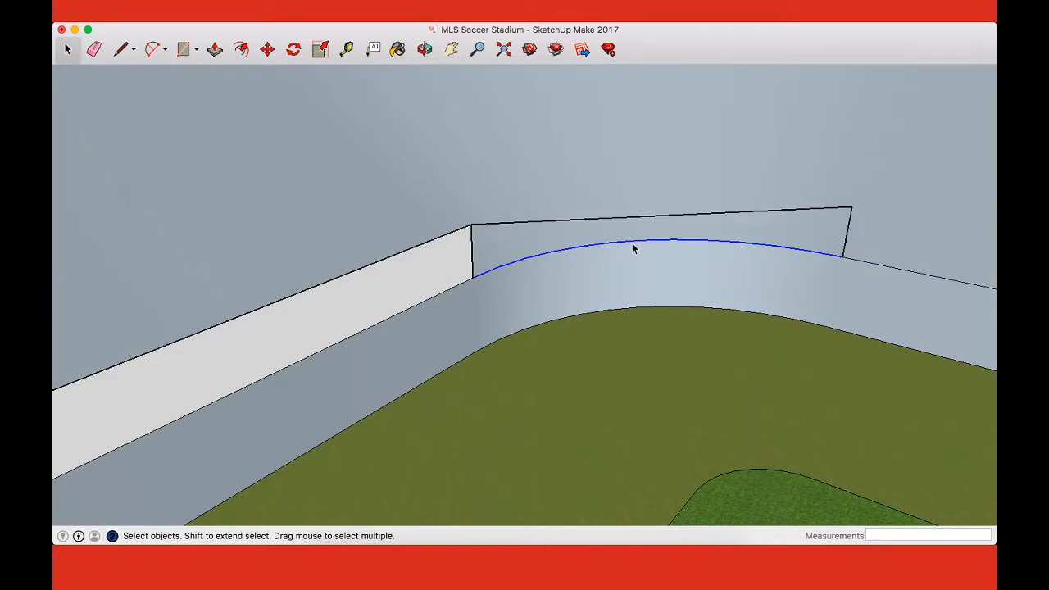
key("super+c")
key("super+v")
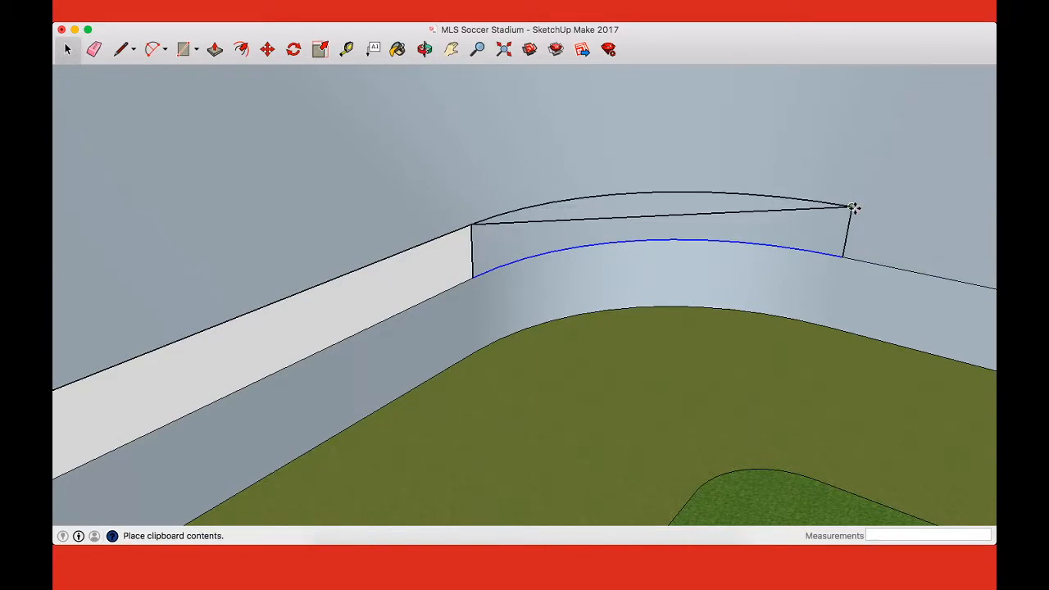
left_click(852, 207)
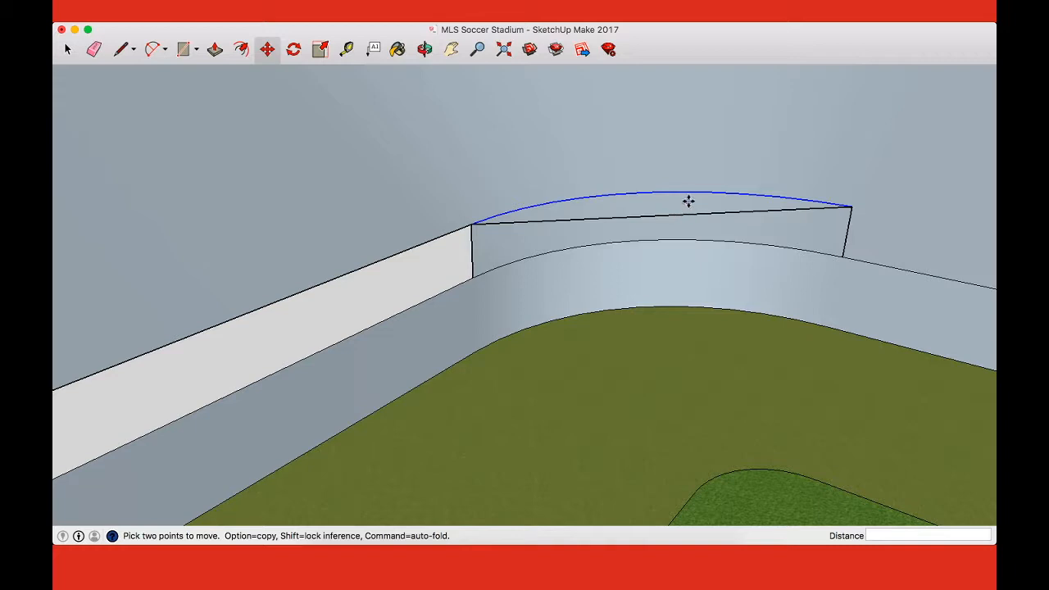
Step: Draw a line between the third corner's lower arc ends and push/pull the half-round face 4' up to the raised arc
key("l")
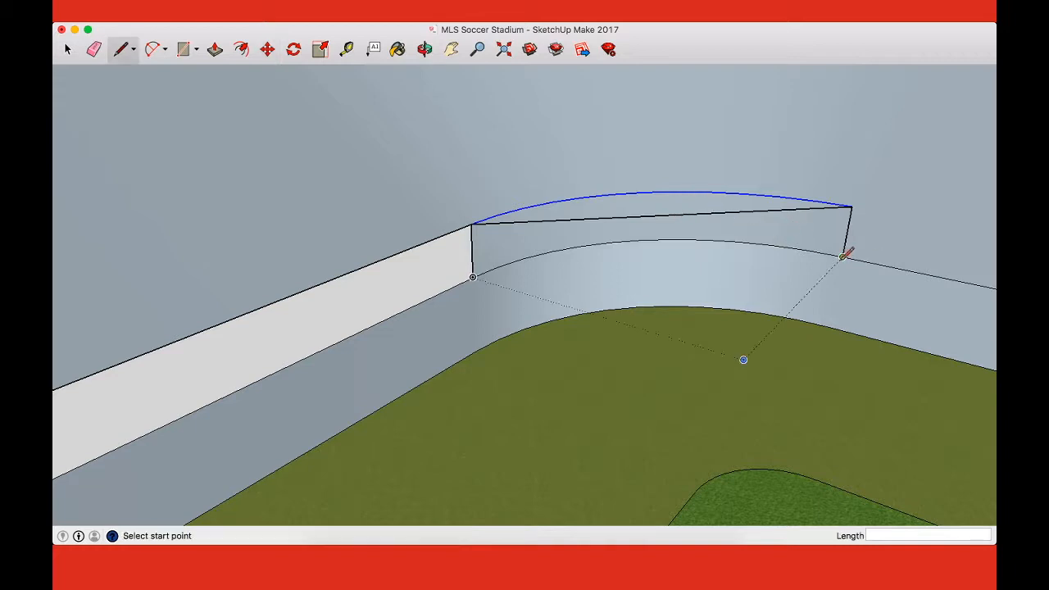
left_click(844, 256)
left_click(473, 276)
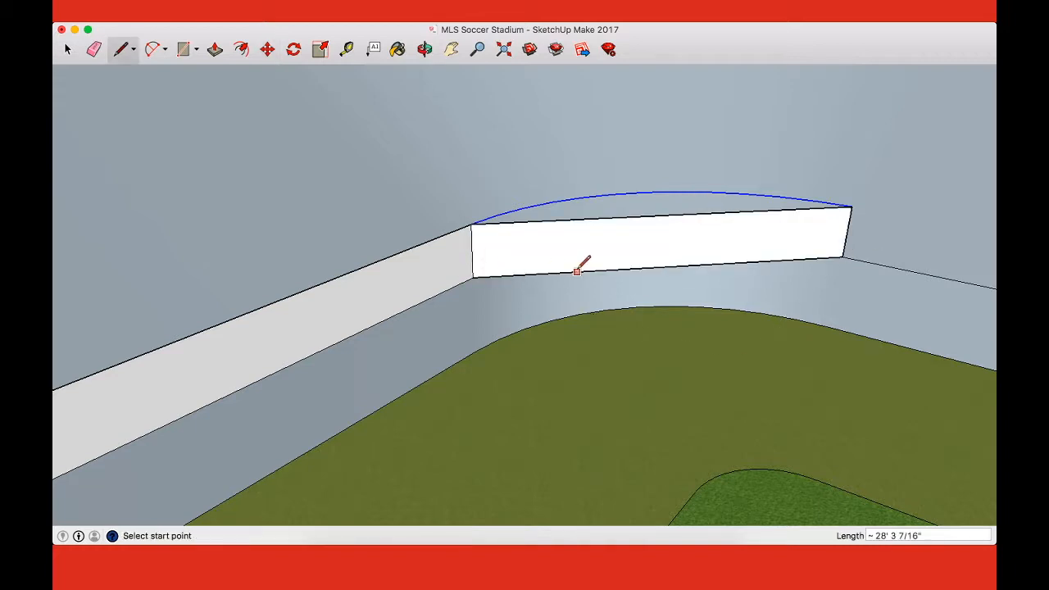
key("o")
left_click_drag(637, 257, 655, 416)
key("p")
left_click_drag(633, 233, 668, 182)
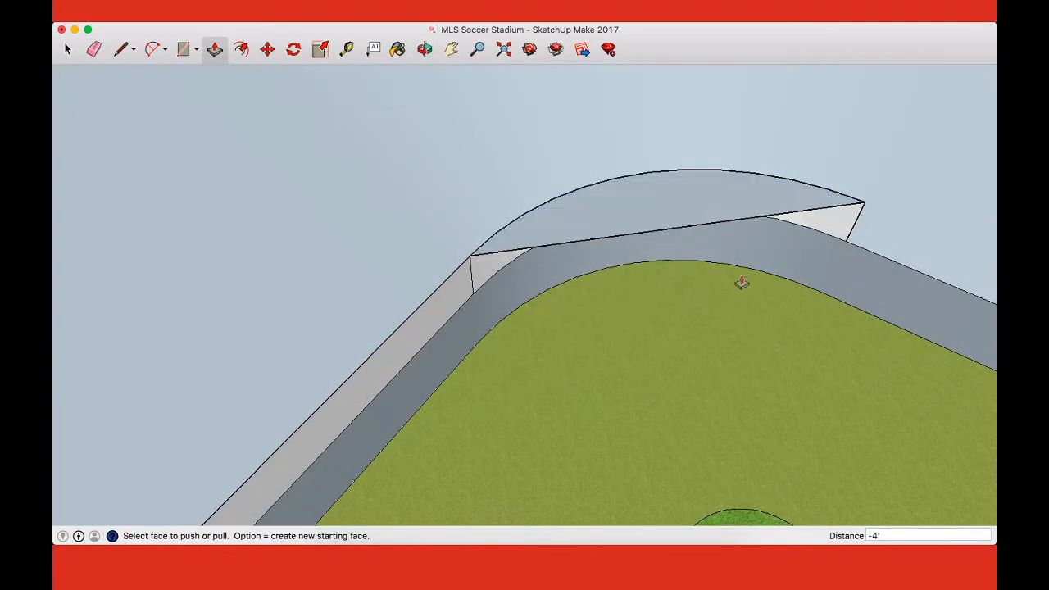
Step: Erase the straight edge between the raised arc's ends, leaving only the raised curved wall in the third corner
key("o")
left_click_drag(743, 283, 670, 71)
left_click_drag(660, 241, 658, 275)
key("e")
left_click(662, 207)
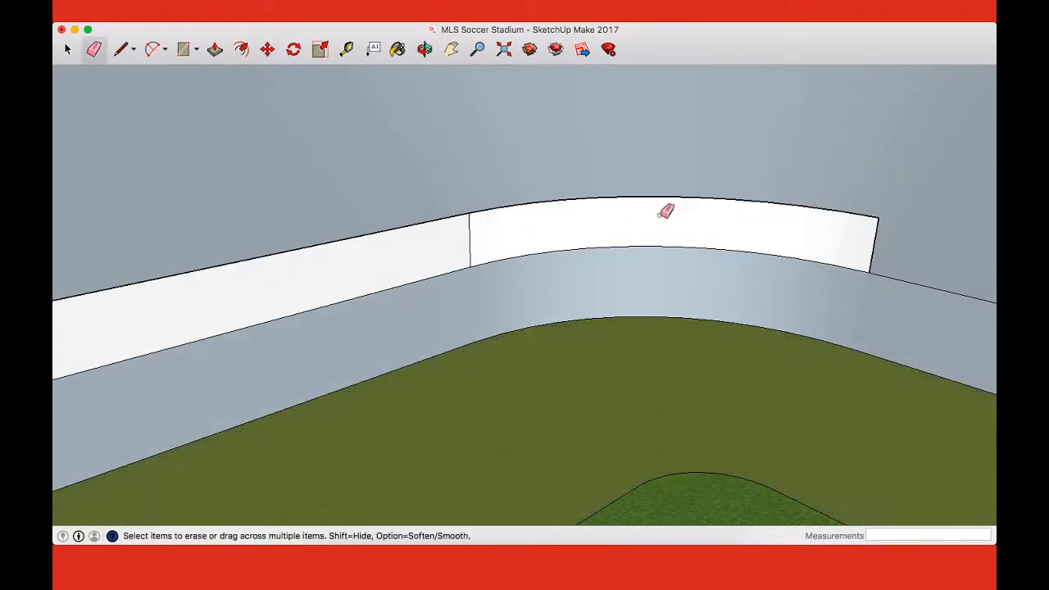
Step: Draw a 4' vertical line at the far end of the long sideline wall and connect its top to the third corner's raised wall
scroll(672, 215, "down", 3)
middle_click_drag(671, 218, 791, 280)
left_click_drag(363, 378, 418, 357)
key("space")
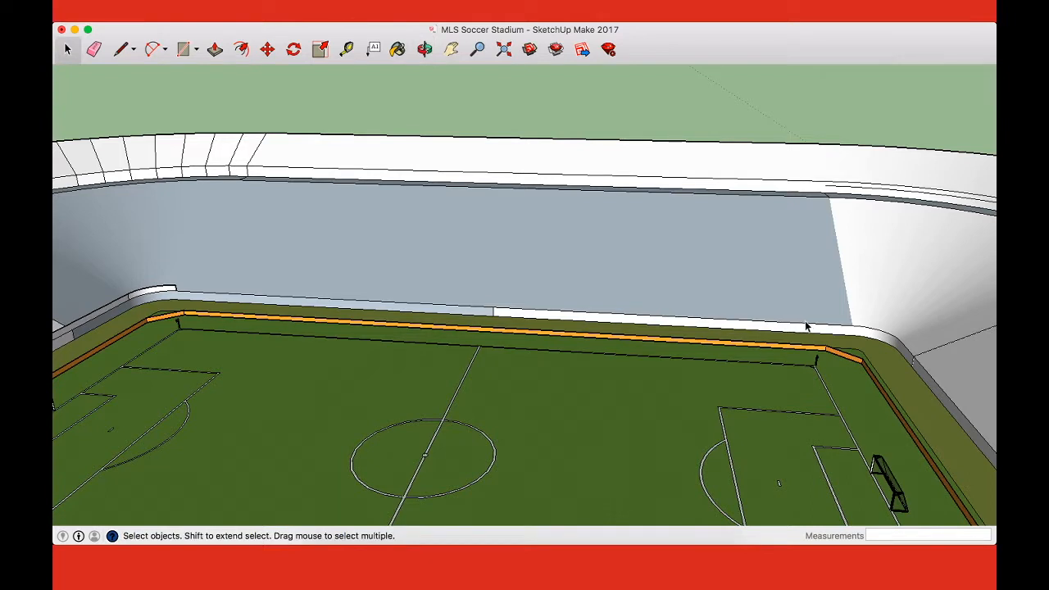
key("l")
left_click(852, 325)
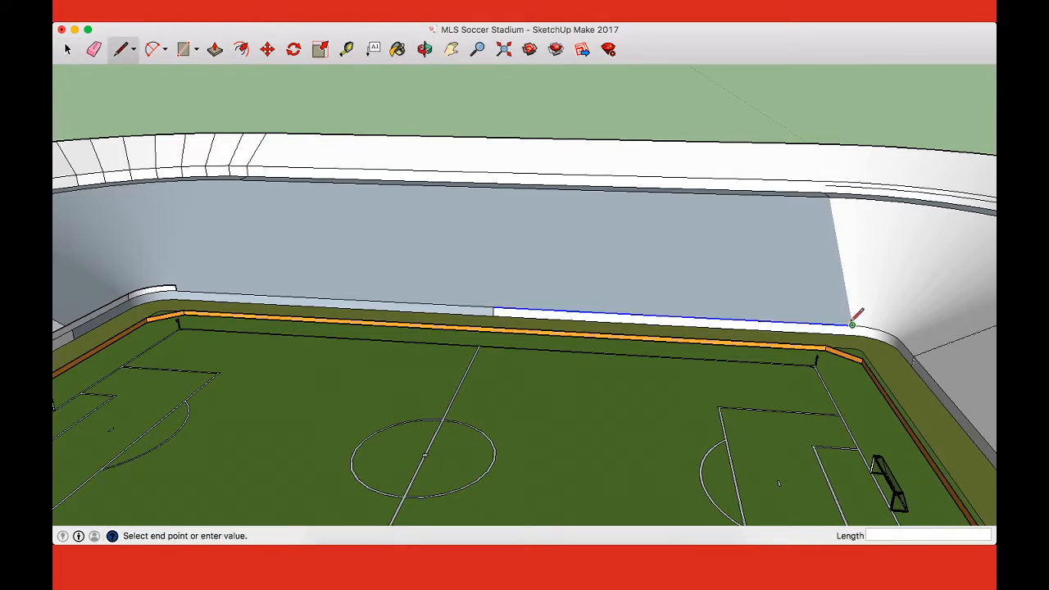
left_click(176, 289)
Step: Draw a vertical line at the fourth corner curve's other end, level with the raised sideline wall, and join the raised ends with a straight line
middle_click_drag(344, 277, 439, 295)
left_click_drag(440, 295, 864, 289)
scroll(679, 241, "up", 5)
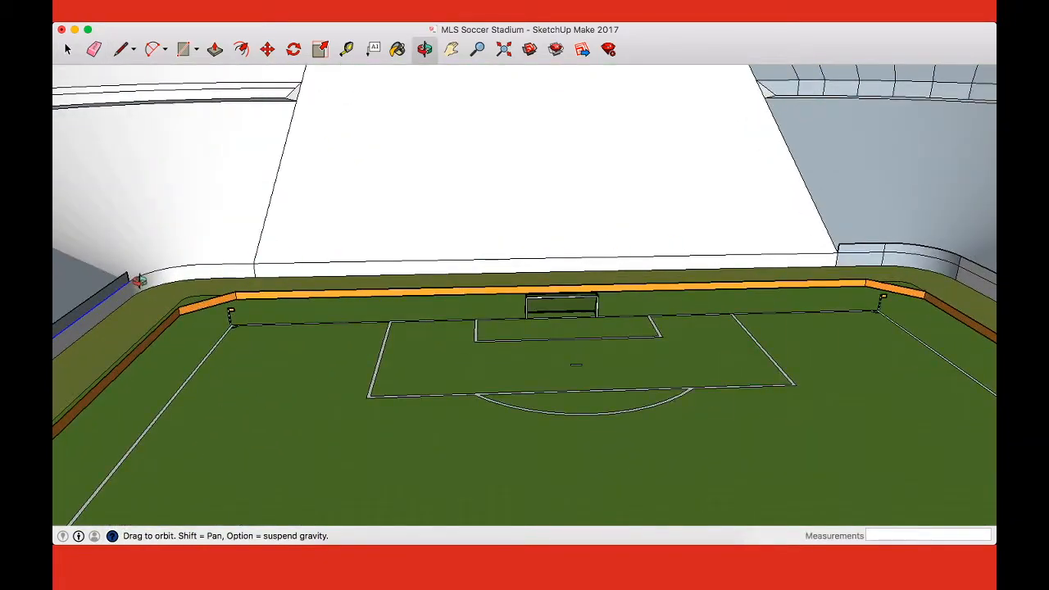
scroll(146, 281, "up", 5)
key("space")
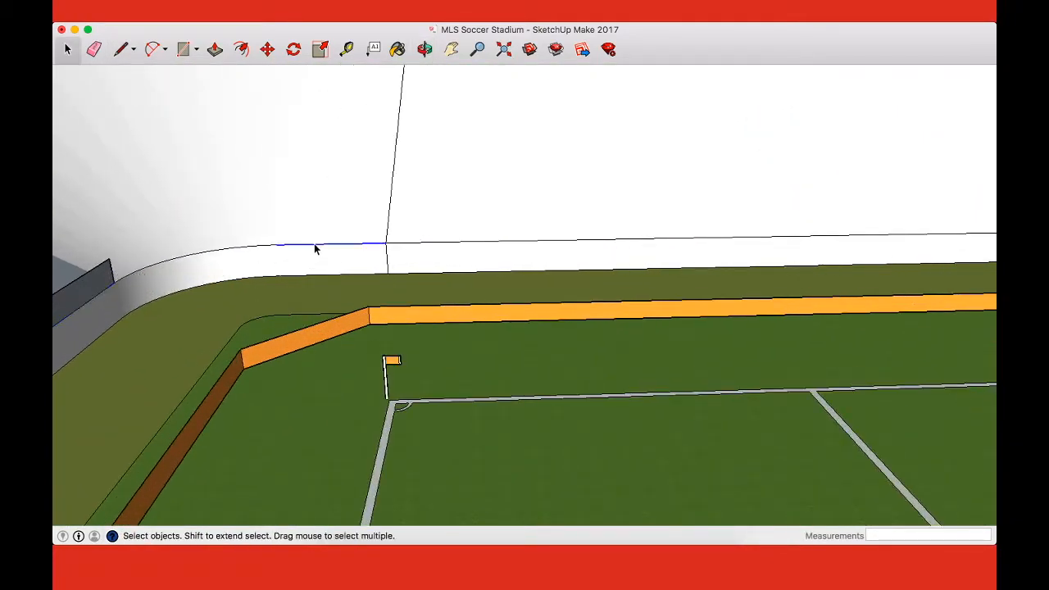
key("l")
left_click(278, 243)
key("Up")
left_click(111, 259)
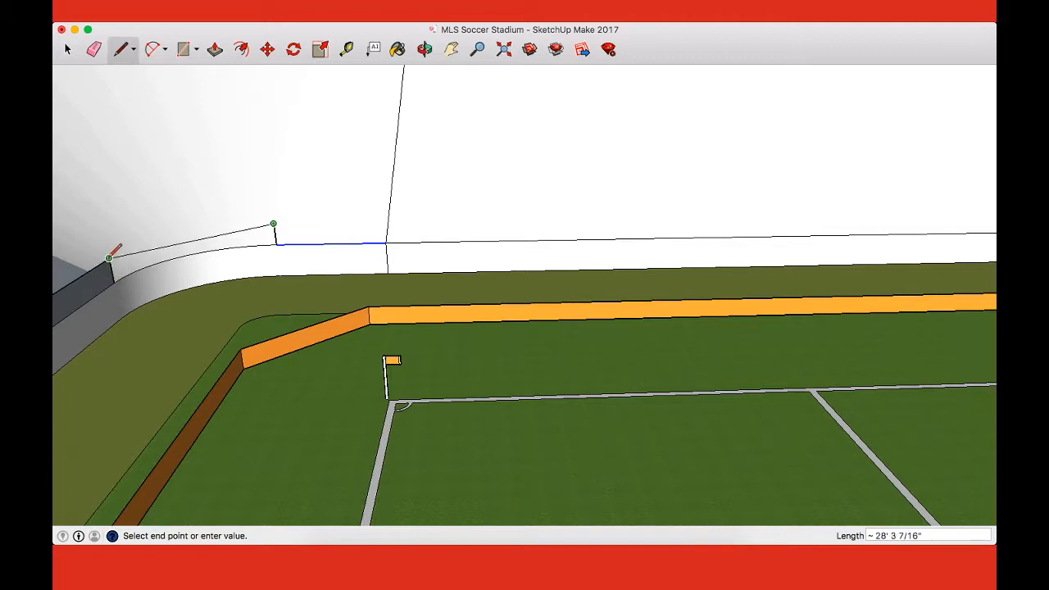
left_click(109, 257)
scroll(123, 250, "up", 3)
key("Escape")
Step: Draw an arc over the fourth corner's existing wall curve, between the feet of its vertical lines
key("a")
left_click(98, 312)
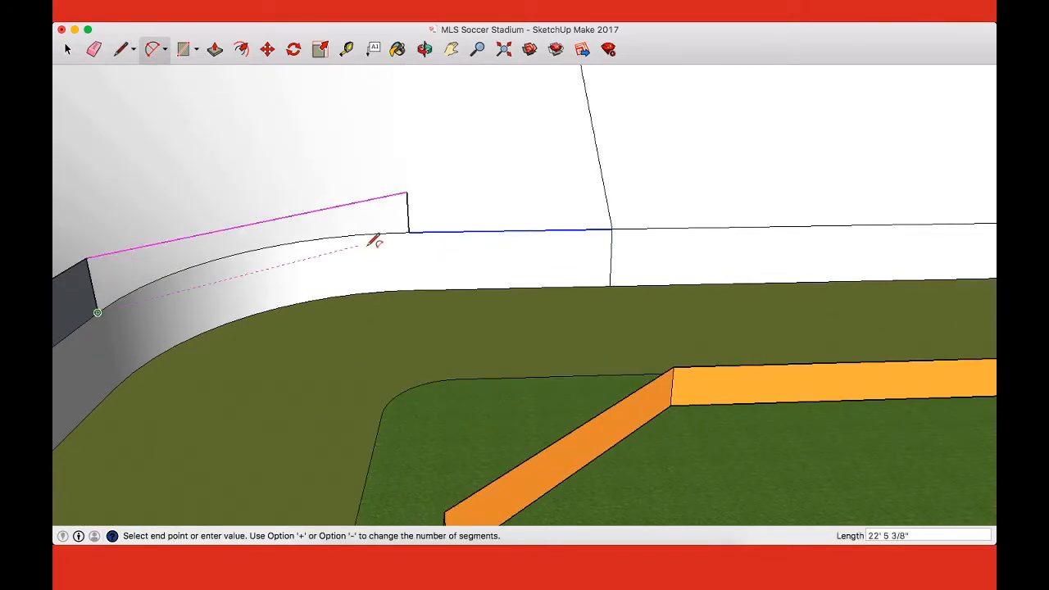
left_click(408, 232)
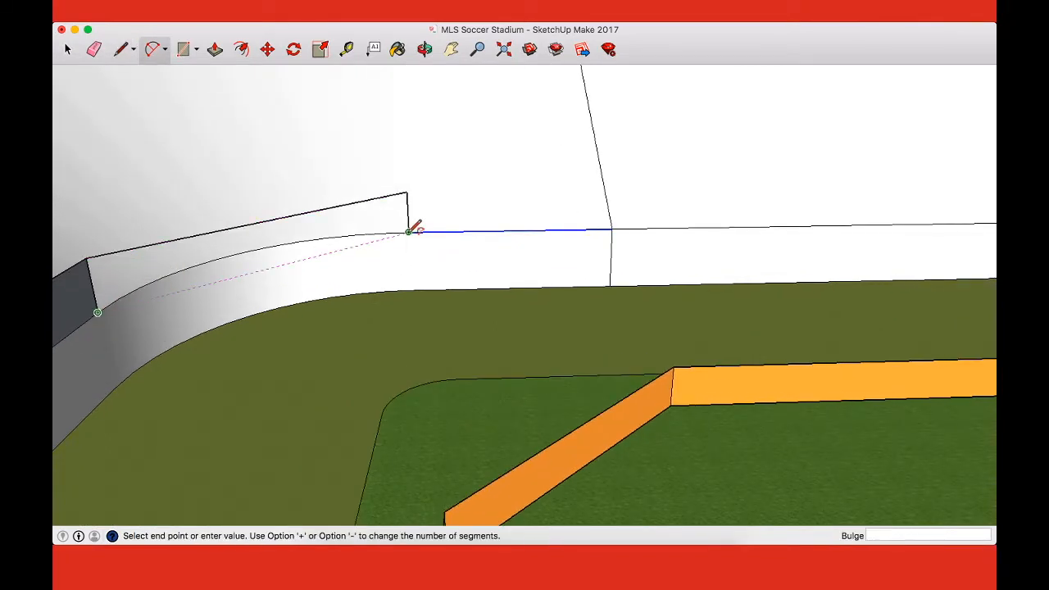
left_click(244, 250)
Step: Copy the fourth corner's arc, paste it over the field and move it by its endpoint onto the top of the new vertical line
key("space")
left_click(254, 256)
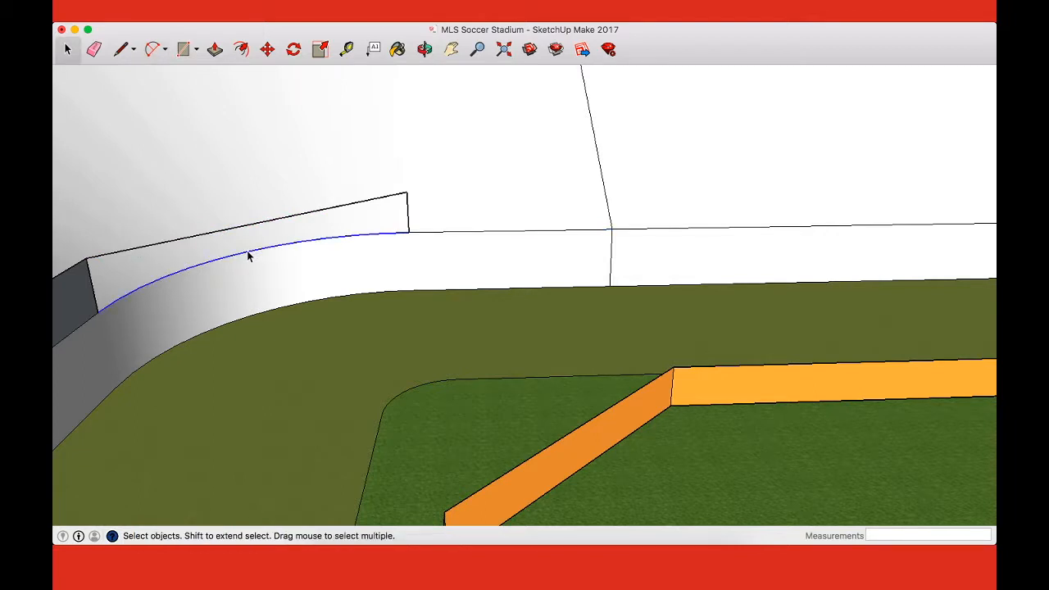
key("super+c")
key("super+v")
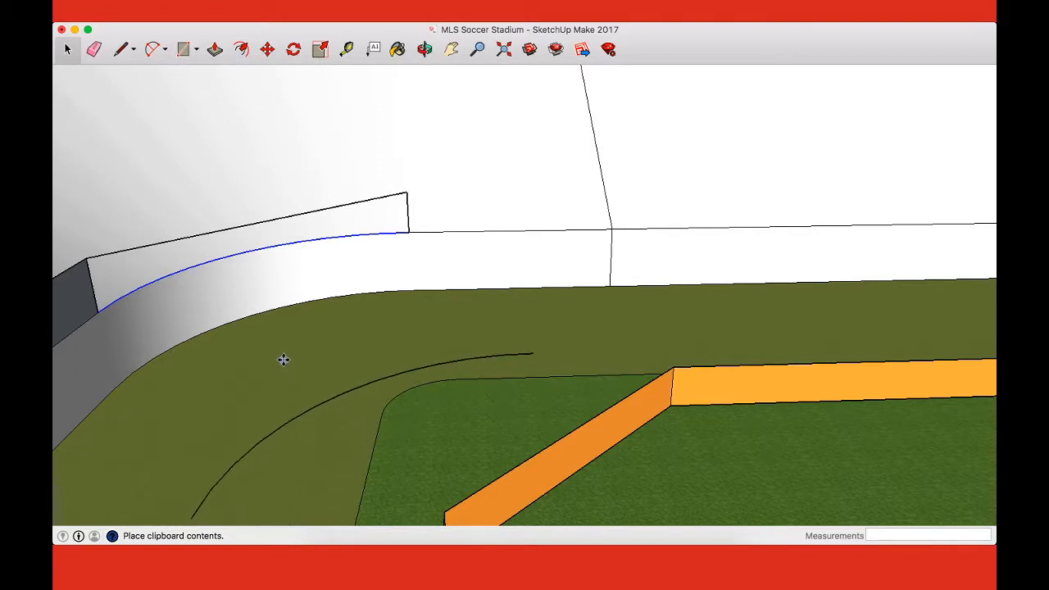
left_click(282, 360)
key("m")
left_click(531, 352)
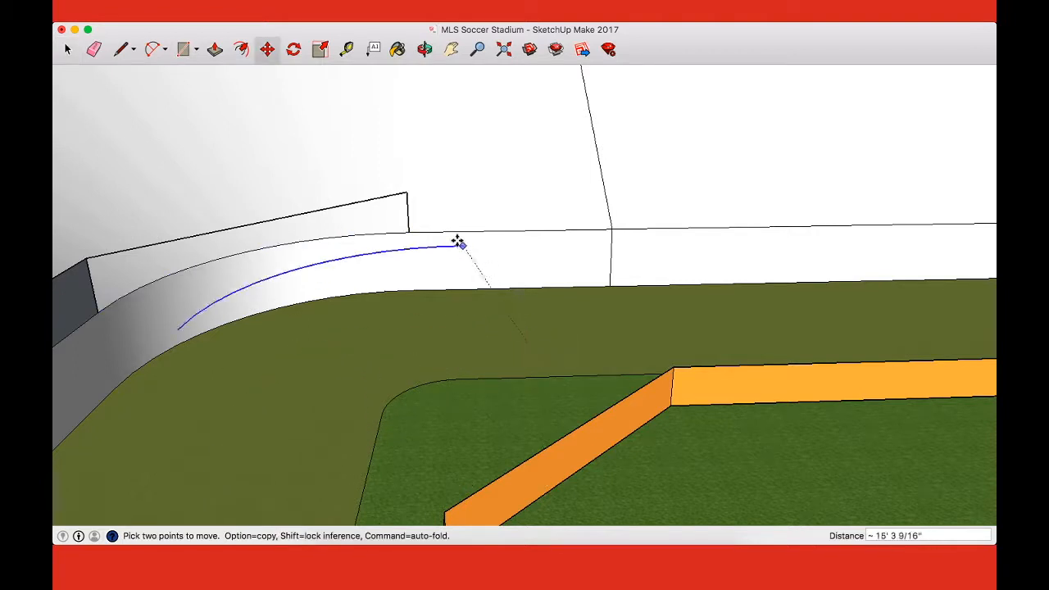
left_click(401, 193)
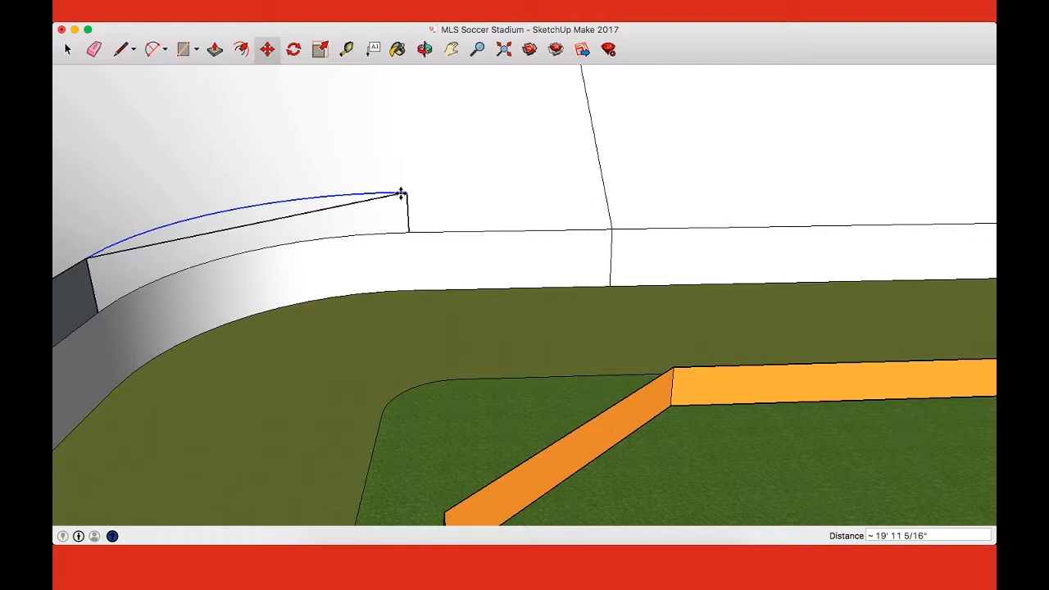
Step: Erase the straight line between the fourth corner's raised arc ends and draw one between the lower arc's ends, closing a horizontal half-round face
middle_click_drag(401, 193, 900, 401)
left_click_drag(899, 401, 576, 287)
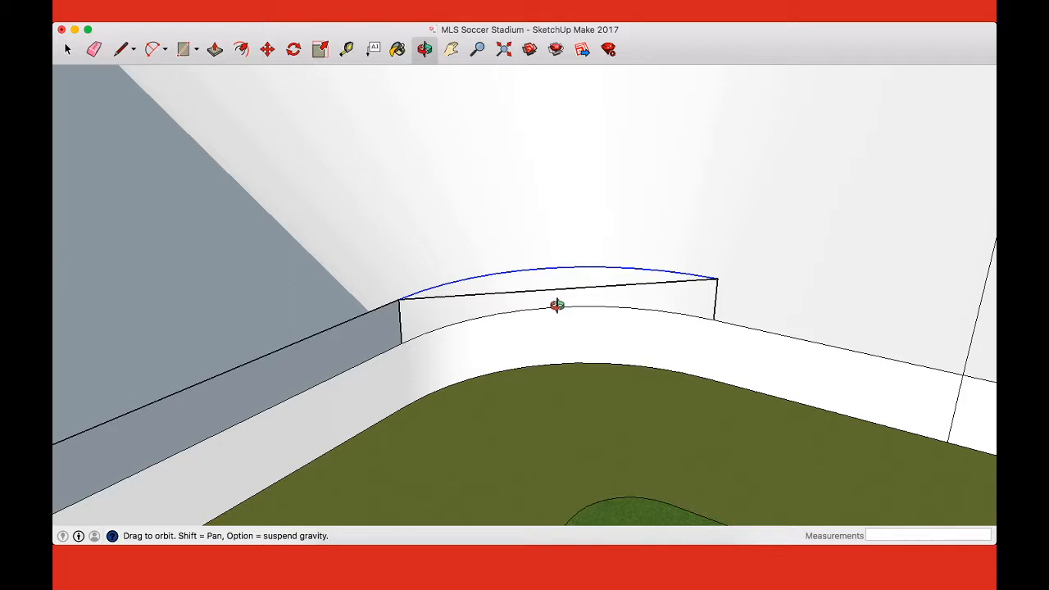
scroll(557, 305, "up", 2)
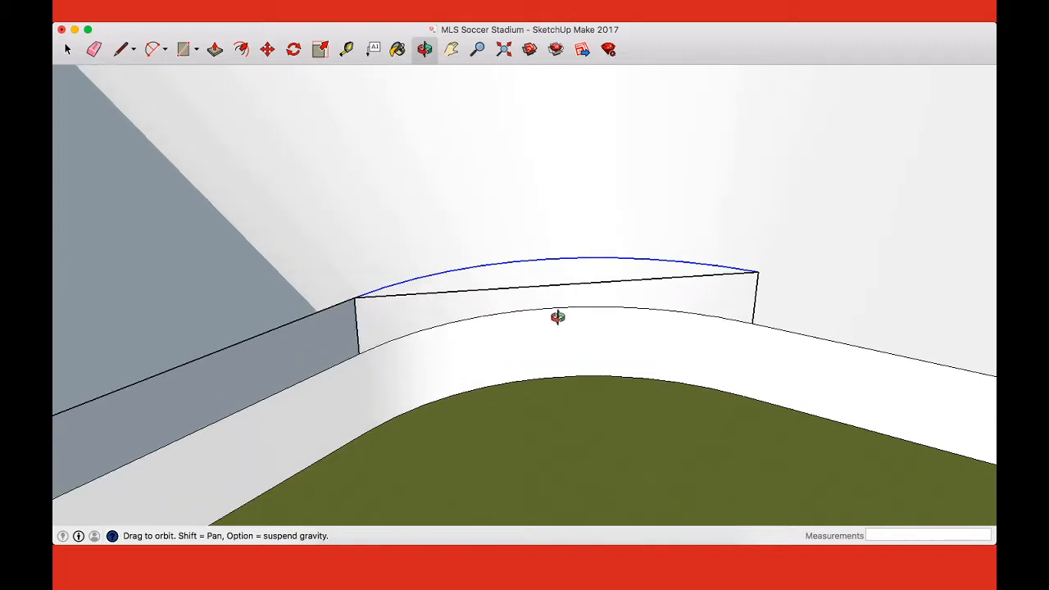
key("e")
left_click(573, 281)
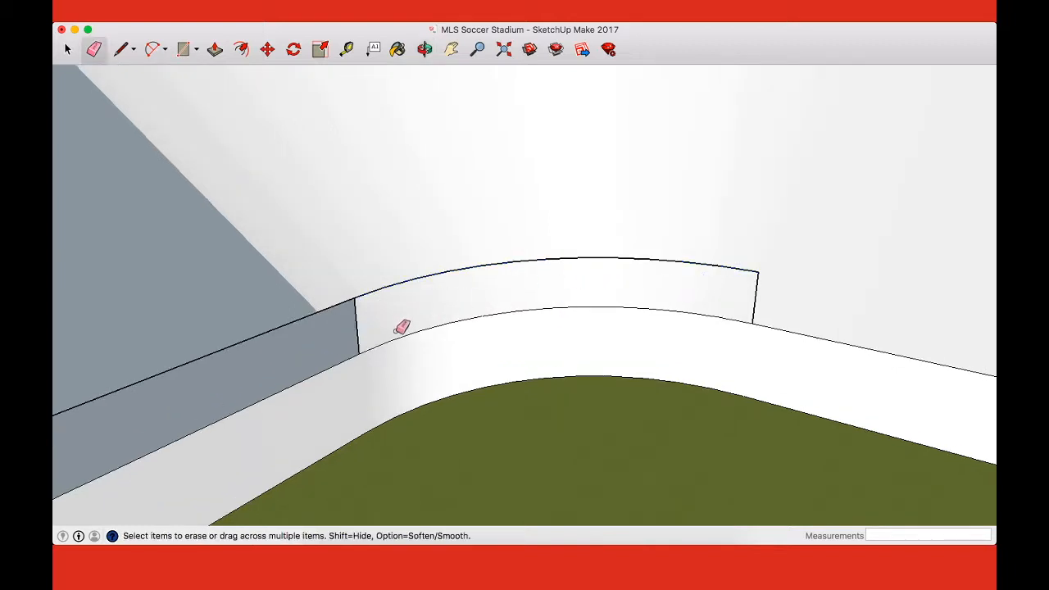
key("l")
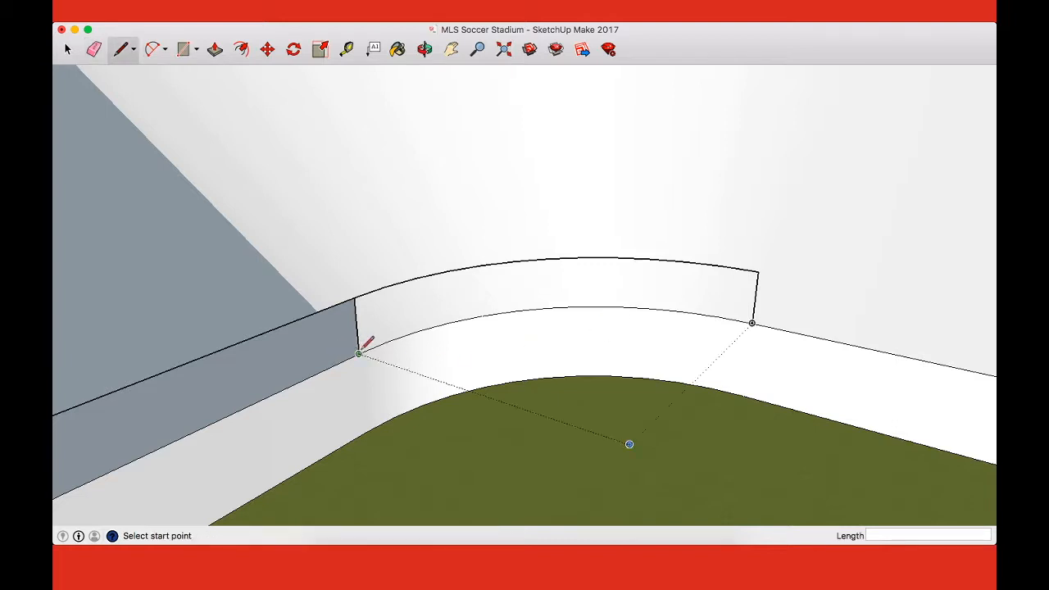
left_click(358, 353)
left_click(751, 323)
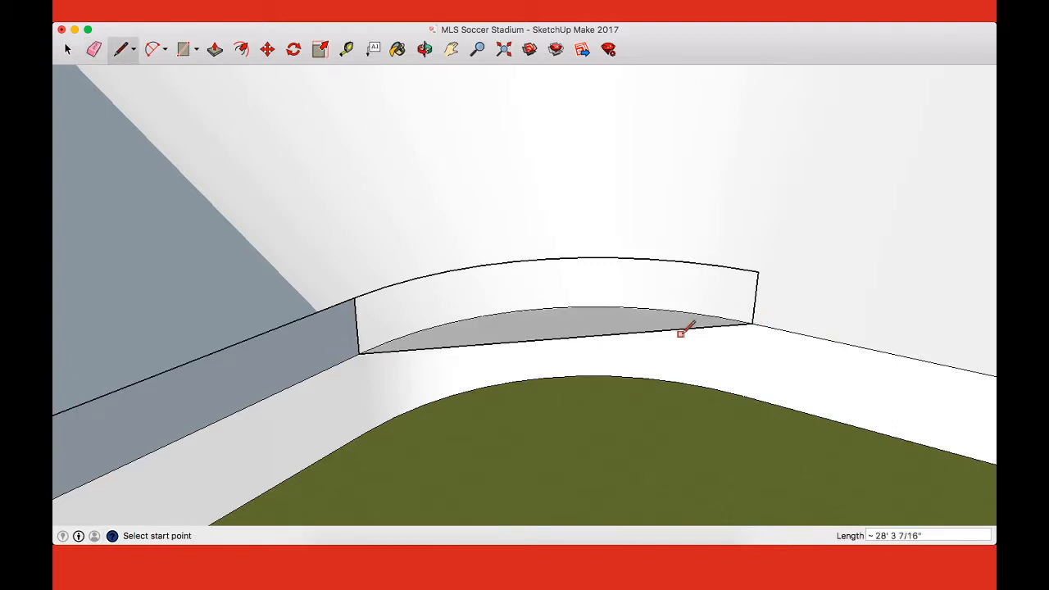
Step: Push/pull the fourth corner's half-round face up to the raised arc and erase its straight front edges, leaving a raised curved wall
key("p")
left_click_drag(620, 327, 756, 276)
key("e")
left_click(628, 332)
left_click(599, 281)
Step: Draw a line behind the goal from the fourth corner's raised wall end to the first corner's, closing the last raised front wall section
middle_click_drag(604, 278, 335, 306)
left_click_drag(546, 319, 517, 320)
scroll(517, 320, "down", 2)
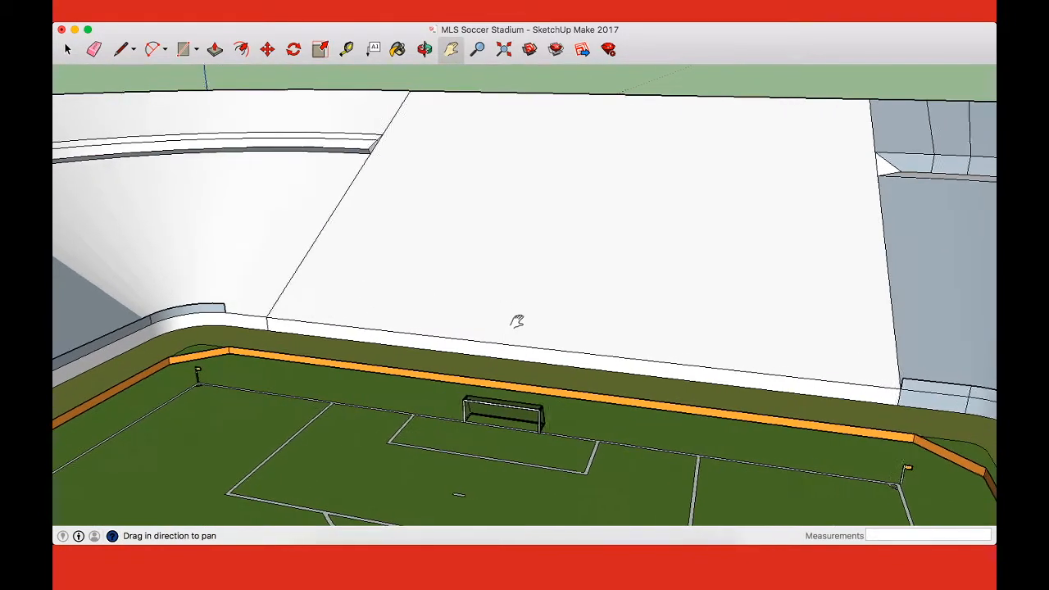
scroll(517, 321, "up", 3)
scroll(735, 356, "down", 2)
left_click_drag(733, 356, 659, 355)
key("l")
left_click(174, 305)
left_click(948, 389)
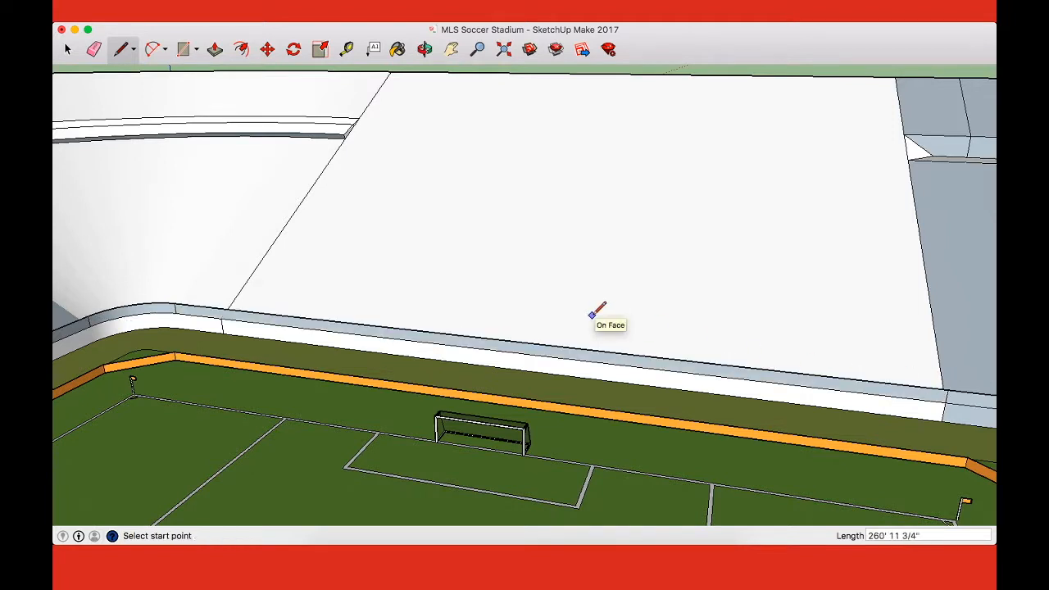
Step: Inspect the finished front walls and the surrounding stands of the stadium, including the tunnel side and the upper ledge
scroll(546, 156, "down", 4)
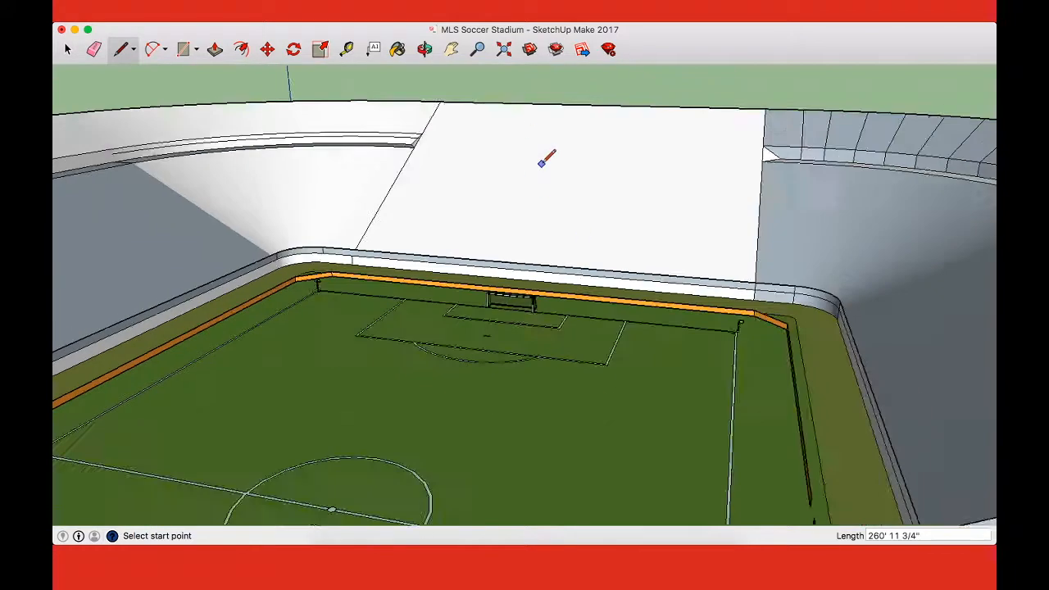
key("o")
left_click_drag(534, 194, 554, 314)
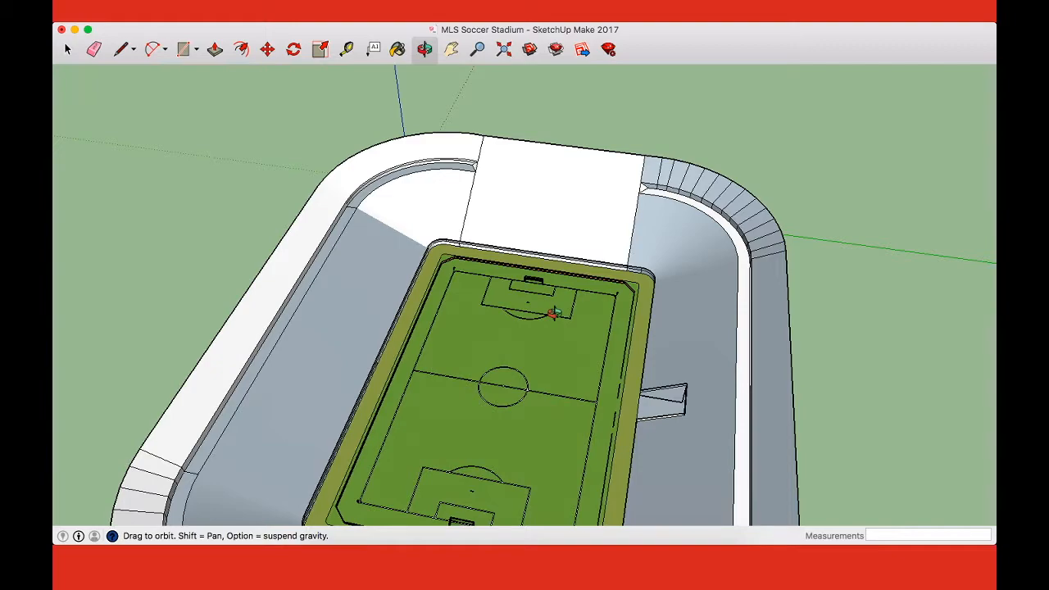
left_click_drag(576, 250, 591, 202)
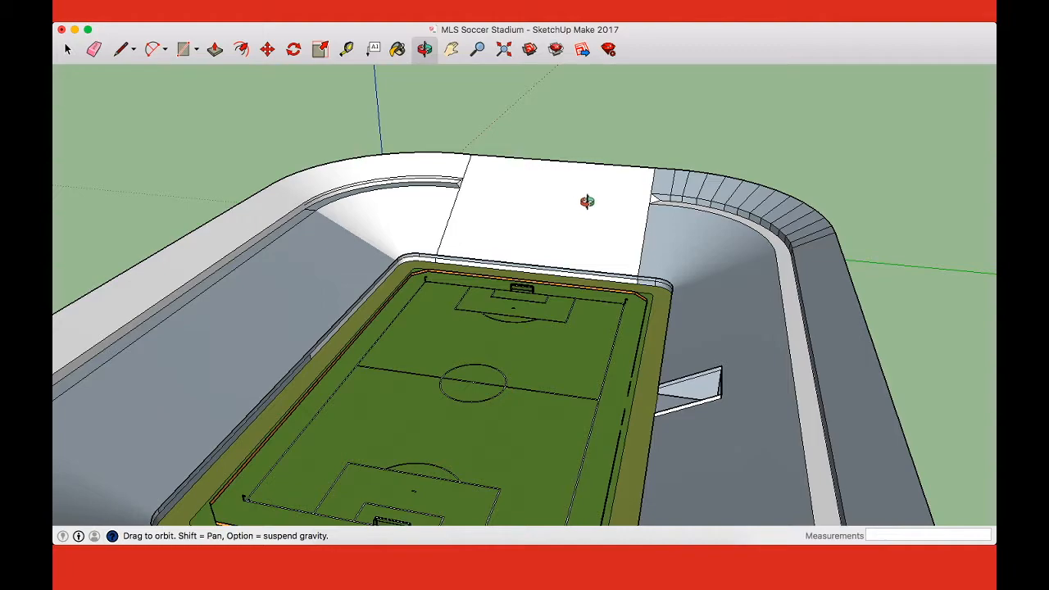
left_click_drag(568, 200, 565, 246)
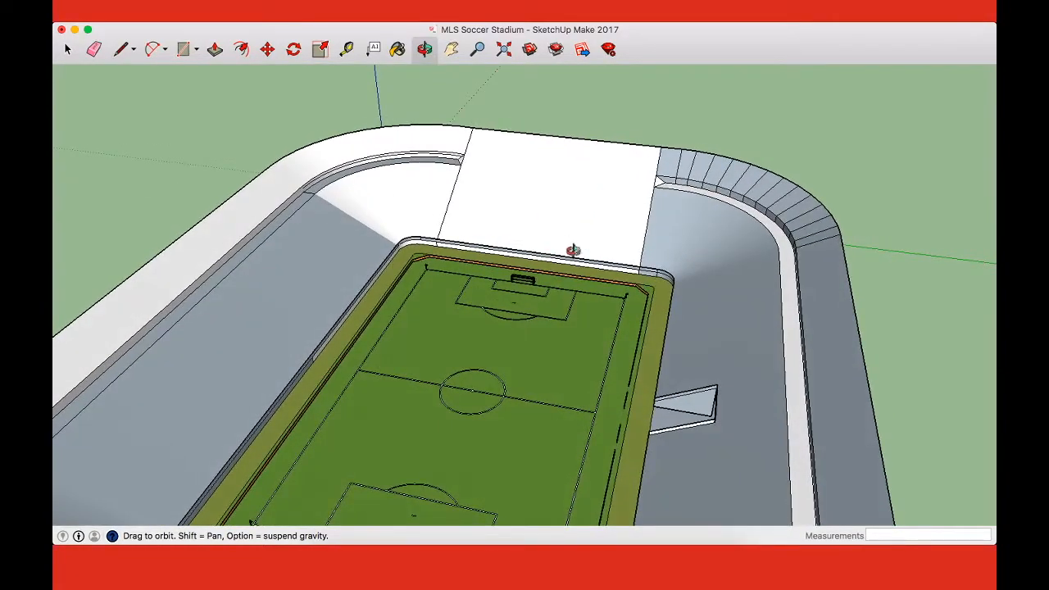
scroll(665, 320, "up", 5)
left_click_drag(665, 324, 610, 300)
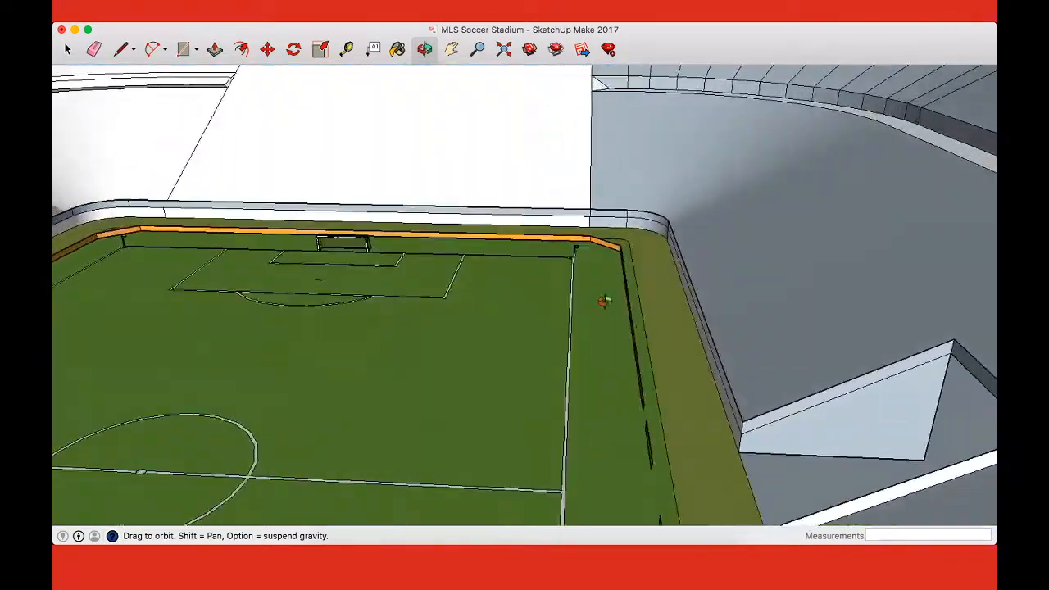
scroll(548, 307, "down", 15)
scroll(554, 308, "up", 5)
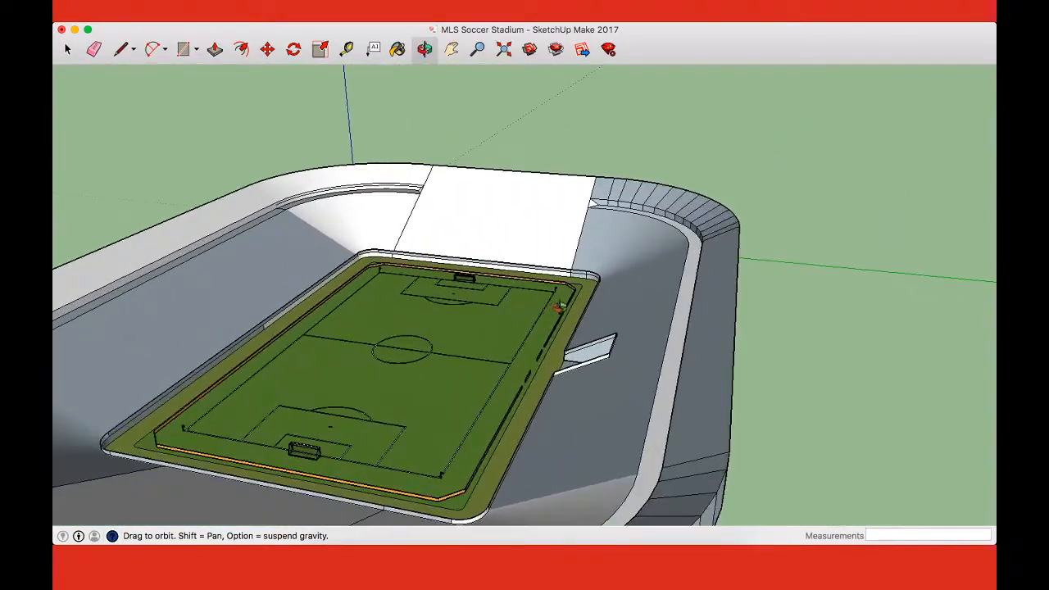
scroll(554, 309, "up", 1)
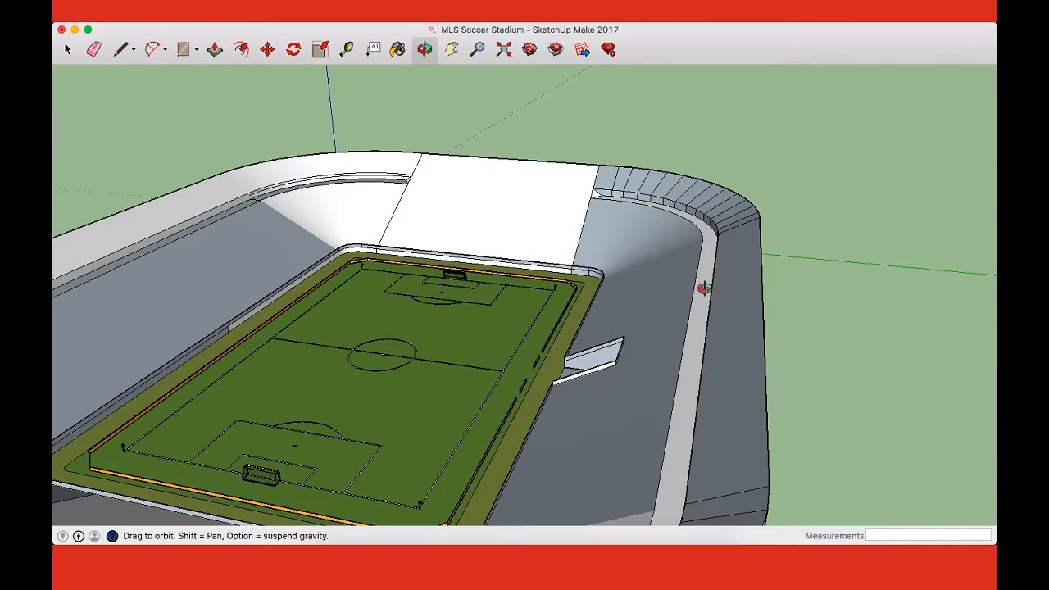
scroll(597, 197, "up", 10)
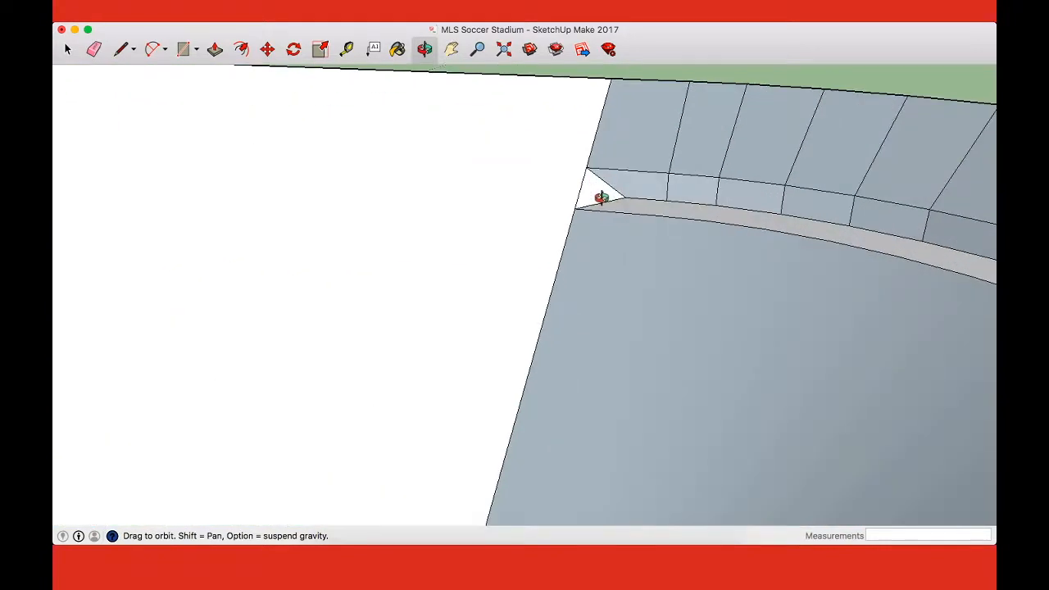
Step: Draw a line about 5 feet long upward from the lower corner of the small triangular notch where the ledge meets the end section
key("l")
scroll(575, 204, "up", 3)
left_click(572, 206)
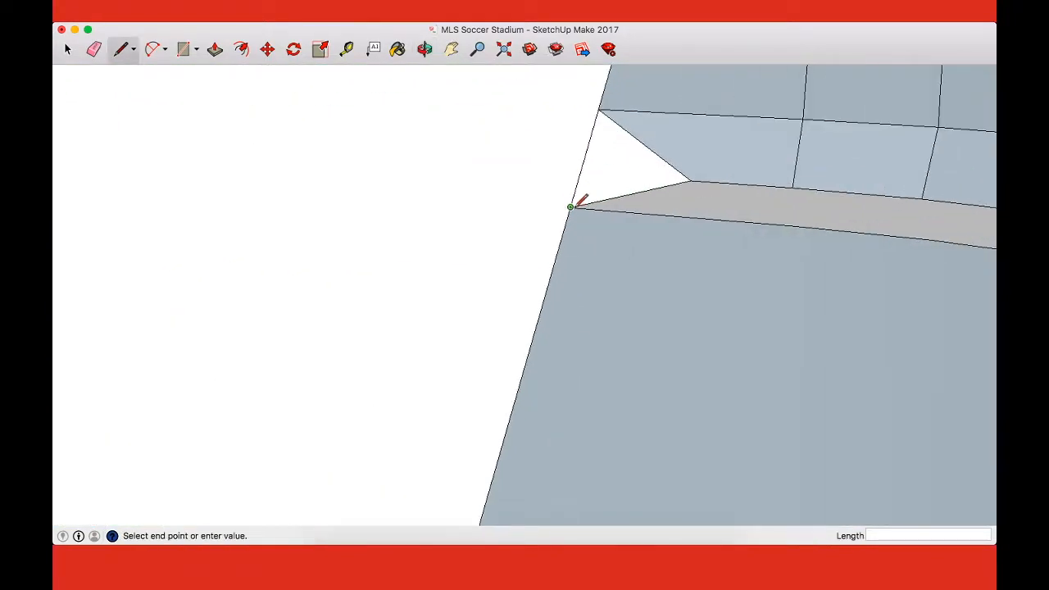
scroll(599, 159, "down", 3)
left_click(594, 164)
scroll(636, 228, "down", 5)
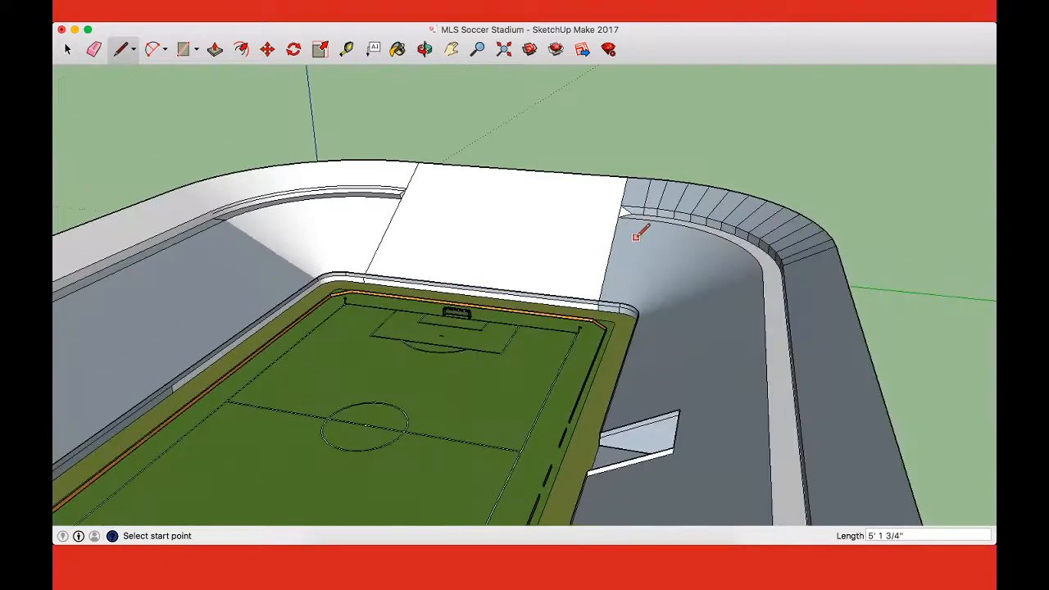
scroll(636, 236, "down", 3)
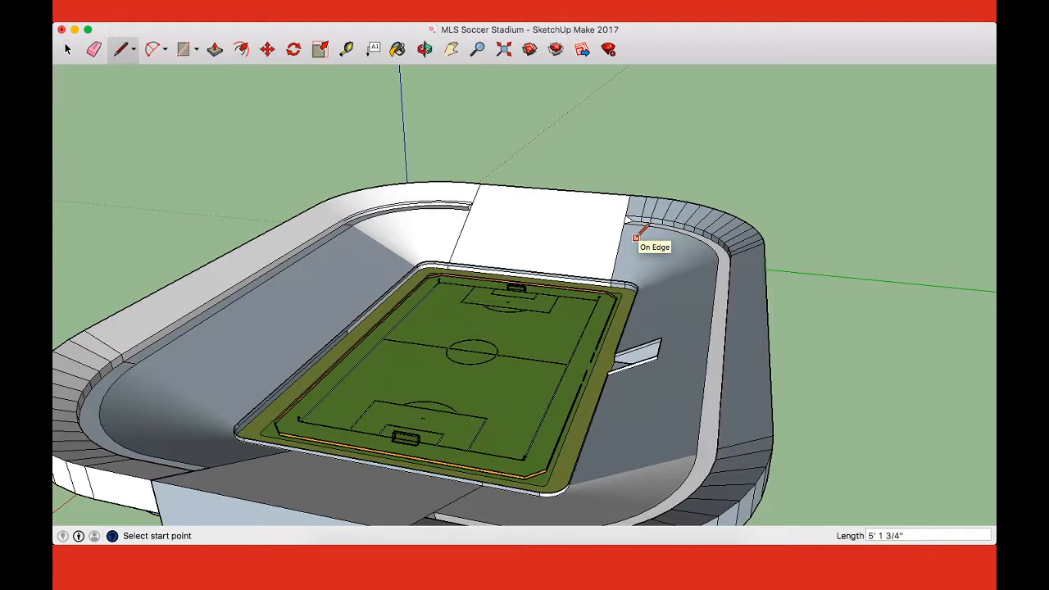
Step: Examine the overall shape of the stadium from its long side, its end and straight above
middle_click_drag(635, 237, 306, 254)
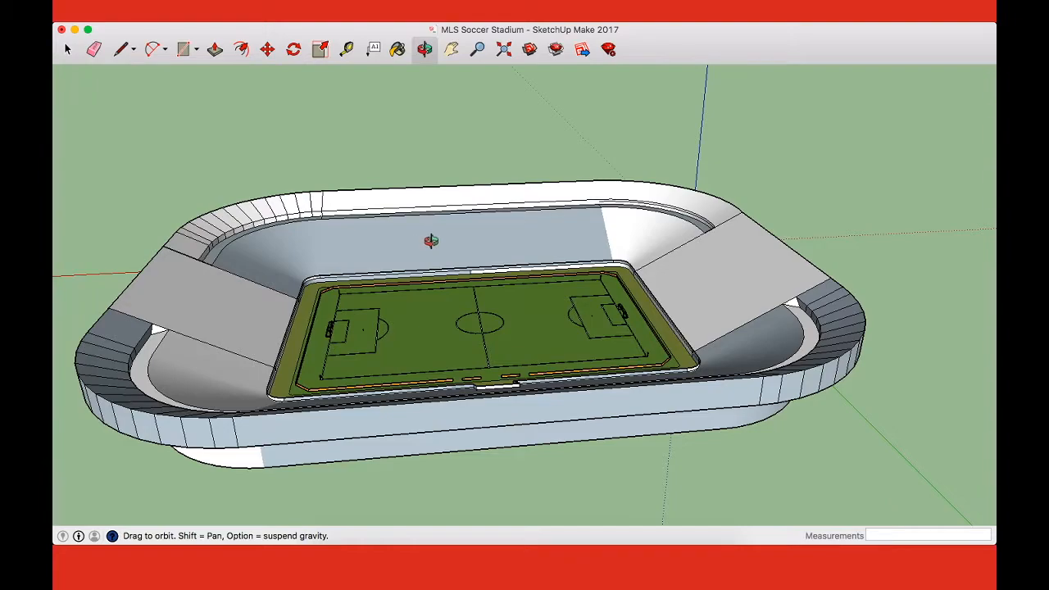
left_click_drag(453, 464, 554, 333)
scroll(558, 294, "down", 4)
key("space")
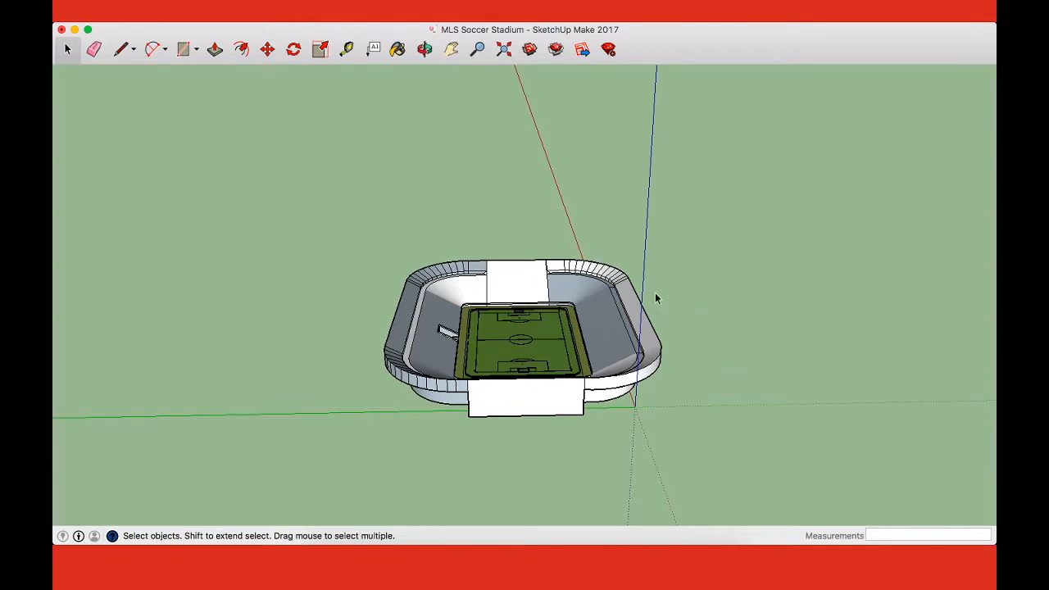
key("super+2")
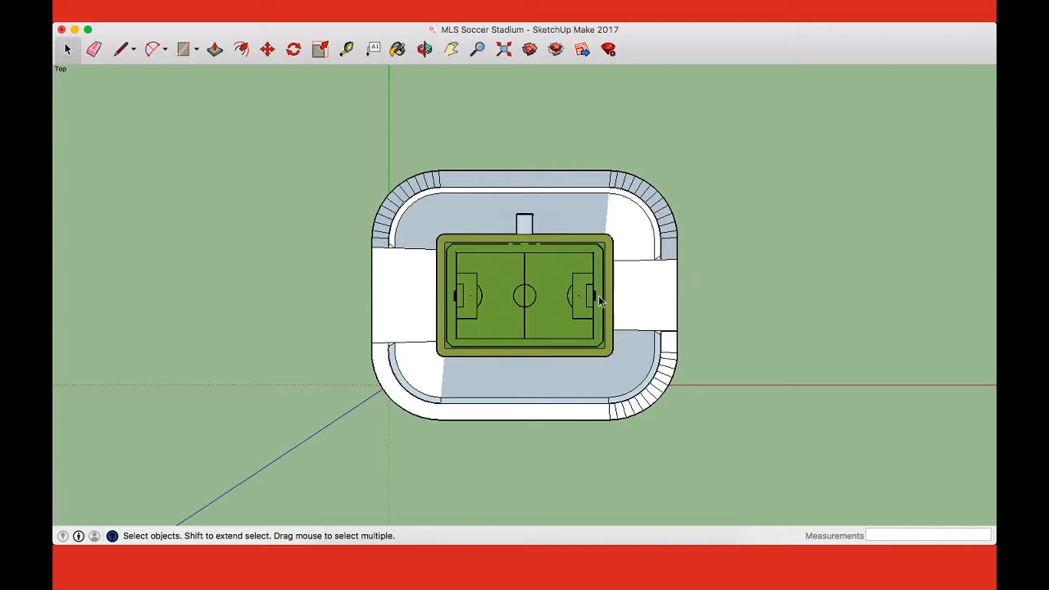
scroll(604, 289, "up", 10)
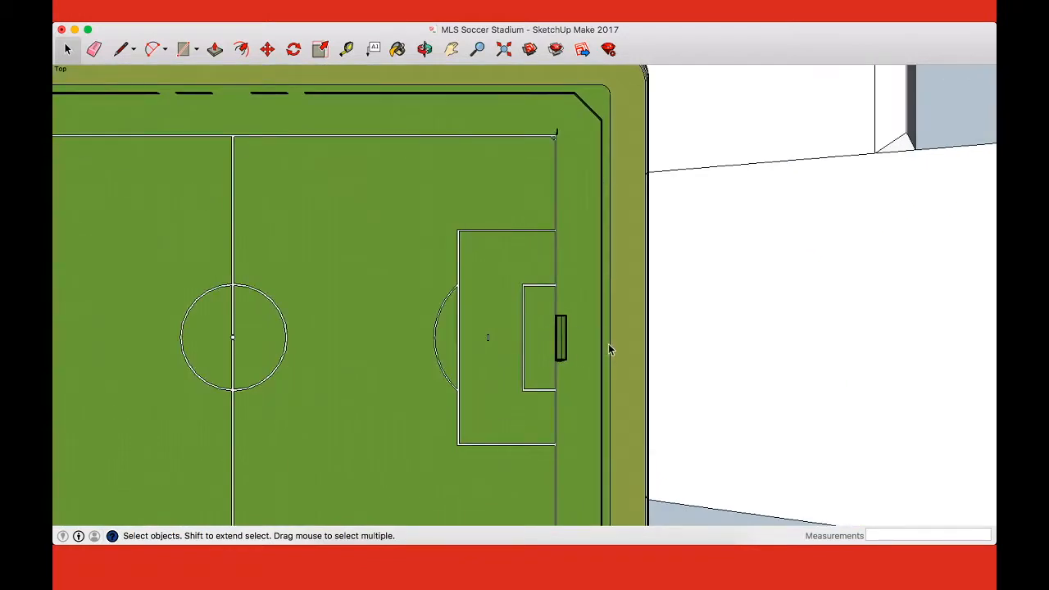
scroll(604, 345, "down", 10)
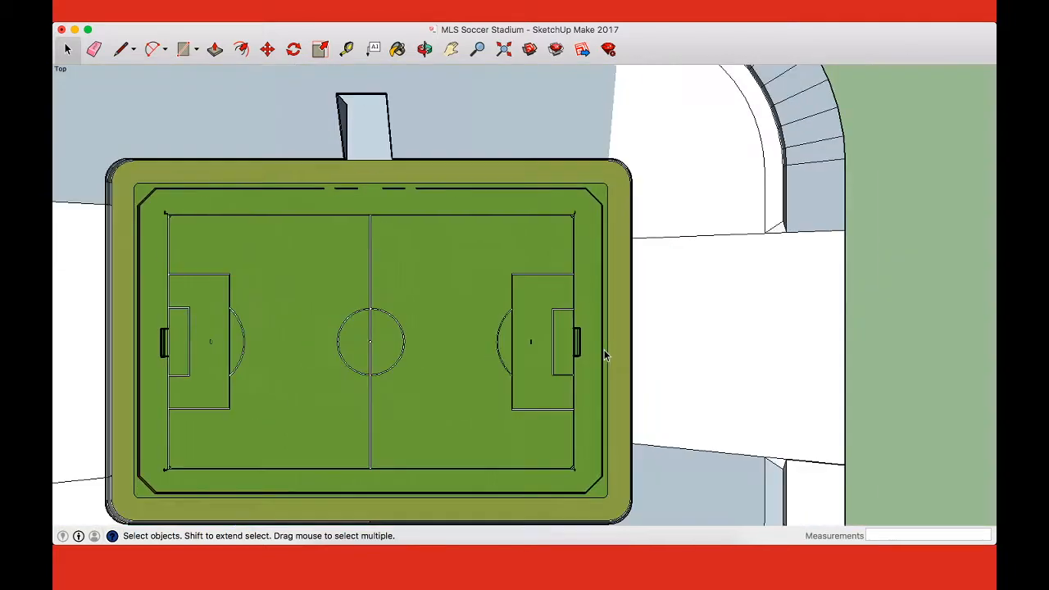
scroll(601, 342, "down", 2)
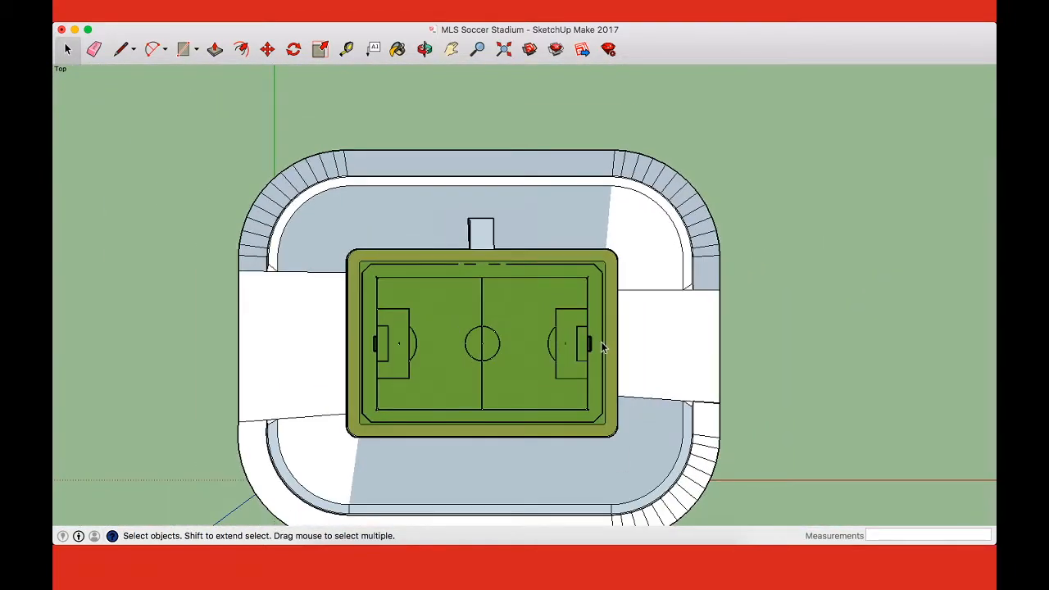
middle_click_drag(777, 265, 621, 338)
key("a")
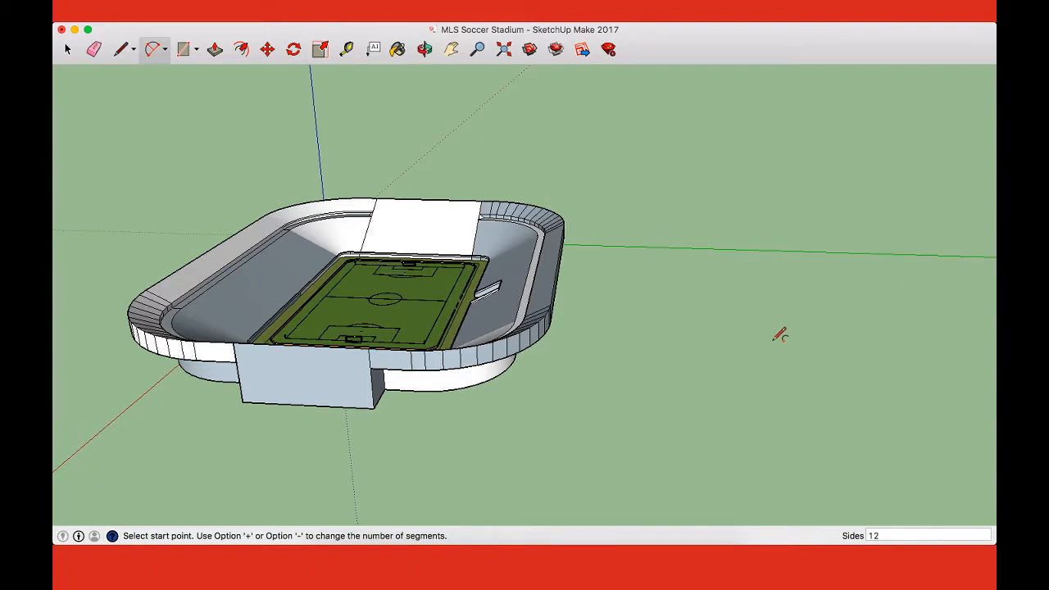
key("l")
left_click(773, 361)
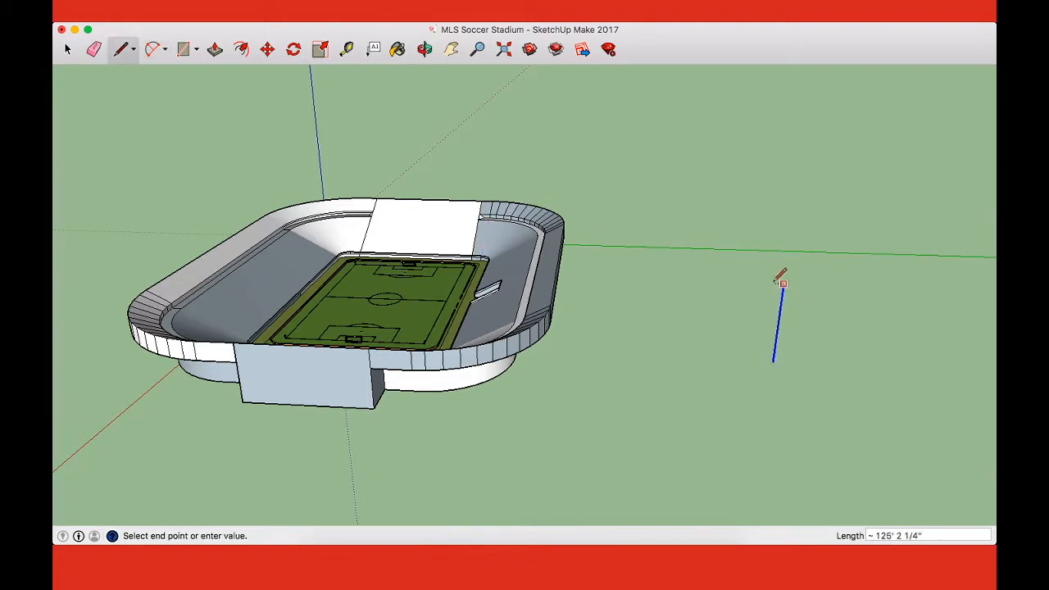
left_click(782, 281)
key("a")
left_click(783, 282)
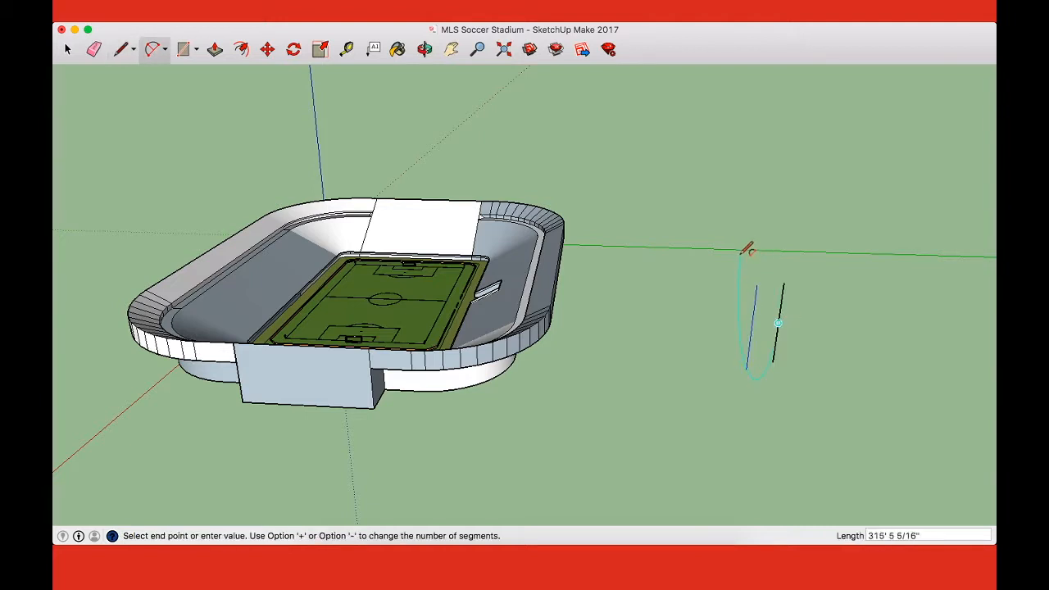
key("Escape")
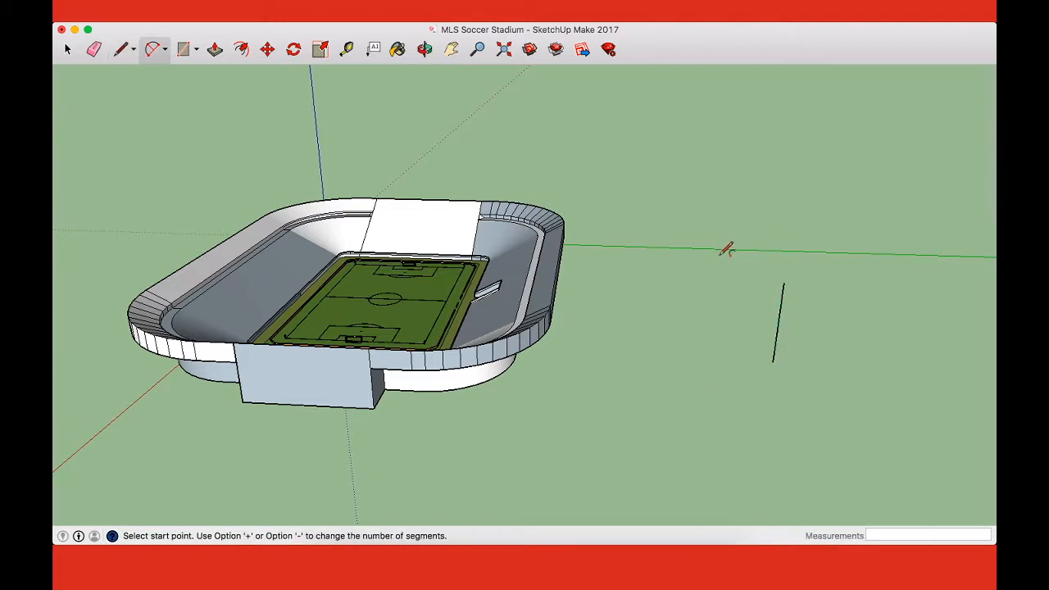
middle_click_drag(778, 323, 777, 290)
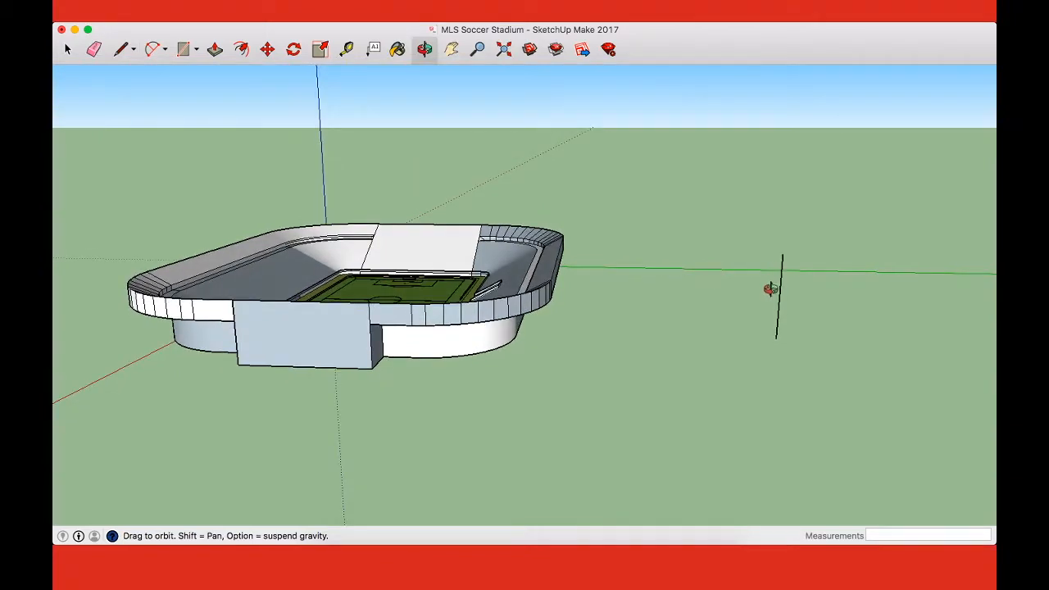
key("e")
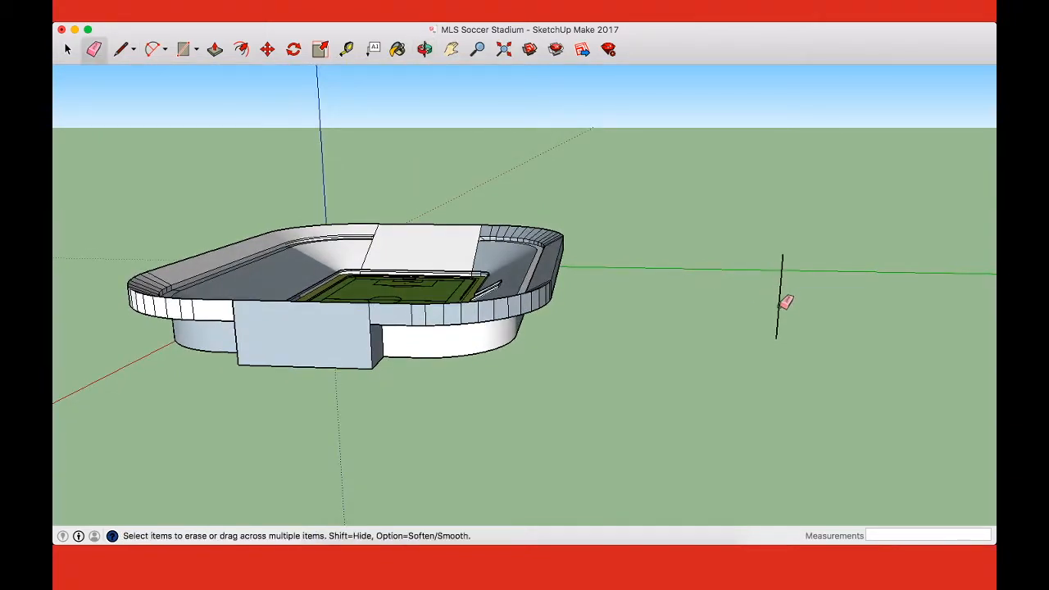
Step: Place a guide line 100' outward from the bottom edge of the stadium base on the long side opposite the tunnel
middle_click_drag(554, 353, 574, 208)
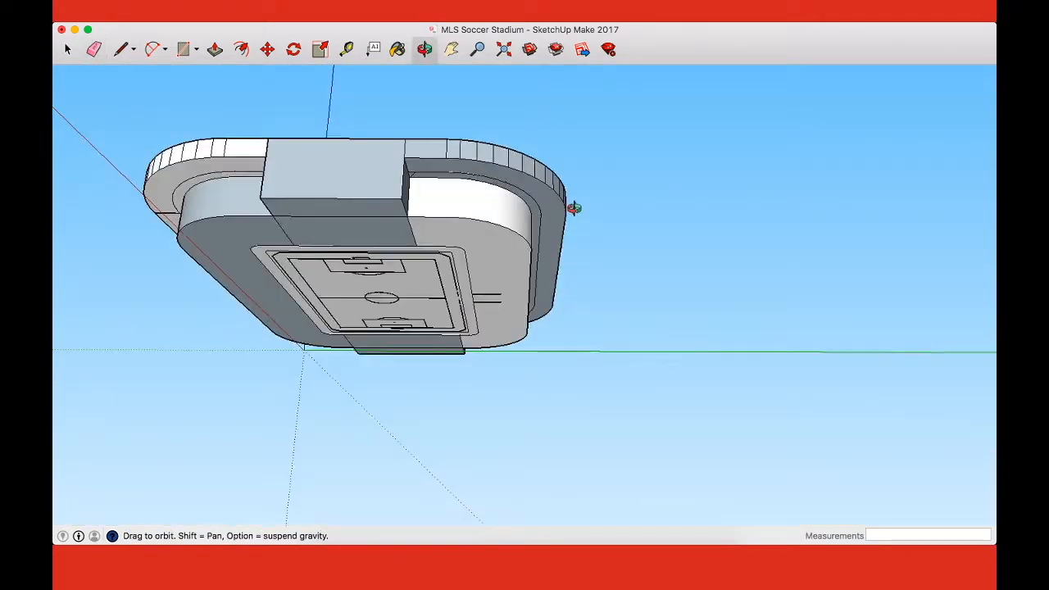
key("super+1")
key("super+2")
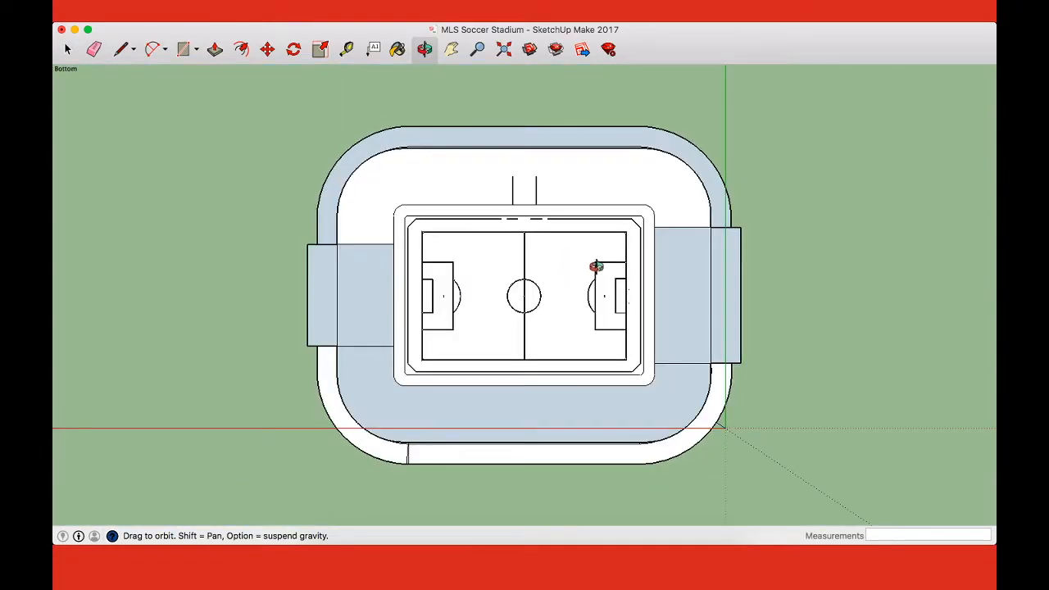
left_click_drag(680, 258, 426, 241)
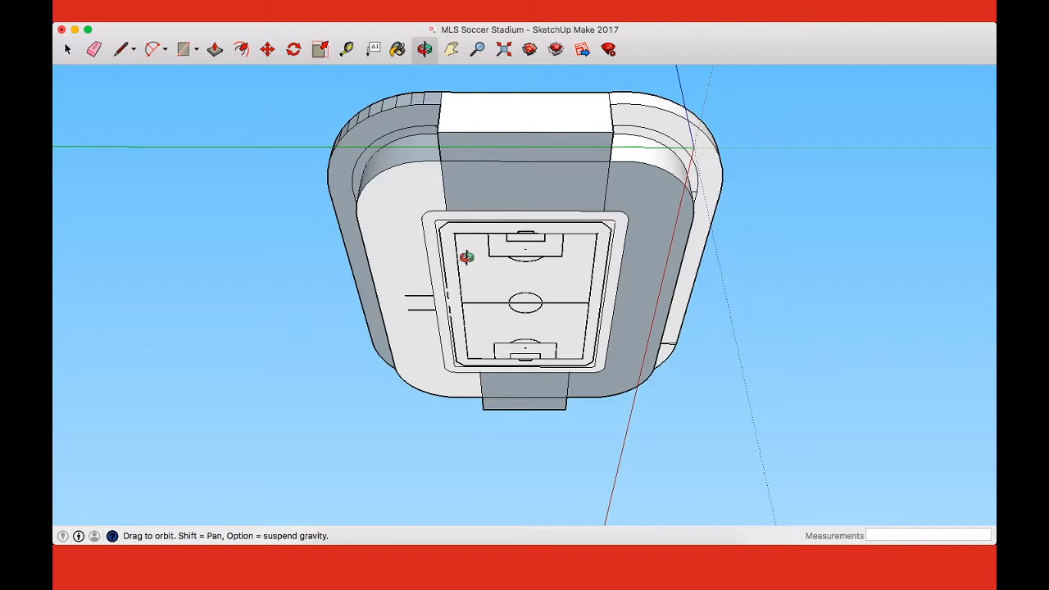
left_click_drag(574, 205, 438, 254)
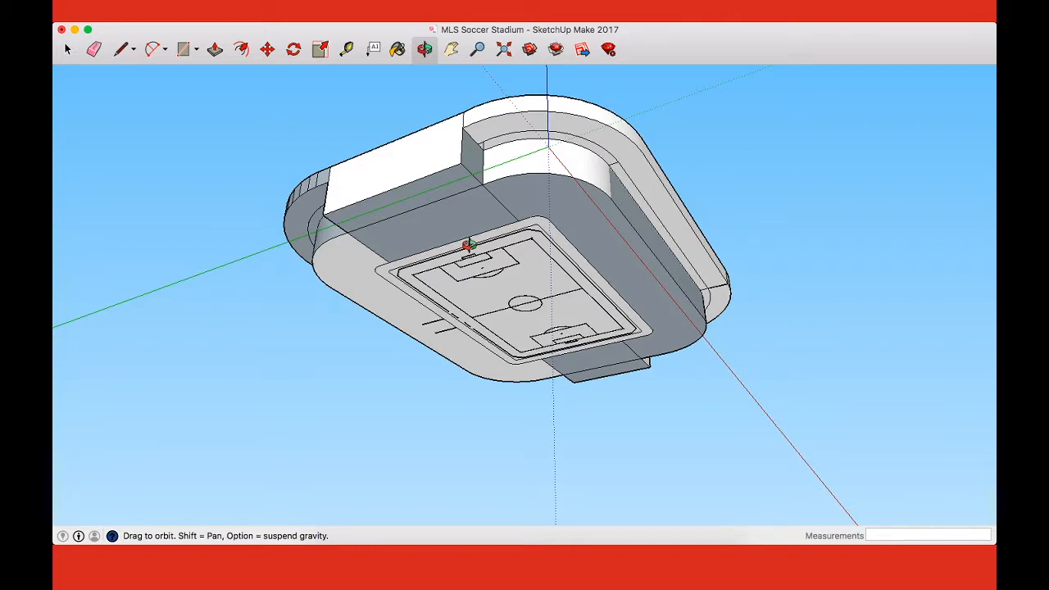
left_click_drag(625, 235, 647, 249)
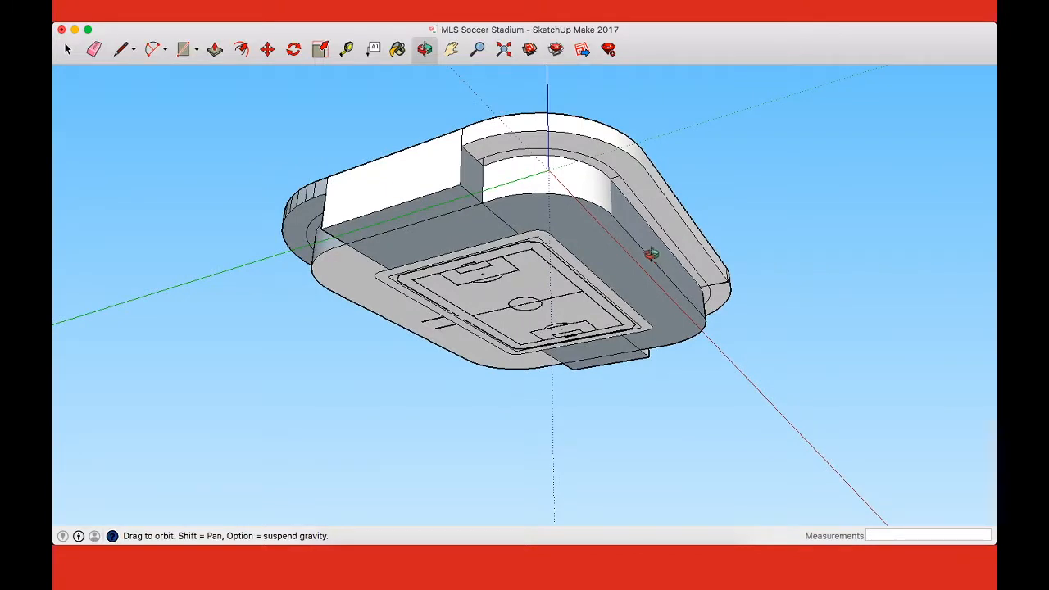
key("t")
left_click(651, 259)
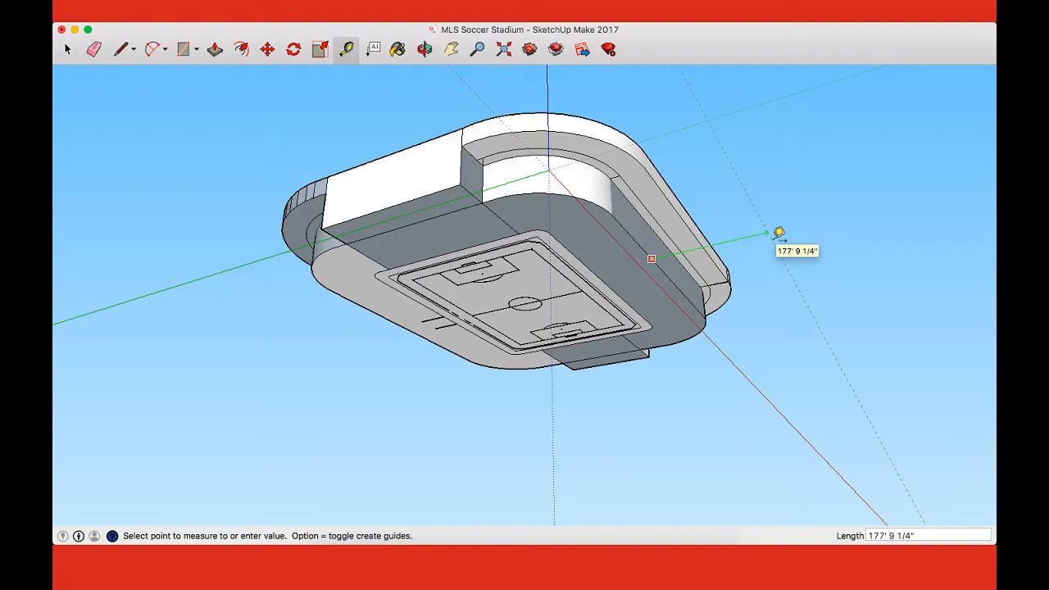
key("super+2")
scroll(773, 180, "down", 4)
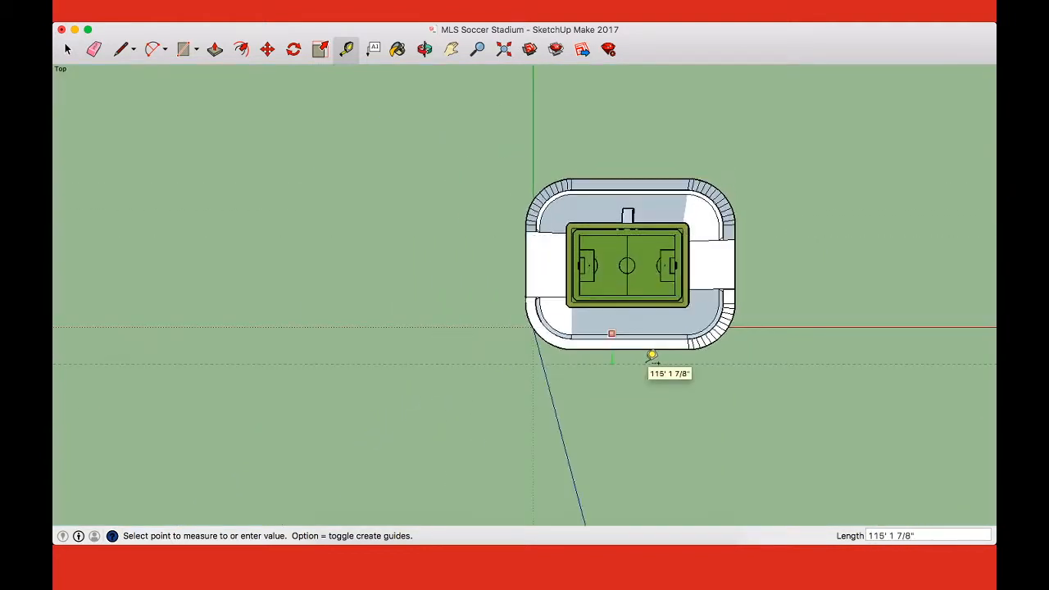
key("o")
left_click_drag(648, 363, 683, 300)
scroll(489, 208, "up", 5)
left_click_drag(972, 407, 419, 251)
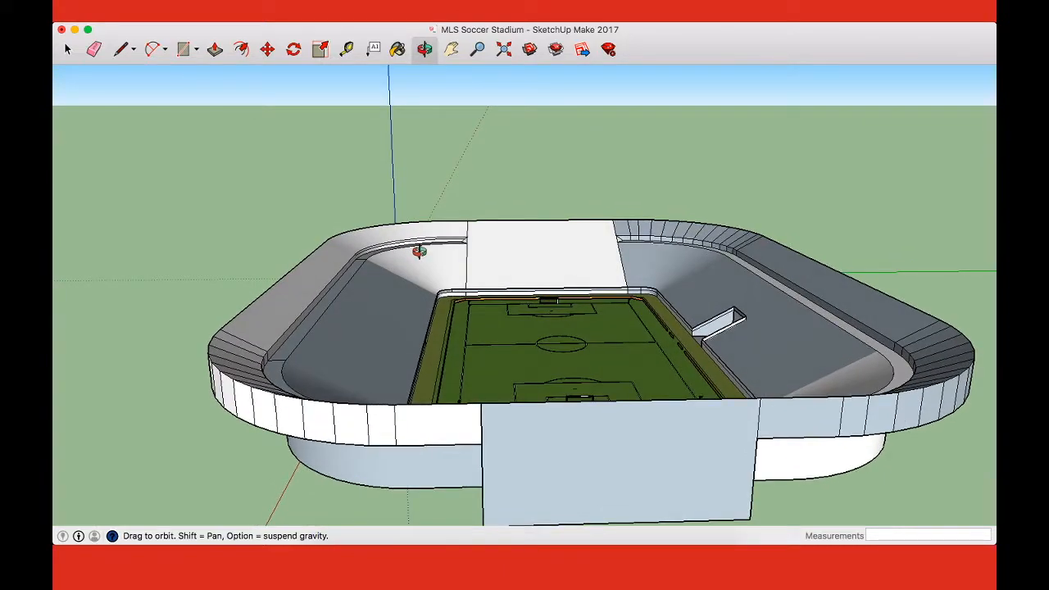
left_click_drag(419, 252, 483, 339)
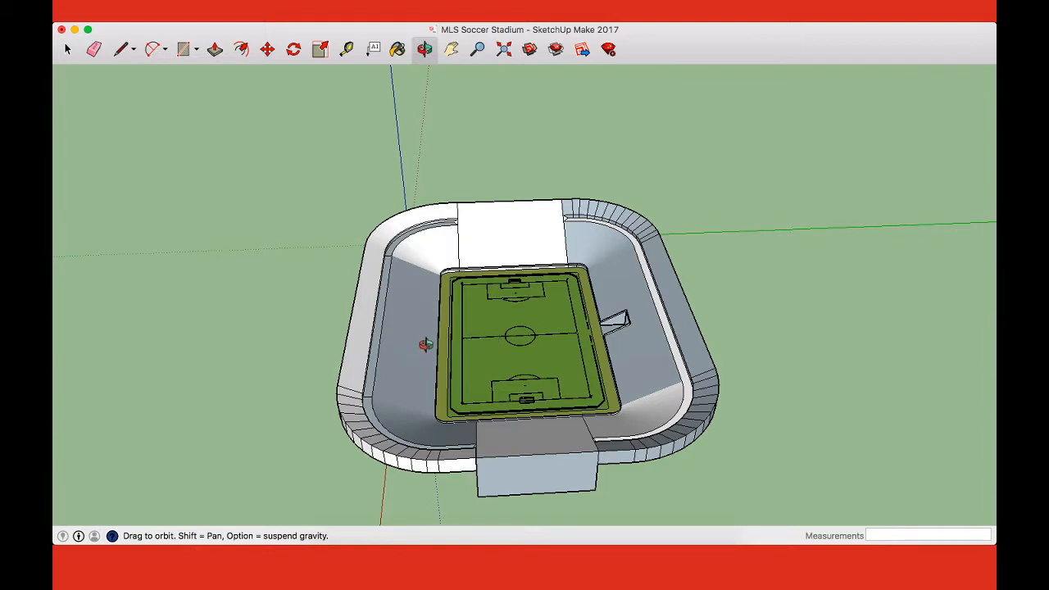
key("Escape")
key("super+1")
scroll(410, 344, "down", 5)
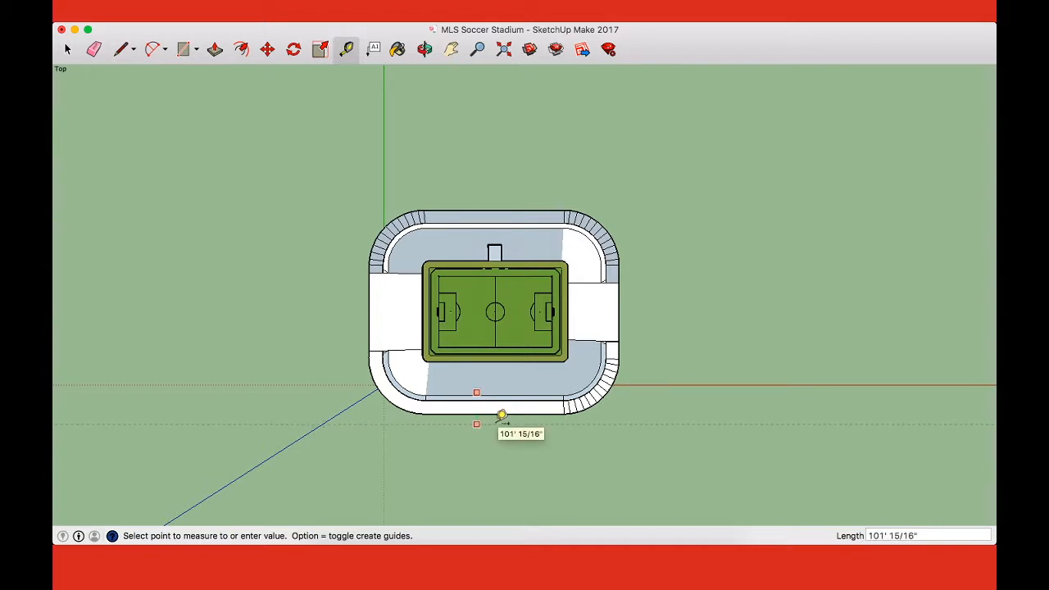
left_click(501, 415)
Step: Place a matching guide line 100' outward from the base's bottom edge on the tunnel side and check both from above
key("o")
left_click_drag(567, 493, 584, 277)
key("t")
left_click(580, 288)
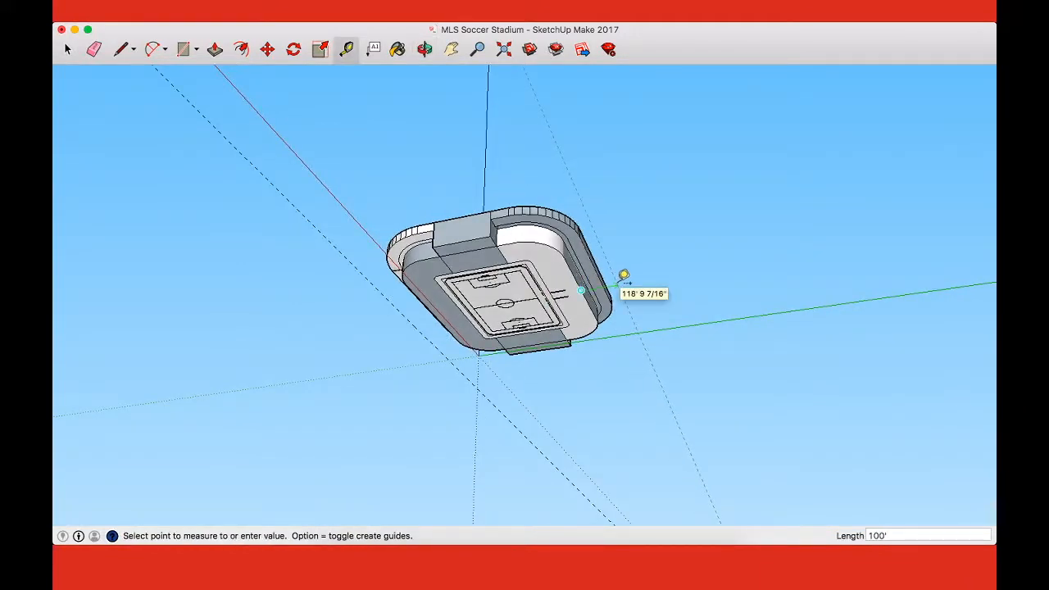
key("Escape")
key("super+2")
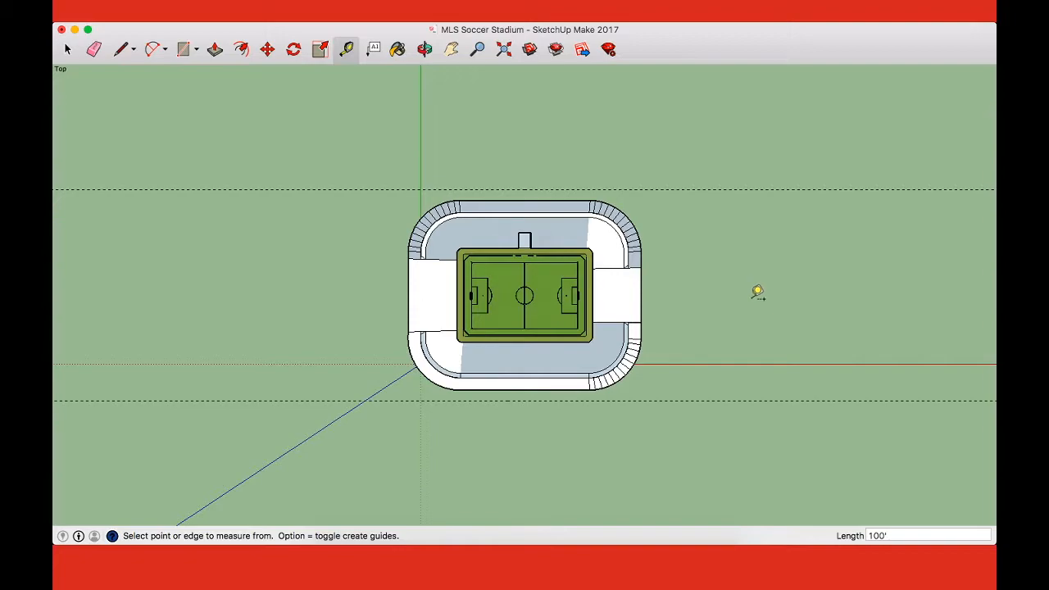
key("o")
left_click_drag(726, 386, 746, 290)
key("t")
left_click(664, 284)
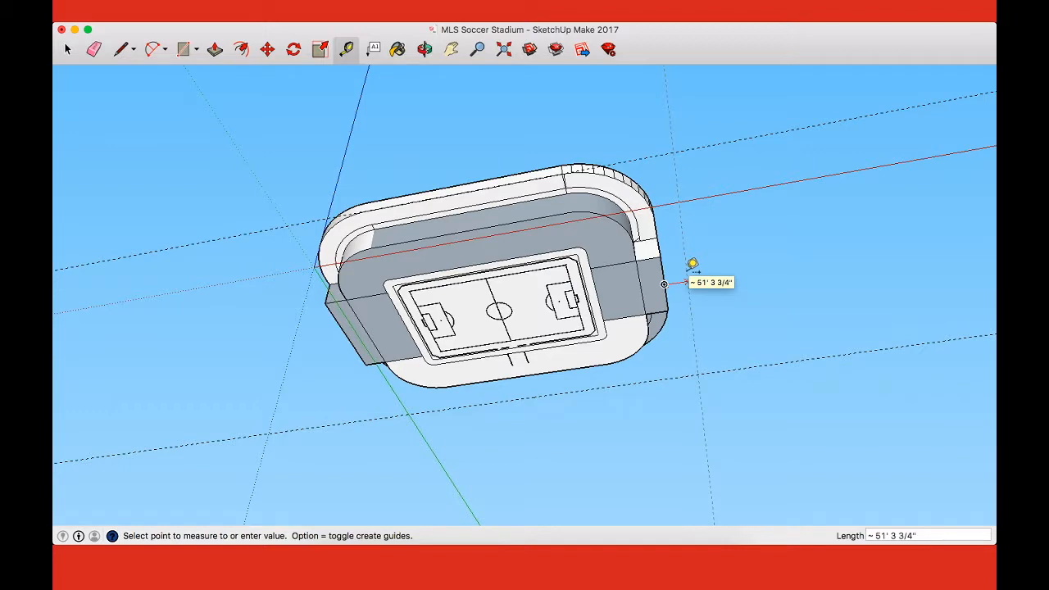
key("super+2")
key("Escape")
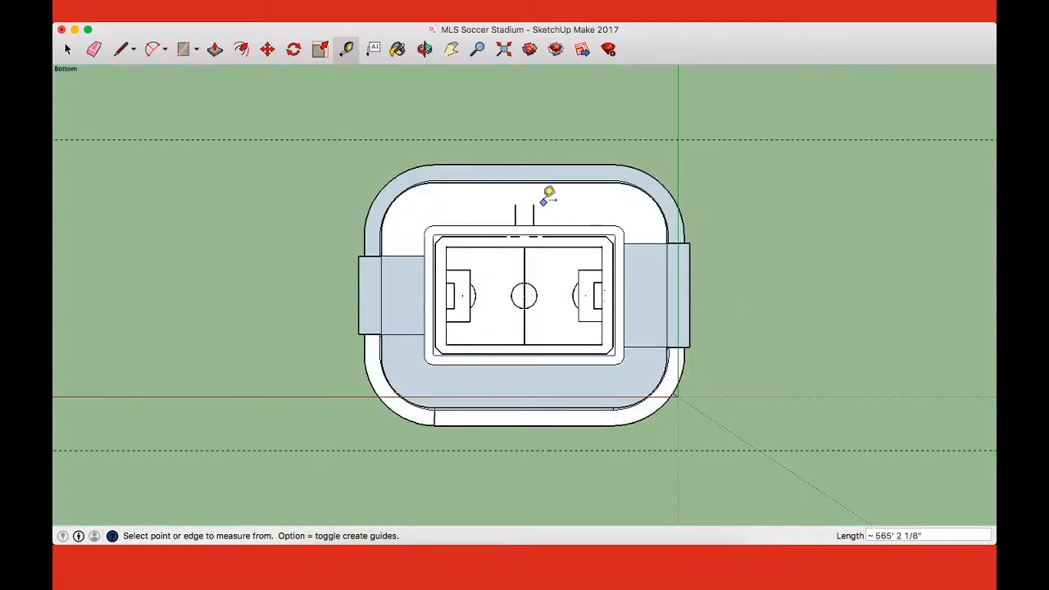
key("o")
left_click_drag(735, 275, 681, 191)
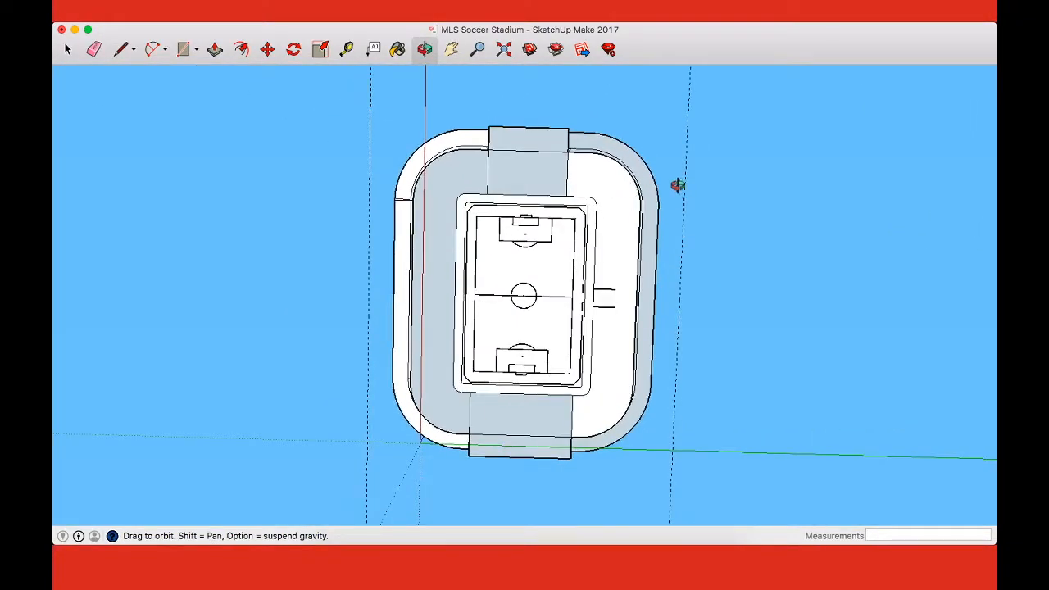
key("t")
left_click(667, 245)
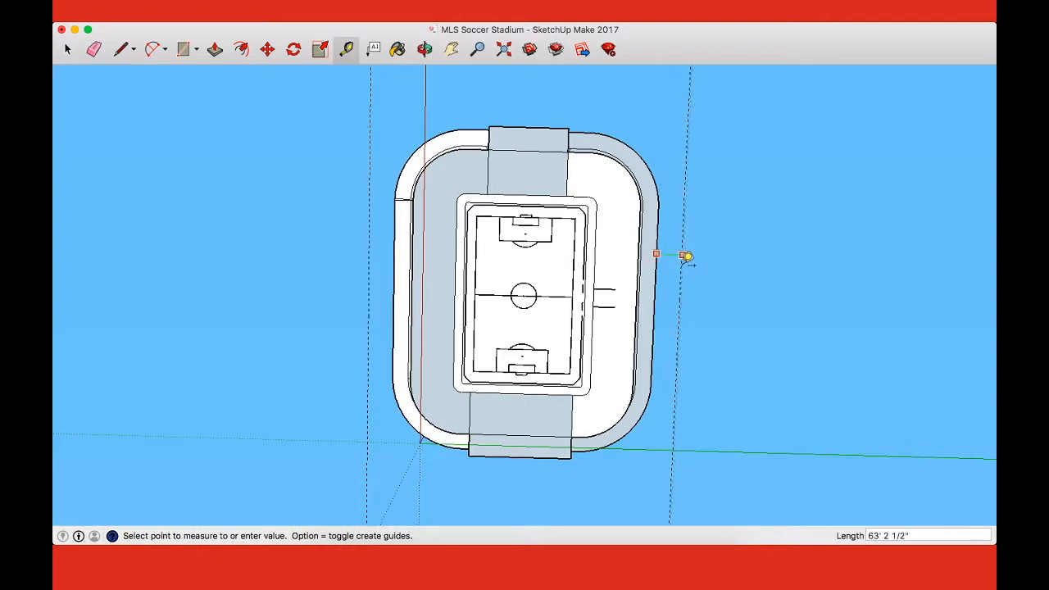
key("Escape")
Step: Place a guide line 25' outward from the bottom edge of the protruding end section farthest from the origin
middle_click_drag(533, 162, 668, 237)
left_click(664, 243)
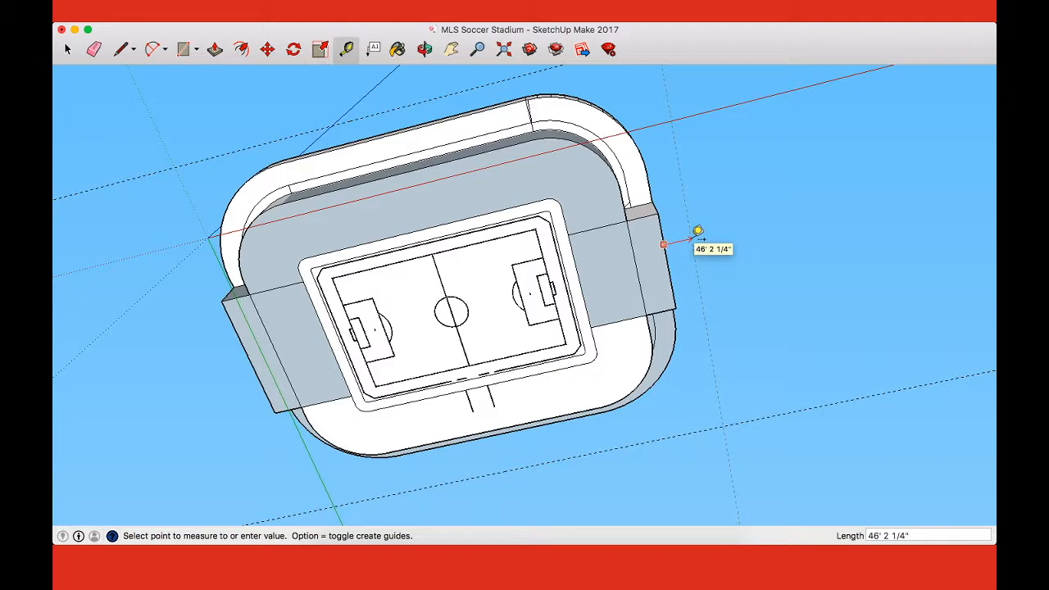
key("Return")
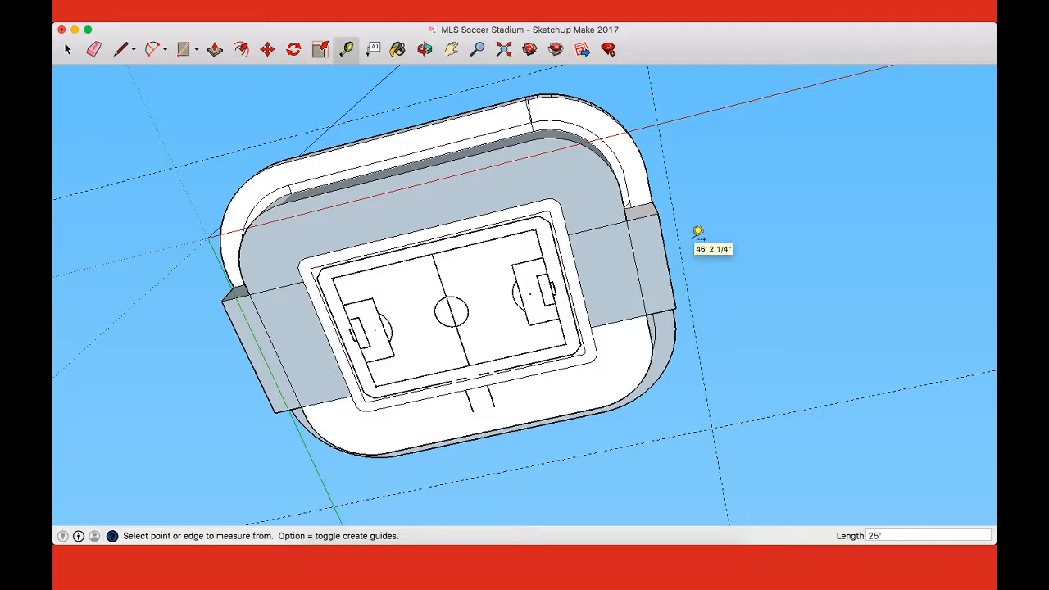
key("super+1")
scroll(709, 226, "down", 2)
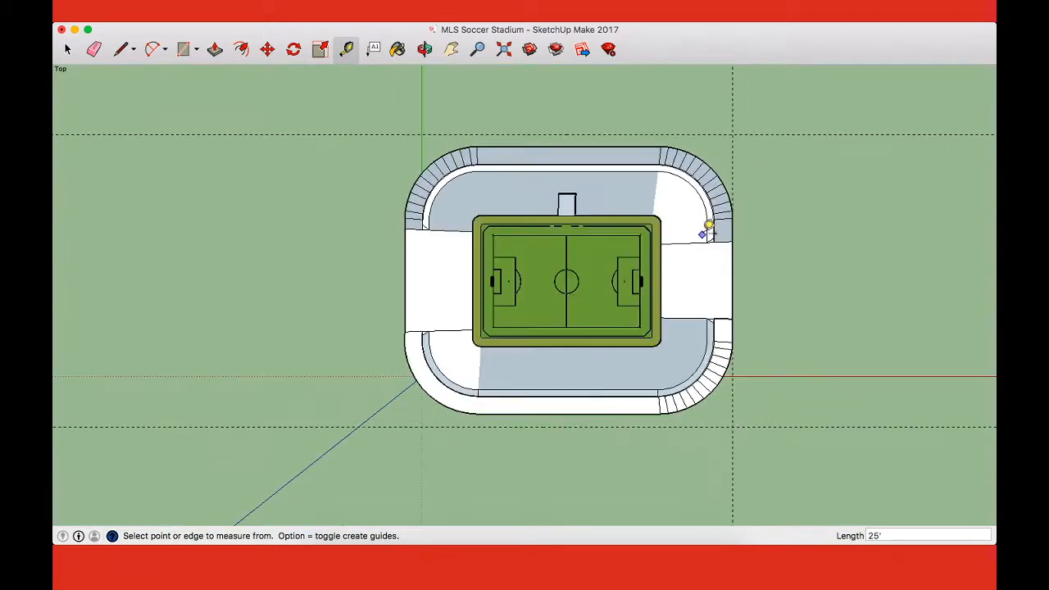
Step: Place a parallel guide line outward from the bottom edge of the opposite end section, nearest the origin
key("h")
left_click_drag(708, 226, 765, 237)
key("o")
left_click_drag(595, 363, 590, 195)
key("t")
left_click(496, 205)
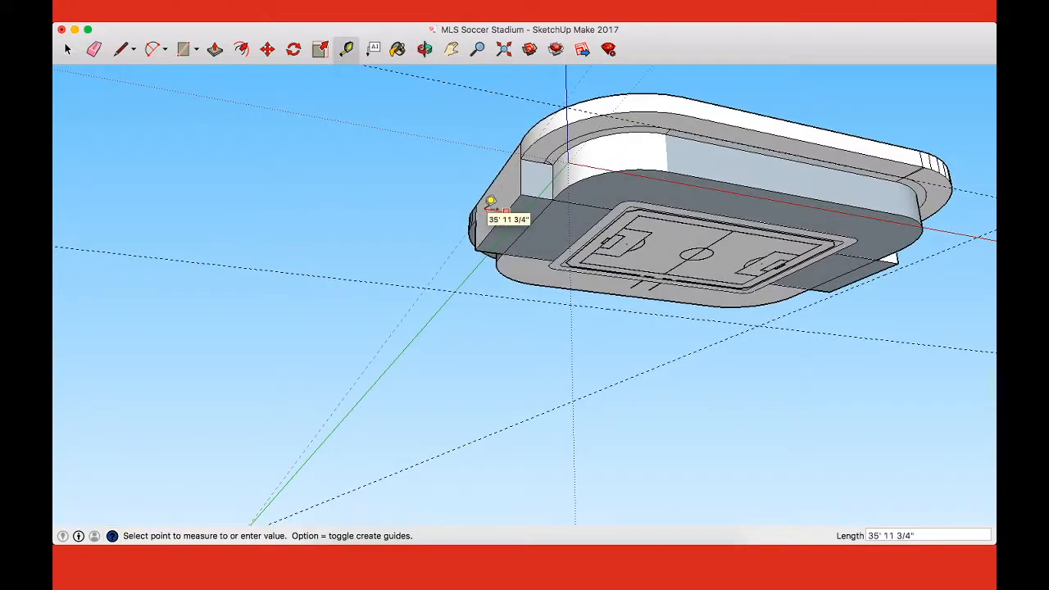
left_click(490, 200)
key("o")
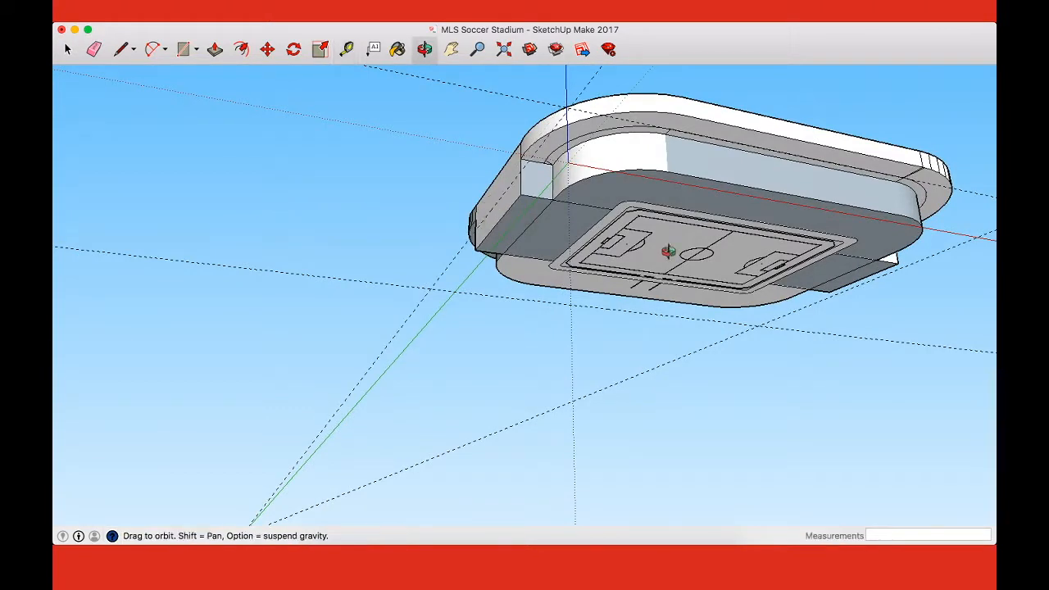
left_click_drag(842, 211, 462, 402)
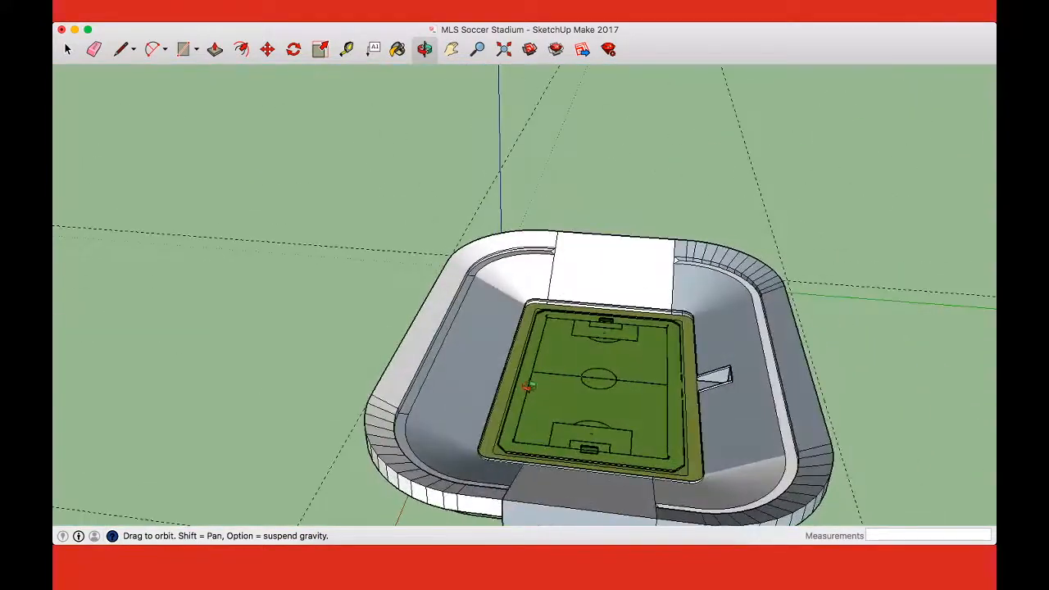
Step: Draw a ground rectangle around the stadium between opposite guide intersections, about 817' 9" by 720' 11 3/4"
key("super+2")
key("r")
scroll(607, 373, "down", 3)
left_click(385, 177)
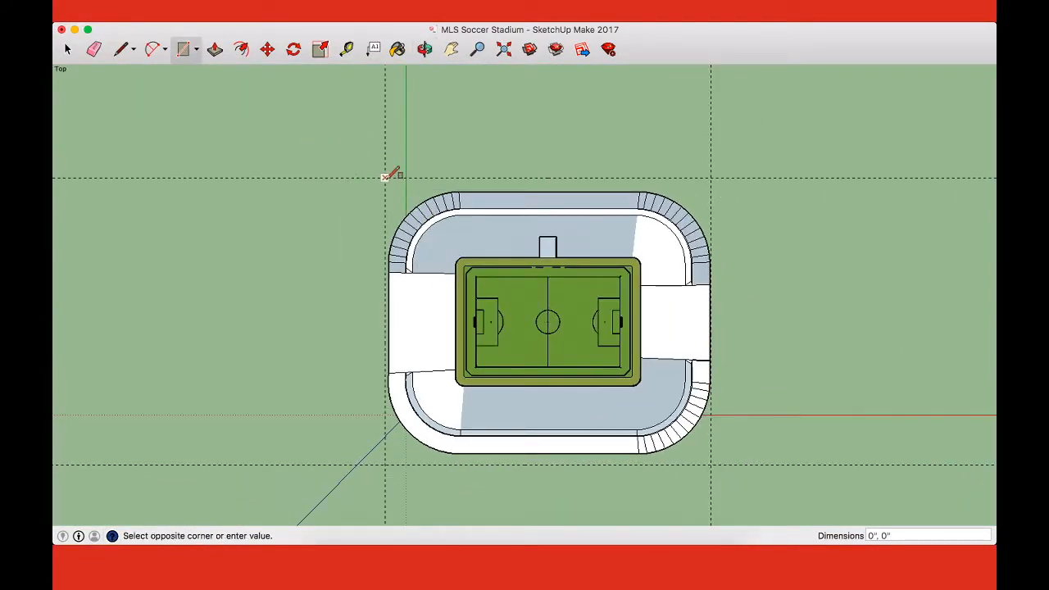
left_click(710, 464)
Step: Place a guide line 1.5' outward from the ground rectangle's end edge farthest from the origin
middle_click_drag(749, 459, 622, 445)
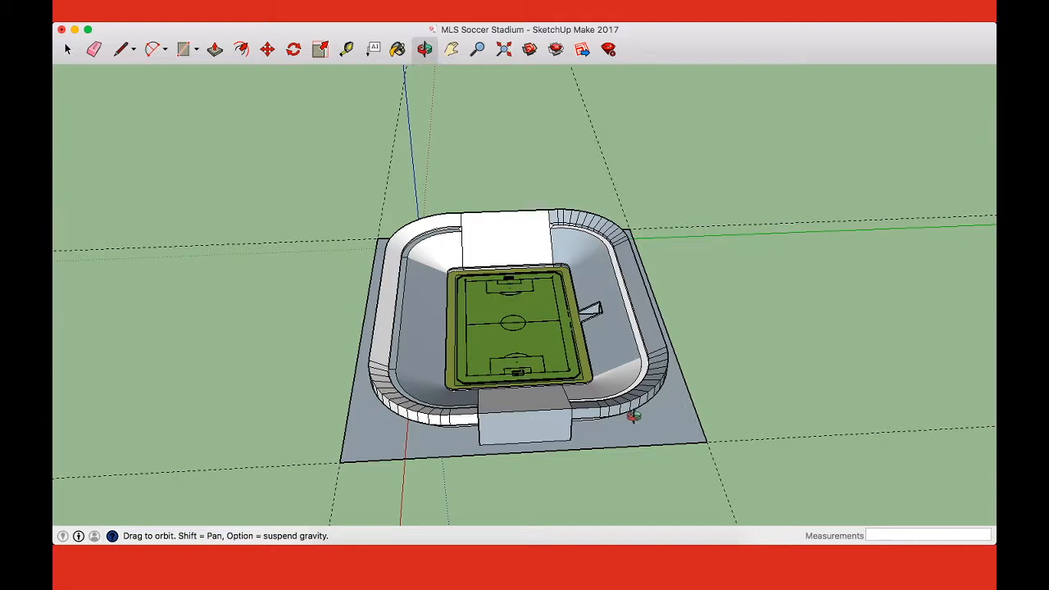
left_click_drag(556, 391, 673, 240)
left_click_drag(611, 108, 561, 301)
scroll(781, 325, "up", 3)
scroll(781, 325, "up", 1)
left_click_drag(808, 328, 293, 391)
key("t")
left_click(253, 324)
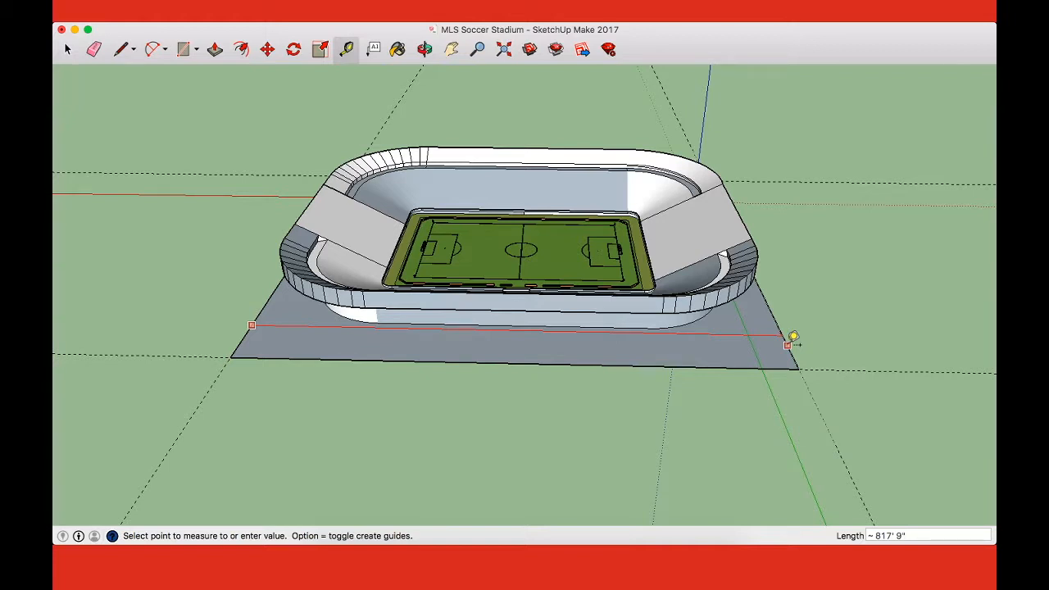
type("1.5'")
key("Return")
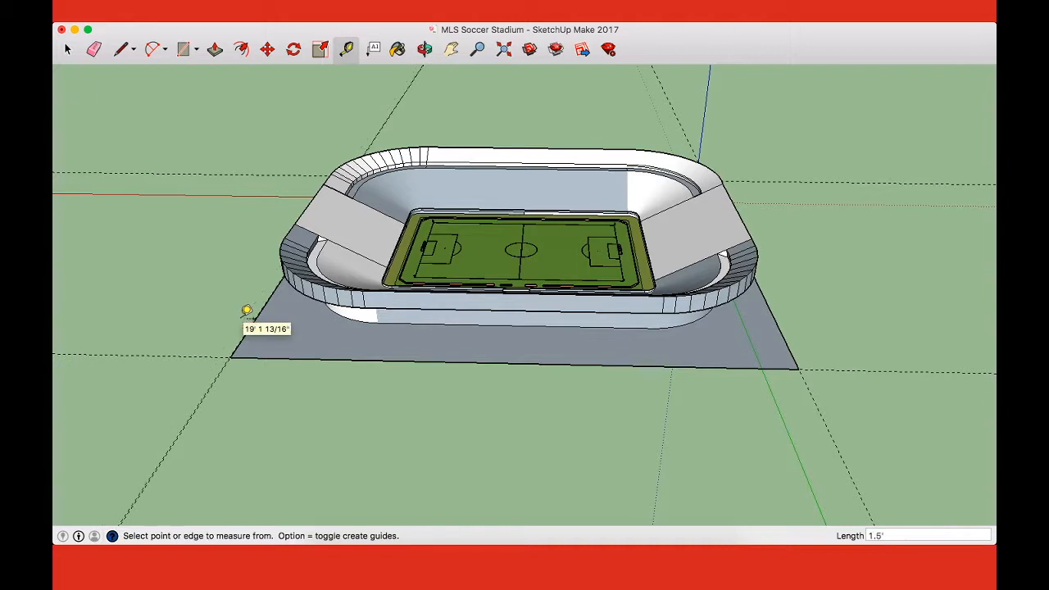
Step: Place a guide line 1.5' outward from the ground rectangle's end edge nearest the origin
left_click(783, 316)
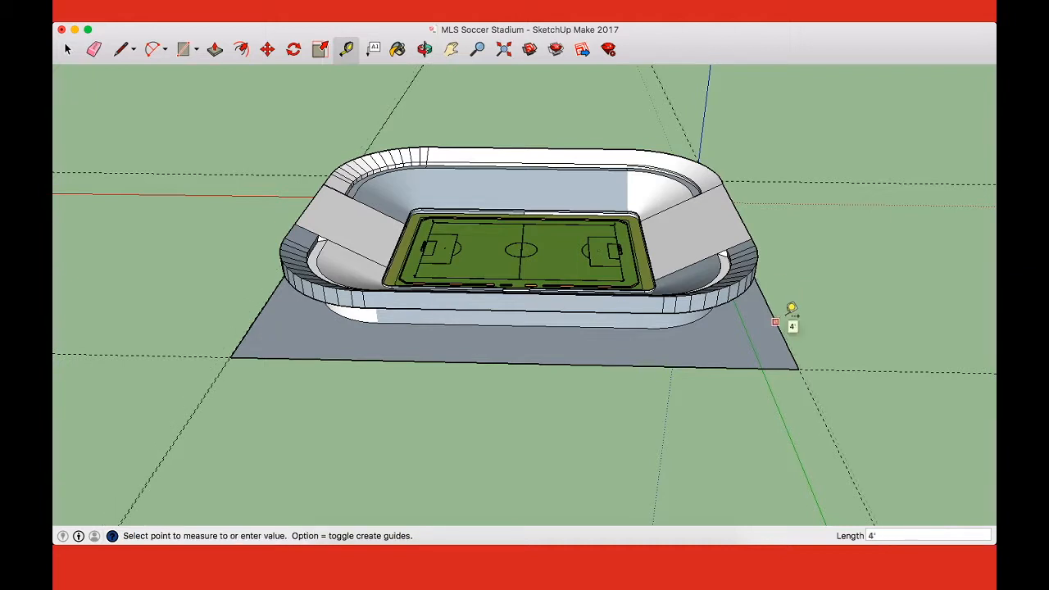
type("1.5'")
key("Return")
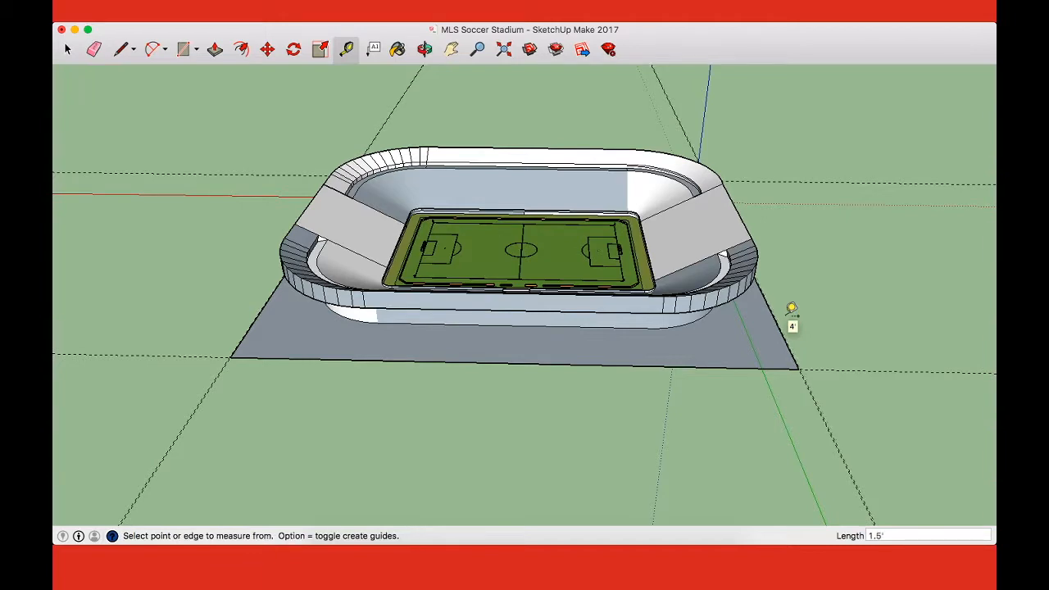
Step: Measure the overall distance between the two outer guide lines beyond the ground rectangle's ends
scroll(262, 349, "up", 3)
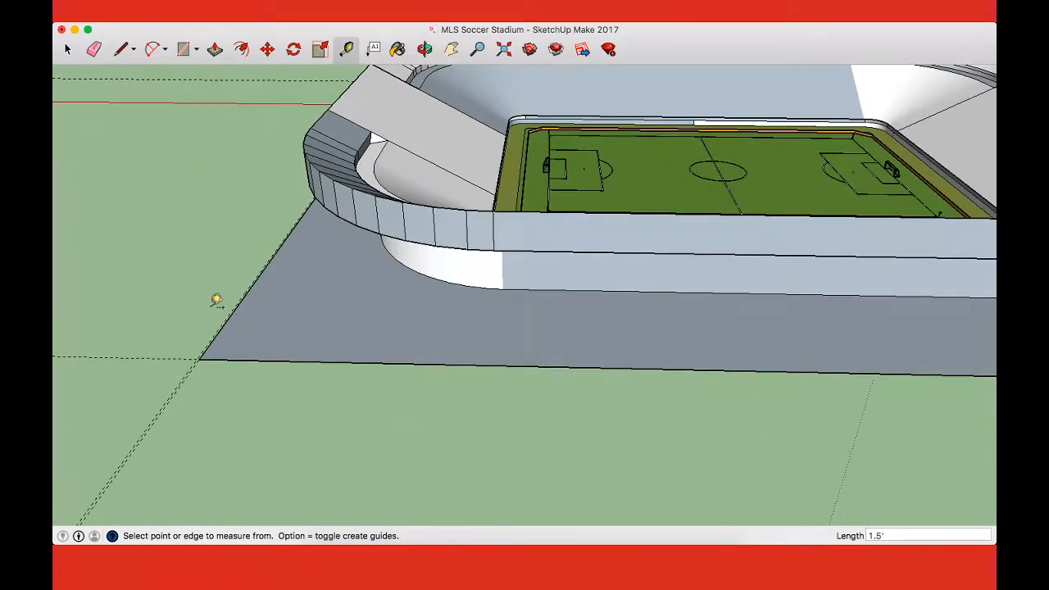
scroll(220, 300, "up", 4)
left_click(264, 332)
scroll(264, 332, "down", 6)
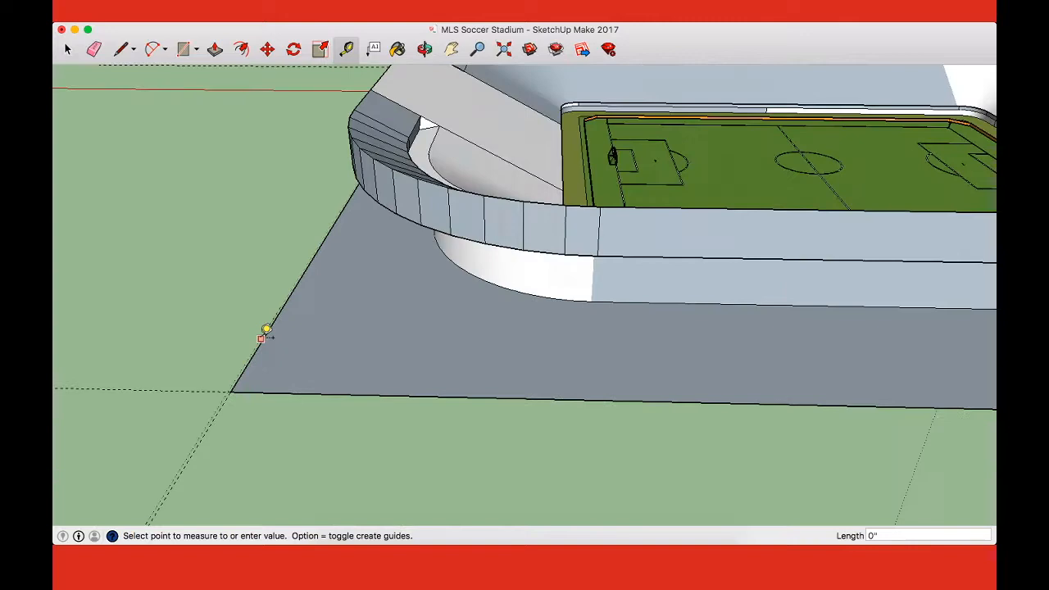
scroll(515, 328, "down", 2)
scroll(642, 327, "up", 8)
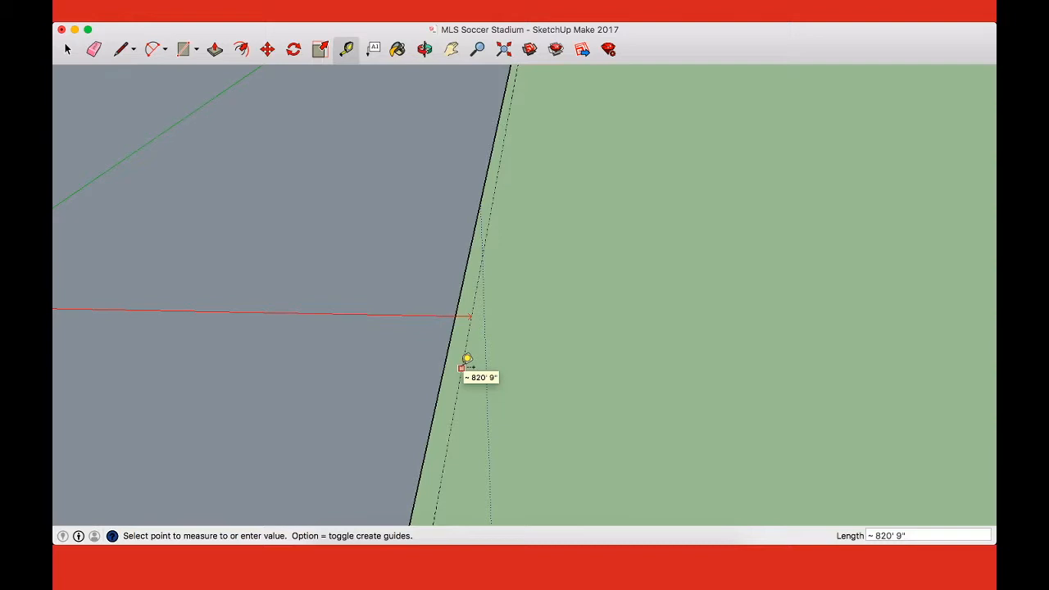
left_click(461, 368)
left_click(466, 364)
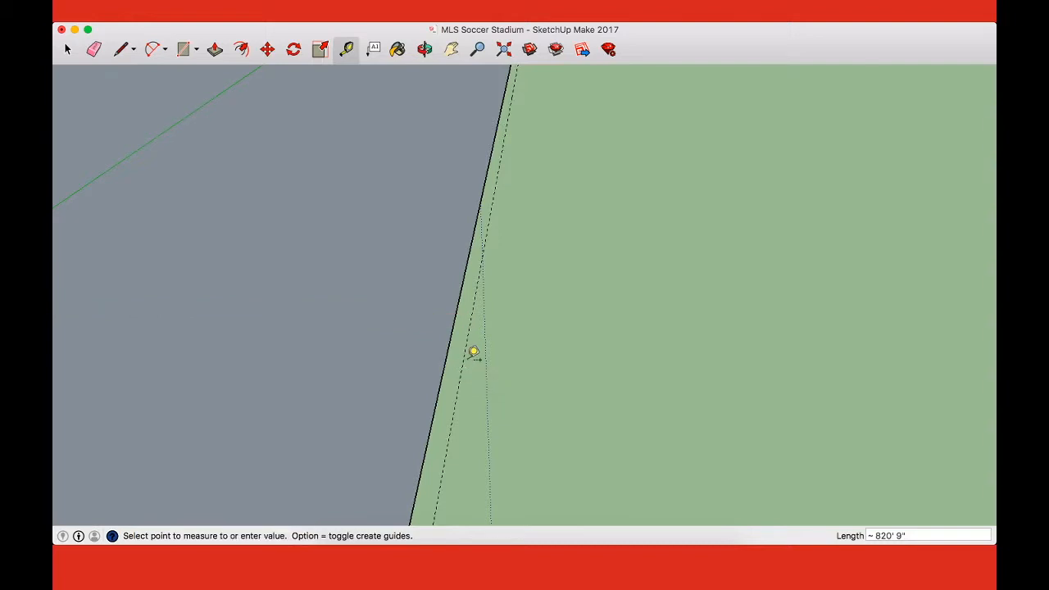
Step: Place another guide line 1.5" outward from the outer guide at the origin end of the ground rectangle
left_click(464, 365)
left_click(463, 365)
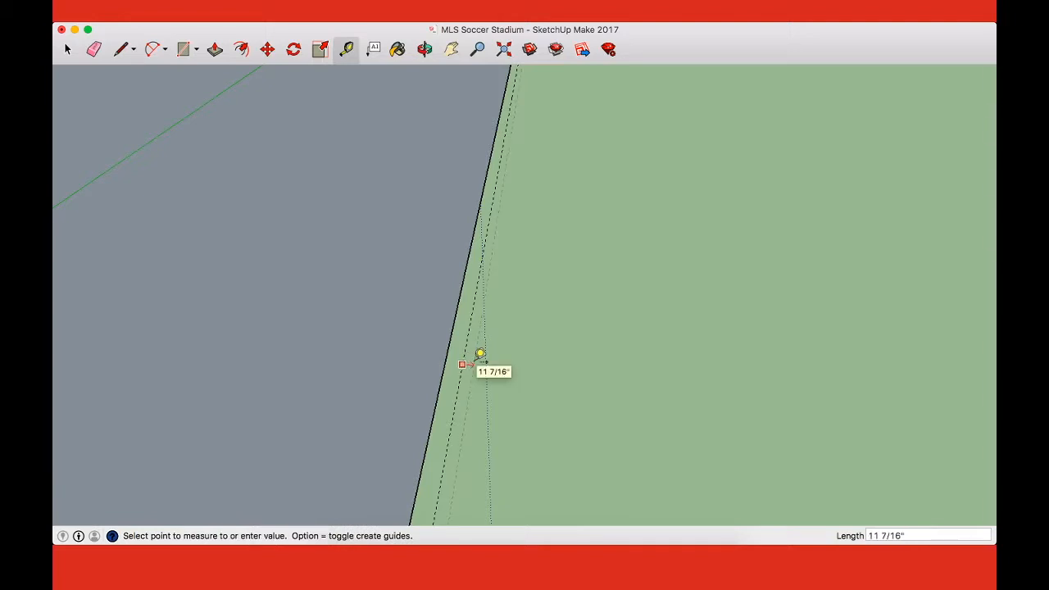
type("1.")
key("Return")
Step: Erase the inner of the two closely spaced guide lines outside the rectangle's origin end
scroll(482, 368, "up", 5)
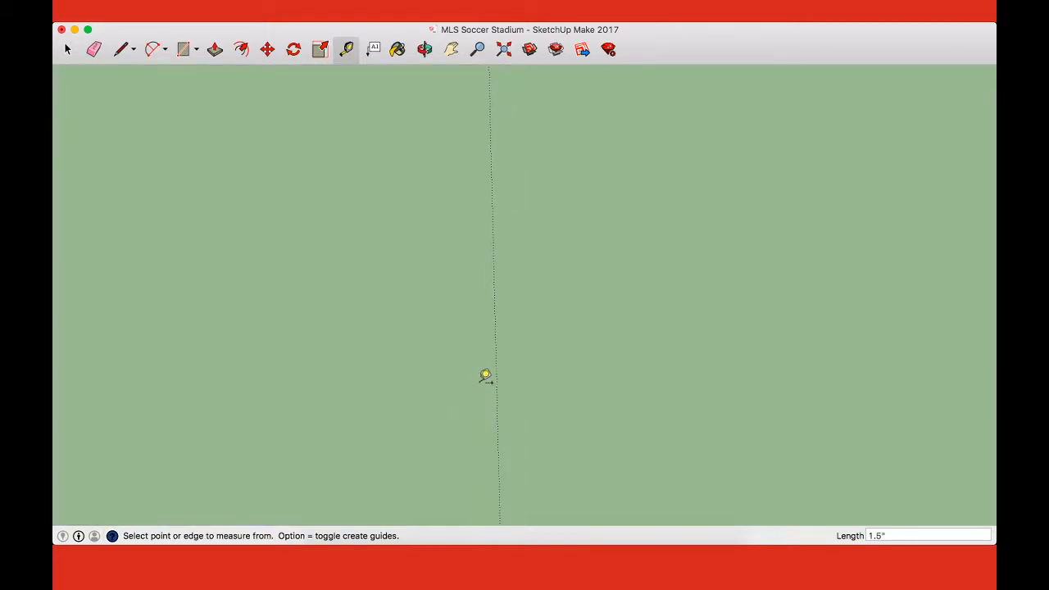
scroll(475, 381, "down", 5)
key("h")
left_click_drag(740, 358, 179, 426)
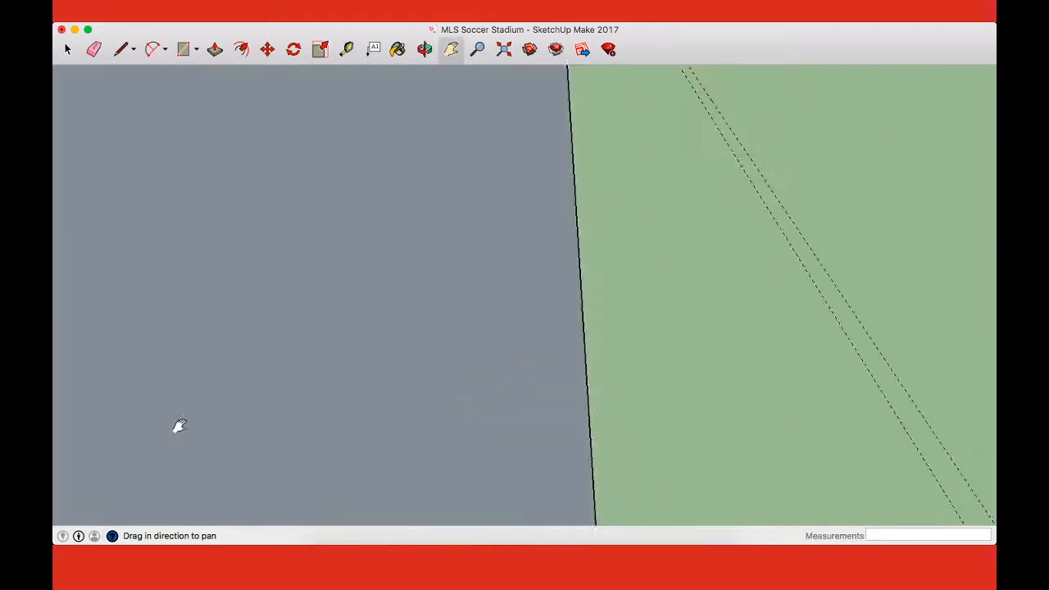
key("e")
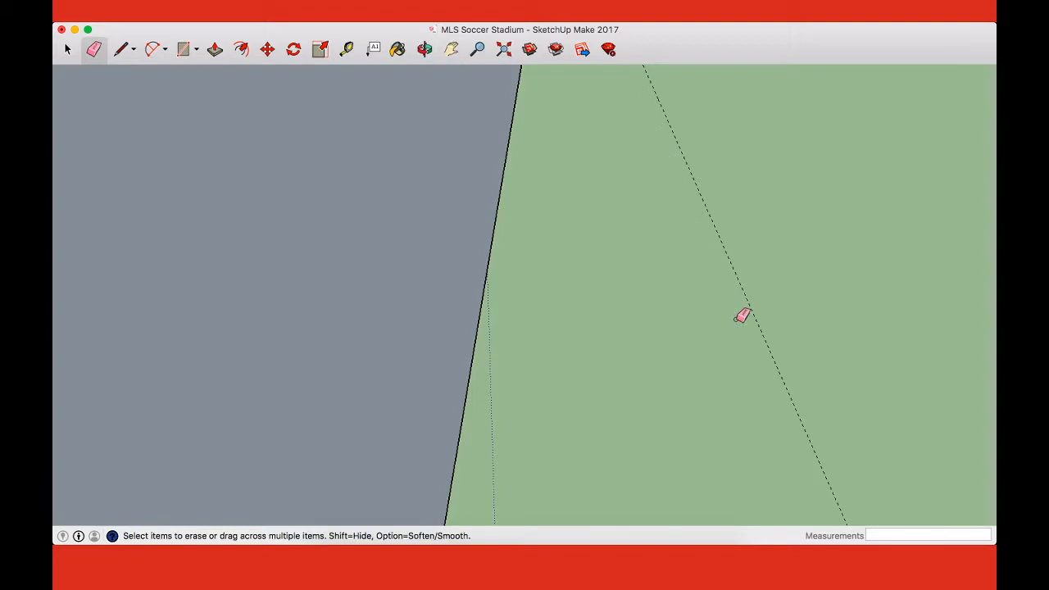
Step: Place a guide 1.5" outward from the outer guide at the far end and erase the inner one of the pair
scroll(741, 316, "down", 10)
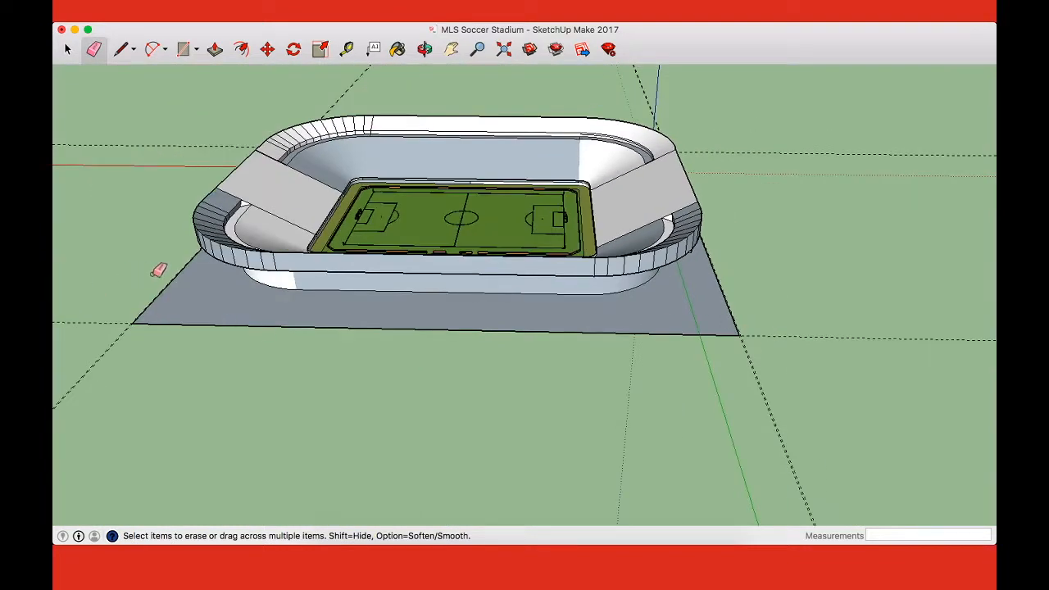
scroll(158, 271, "up", 10)
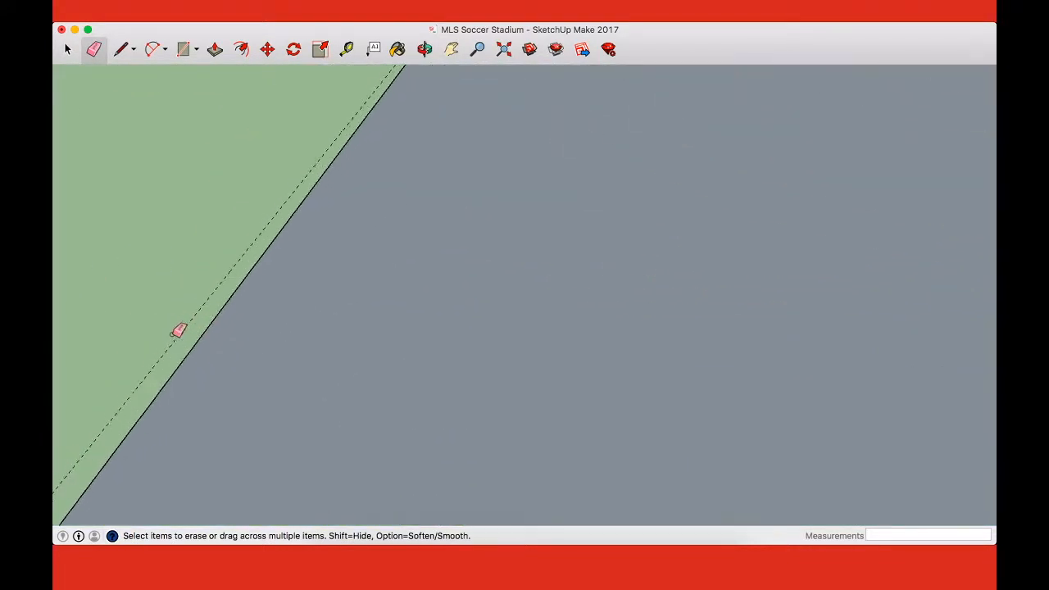
key("h")
left_click_drag(177, 328, 412, 316)
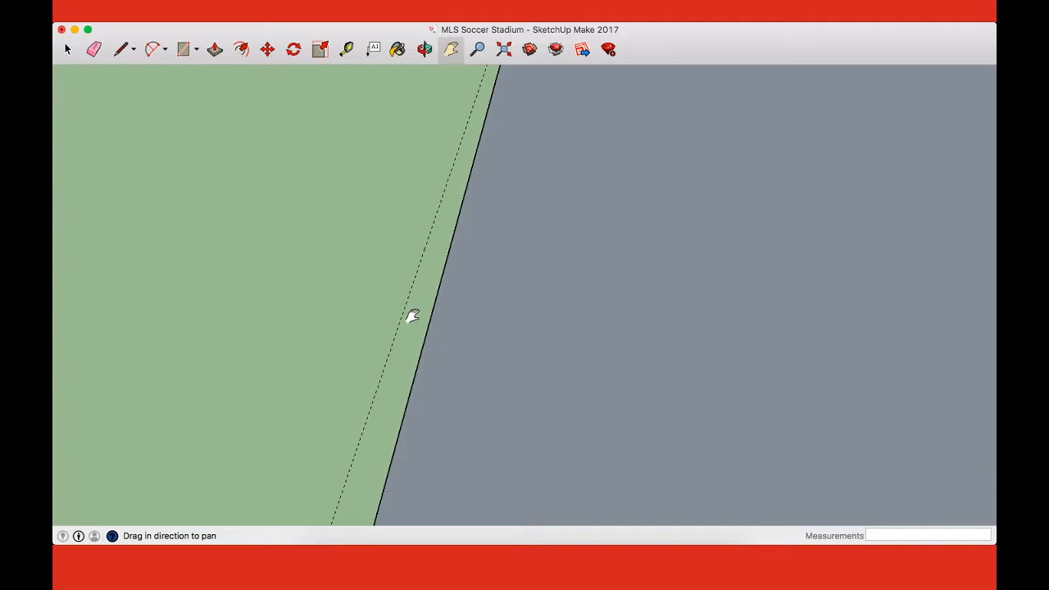
key("t")
left_click(406, 310)
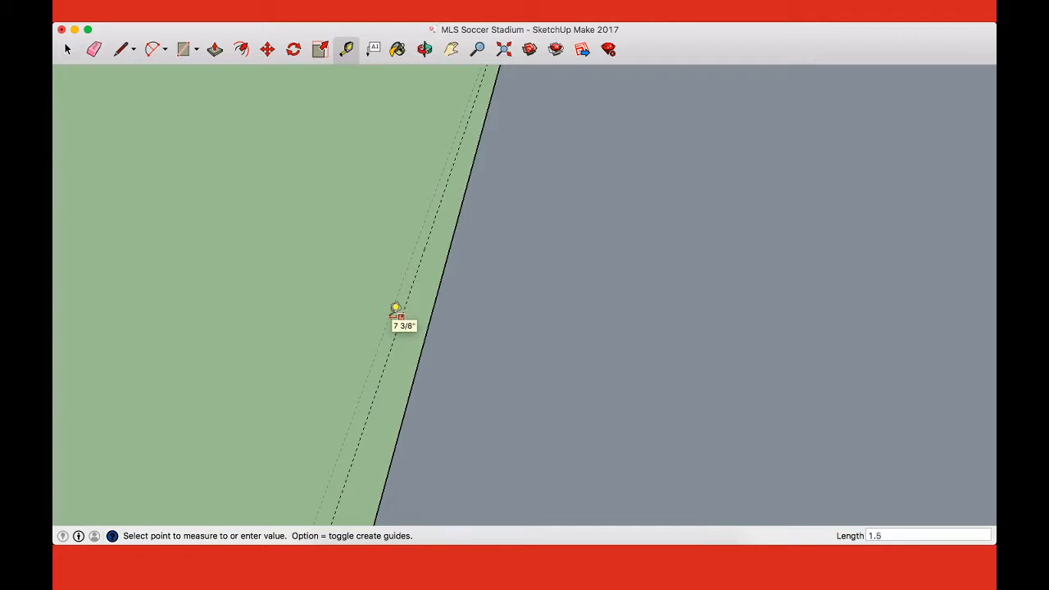
left_click(396, 309)
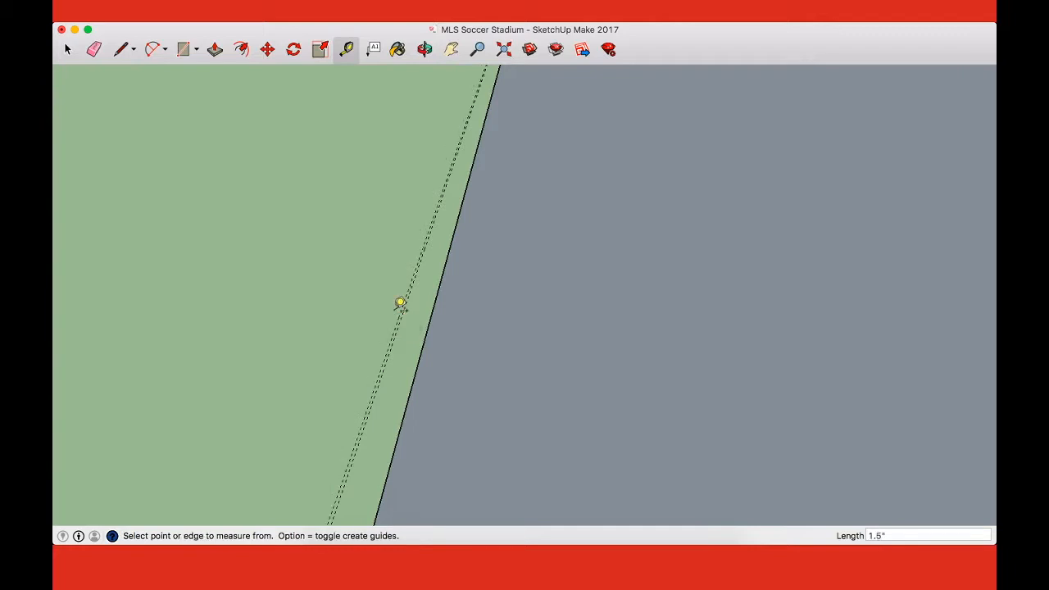
key("e")
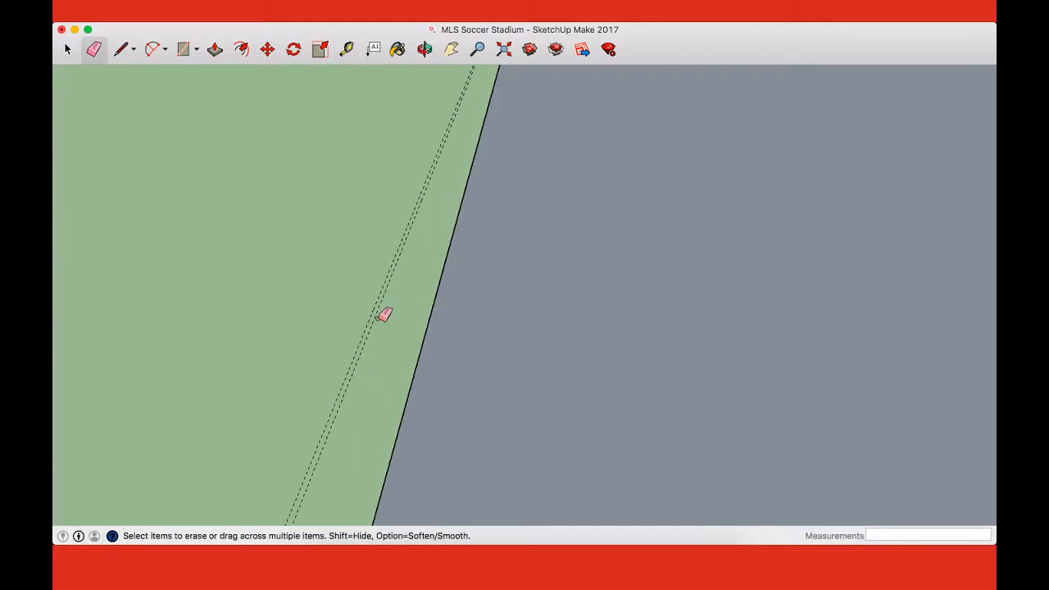
Step: Measure the distance between the new outer guide lines at both ends of the ground rectangle
key("t")
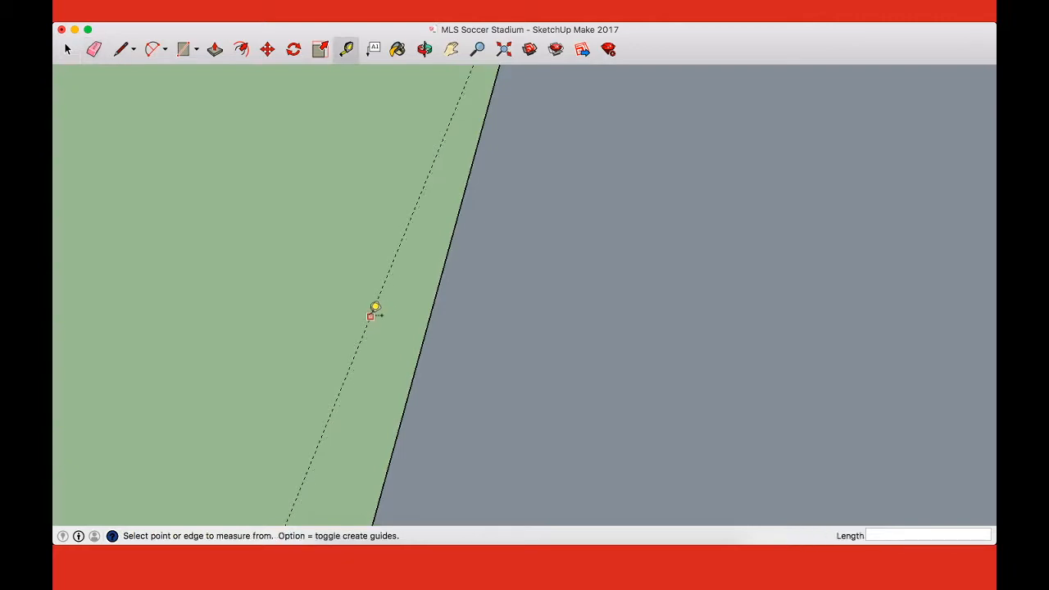
left_click(372, 309)
scroll(370, 312, "down", 5)
scroll(370, 307, "down", 5)
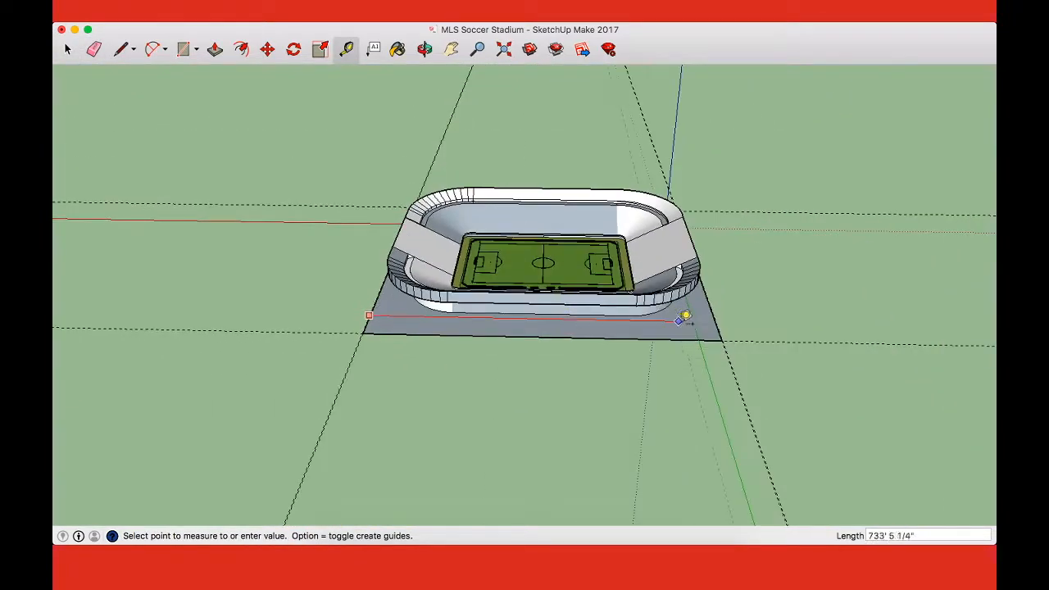
scroll(749, 347, "up", 3)
scroll(724, 377, "up", 5)
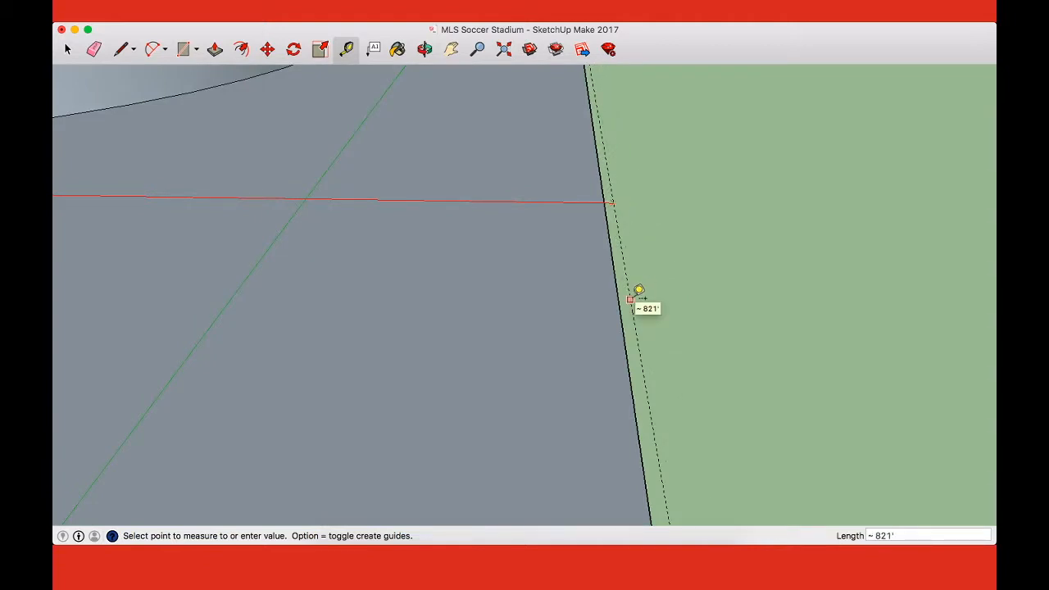
left_click(639, 291)
Step: Extend the ground plane by a 1' 7 1/2" strip out to the outer guide at the origin end and erase the former boundary edge
scroll(637, 292, "down", 3)
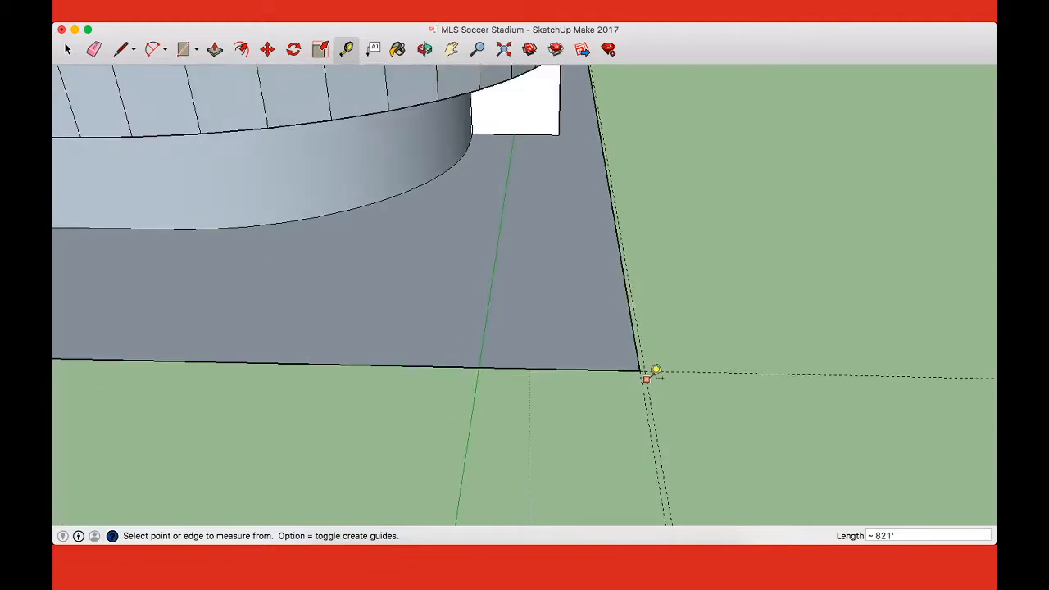
scroll(655, 370, "up", 3)
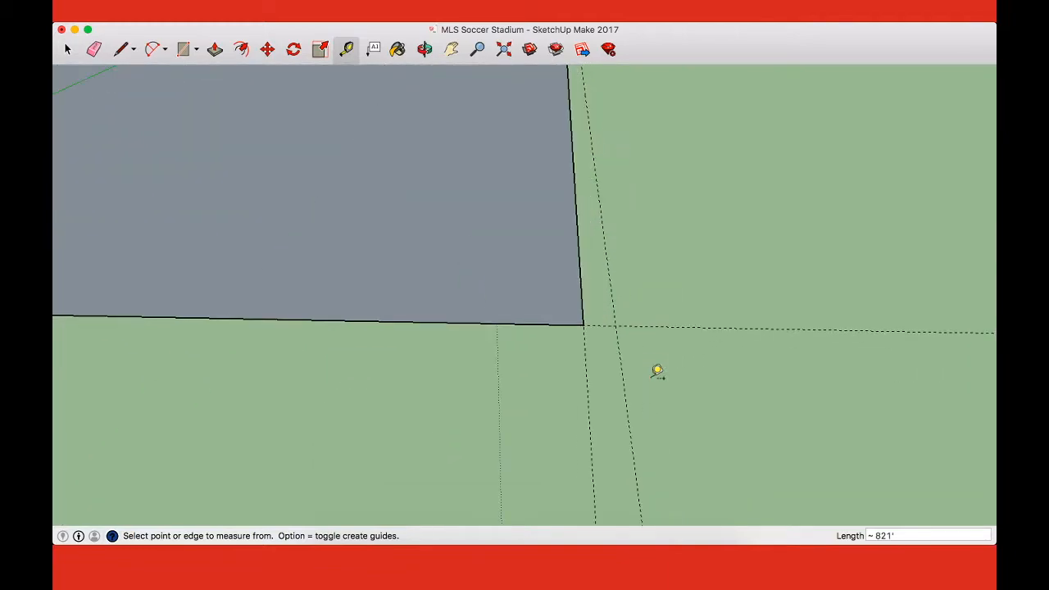
key("l")
left_click(583, 325)
scroll(616, 311, "down", 5)
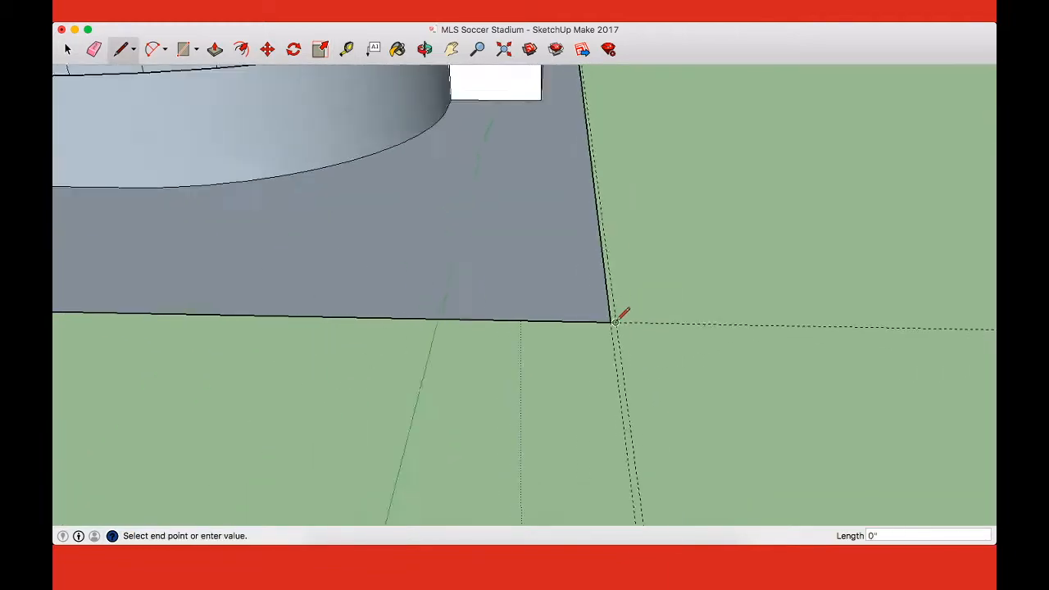
scroll(590, 135, "up", 6)
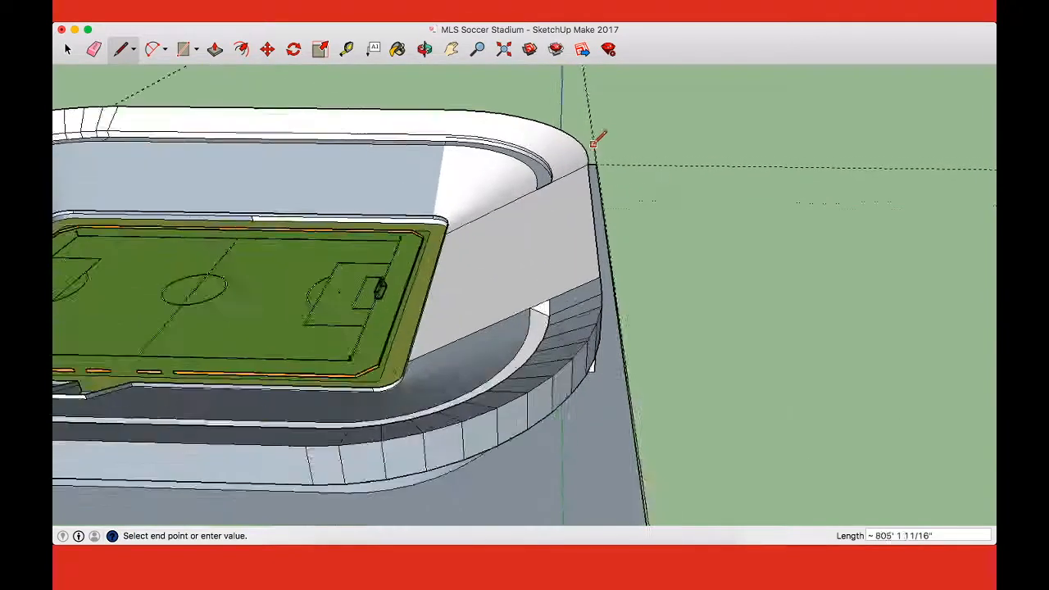
scroll(593, 155, "up", 5)
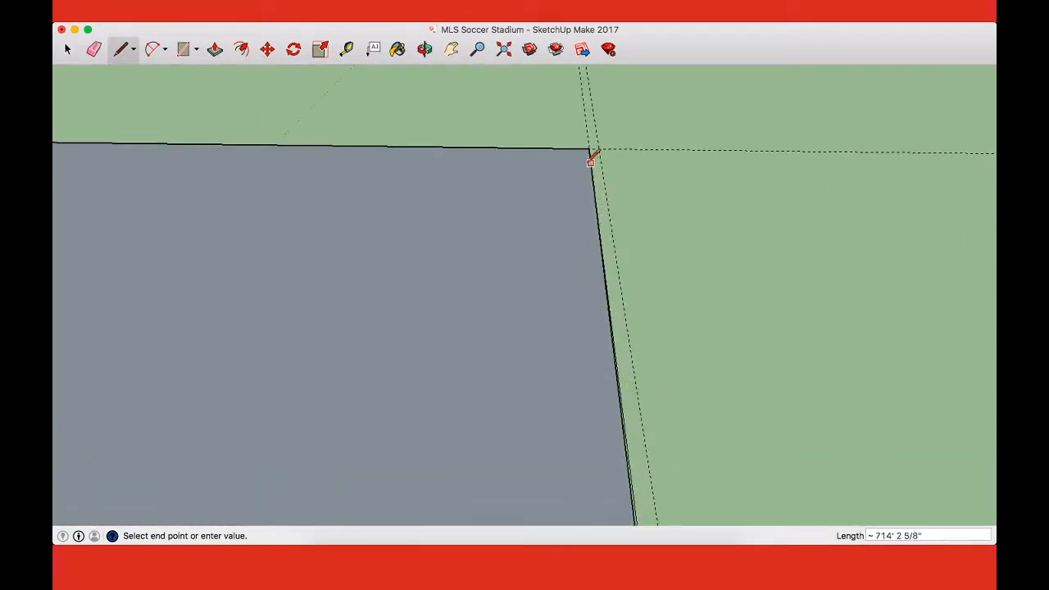
left_click(590, 146)
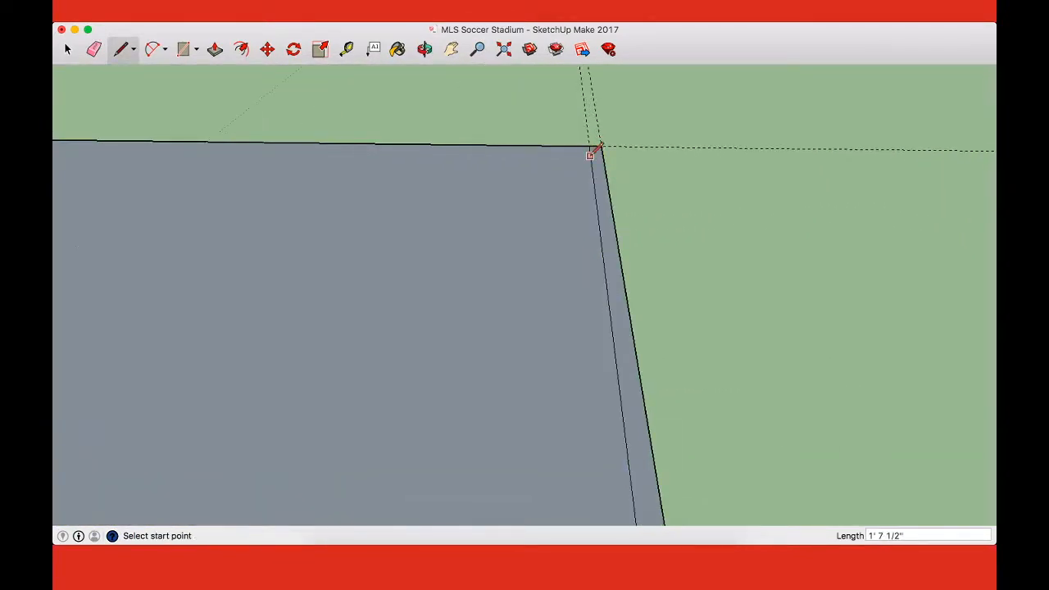
key("e")
Step: Extend the ground plane by a 1' 7 1/2" strip out to the outer guide at the far end and erase the former boundary edge
scroll(582, 188, "down", 10)
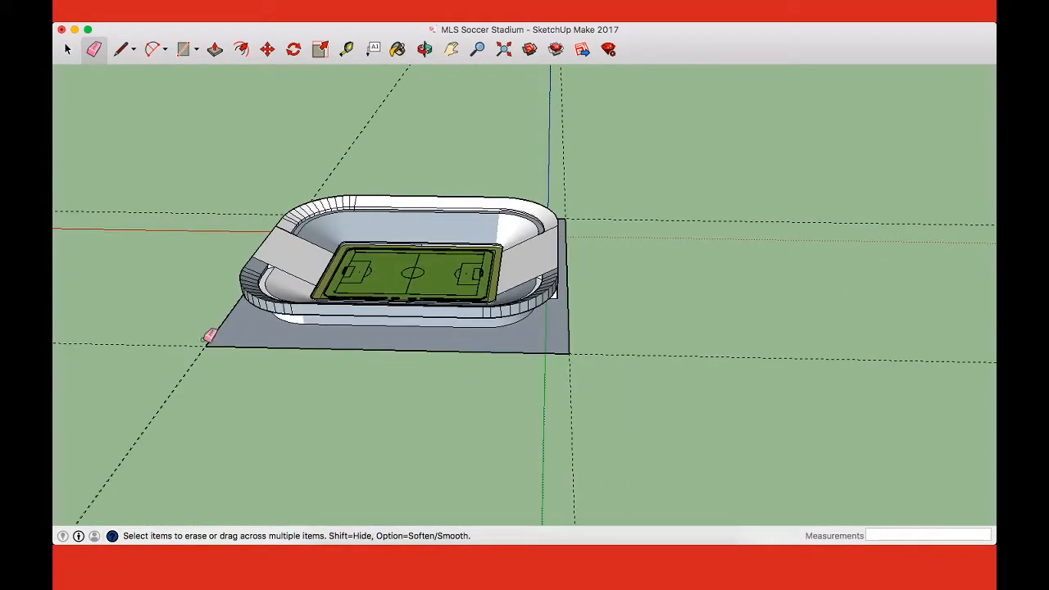
scroll(210, 334, "up", 6)
scroll(225, 333, "up", 5)
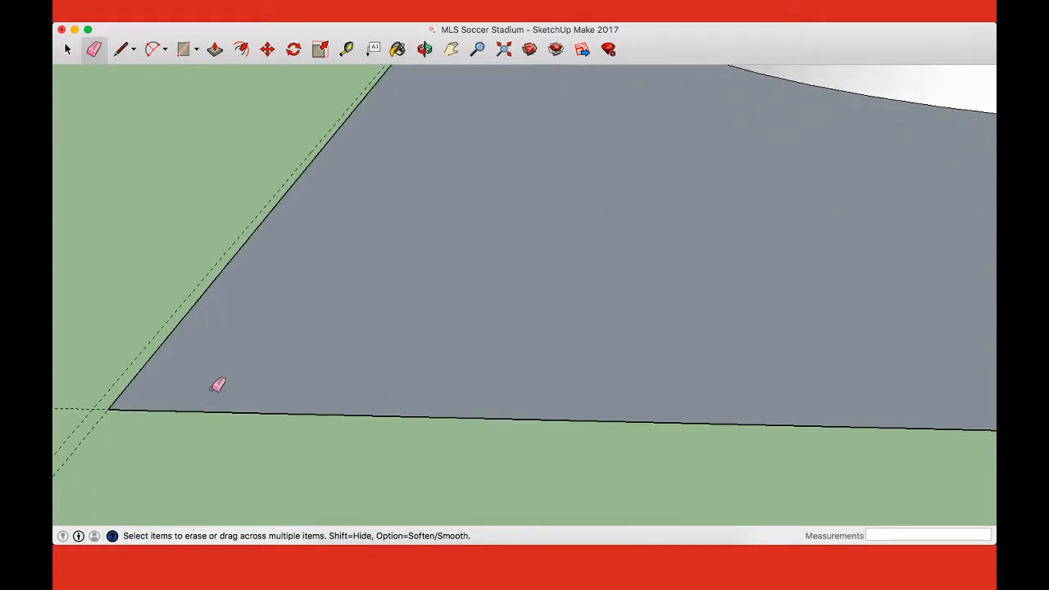
key("l")
left_click(108, 409)
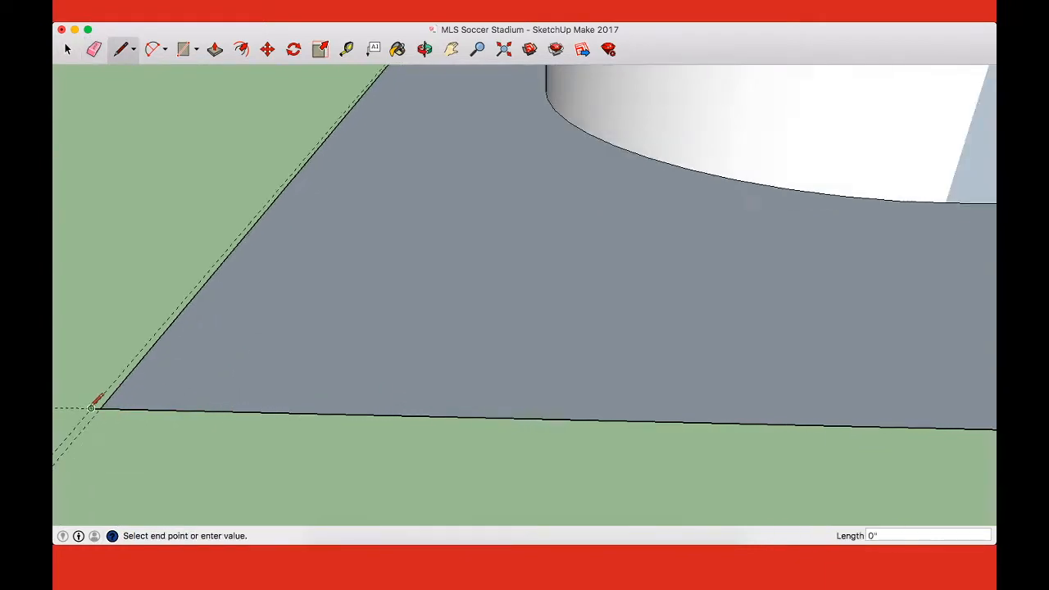
scroll(99, 399, "down", 5)
scroll(262, 190, "down", 6)
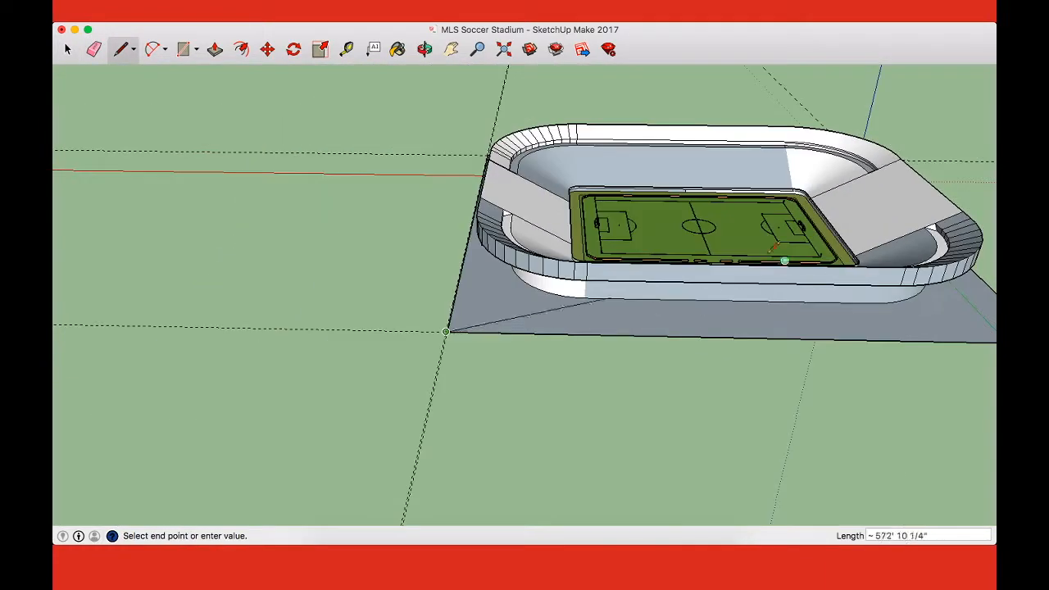
scroll(500, 122, "up", 6)
scroll(492, 156, "up", 8)
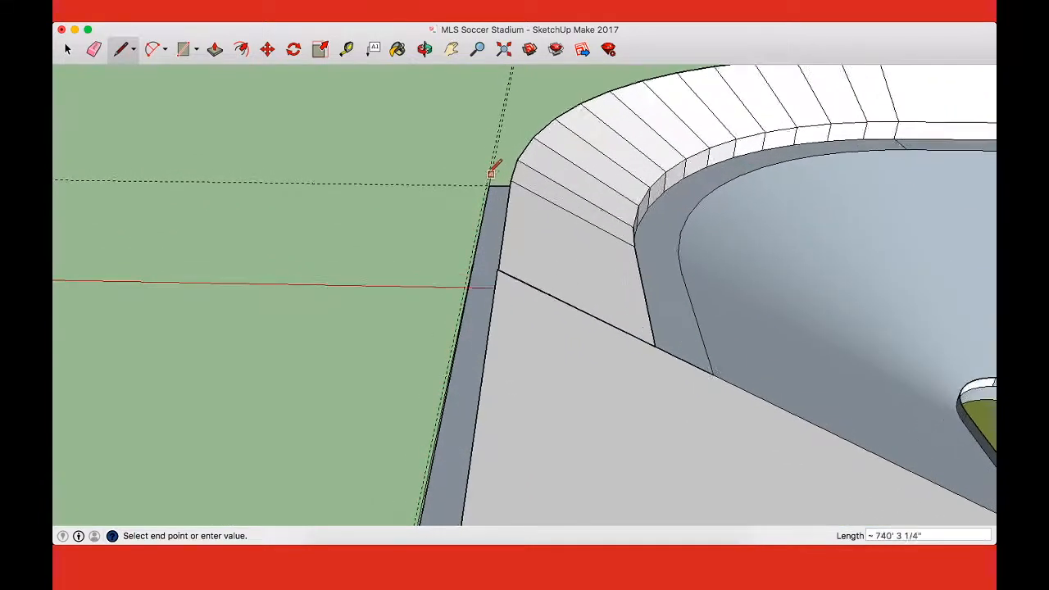
scroll(503, 190, "up", 3)
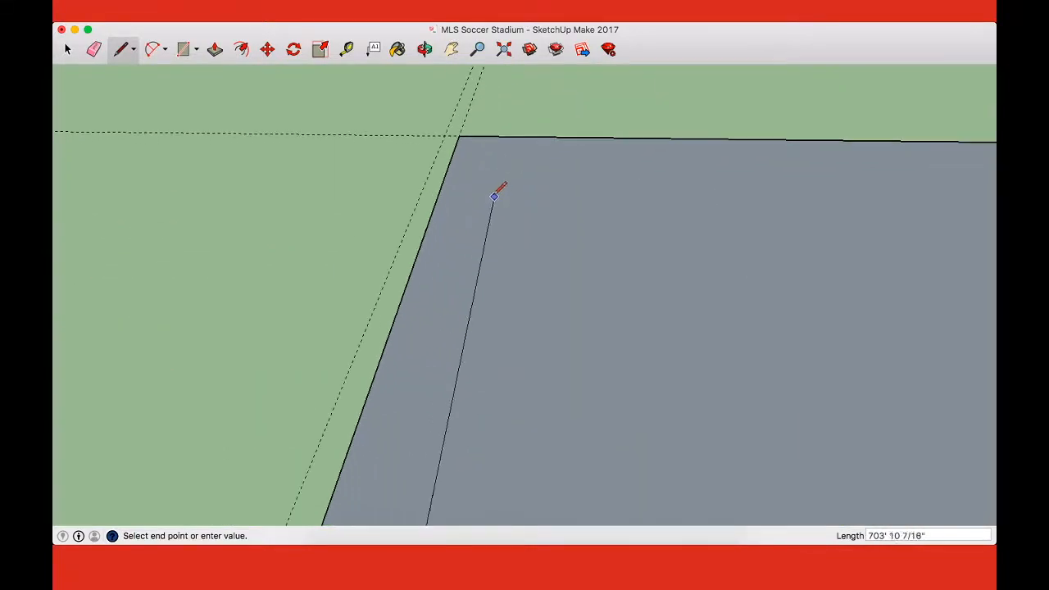
left_click(458, 134)
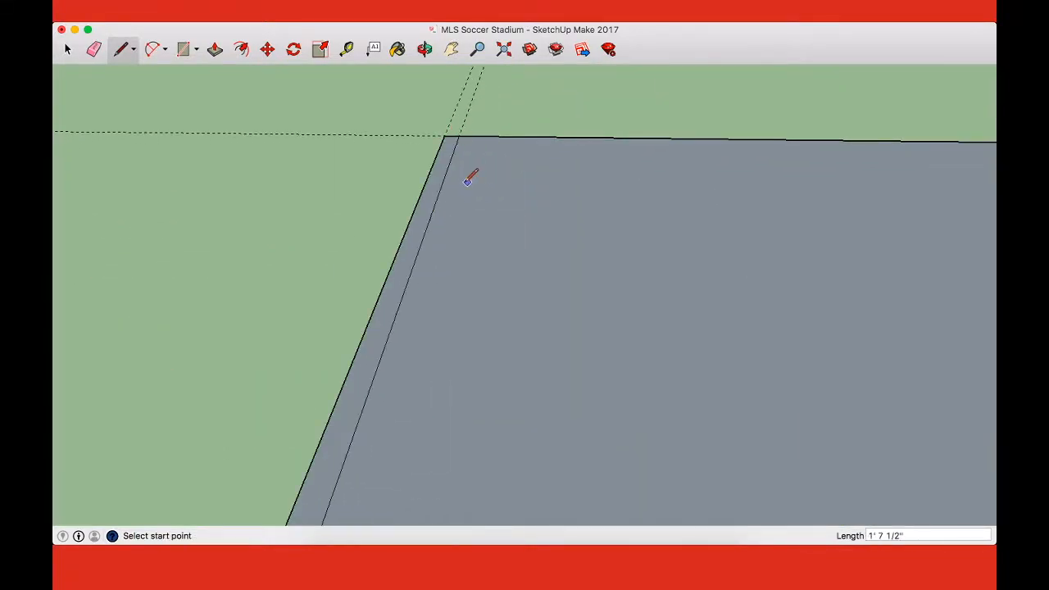
key("e")
left_click(440, 187)
Step: Check the extended ground plane around the stadium from directly above and from the far end in perspective
key("super+1")
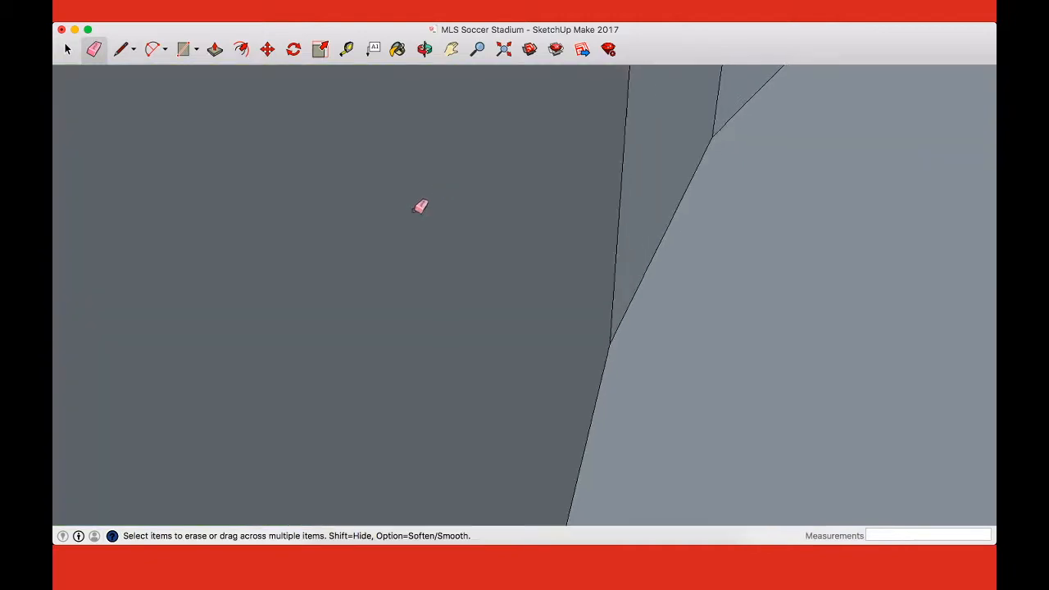
scroll(323, 215, "down", 6)
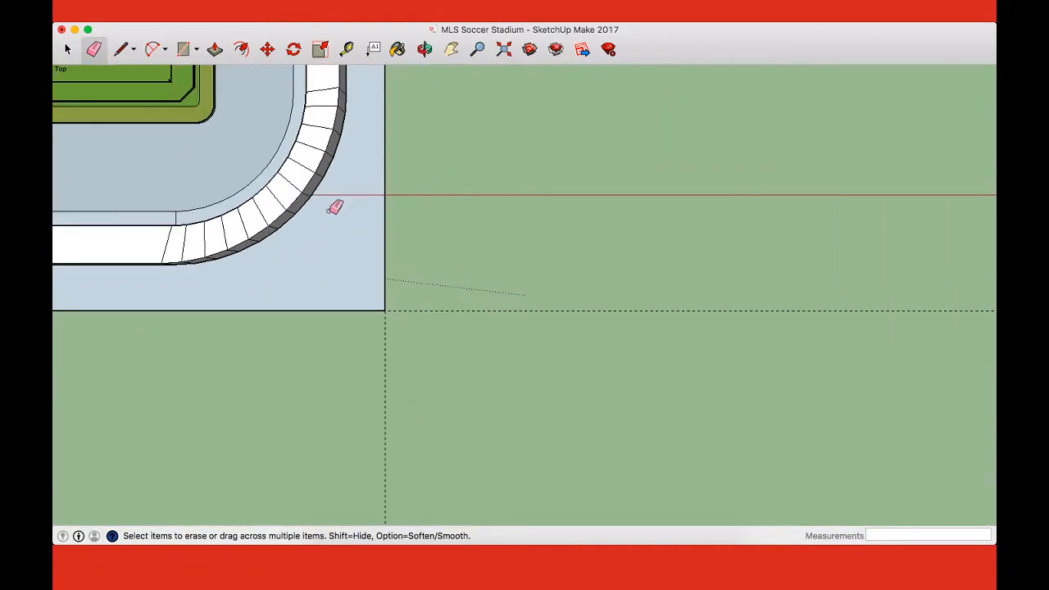
key("h")
left_click_drag(332, 208, 658, 353)
scroll(594, 256, "down", 3)
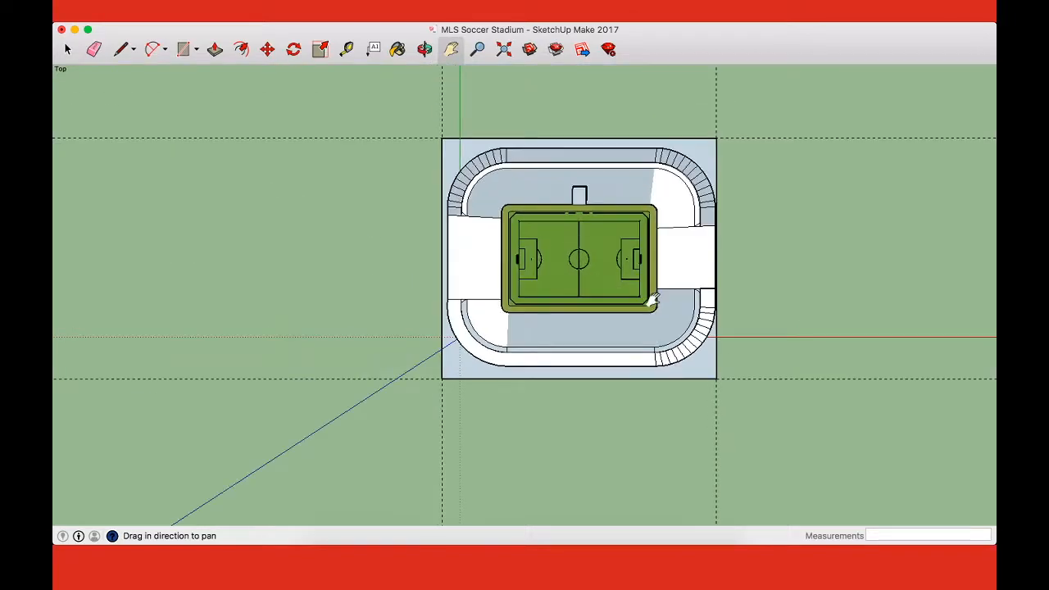
scroll(730, 266, "up", 4)
key("o")
left_click_drag(789, 311, 697, 462)
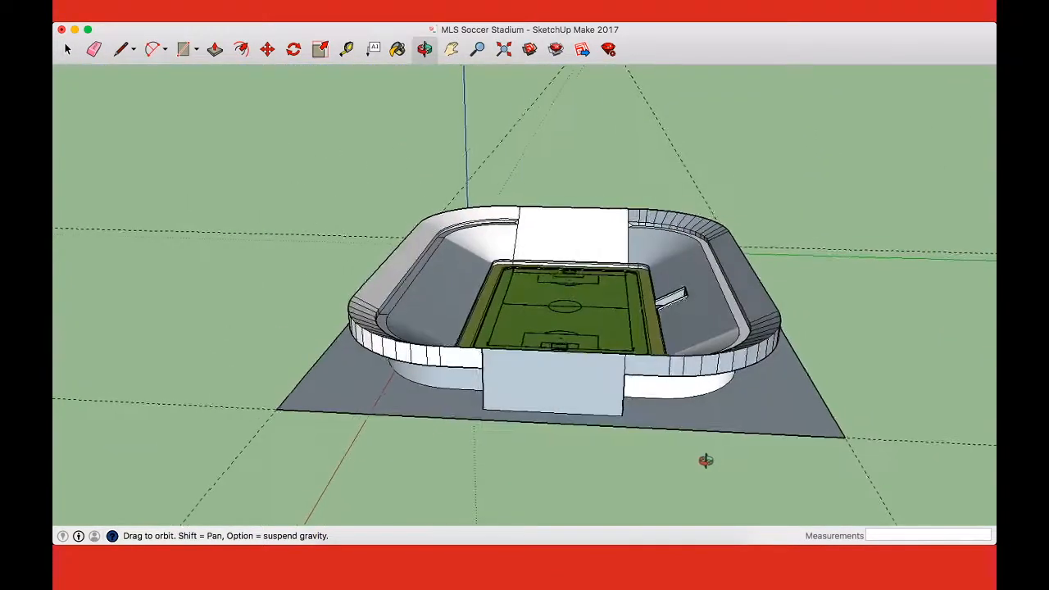
Step: Measure the ground plane's width along the green axis between its two long edges
key("t")
left_click(302, 382)
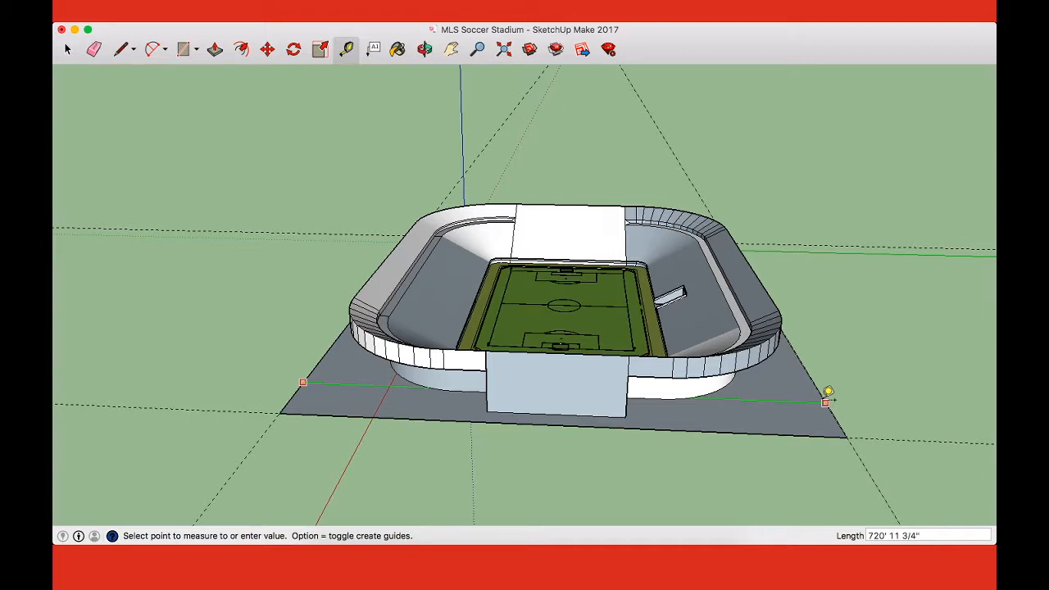
left_click(826, 402)
middle_click_drag(828, 397, 348, 467)
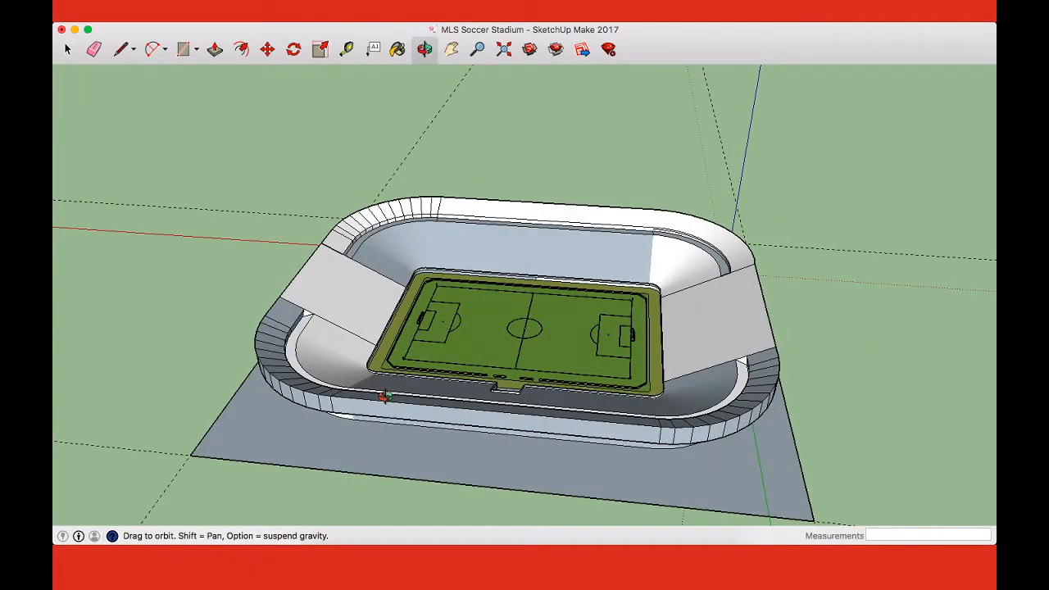
middle_click_drag(384, 397, 819, 374)
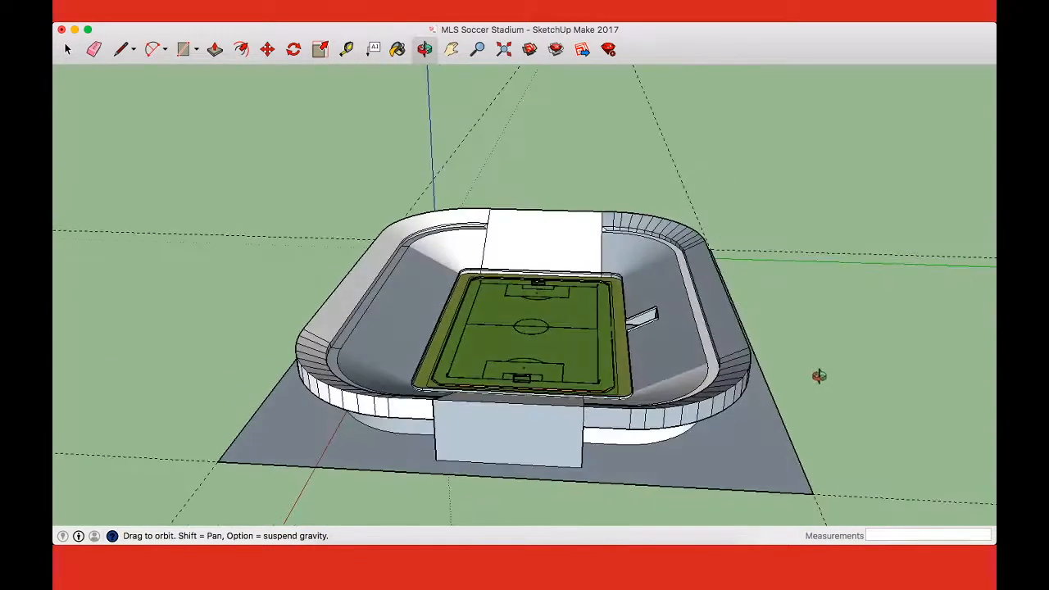
left_click(253, 415)
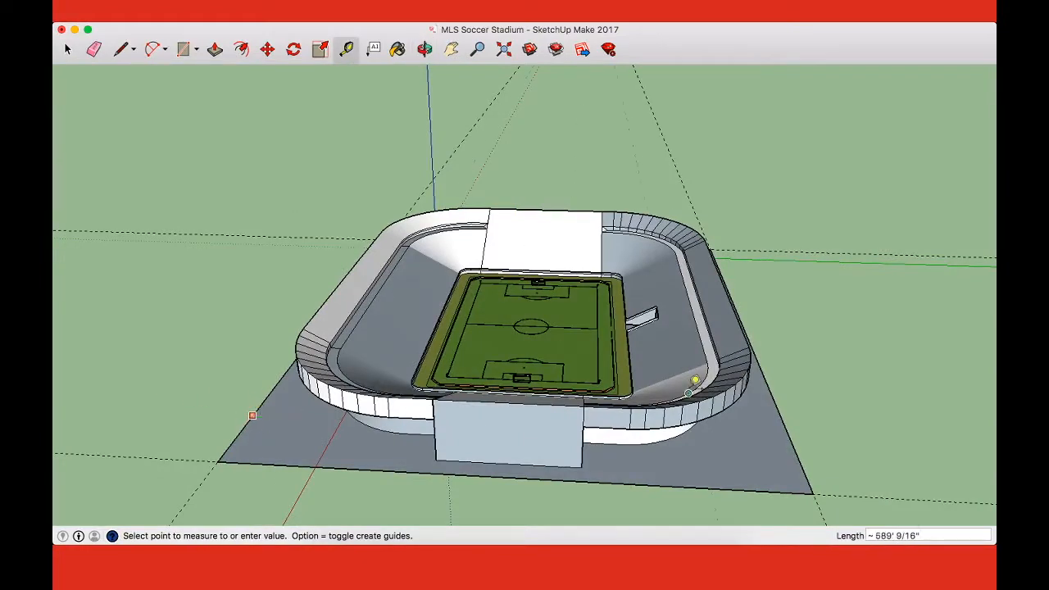
left_click(787, 432)
Step: Review the stadium from its long side and search the computer for "cal"
middle_click_drag(795, 427, 391, 466)
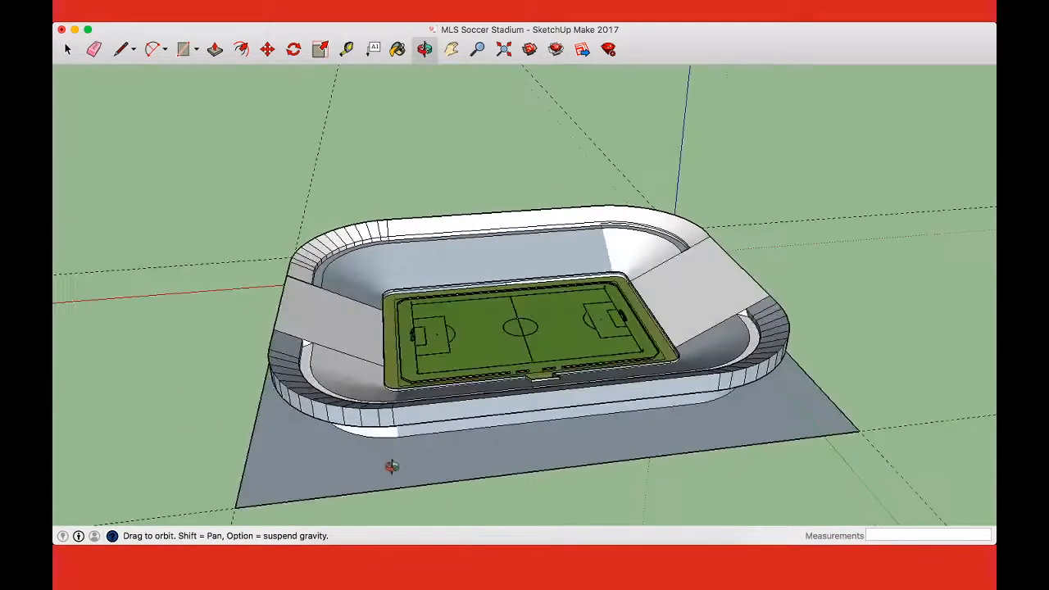
middle_click_drag(501, 373, 440, 406)
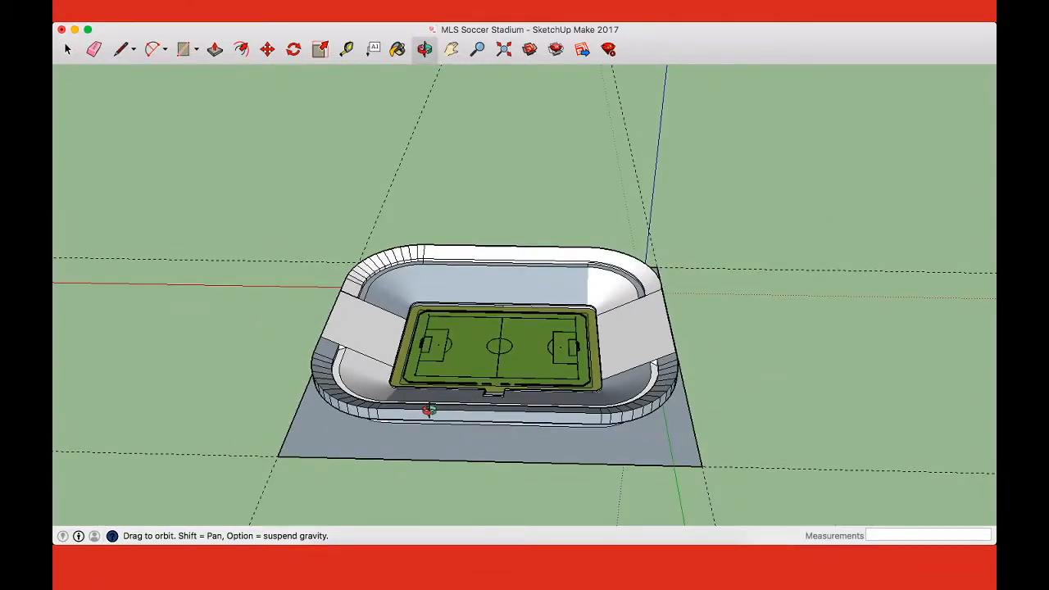
left_click_drag(424, 413, 426, 438)
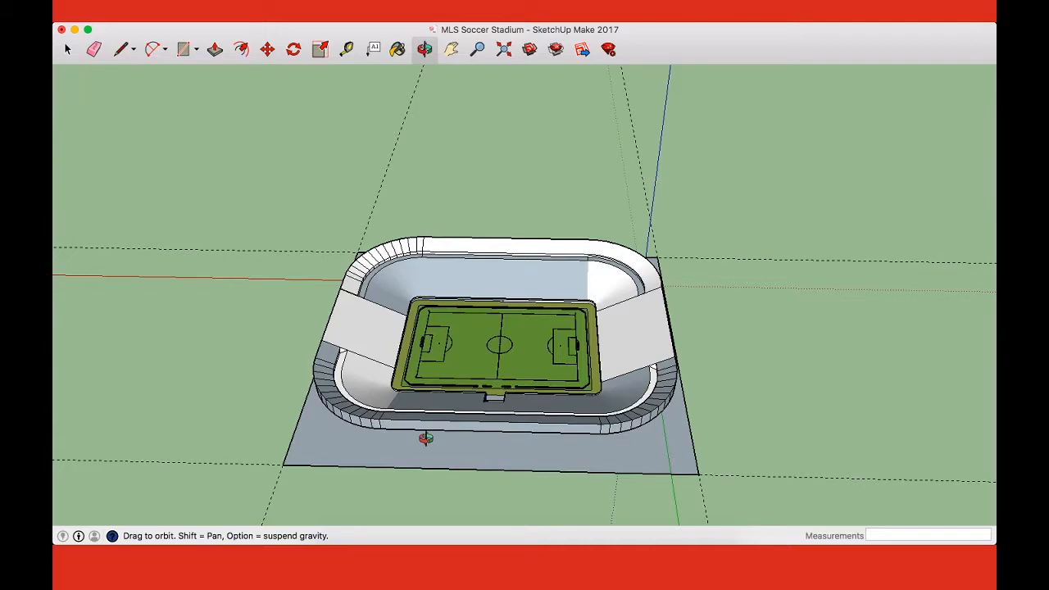
key("super+space")
type("cal")
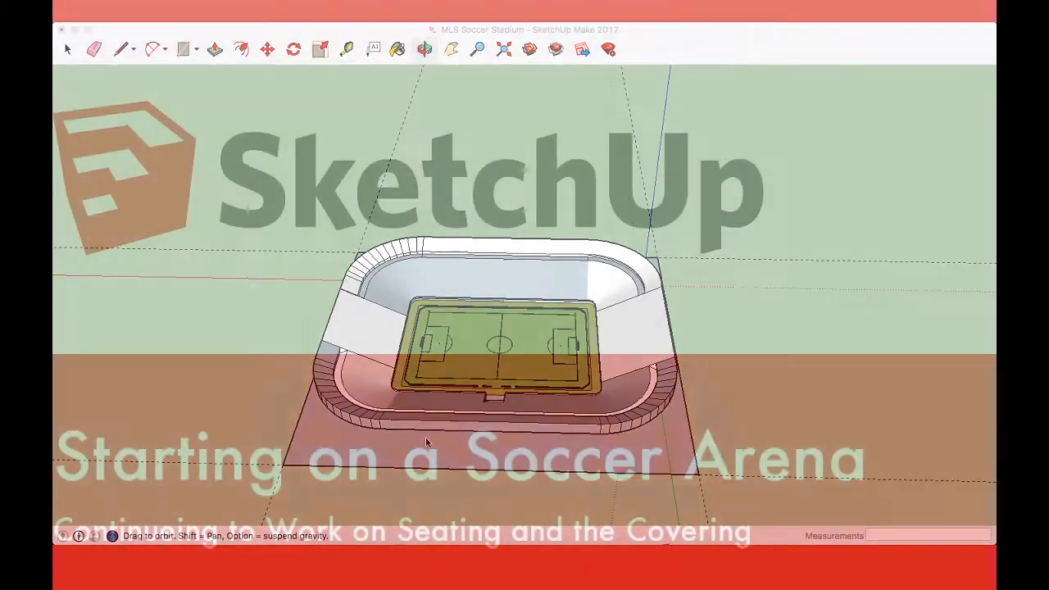
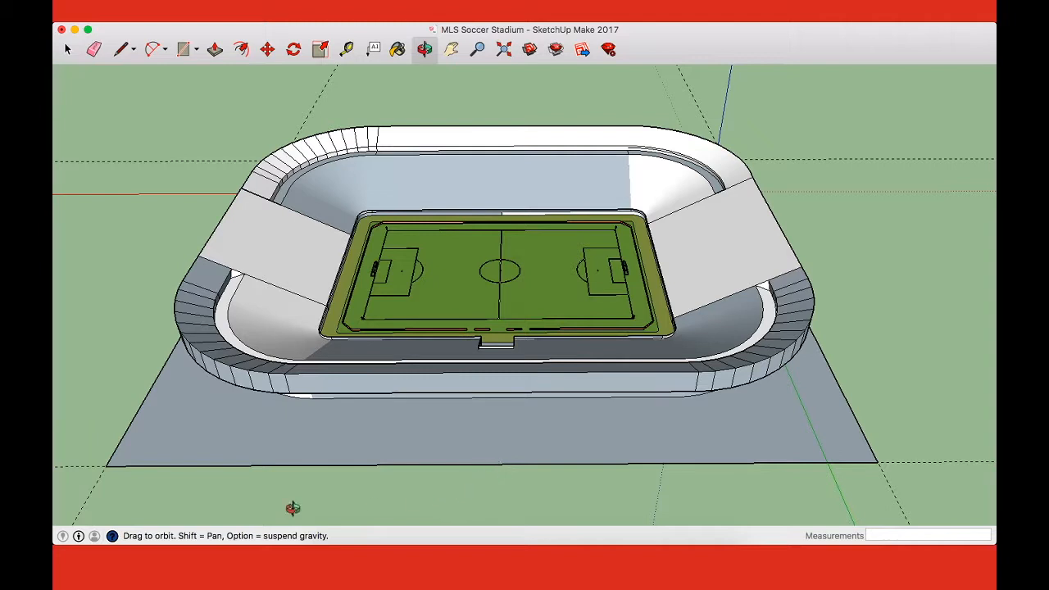
Step: Place guide lines 75' inside the ground plane's two short edges and its near long edge
key("t")
left_click(148, 392)
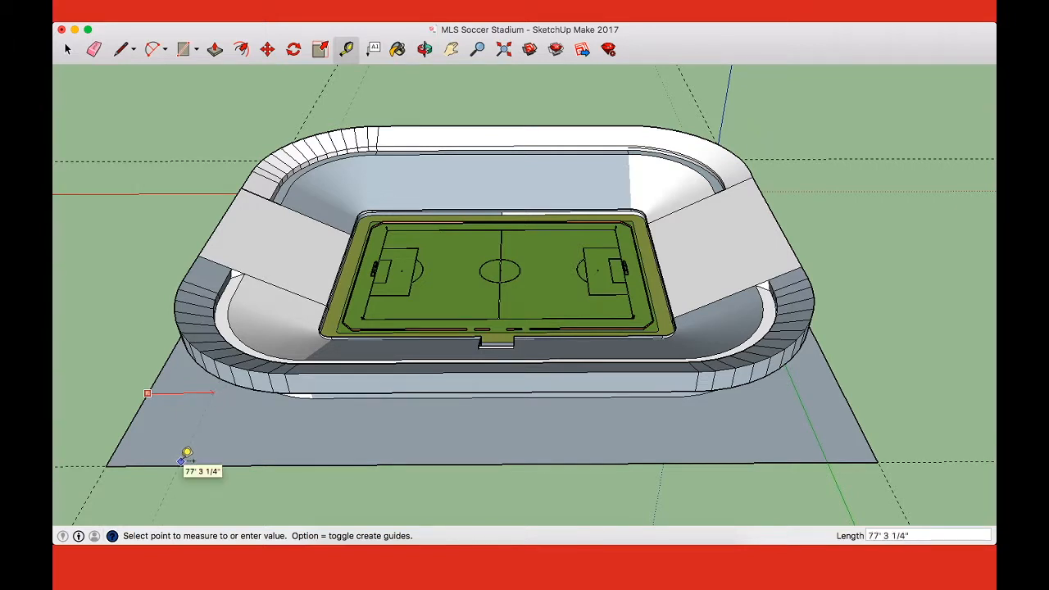
type("75'")
key("Return")
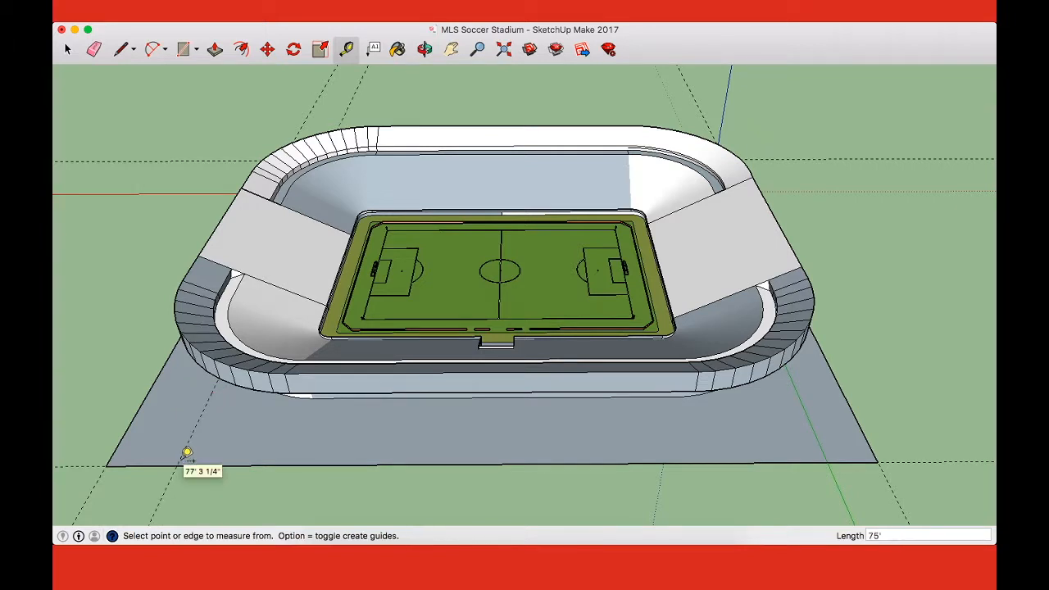
left_click(151, 465)
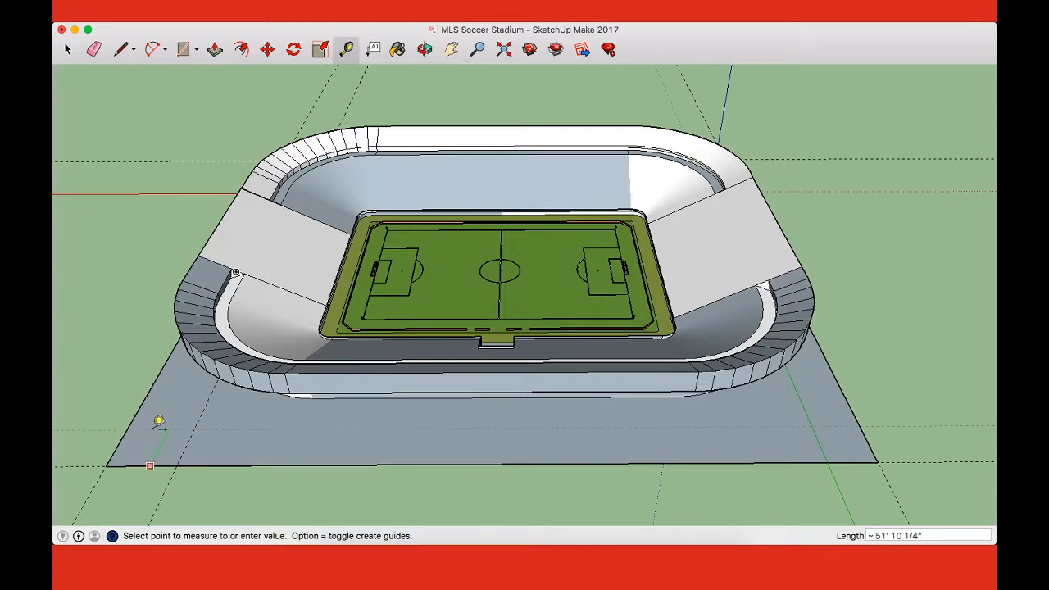
type("75'")
key("Return")
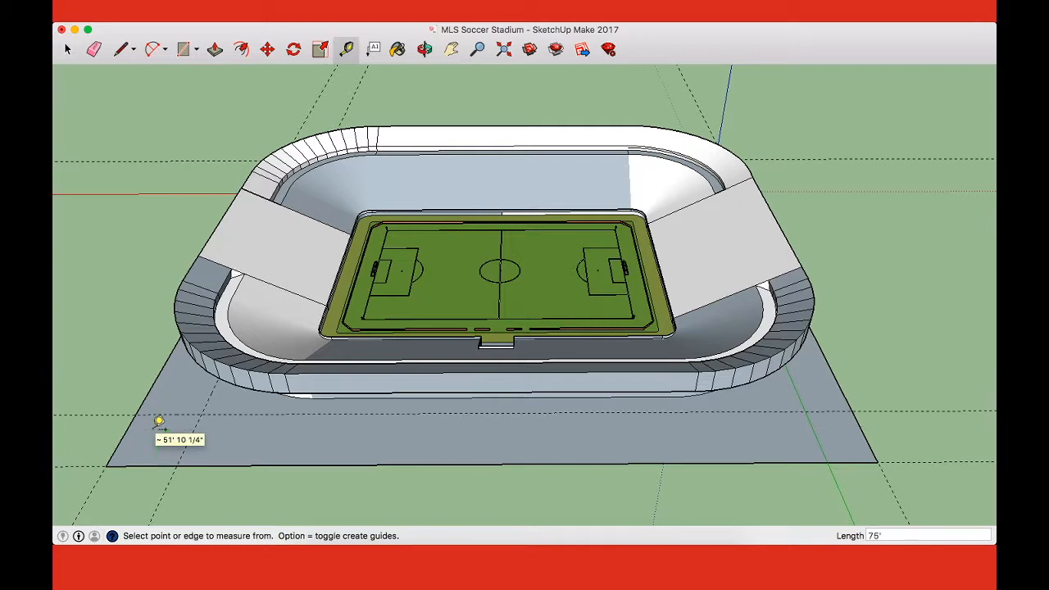
left_click(857, 422)
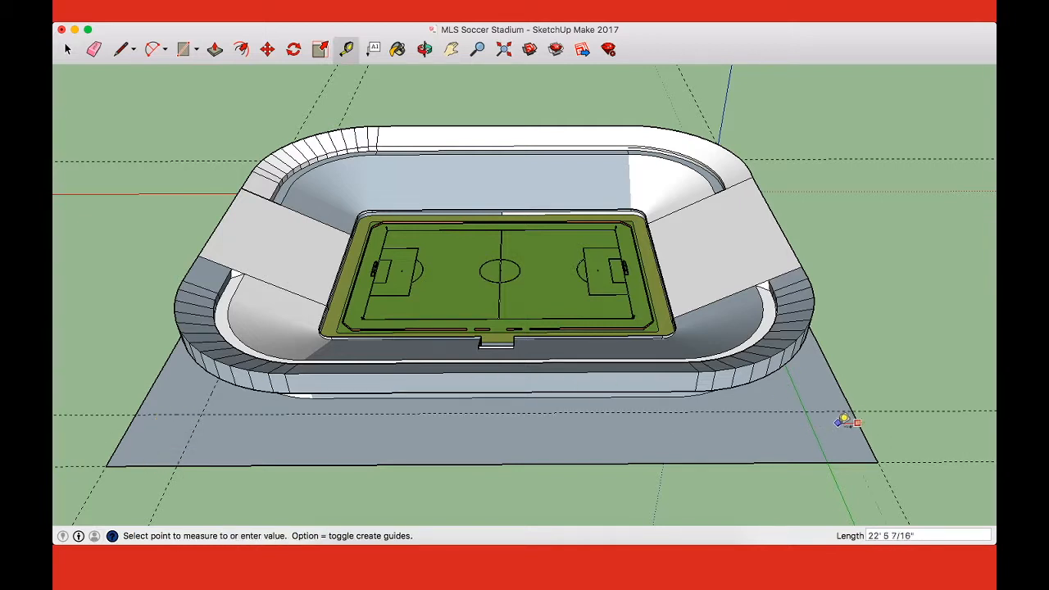
key("Return")
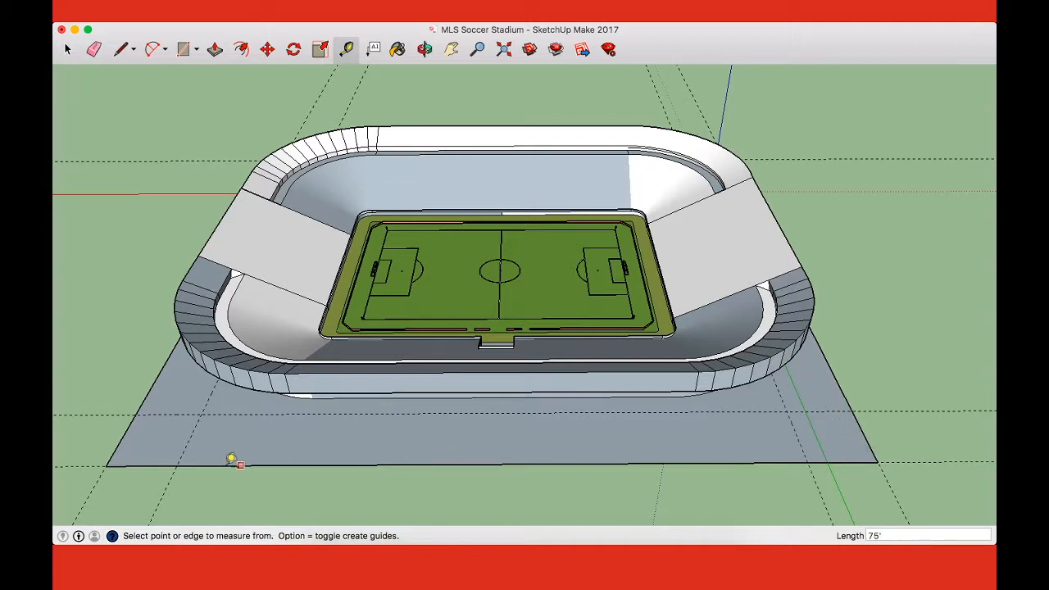
Step: Draw a 75' by 75' square in each ground plane corner along the near long edge
key("r")
left_click(135, 415)
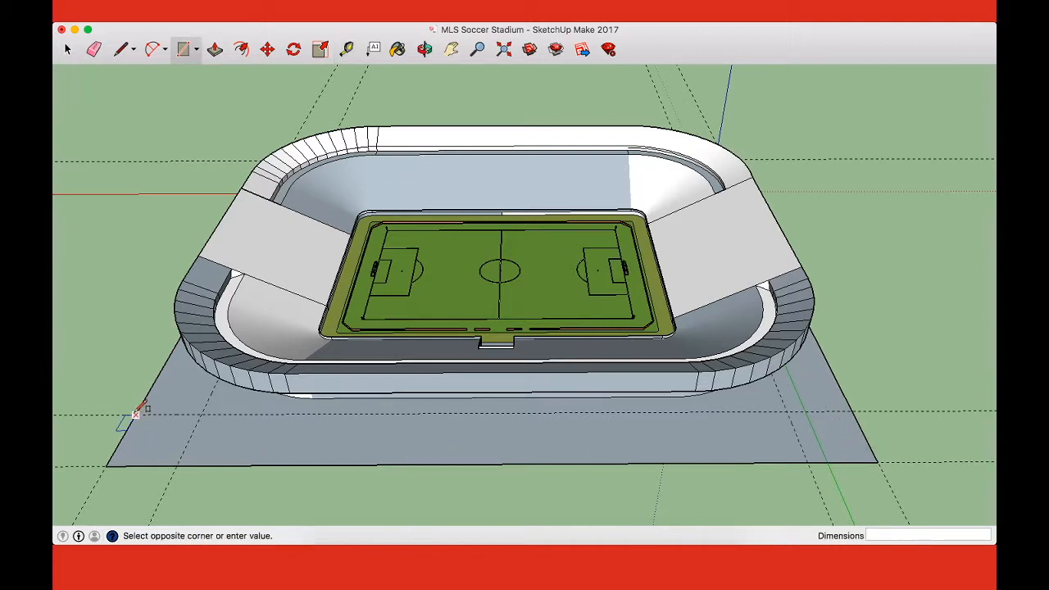
left_click(176, 464)
left_click(852, 410)
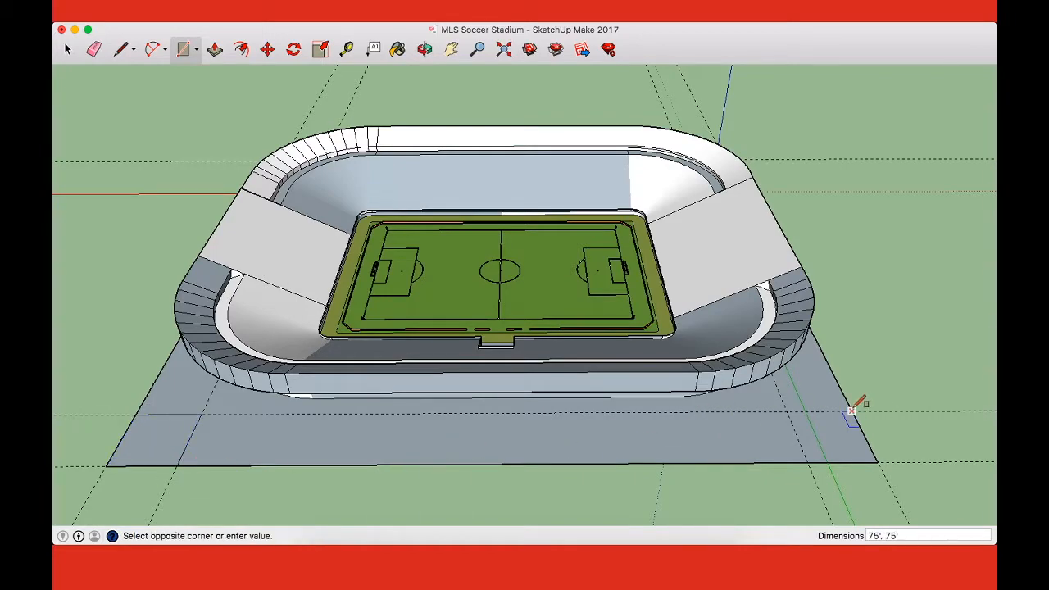
type("75,75")
key("Return")
Step: Place a guide line 75' inside the ground plane's opposite long edge
key("o")
left_click_drag(870, 429, 811, 415)
key("t")
left_click(714, 494)
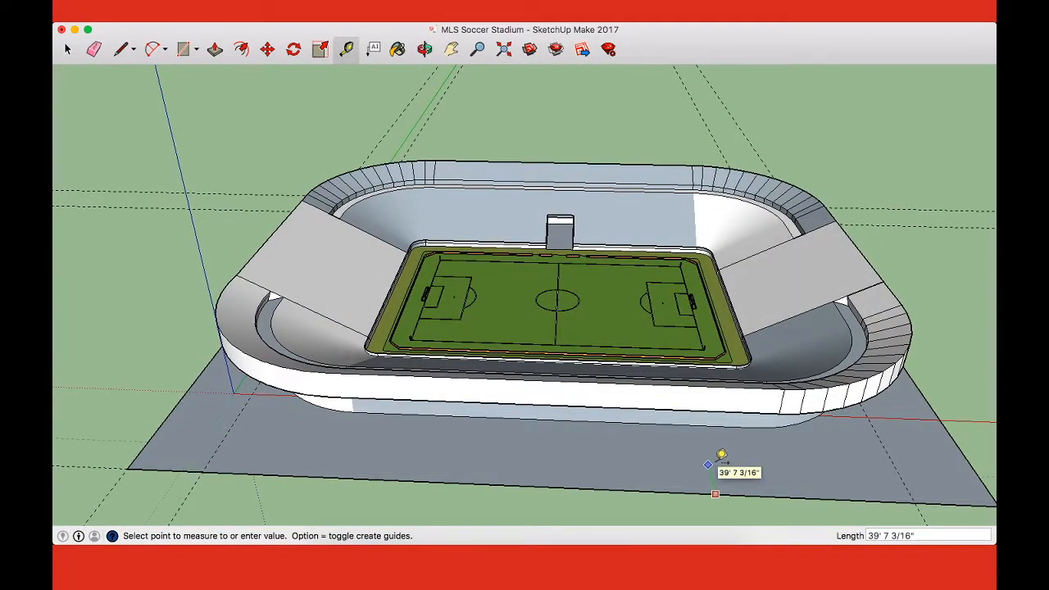
key("Return")
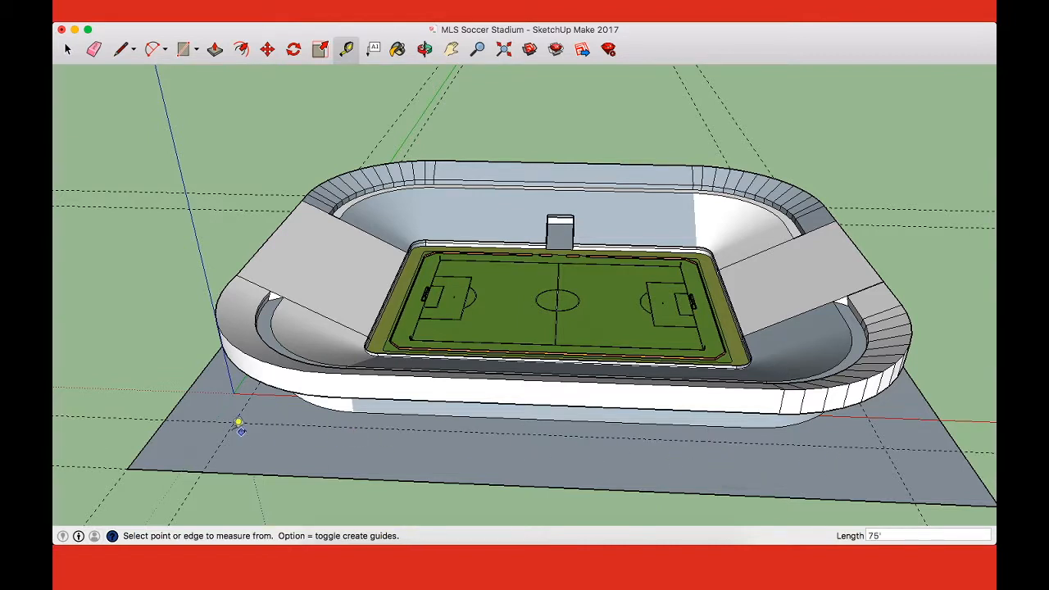
Step: Draw 75' by 75' squares in the two corners along the opposite long edge, using the guide intersections
key("r")
left_click(164, 419)
left_click(203, 472)
left_click(914, 502)
left_click(958, 449)
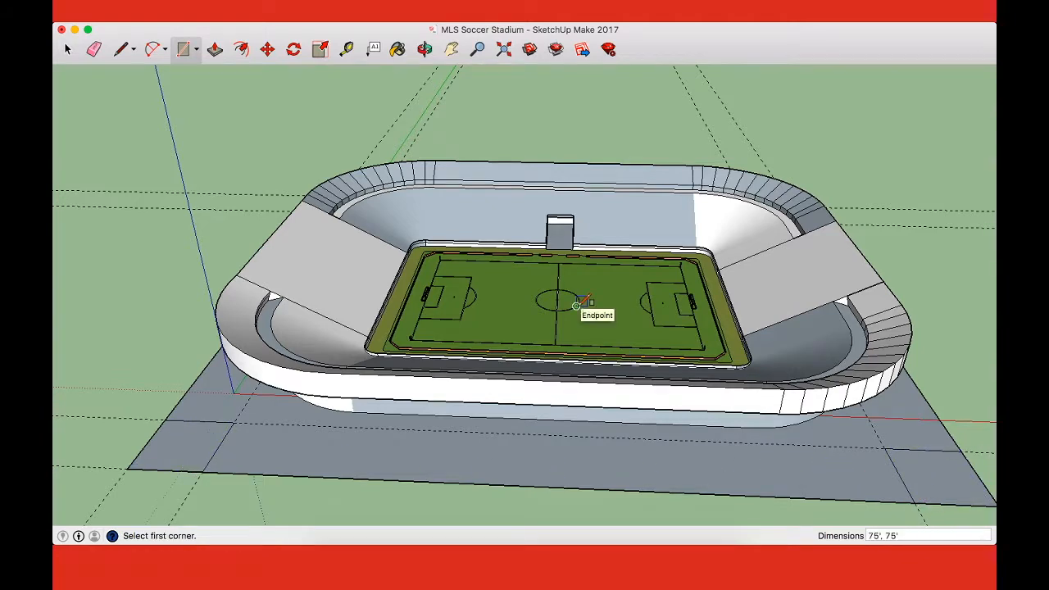
scroll(577, 305, "down", 3)
key("p")
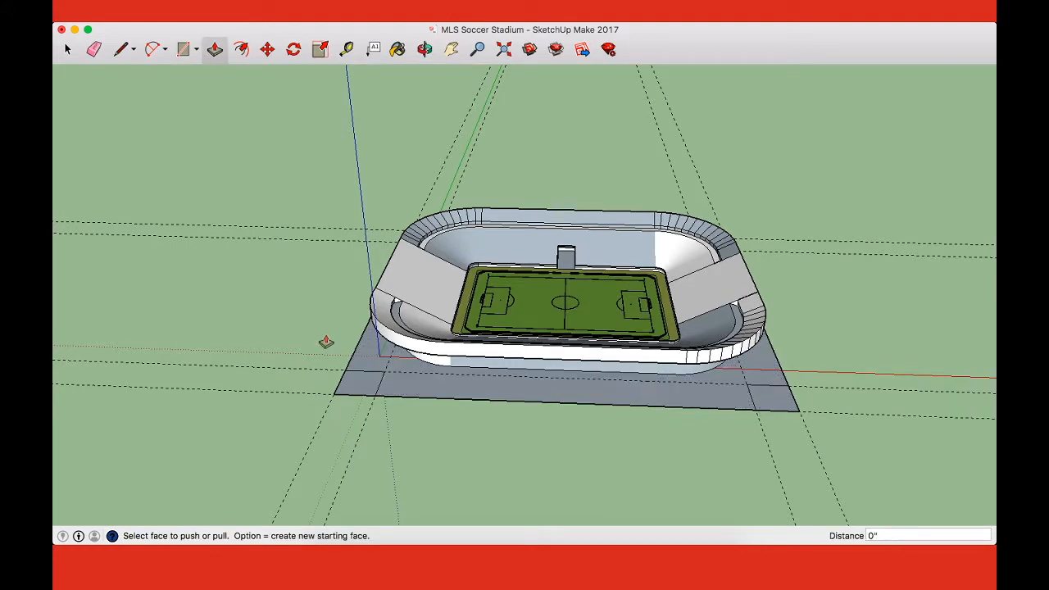
key("o")
left_click_drag(443, 280, 549, 284)
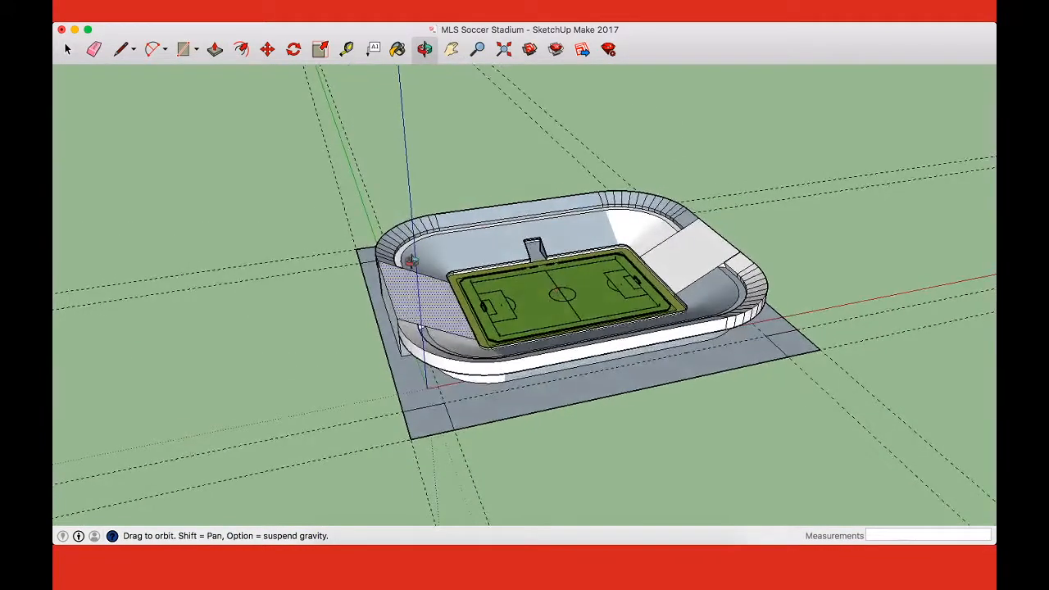
key("p")
left_click(365, 258)
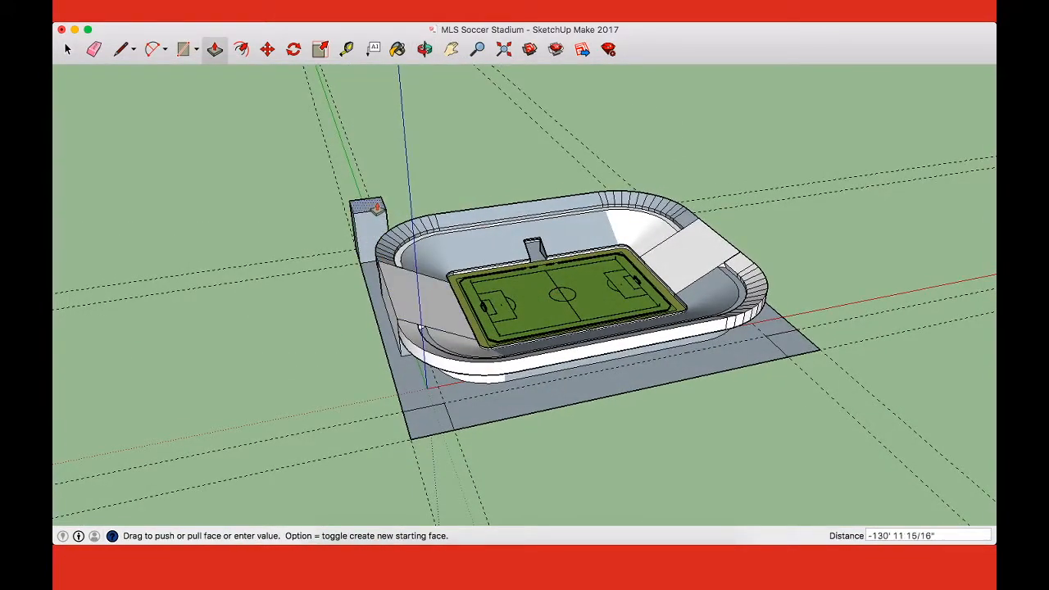
left_click(379, 199)
key("o")
left_click_drag(496, 303, 967, 319)
mouse_move(577, 326)
middle_mouse_down()
mouse_move(393, 251)
mouse_move(577, 319)
middle_mouse_up()
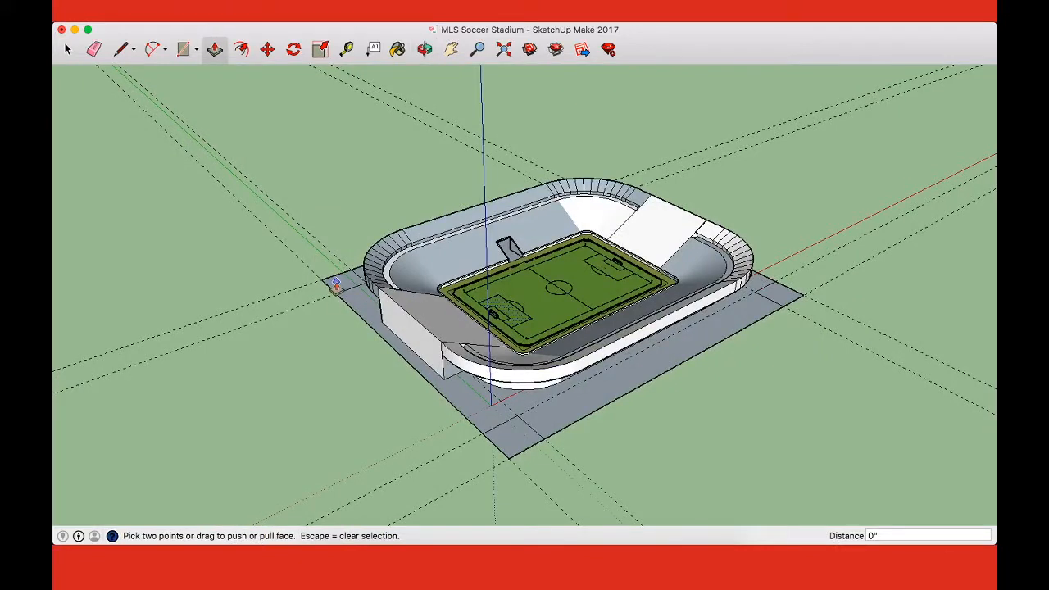
Step: Pull the first corner square up 145' into a tower
left_click(337, 282)
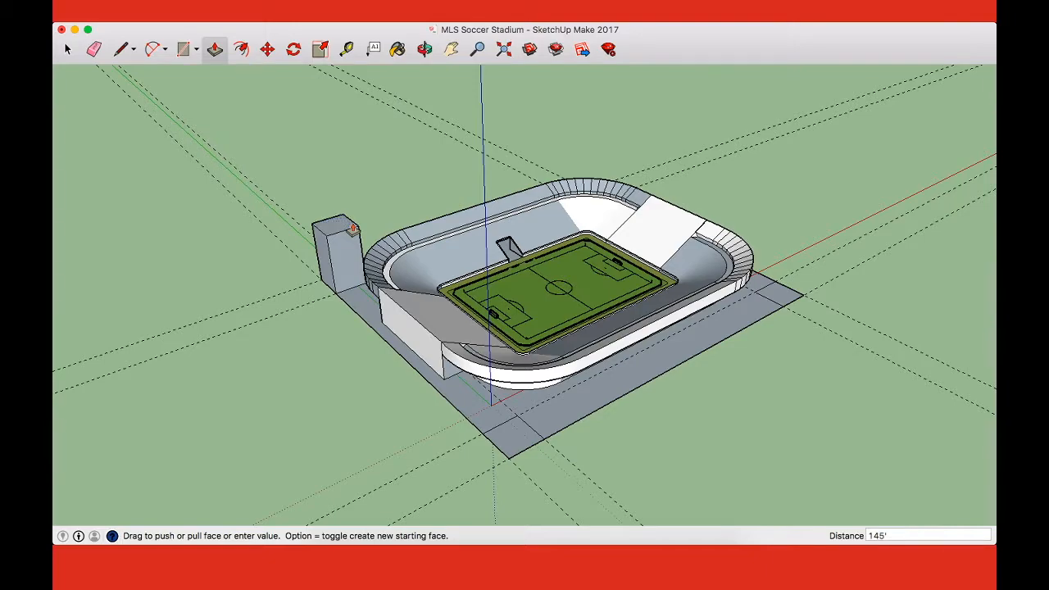
middle_click_drag(352, 228, 356, 459)
key("space")
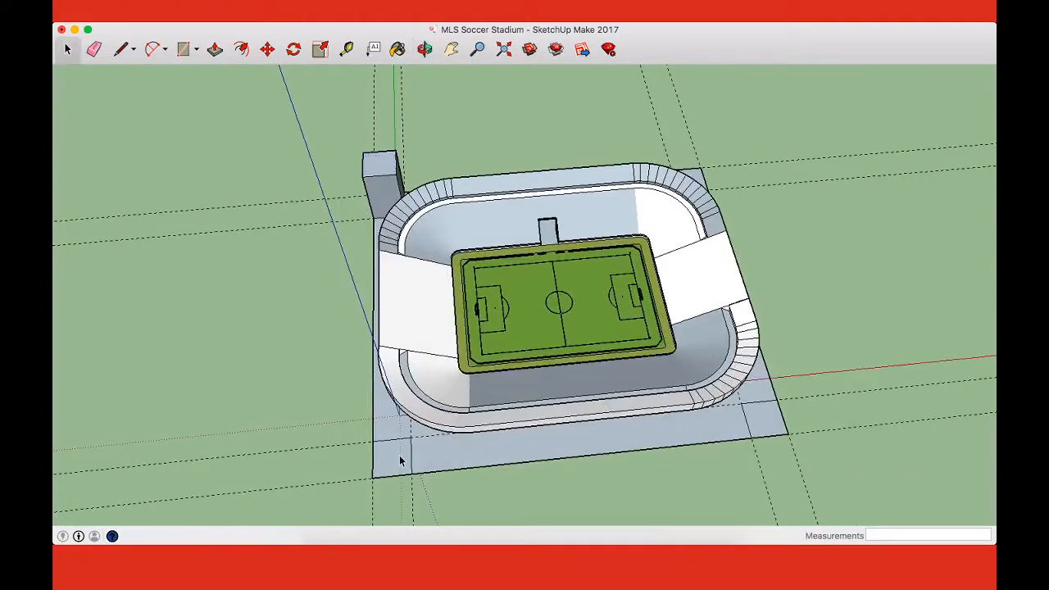
Step: Pull the remaining three corner squares up 145' to match the first tower
key("p")
left_click(698, 176)
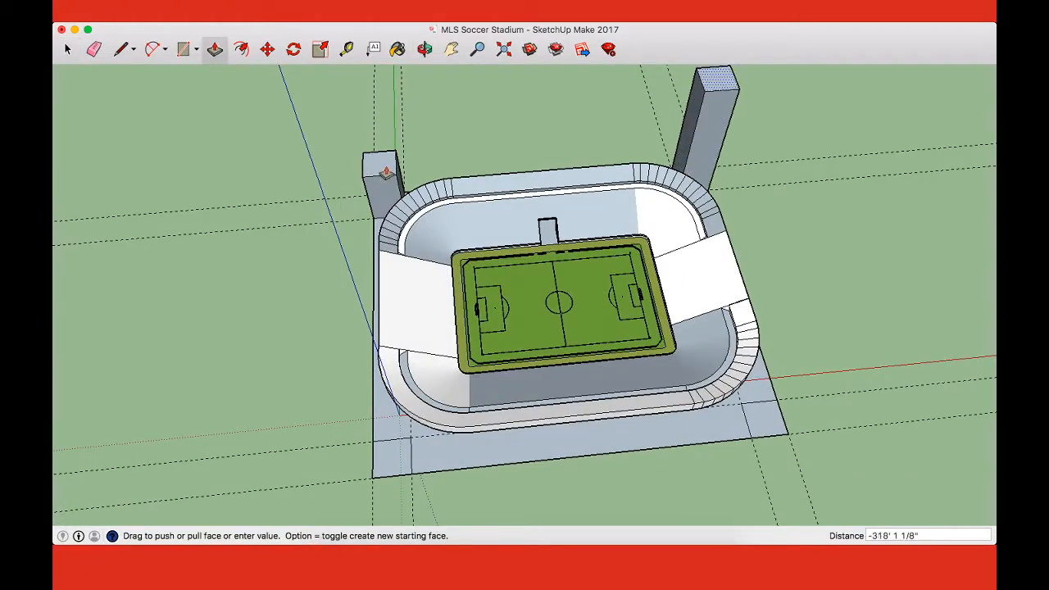
left_click(381, 167)
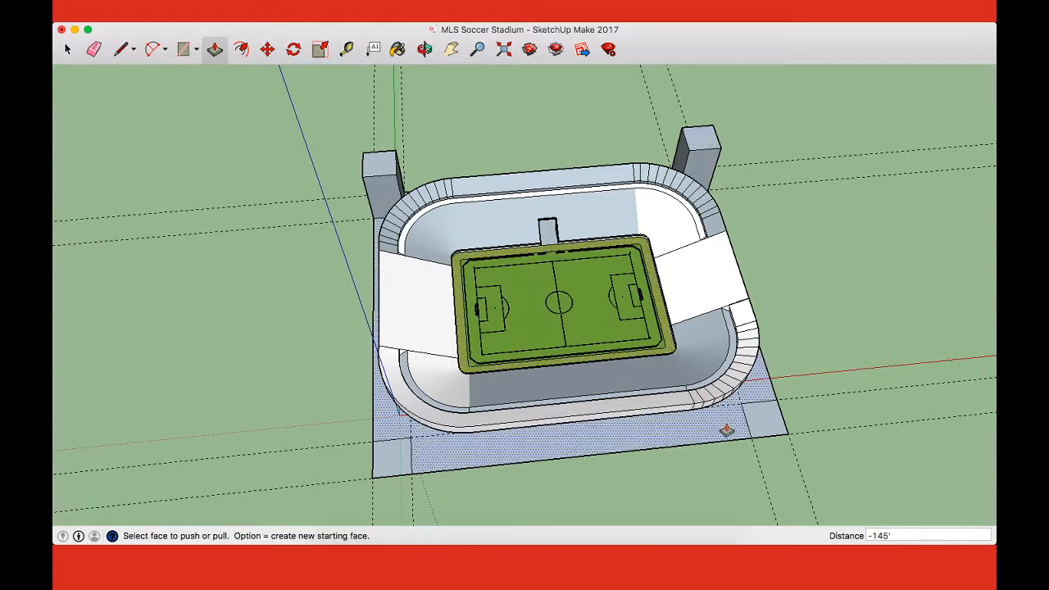
left_click(762, 425)
left_click(755, 300)
left_click(392, 449)
left_click(766, 393)
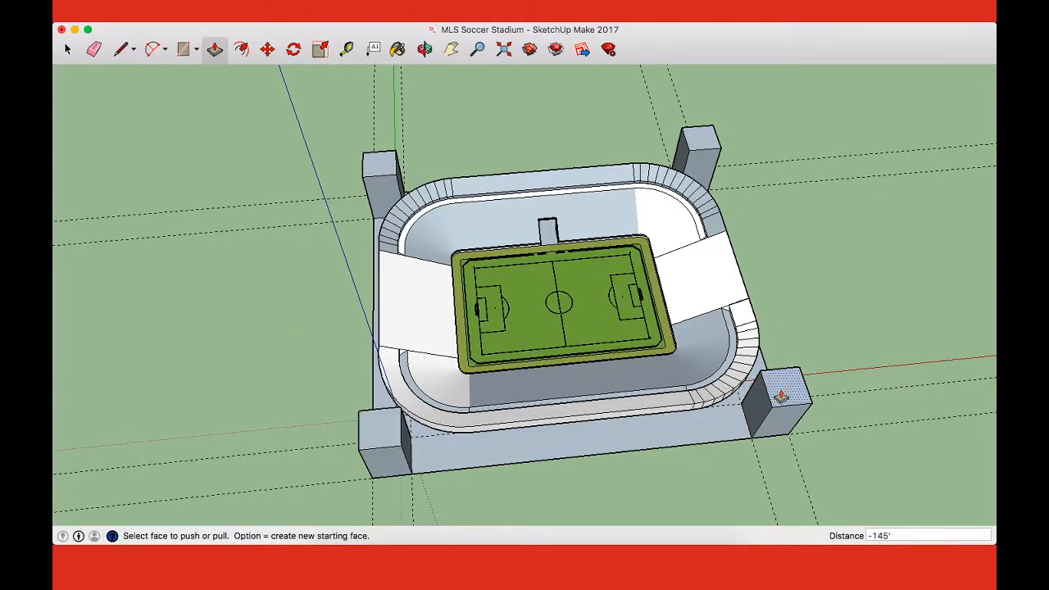
Step: Examine the four corner towers and the stadium's upper rim from the long side, the end and above
middle_click_drag(780, 399, 697, 307)
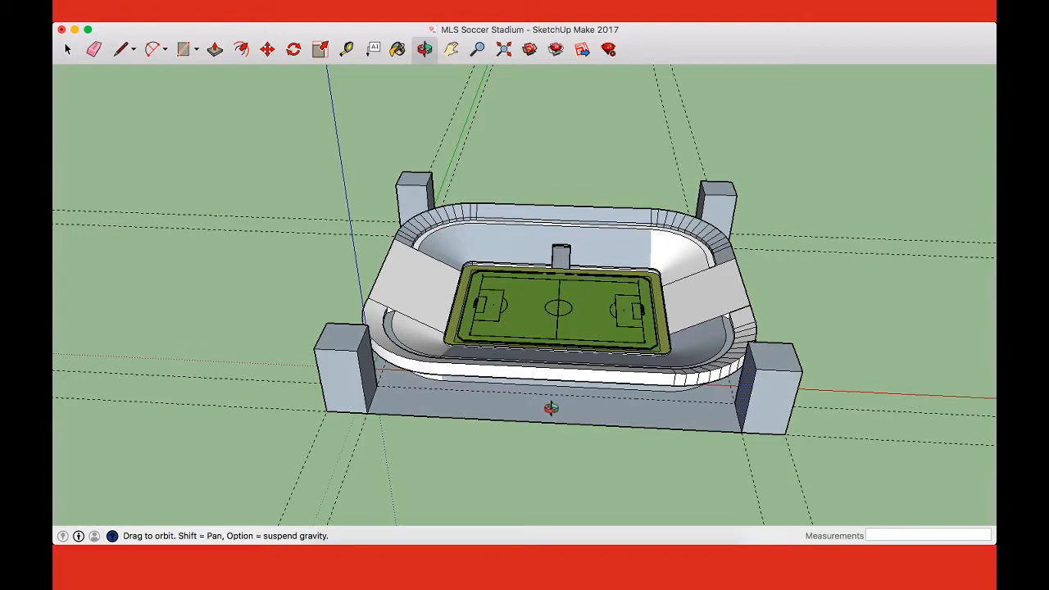
left_click_drag(556, 407, 538, 316)
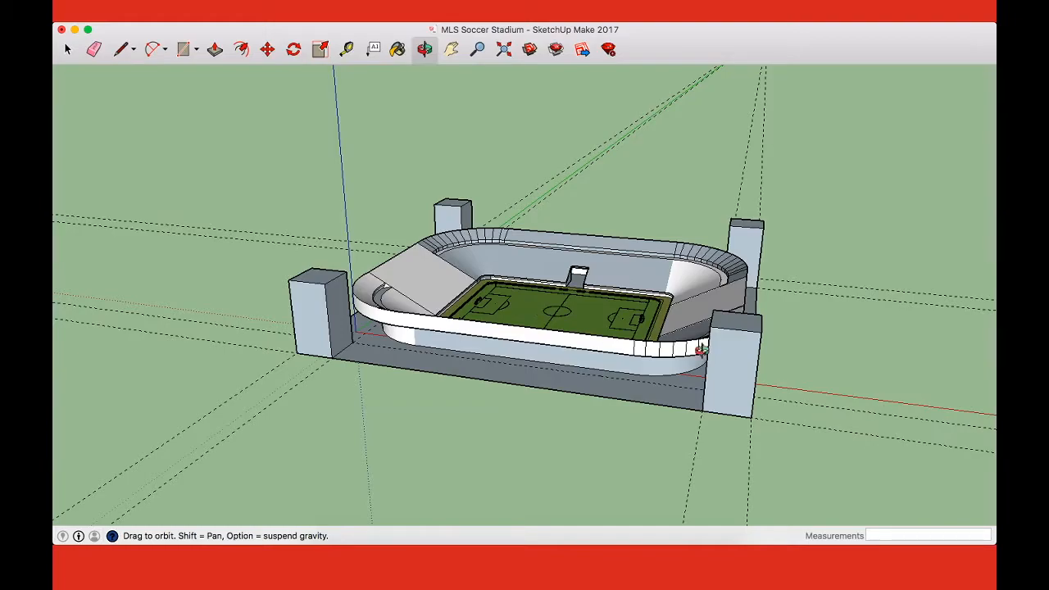
left_click_drag(572, 333, 655, 408)
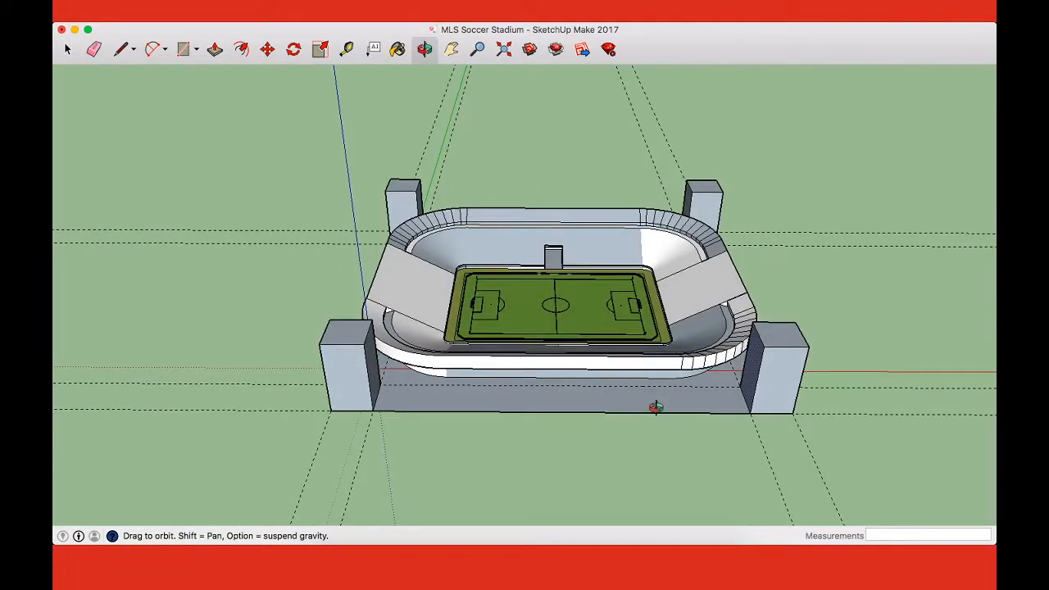
left_click_drag(656, 407, 662, 297)
left_click_drag(521, 216, 471, 270)
left_click_drag(539, 288, 419, 361)
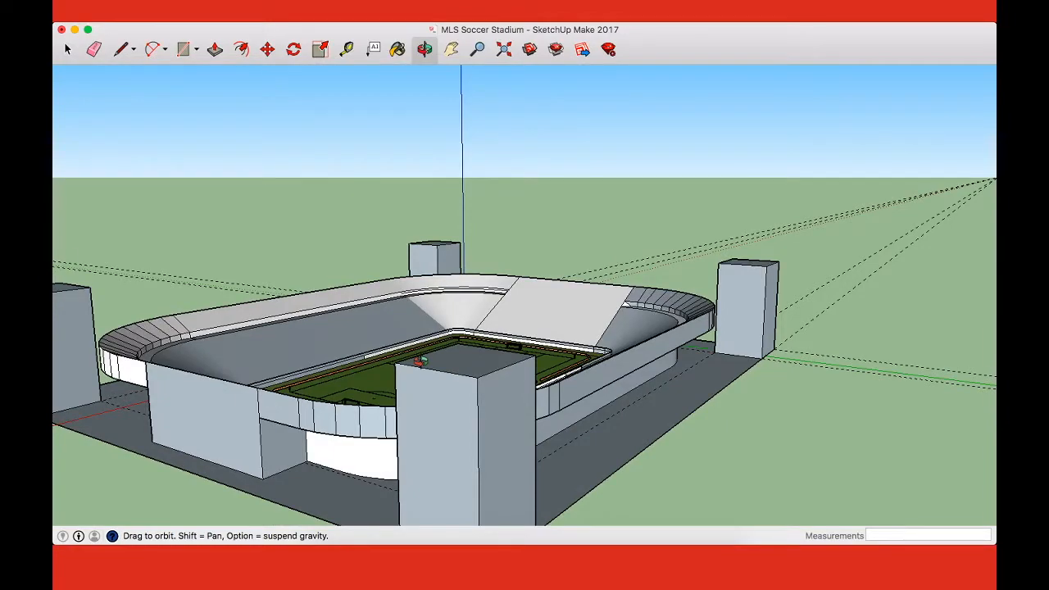
left_click_drag(497, 336, 677, 451)
scroll(658, 261, "up", 8)
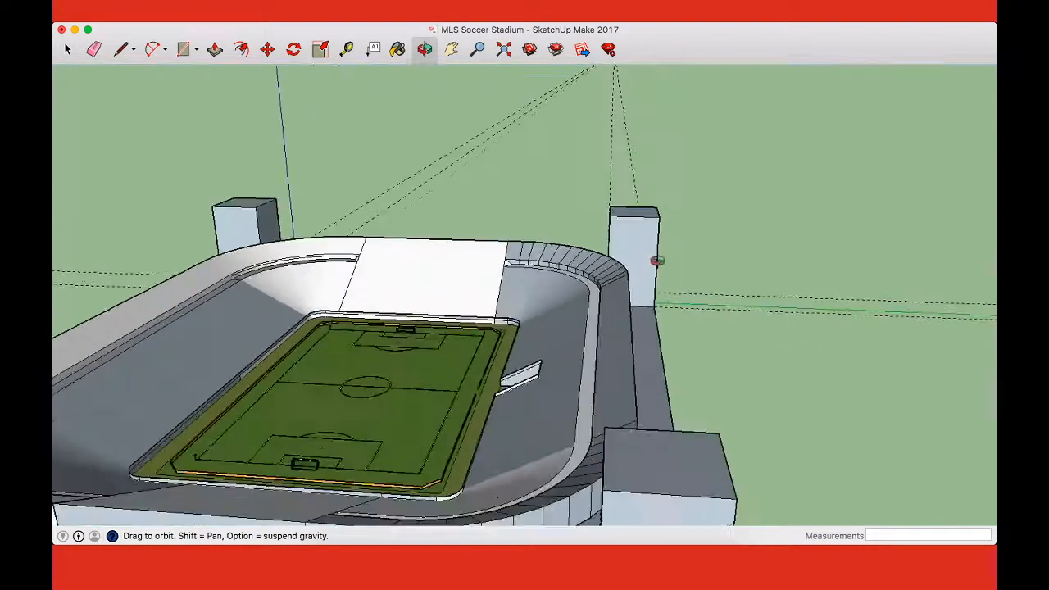
left_click_drag(658, 361, 975, 475)
scroll(720, 318, "up", 5)
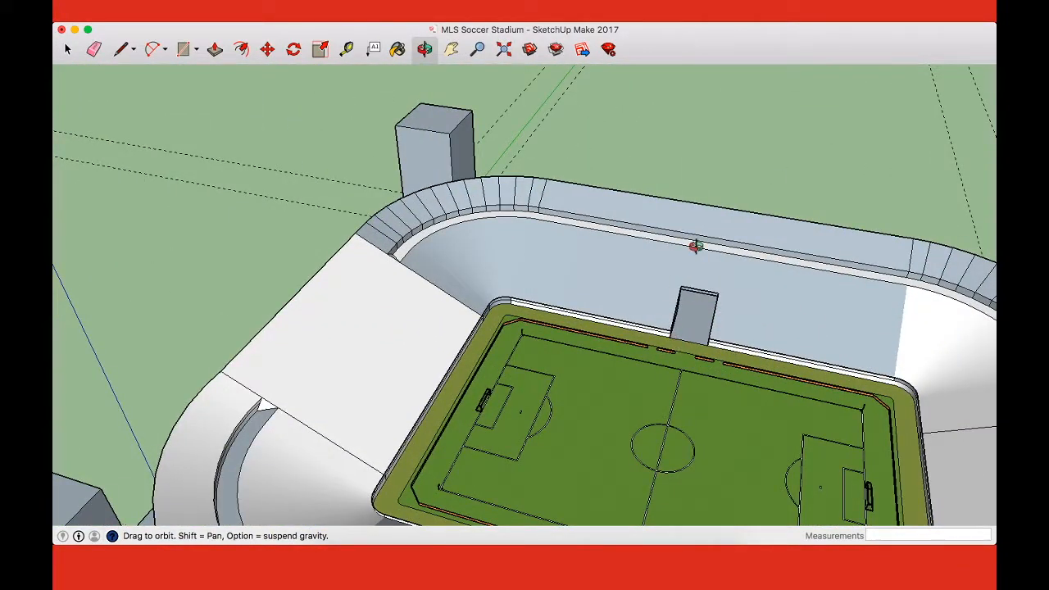
scroll(695, 246, "up", 3)
left_click_drag(698, 246, 580, 304)
Step: Draw a 45' line outward along the green axis from the lower outer rim endpoint where the straight side meets the curve
left_click_drag(745, 310, 70, 277)
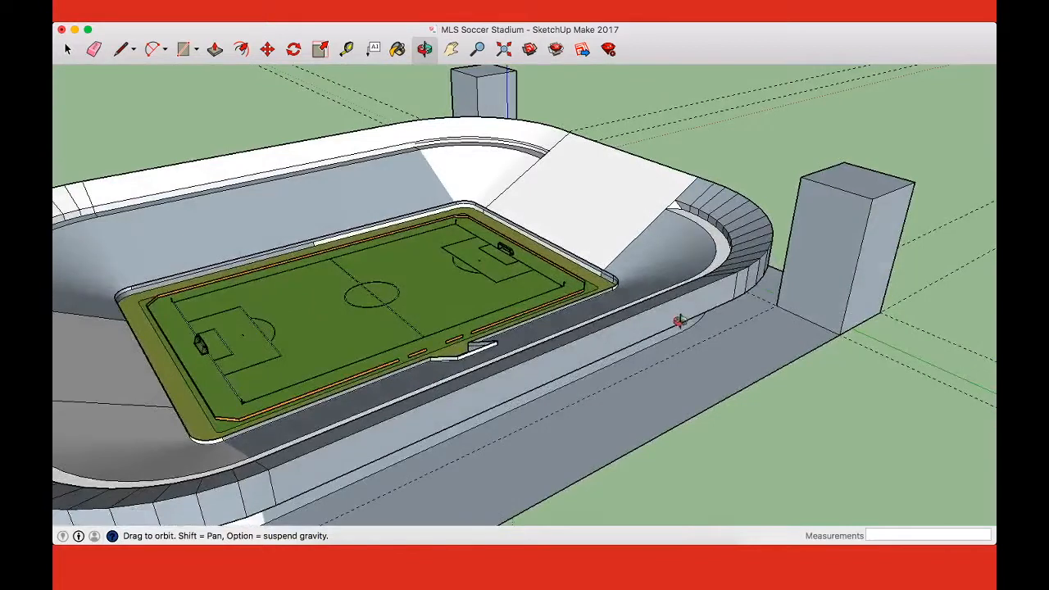
key("l")
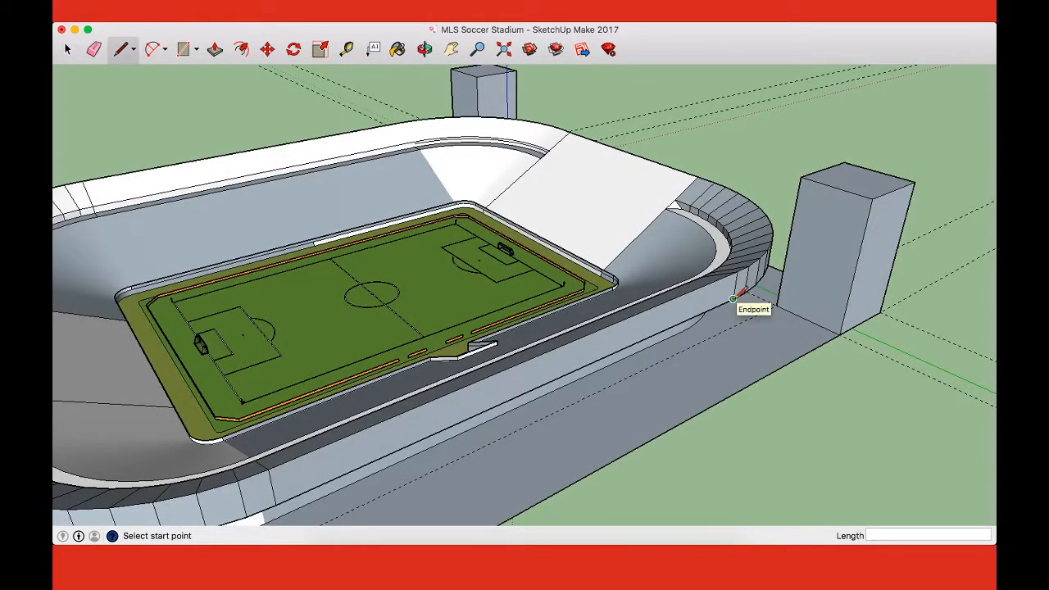
left_click(732, 299)
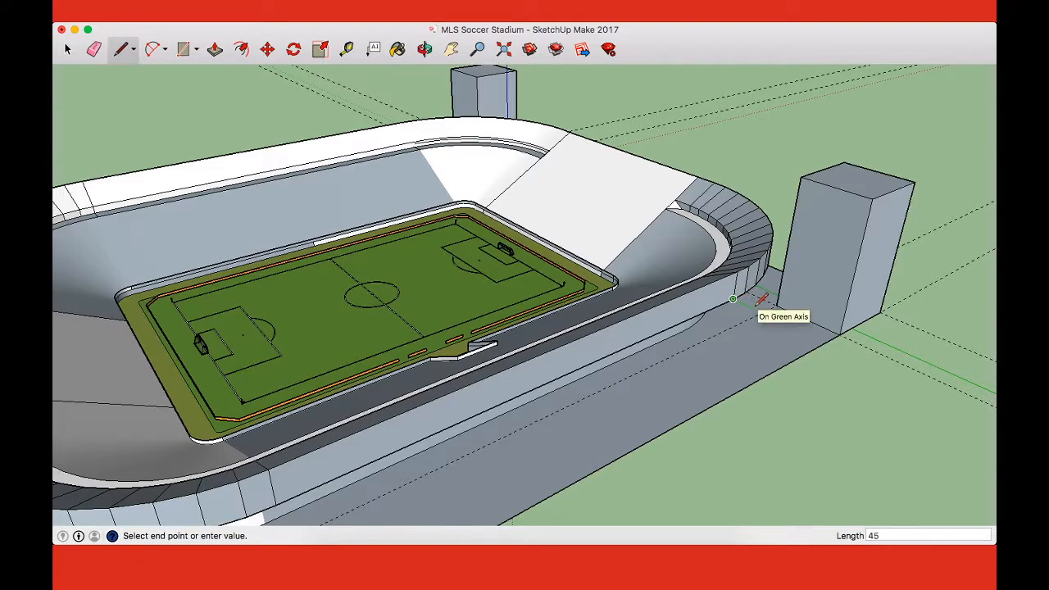
Step: Draw a vertical line up the blue axis from the outer end of the 45' line
key("o")
left_click_drag(752, 300, 957, 304)
key("l")
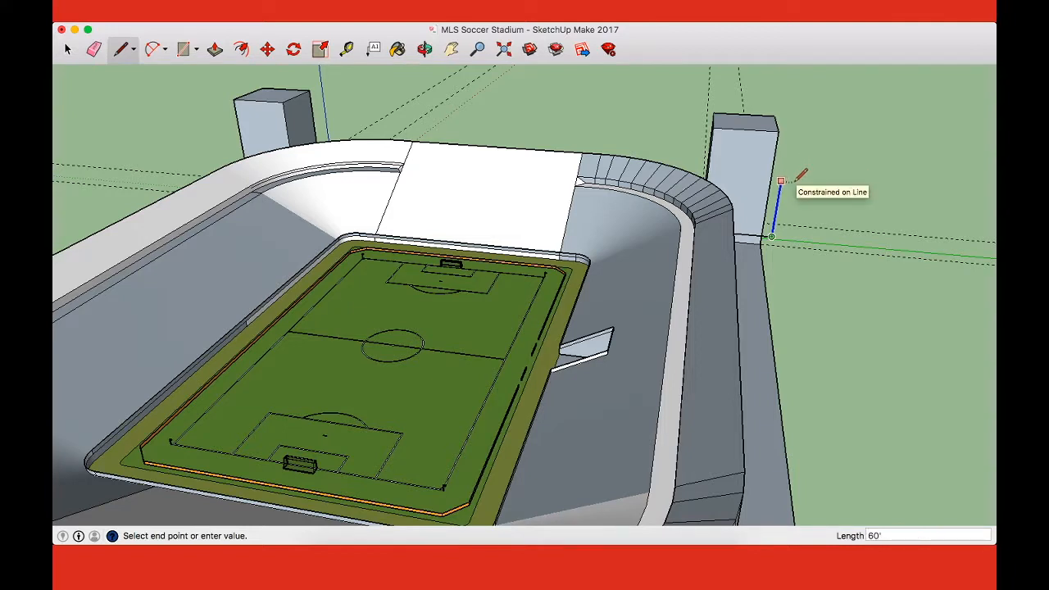
middle_click_drag(801, 174, 632, 263)
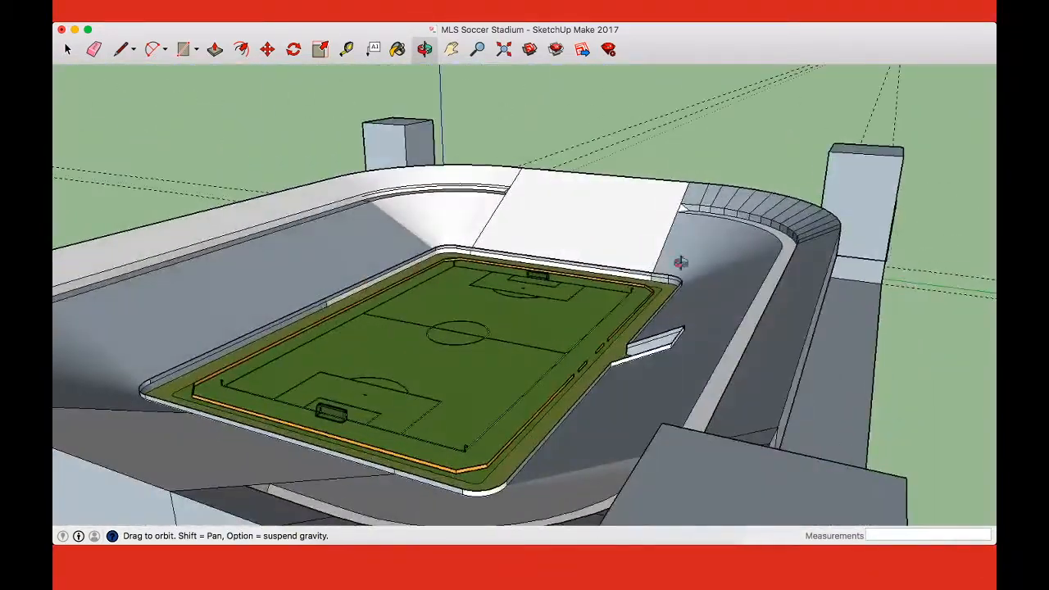
middle_click_drag(903, 262, 881, 266)
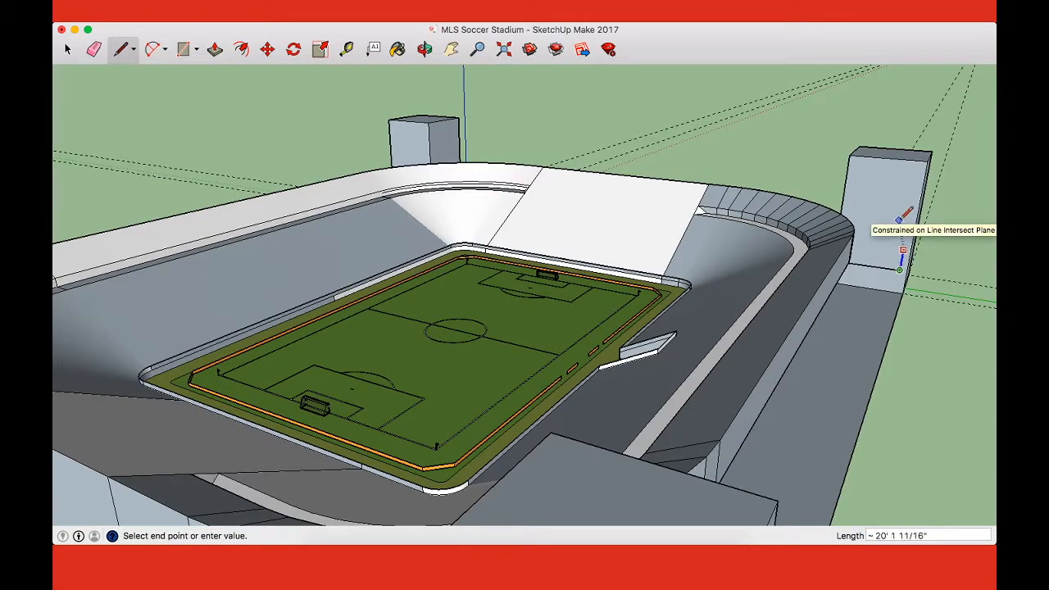
middle_click_drag(899, 221, 577, 325)
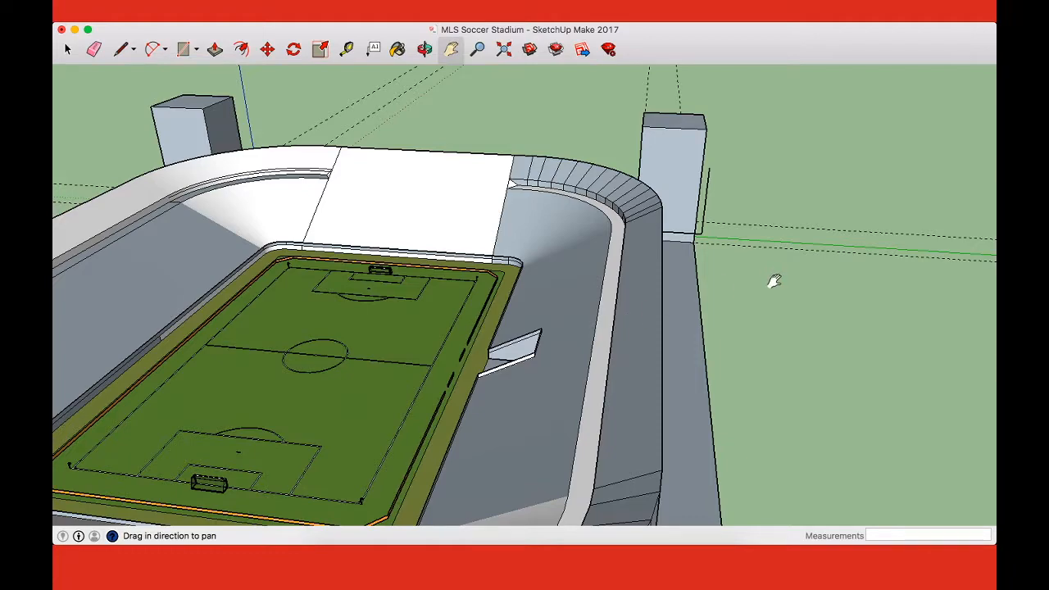
scroll(728, 181, "up", 6)
left_click_drag(604, 265, 821, 287)
Step: Close the upright rectangular frame with a horizontal top edge and a vertical edge down to the rim corner
key("o")
key("l")
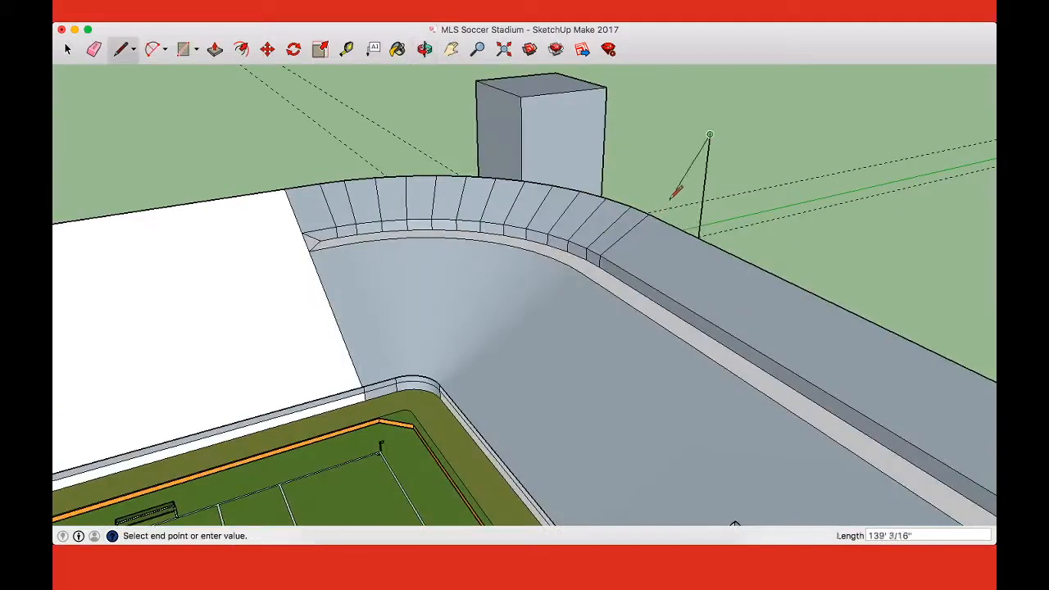
left_click(654, 143)
left_click(649, 213)
Step: Divide the upright frame with a line along the green axis from the upper rim corner to the frame's outer vertical edge
key("o")
left_click_drag(751, 208, 416, 154)
left_click_drag(875, 322, 835, 309)
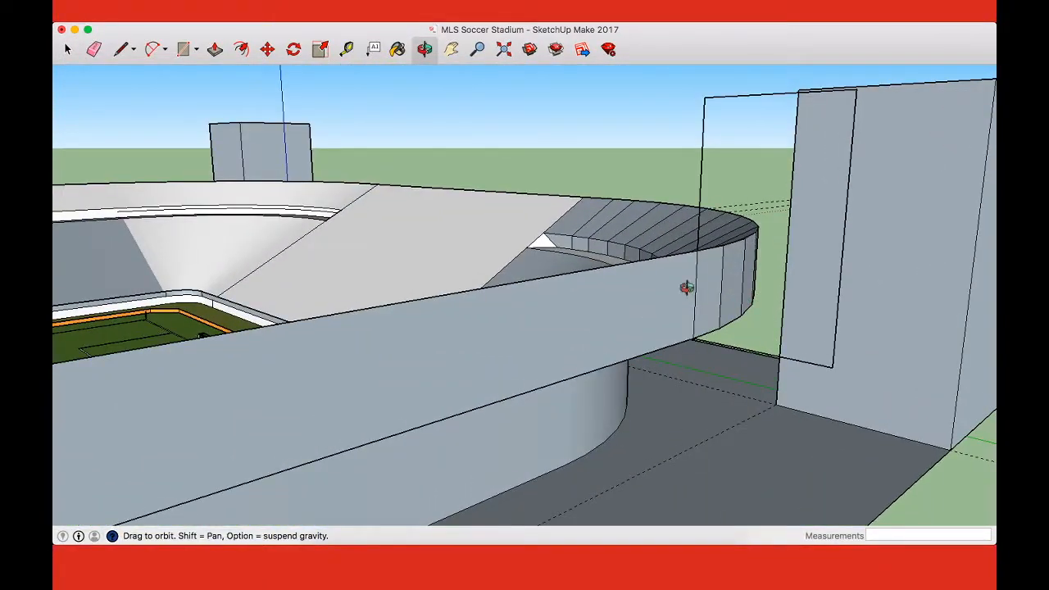
middle_click_drag(761, 347, 705, 316)
left_click(704, 316)
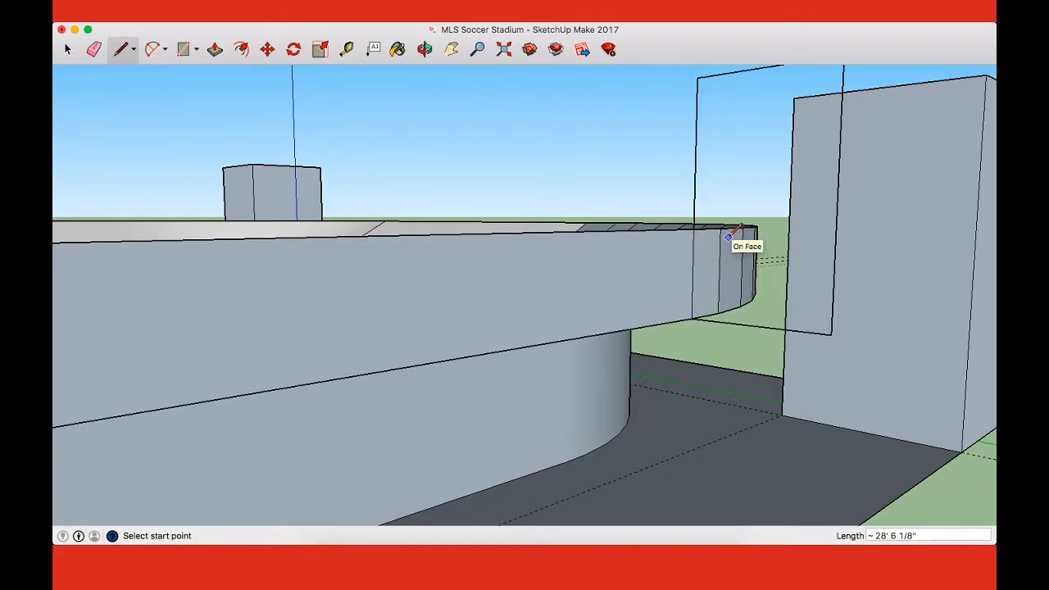
left_click(696, 230)
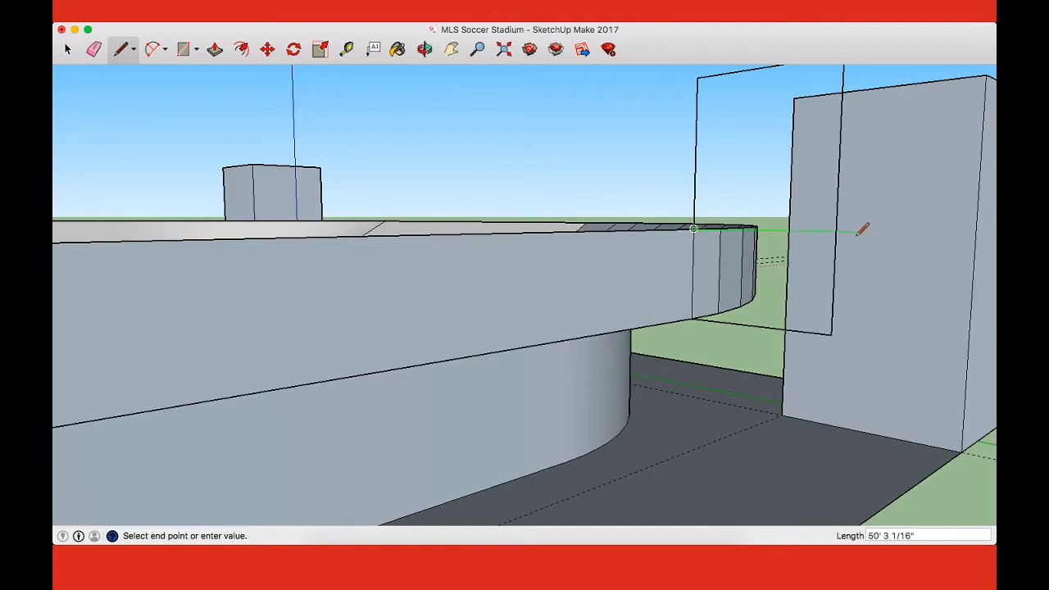
left_click(836, 232)
Step: Push/Pull the frame's lower and upper faces about 432' along the long straight side to its far end
middle_click_drag(720, 245, 531, 323)
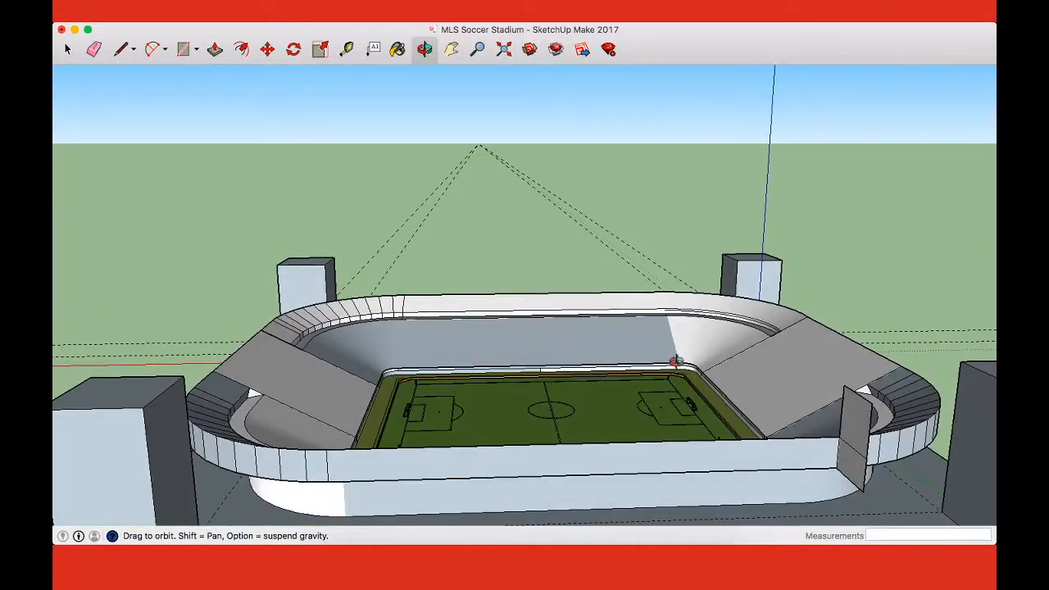
key("p")
left_click_drag(853, 473, 328, 481)
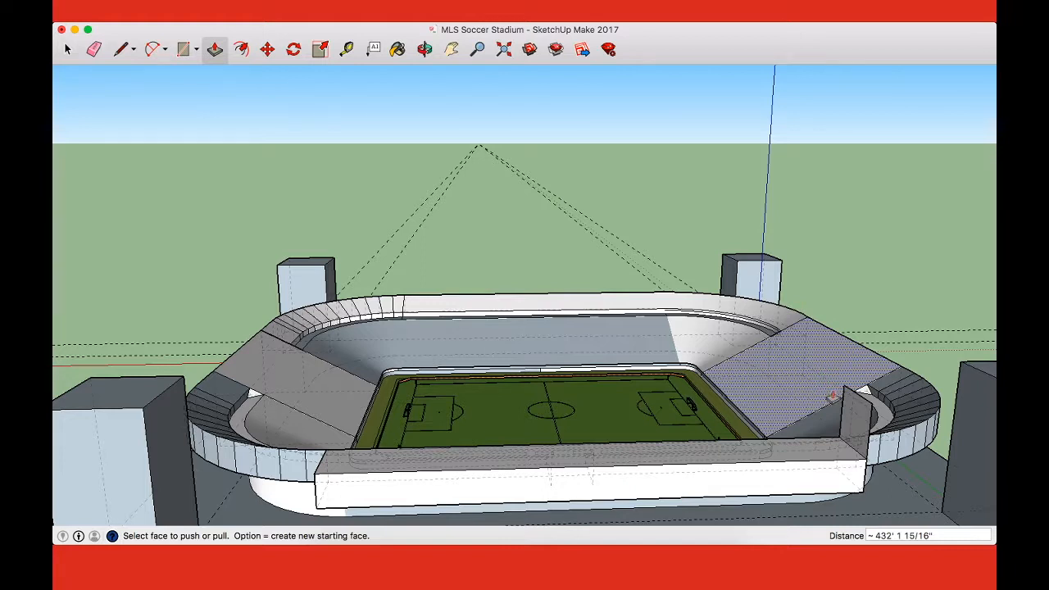
left_click_drag(848, 414, 334, 474)
Step: Erase the seam line between the upper and lower halves on the outside of the long rim box
middle_click_drag(279, 467, 570, 426)
middle_click_drag(542, 350, 679, 344)
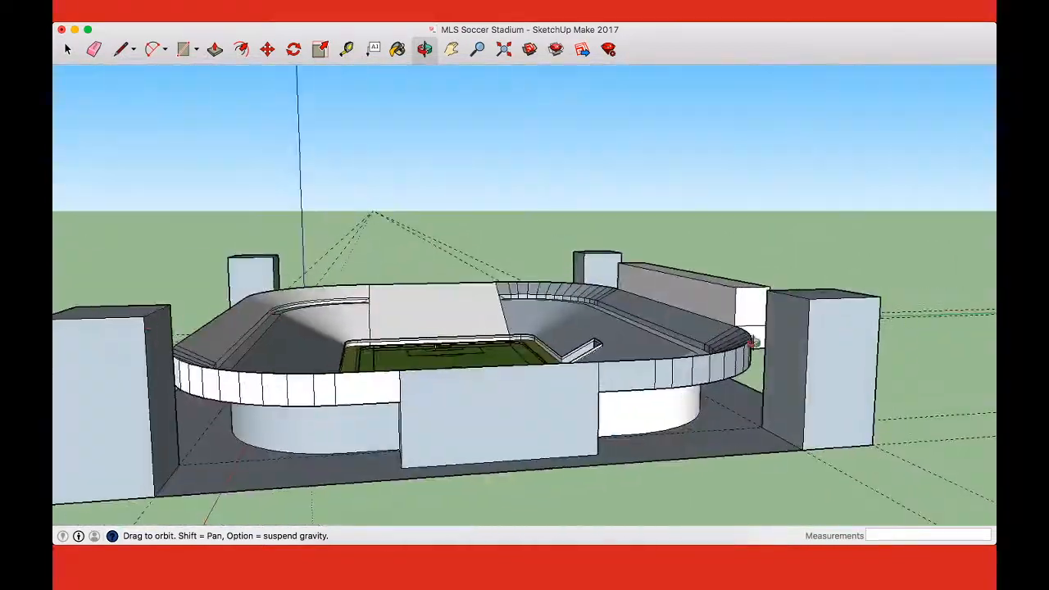
middle_click_drag(787, 337, 461, 357)
key("e")
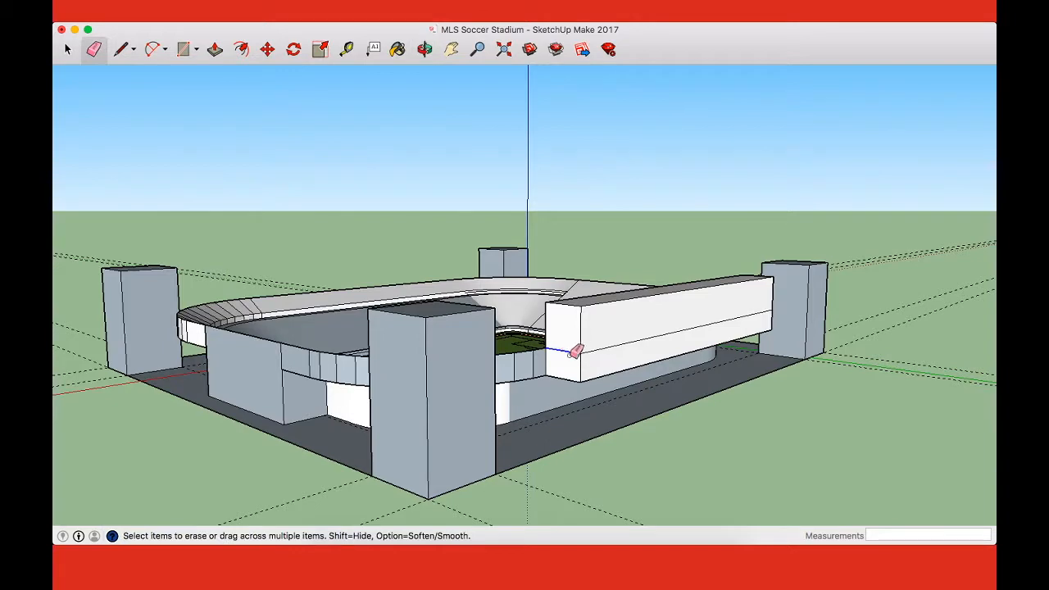
mouse_move(784, 322)
middle_mouse_down()
mouse_move(513, 358)
mouse_move(414, 386)
middle_mouse_up()
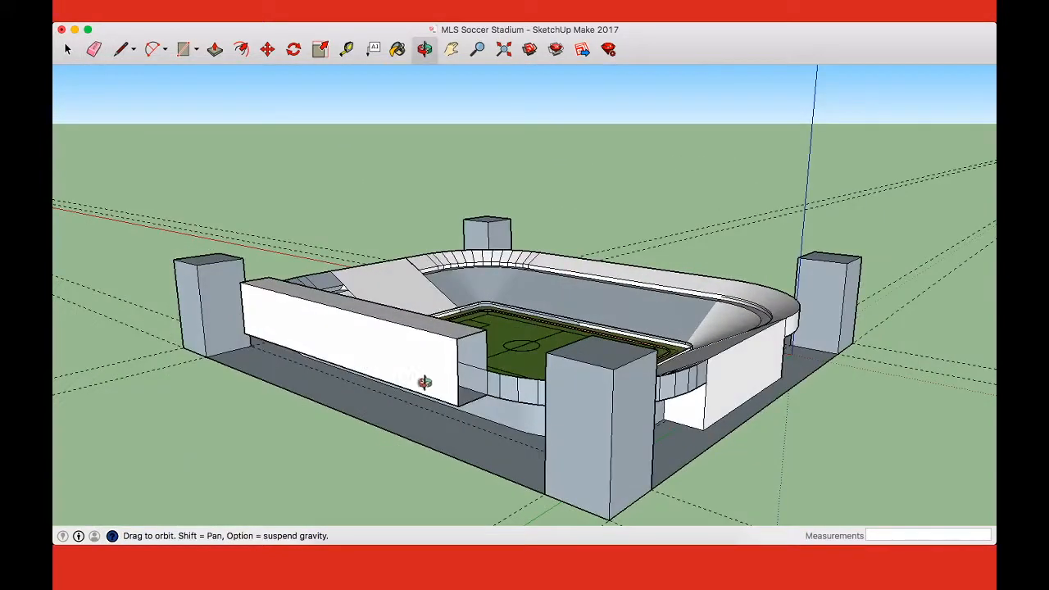
Step: Rebuild the long box's missing end face with a line from the rim corner to its outer edge, and erase that line
scroll(496, 373, "up", 5)
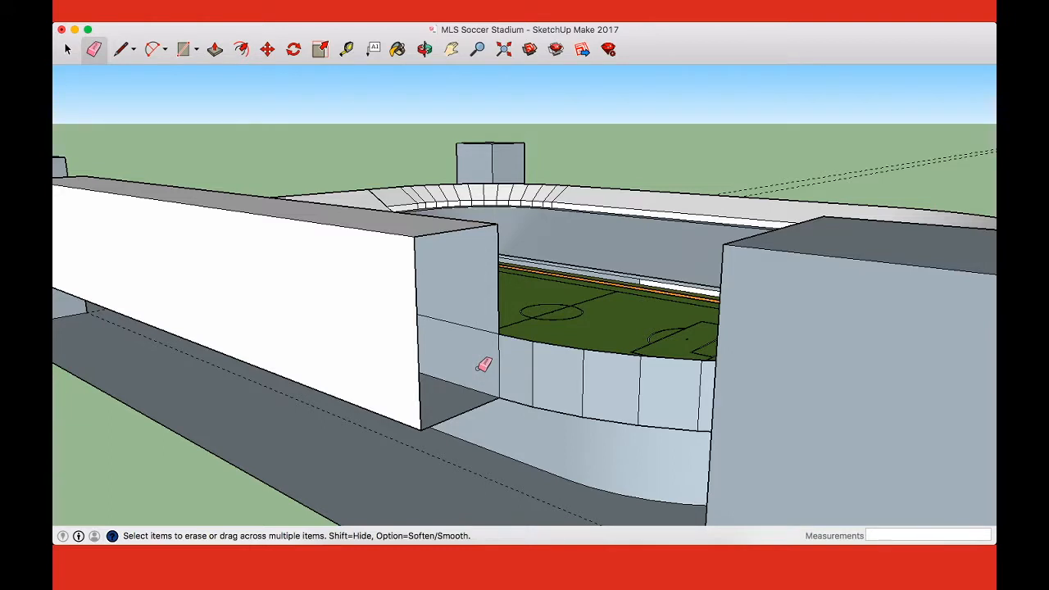
key("super+z")
key("super+shift+z")
key("l")
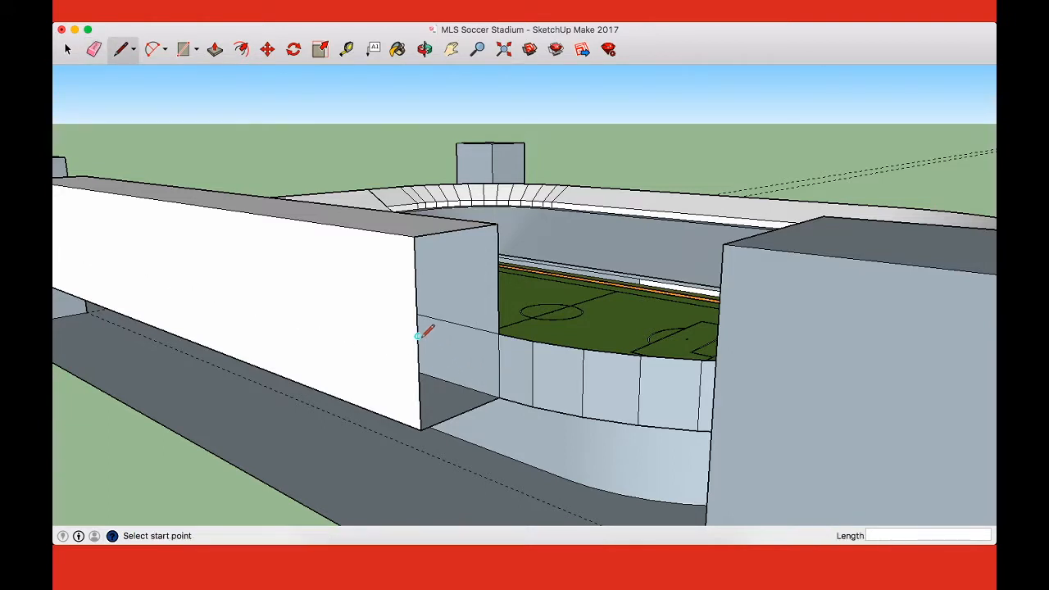
left_click(498, 333)
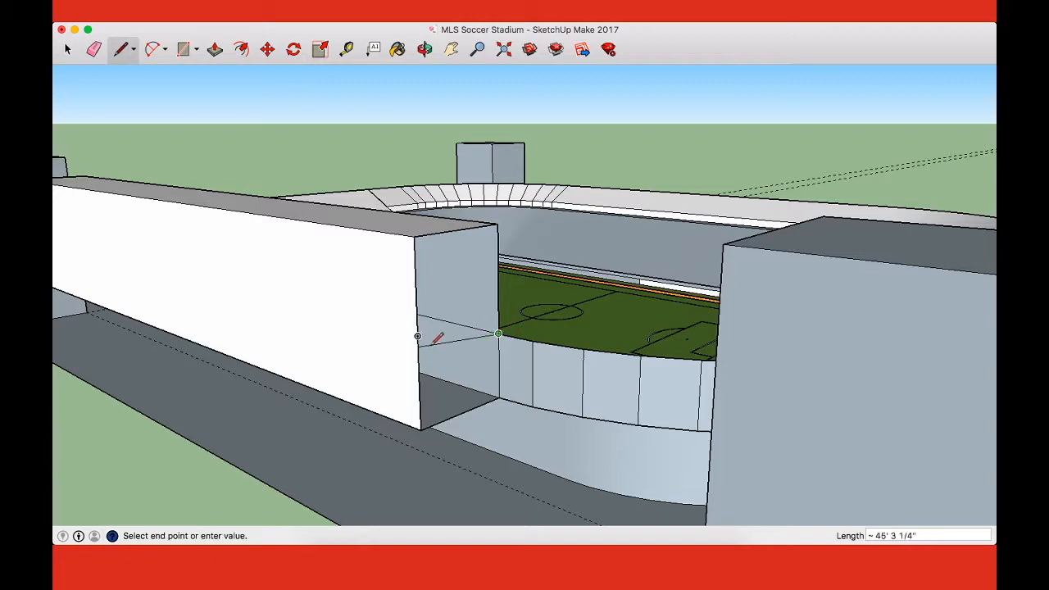
left_click(418, 357)
key("e")
left_click(455, 345)
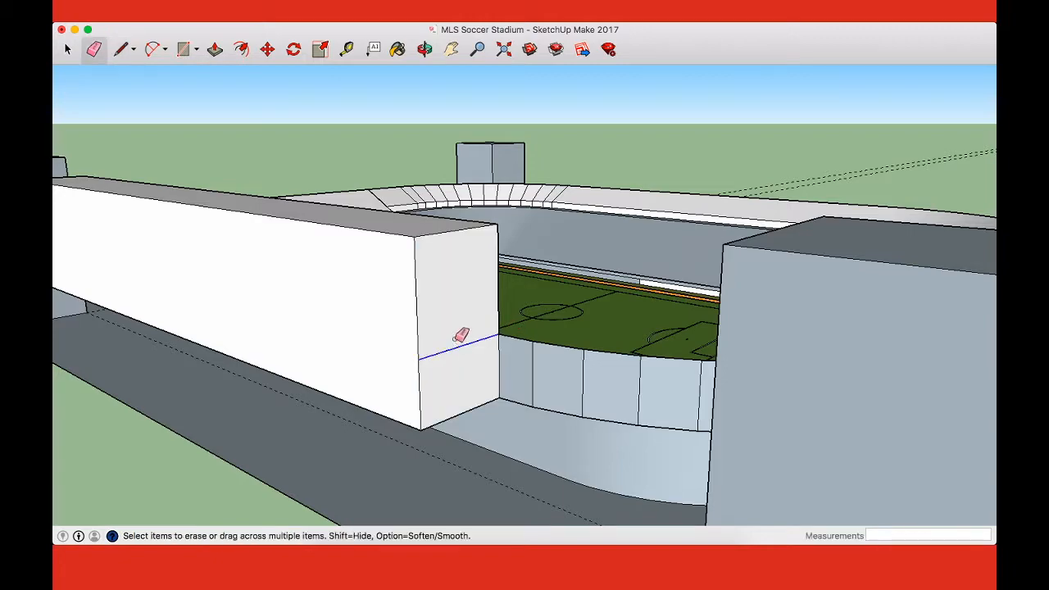
Step: Examine the long box, the stadium rim and the corner towers from above and from ground level on the opposite side
scroll(508, 336, "down", 5)
middle_click_drag(508, 339, 310, 427)
left_click_drag(310, 427, 218, 398)
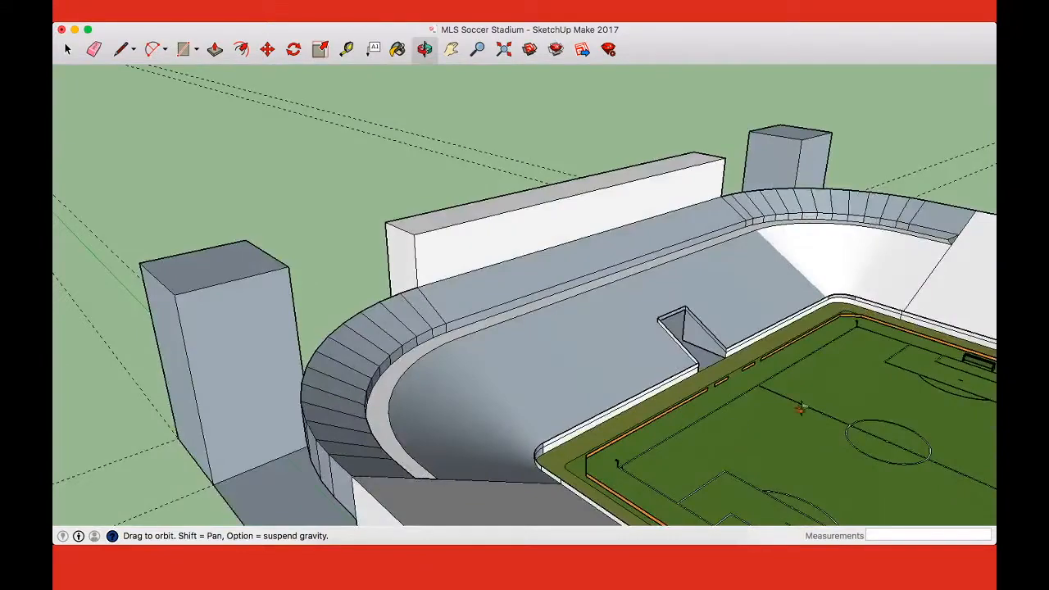
scroll(911, 402, "down", 3)
left_click_drag(915, 400, 544, 311)
scroll(631, 373, "down", 5)
left_click_drag(660, 393, 756, 345)
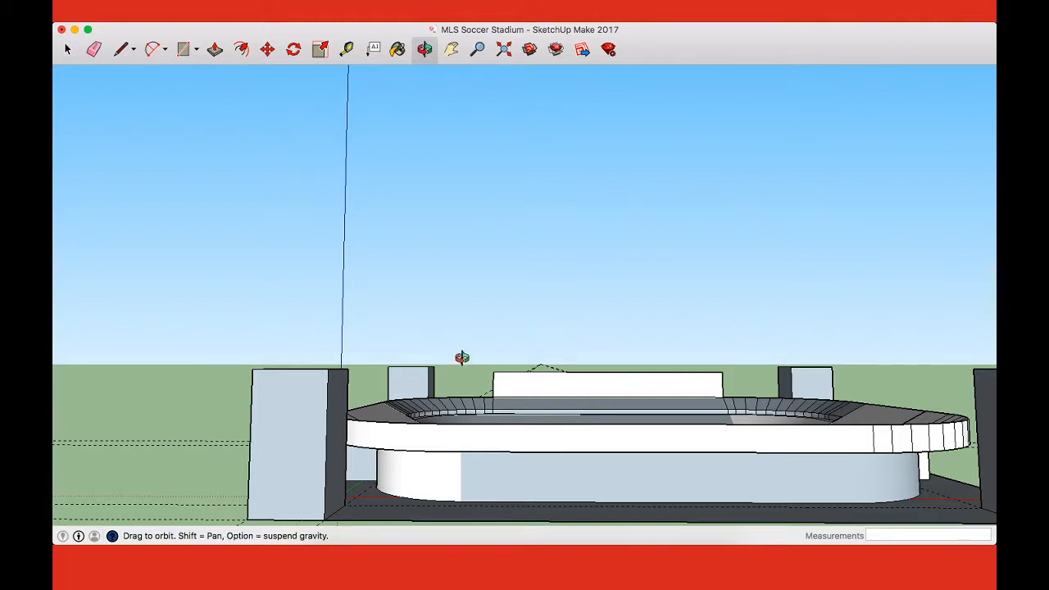
left_click_drag(464, 355, 420, 368)
Step: Draw lines between the inner top corners of the four towers to form a flat roof face over the stadium
key("l")
left_click(526, 238)
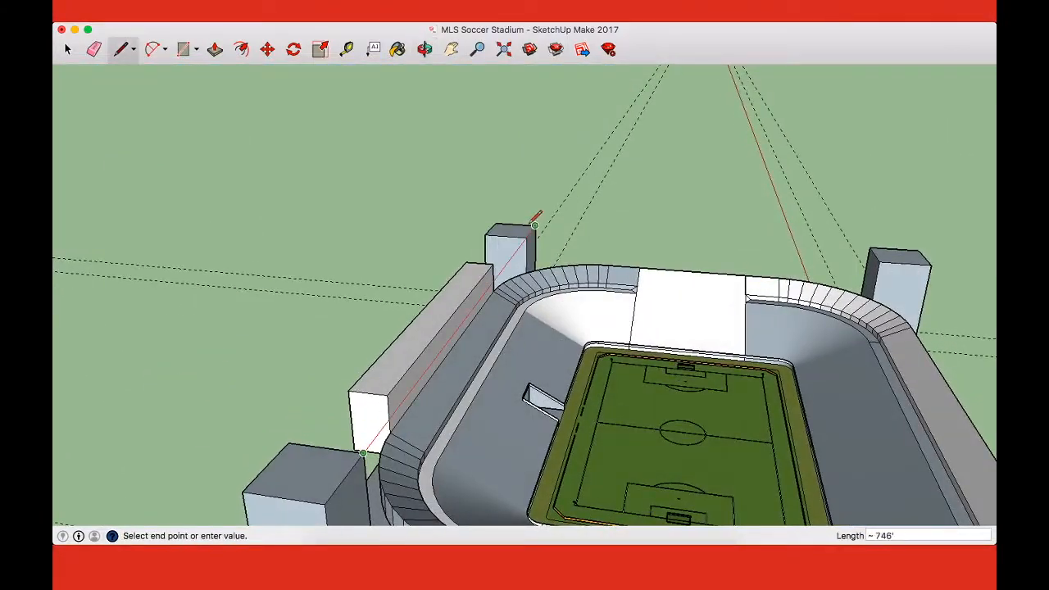
left_click(895, 256)
scroll(515, 251, "down", 2)
scroll(514, 251, "down", 3)
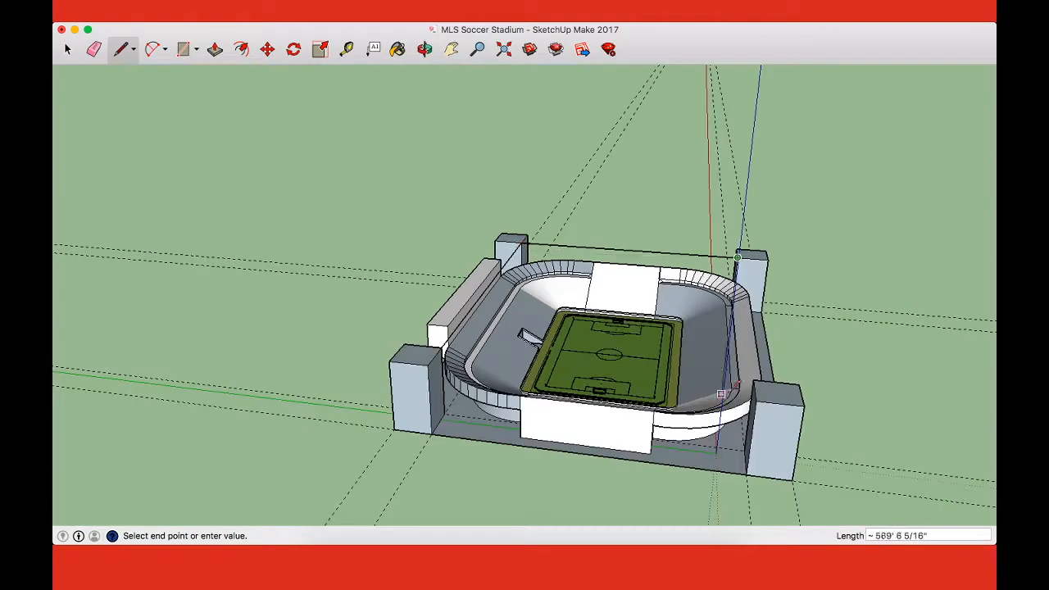
left_click(441, 348)
Step: Examine the flat roof face between the towers from ground level, above and the side
middle_click_drag(607, 345, 801, 262)
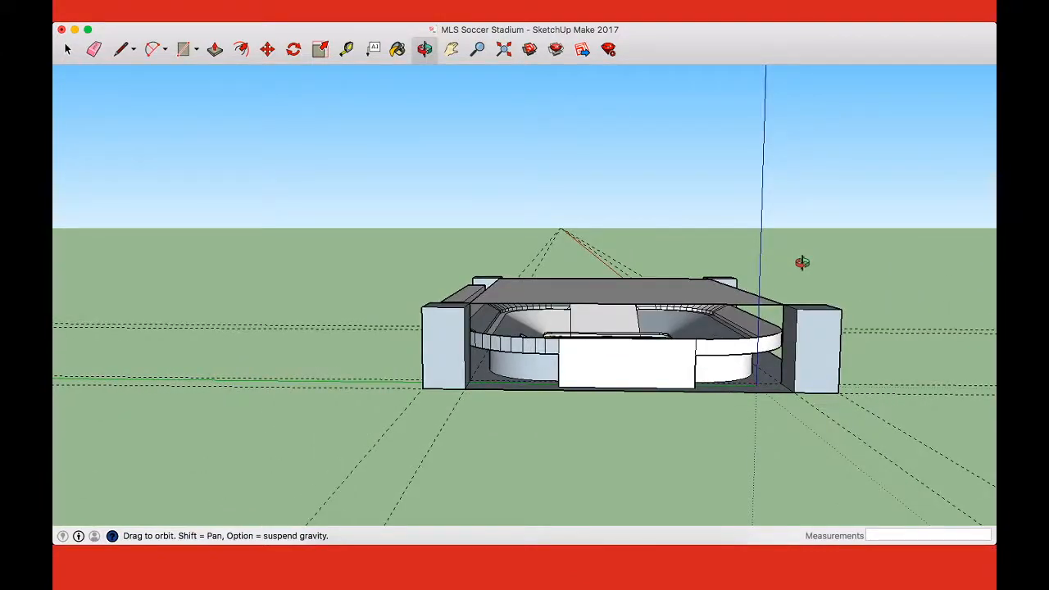
middle_click_drag(569, 290, 564, 387)
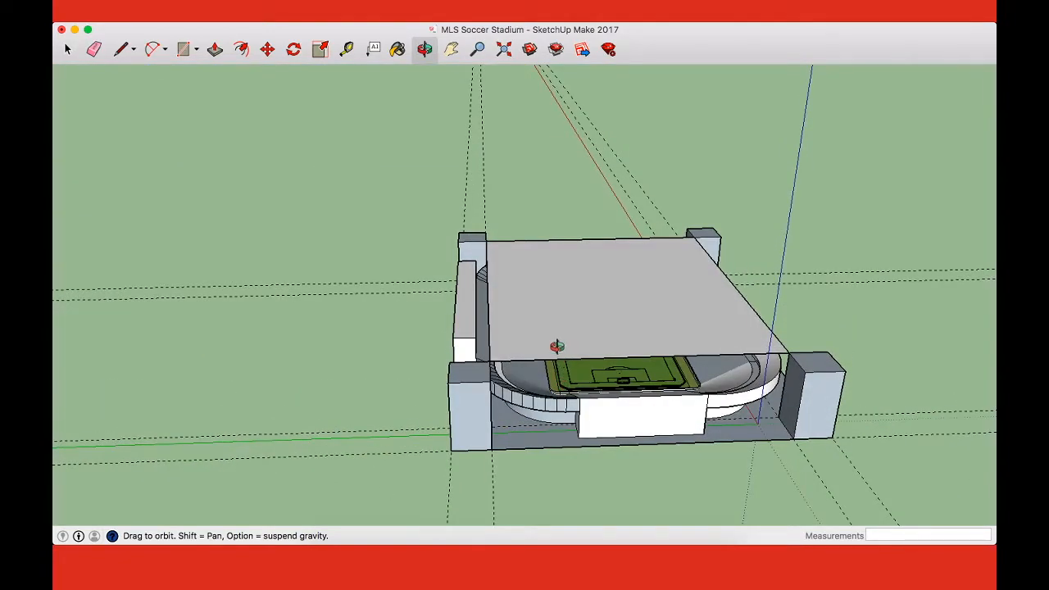
left_click_drag(618, 333, 586, 382)
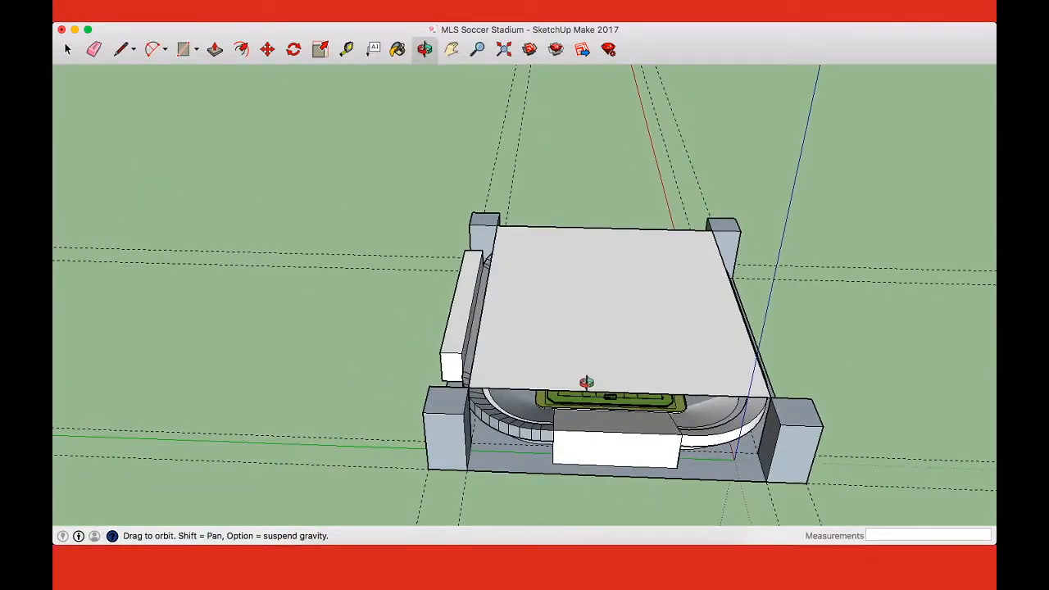
scroll(520, 305, "up", 4)
scroll(520, 307, "down", 4)
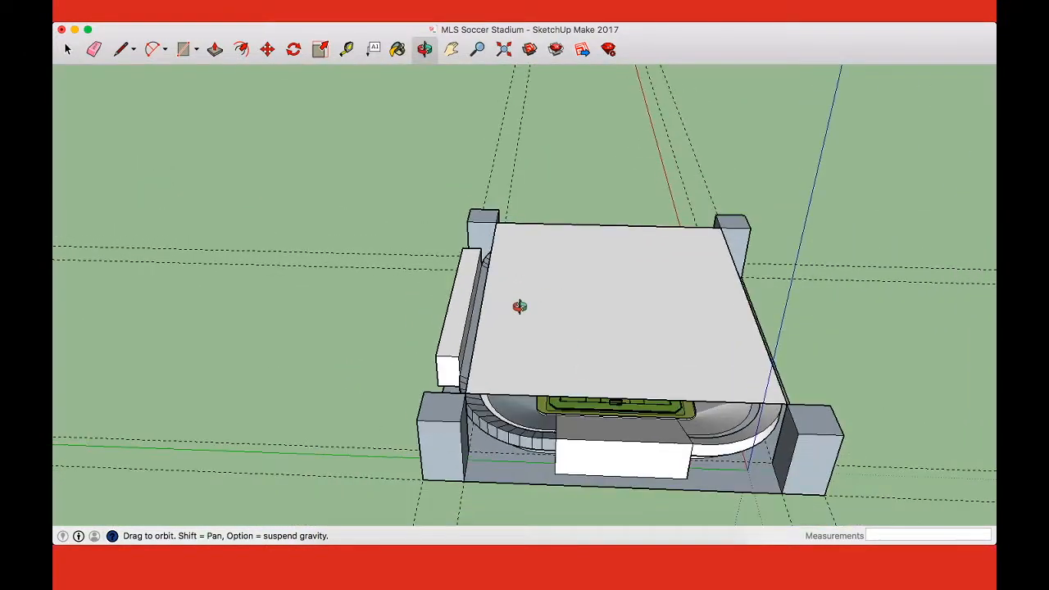
left_click_drag(592, 347, 547, 326)
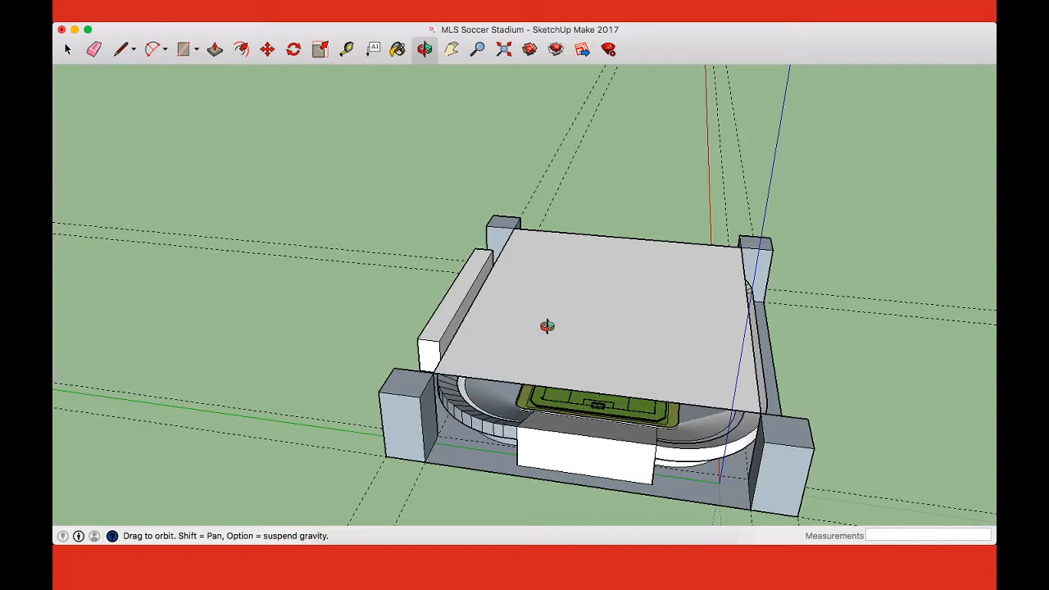
left_click_drag(546, 326, 643, 330)
Step: Draw 100' vertical lines up the blue axis from the outer top corners of the four towers
key("l")
left_click(423, 381)
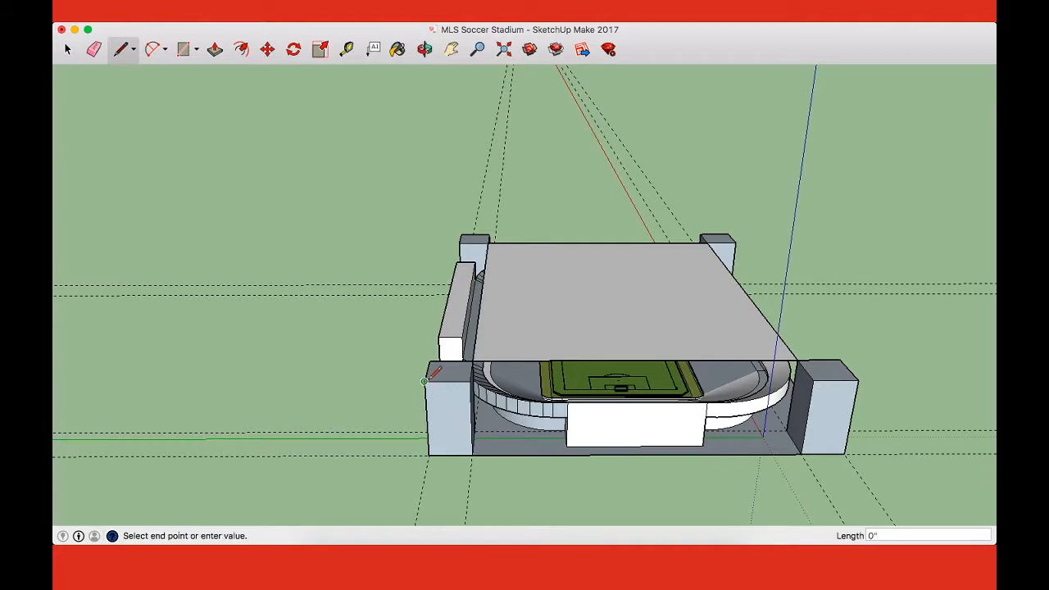
left_click(421, 327)
left_click(461, 234)
key("Escape")
left_click(727, 233)
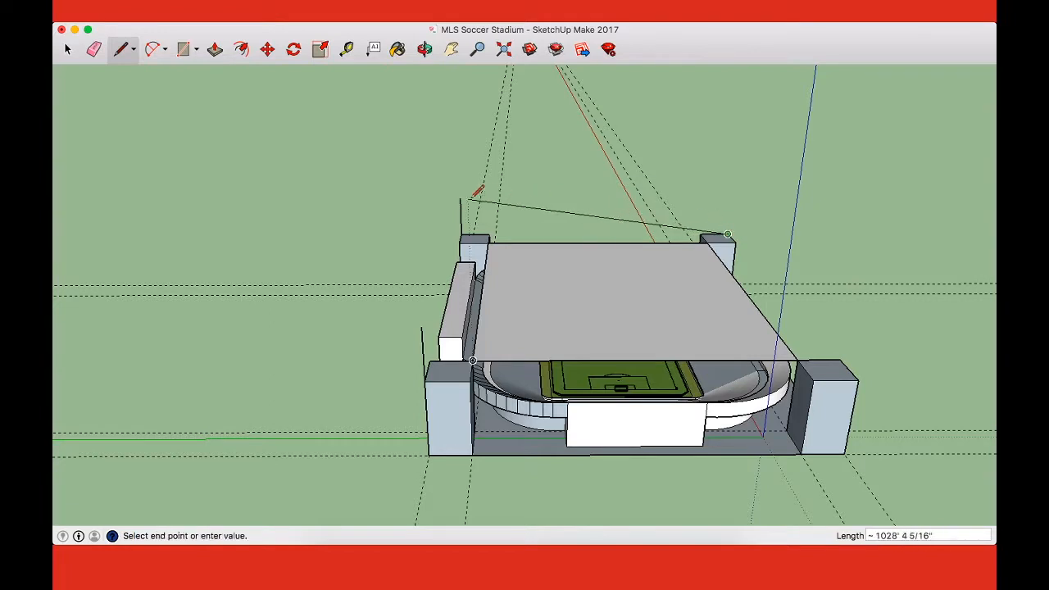
left_click(731, 198)
key("Escape")
left_click(858, 380)
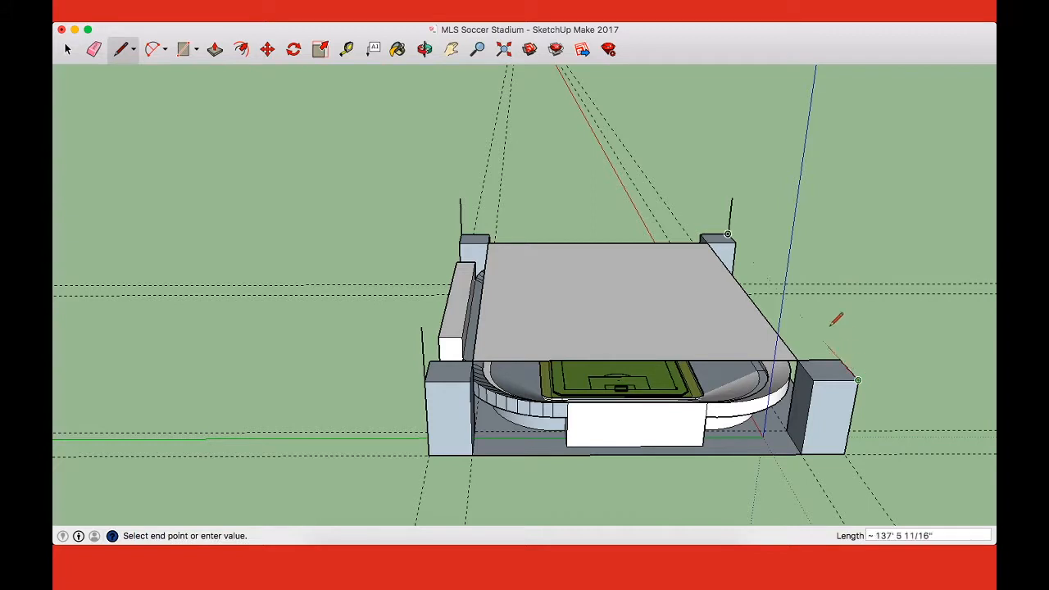
Step: Connect the upper ends of the four vertical lines with horizontal edges to enclose the stadium in a box
left_click(732, 199)
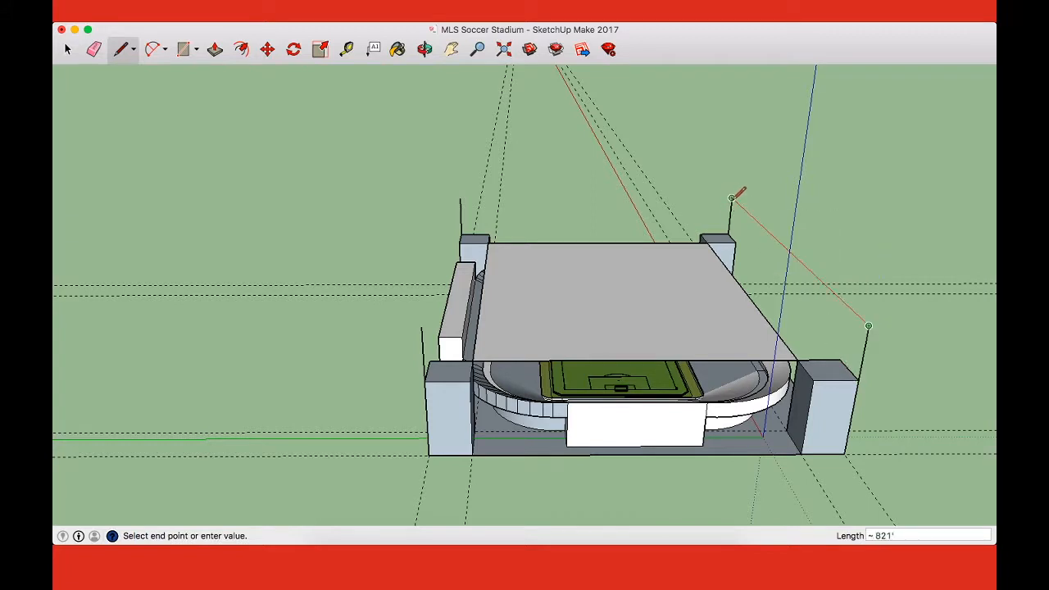
left_click(733, 199)
left_click(734, 198)
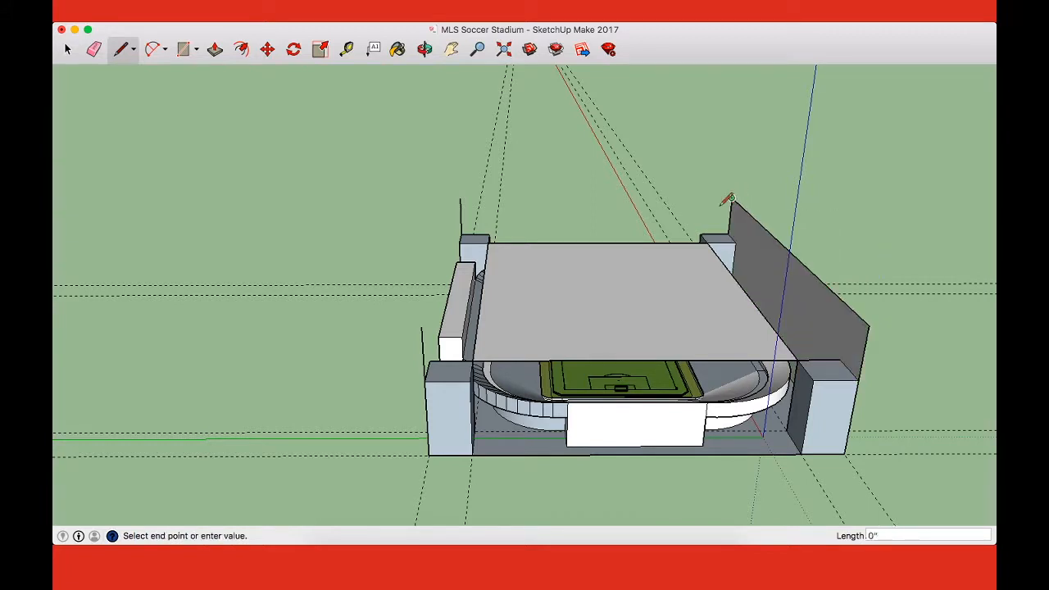
left_click(460, 199)
left_click(461, 199)
left_click(421, 326)
left_click(422, 326)
left_click(869, 325)
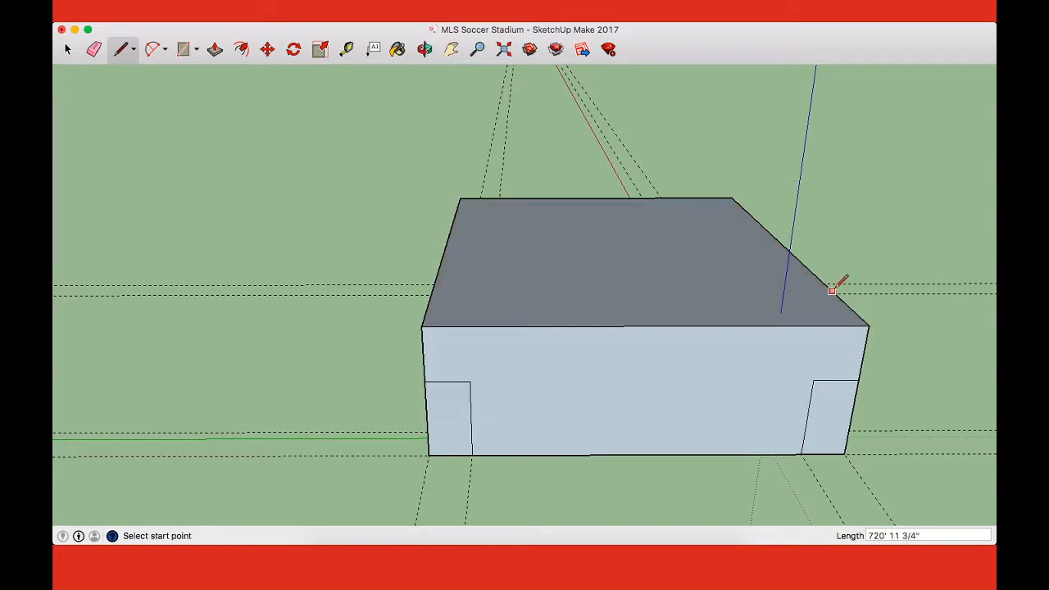
Step: Delete the large end face between the two near towers of the enclosing box
key("space")
left_click(752, 370)
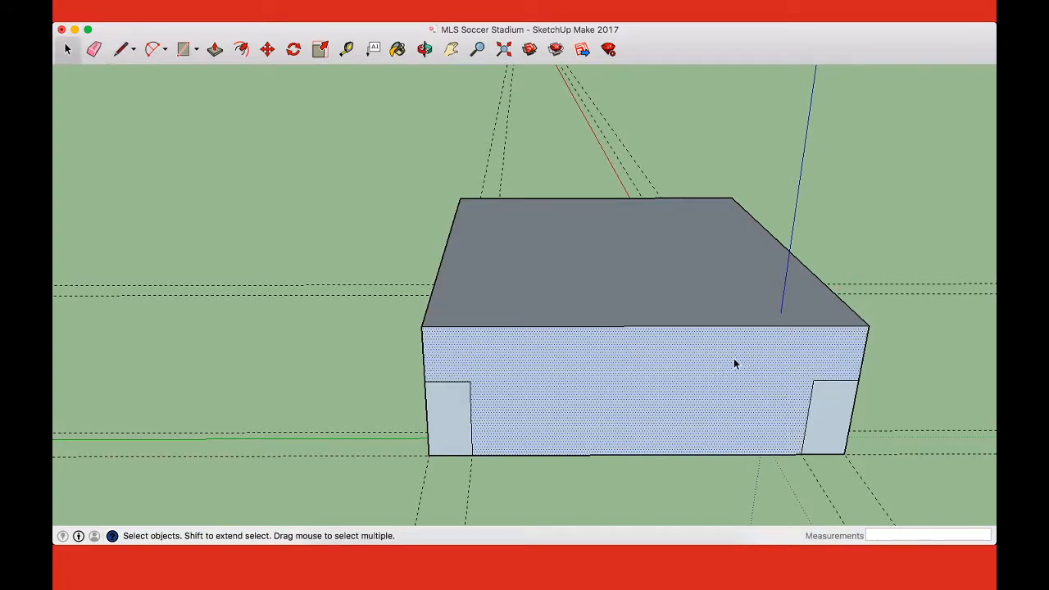
key("o")
left_click_drag(730, 356, 686, 302)
key("Delete")
key("space")
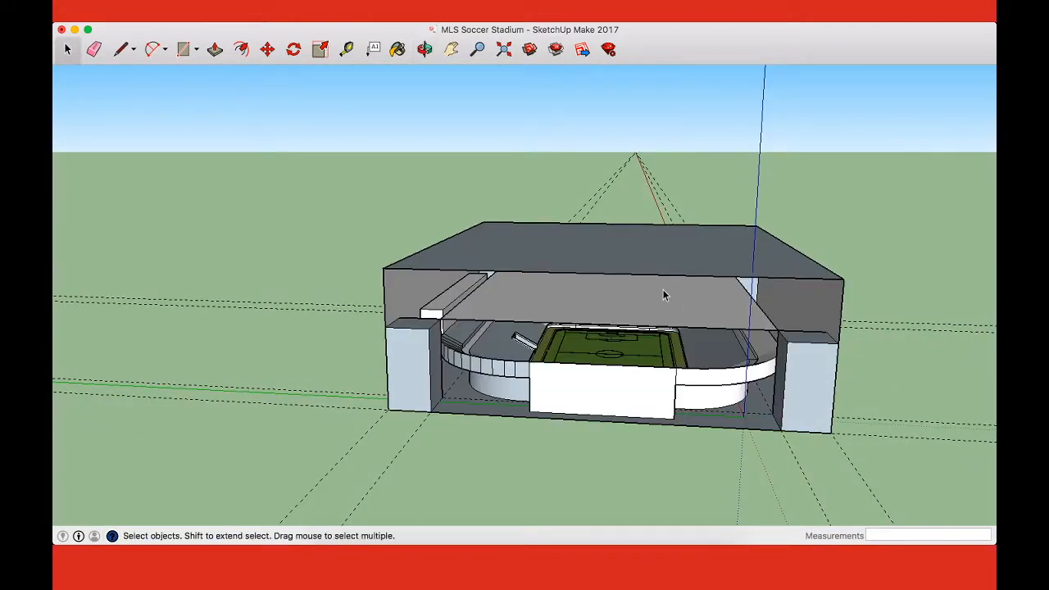
Step: Delete the enclosing box's two side faces and far end face, keeping the raised top face
key("o")
left_click_drag(663, 290, 662, 285)
key("space")
left_click(784, 268)
left_click(684, 265, "shift")
left_click(449, 264, "shift")
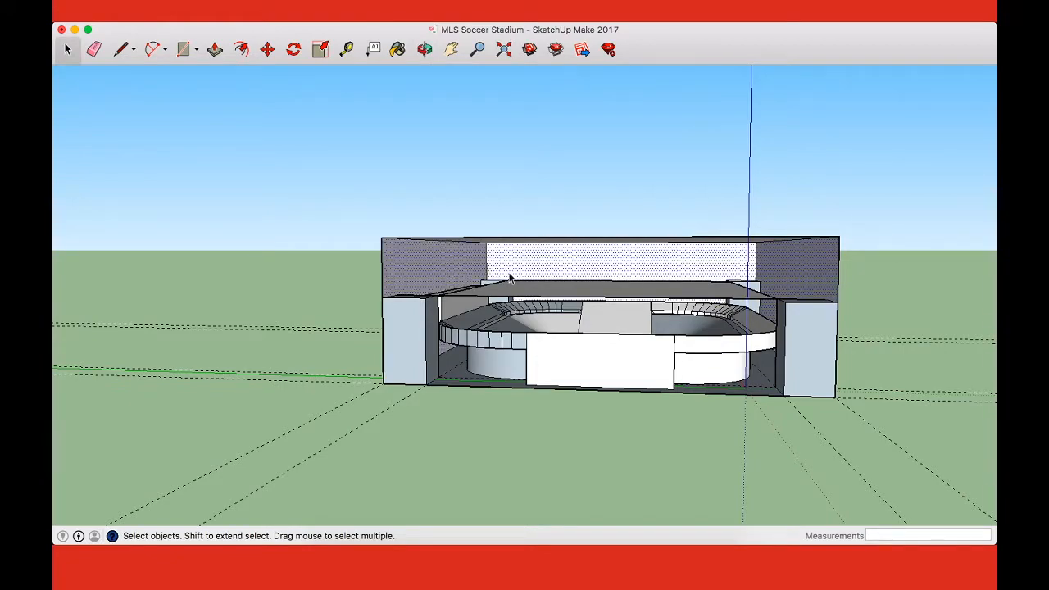
key("Delete")
Step: Undo the face deletions, raised top edges and vertical lines back to the flat roof face between the towers
key("o")
left_click_drag(647, 331, 754, 331)
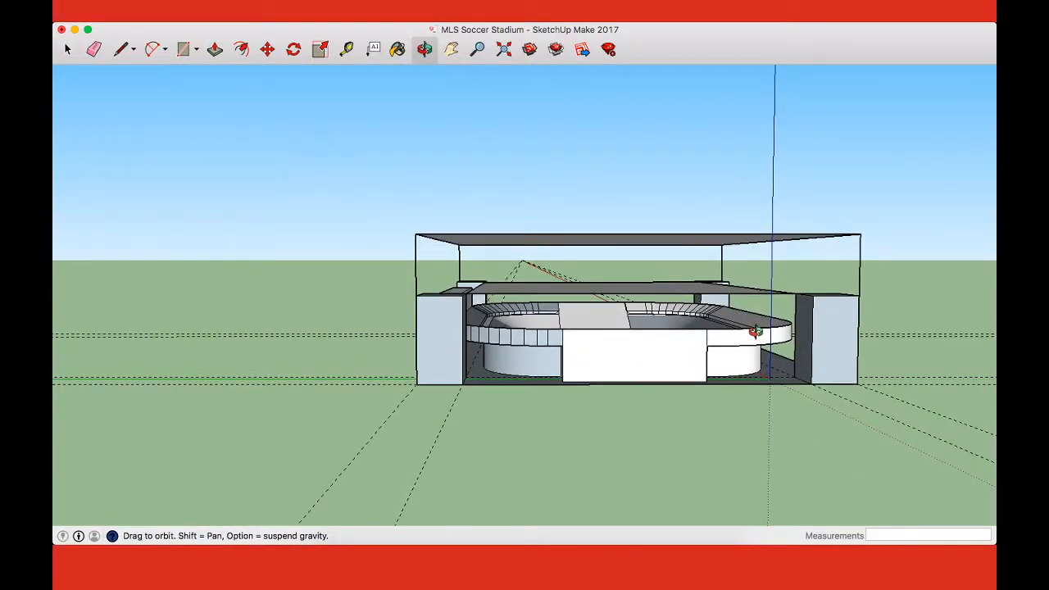
left_click_drag(755, 331, 729, 350)
key("super+z")
key("super+z")
key("super+shift+z")
key("super+shift+z")
key("super+shift+z")
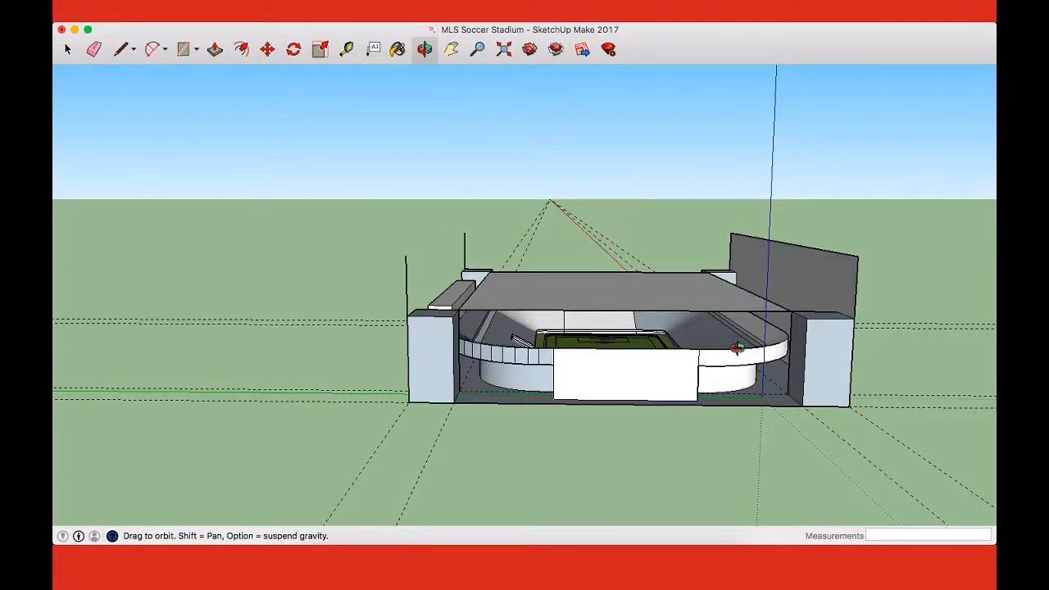
key("super+shift+z")
Step: Draw a 55' vertical line up from the outer top corner of the near tower beside the rim box
left_click_drag(732, 316, 727, 306)
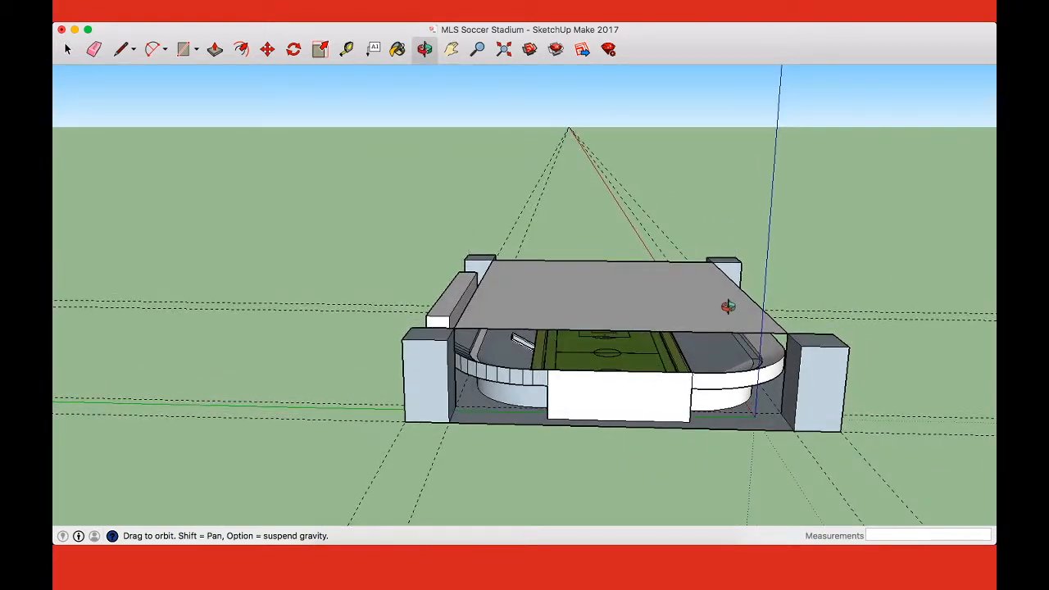
key("l")
left_click(414, 329)
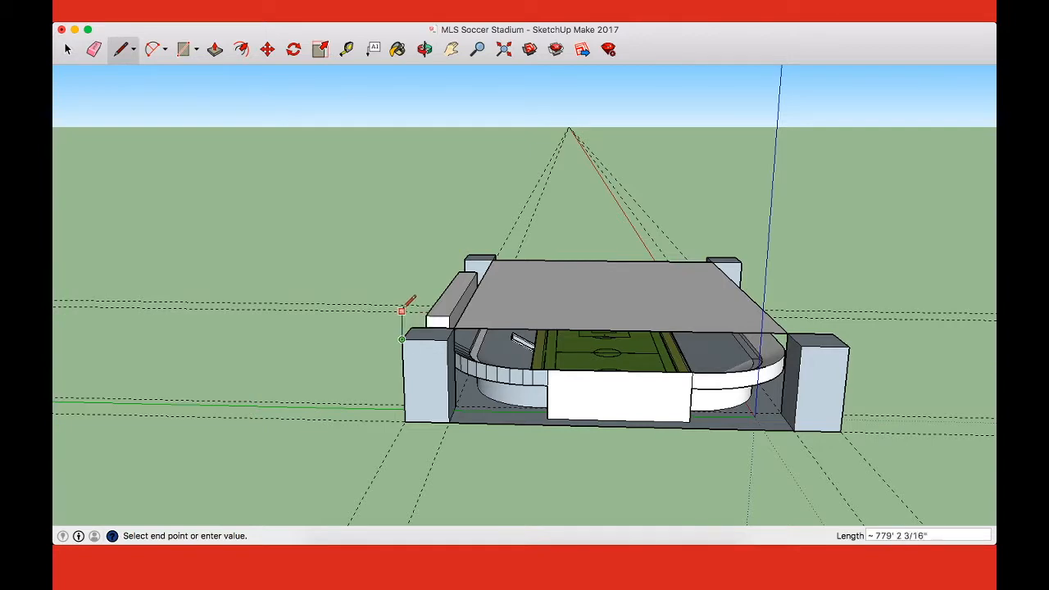
scroll(406, 316, "up", 5)
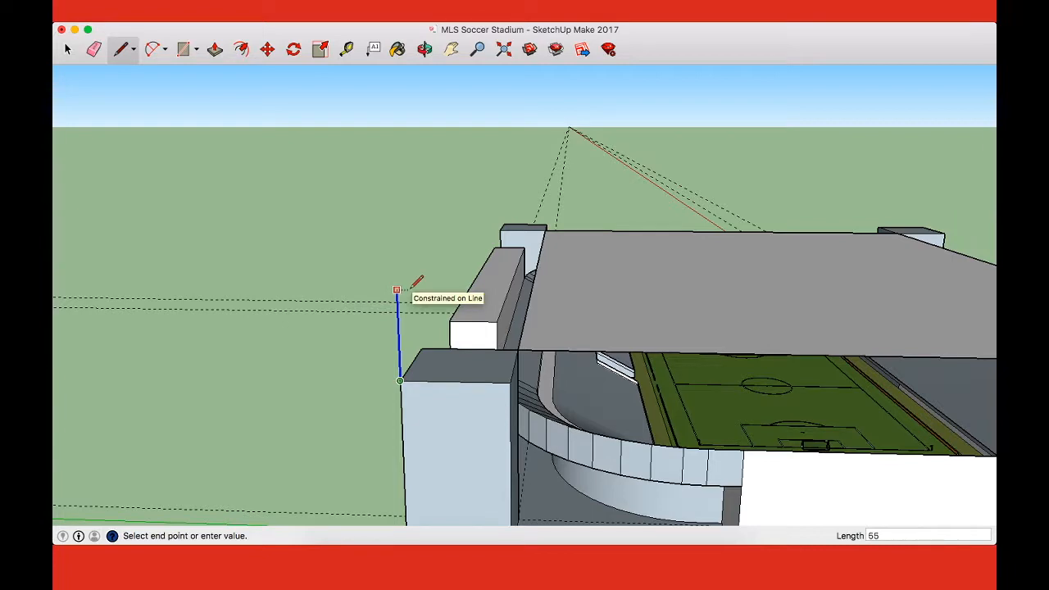
key("Return")
Step: Try to raise the near tower's top face about 17' 9 3/4" with Push/Pull, and undo it
middle_click_drag(527, 362, 543, 261)
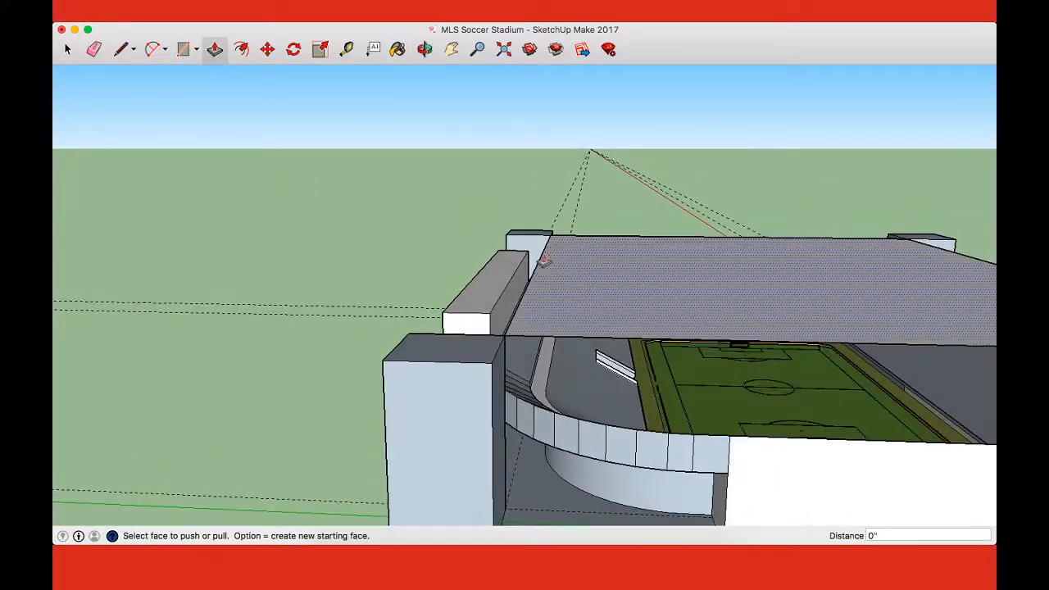
left_click_drag(475, 348, 556, 332)
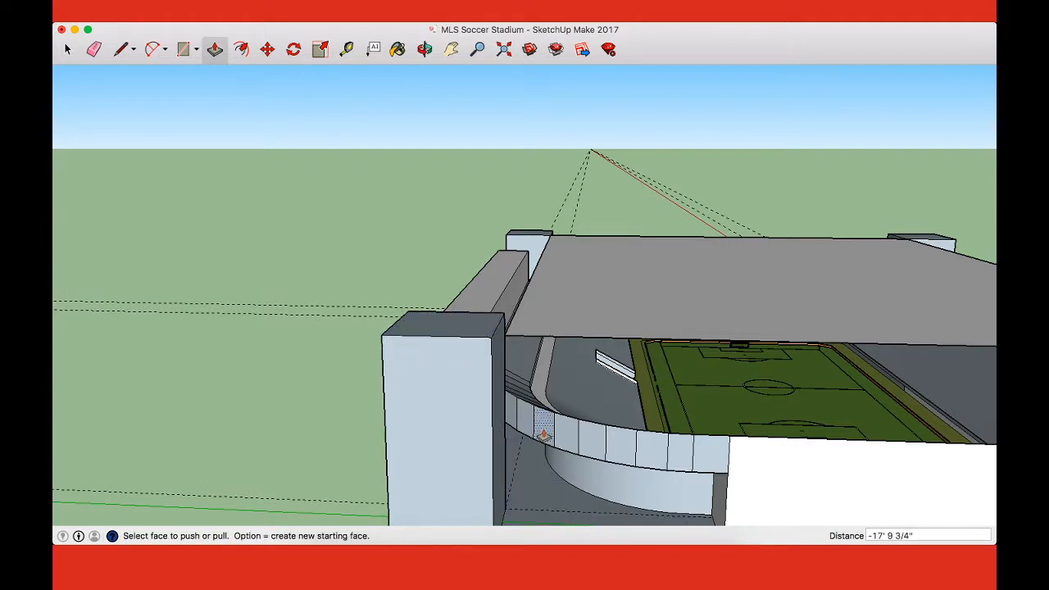
key("super+z")
Step: Draw a diagonal from the near tower top's inner corner to its centre using a crosswise guide edge, and erase that guide edge
key("l")
left_click(504, 335)
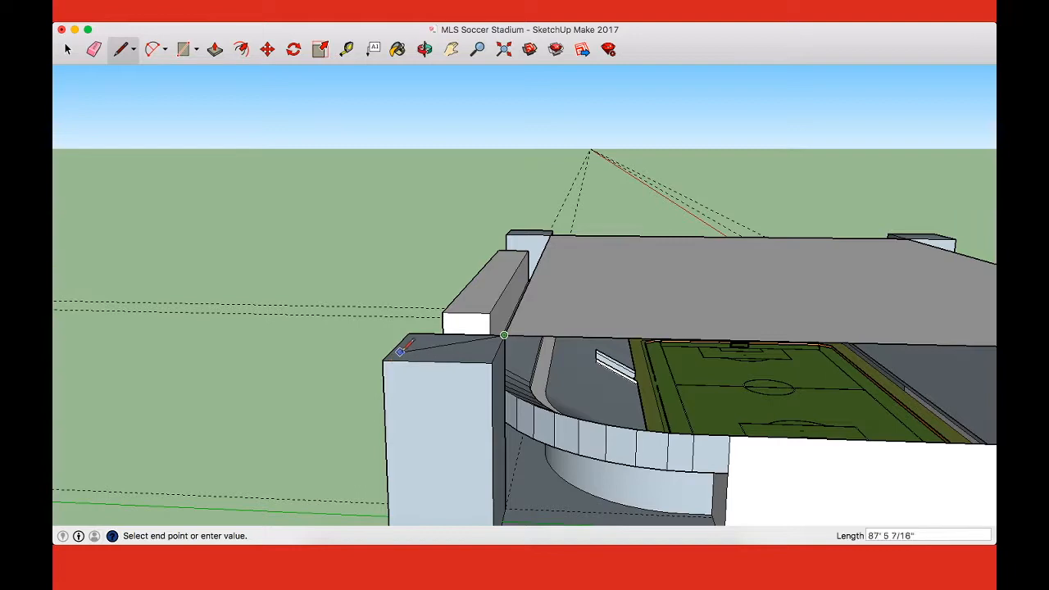
middle_click_drag(414, 370, 447, 417)
key("l")
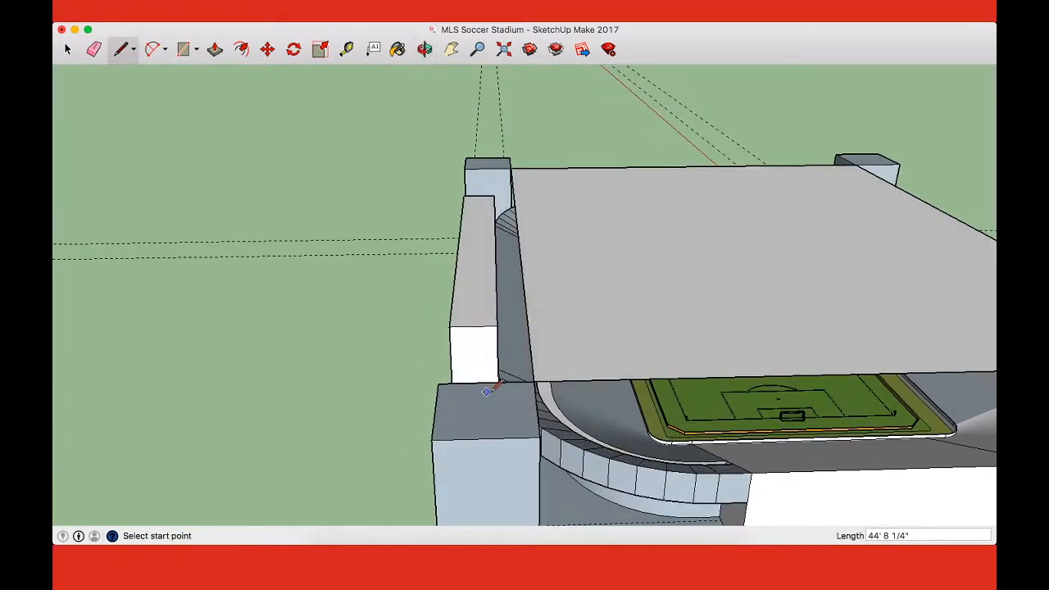
left_click(535, 407)
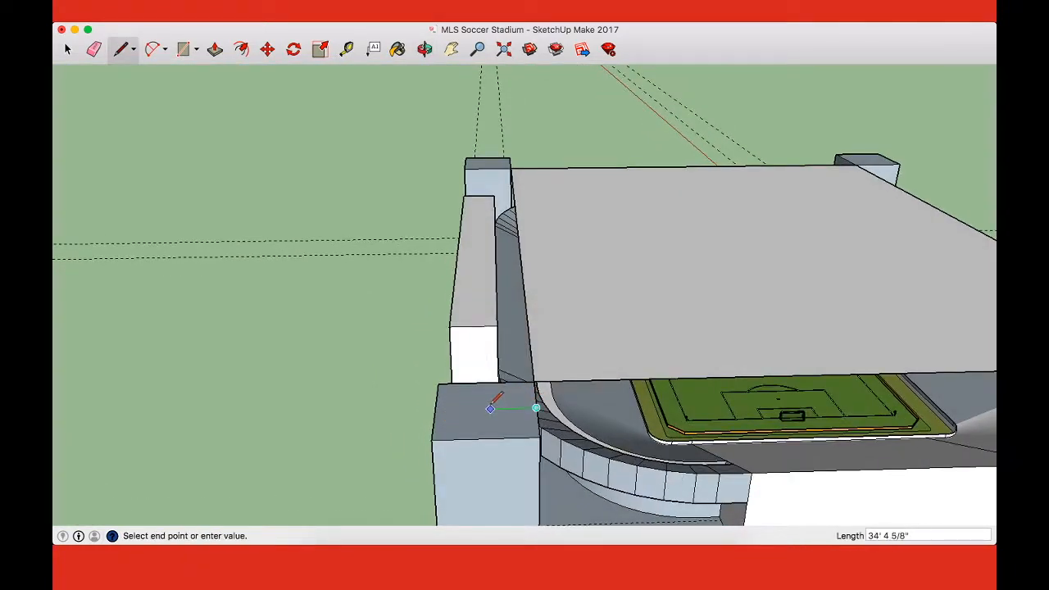
left_click(448, 408)
left_click(535, 383)
left_click(486, 408)
key("e")
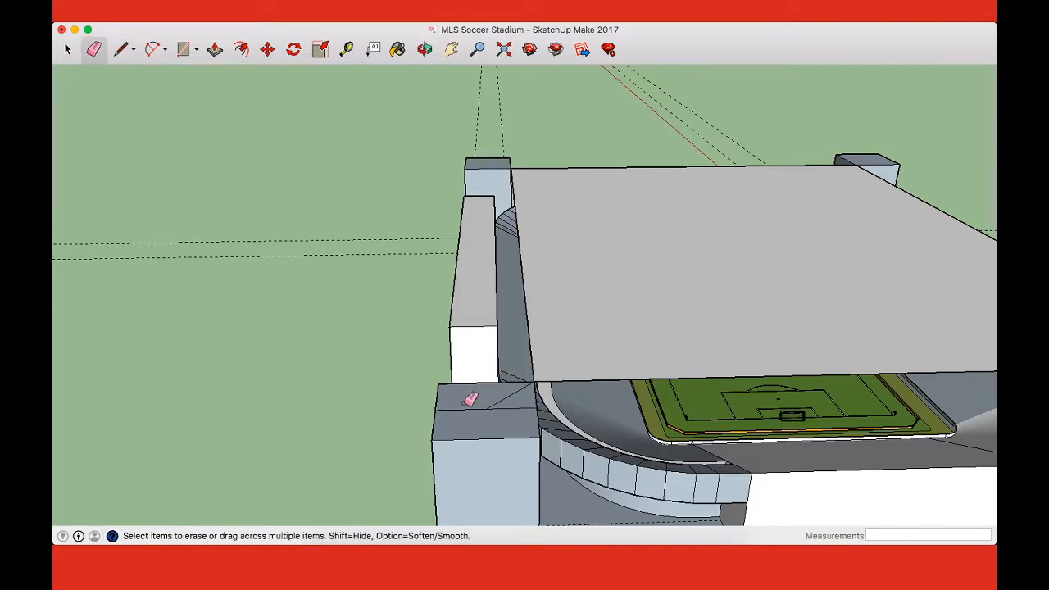
Step: Try to push the near tower's top face down, and undo back to the plain top without the diagonal
key("p")
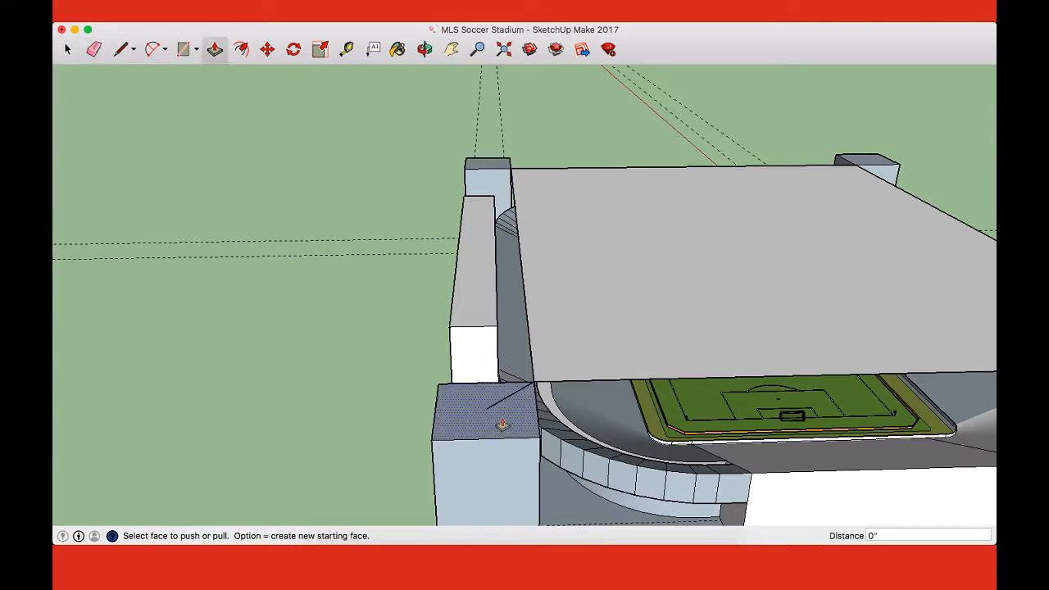
left_click(501, 423)
left_click(501, 461)
key("super+z")
Step: Try to slope the near tower's top by moving its outer top edge upward, and return the edge to its level position
key("o")
left_click_drag(754, 298, 746, 264)
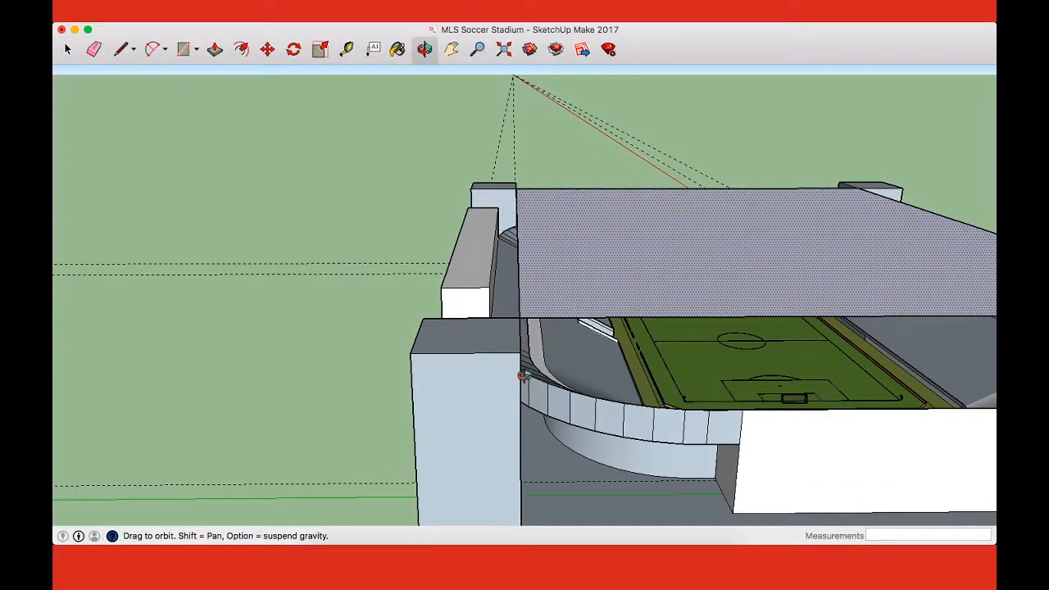
key("m")
left_click(417, 336)
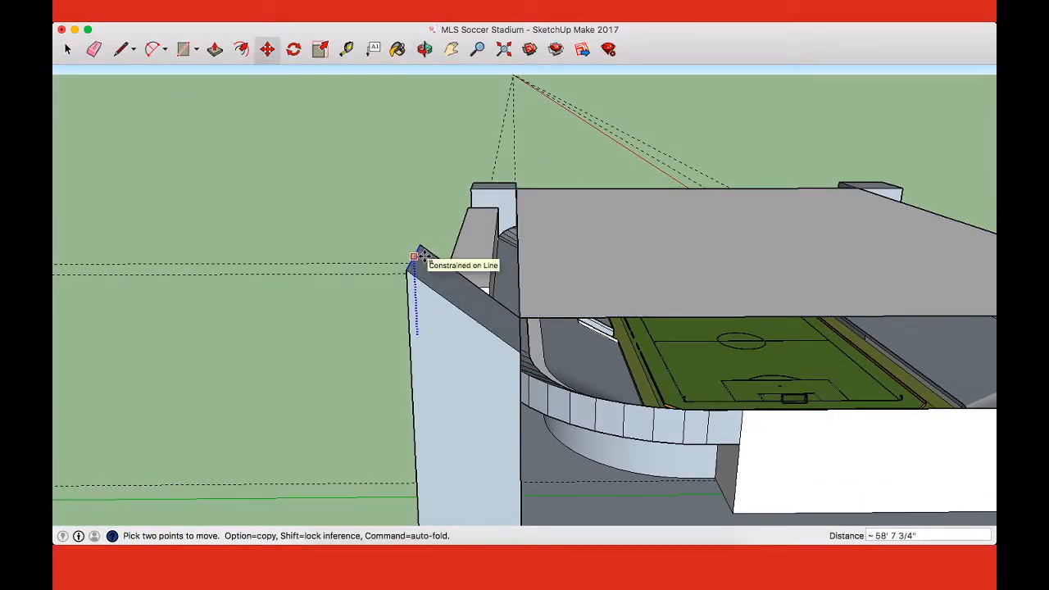
left_click(410, 353)
left_click(409, 350)
Step: Examine the flat roof face, corner towers and stands from low and high angles on several sides of the stadium
middle_click_drag(404, 281, 524, 235)
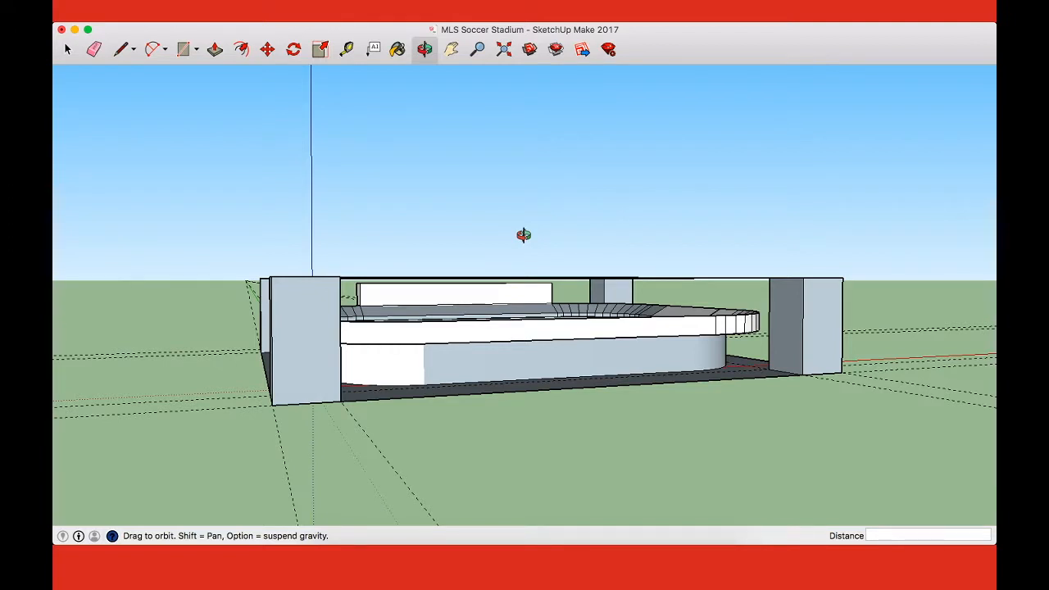
middle_click_drag(479, 339, 497, 327)
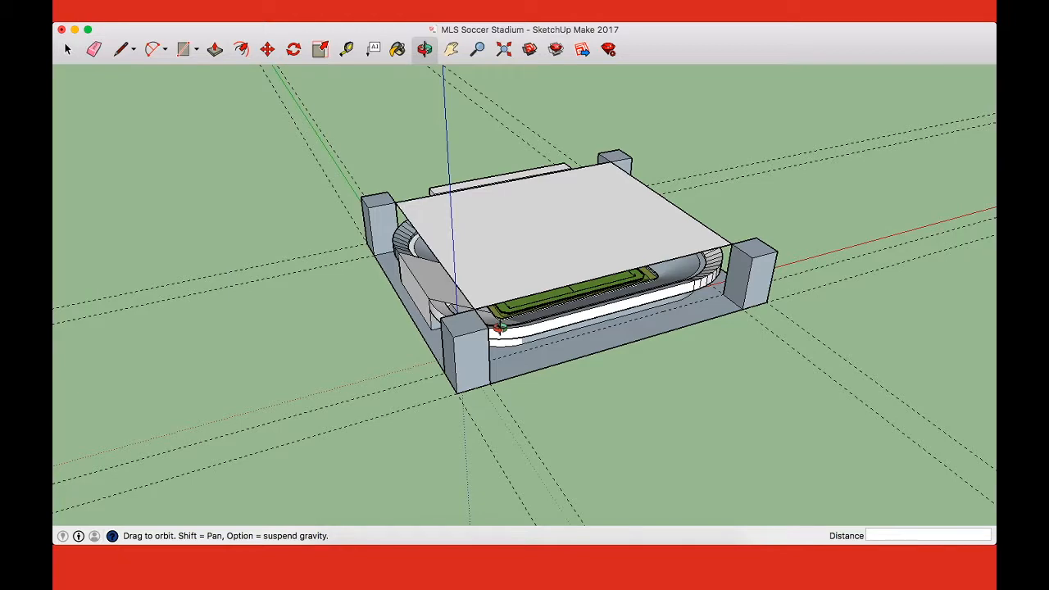
mouse_move(556, 288)
left_mouse_down()
mouse_move(545, 237)
mouse_move(558, 287)
left_mouse_up()
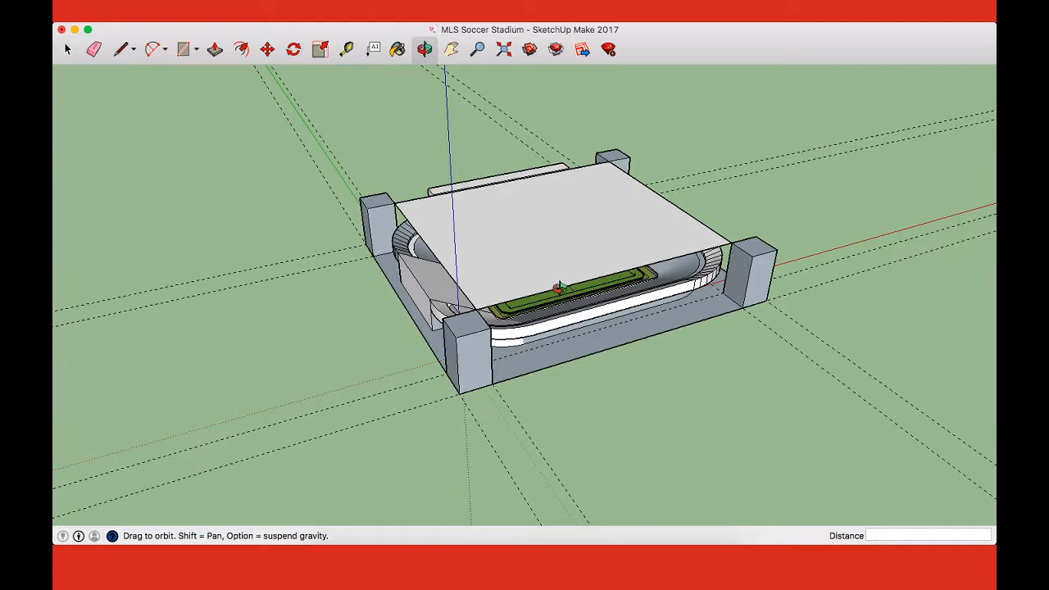
left_click_drag(562, 297, 534, 226)
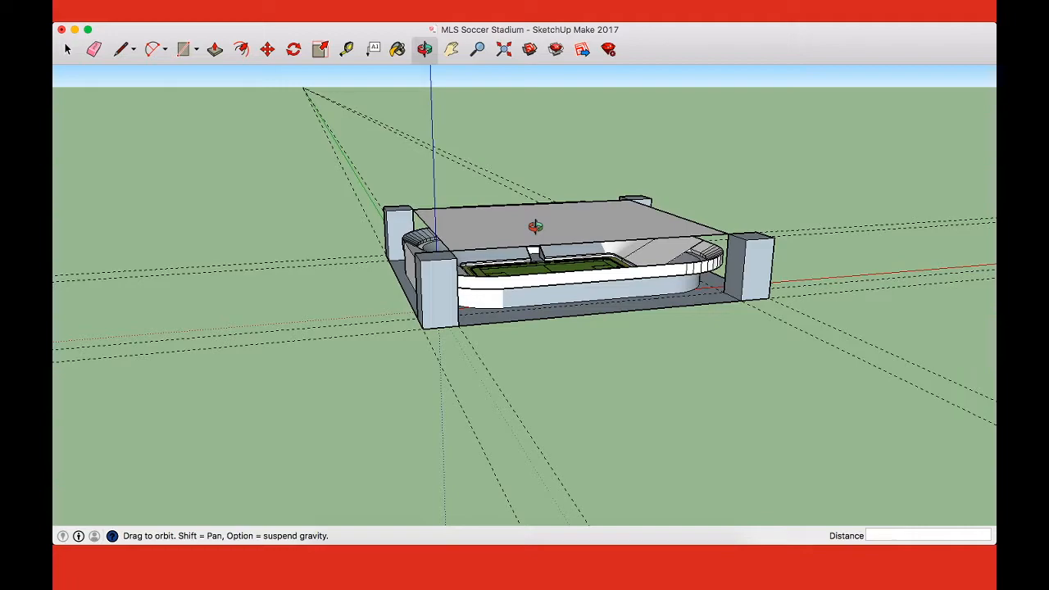
left_click_drag(534, 226, 550, 280)
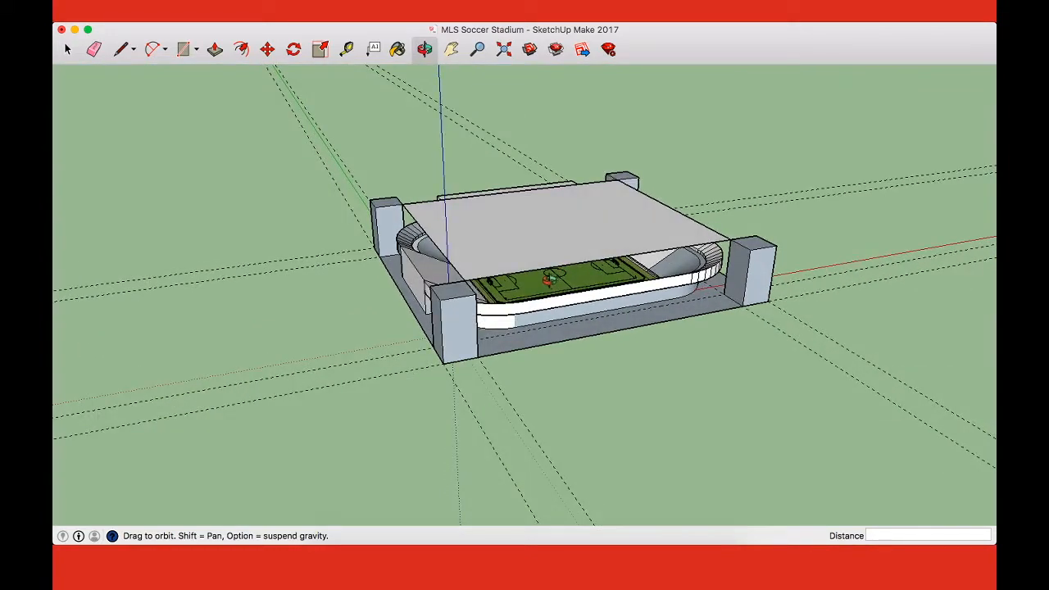
left_click_drag(553, 238, 578, 299)
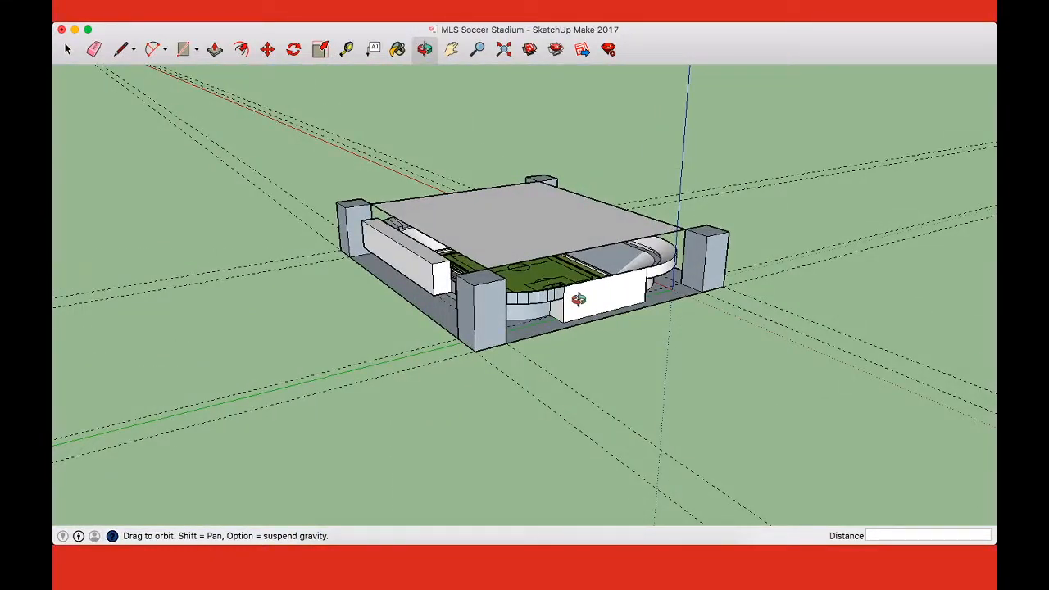
left_click_drag(578, 299, 488, 353)
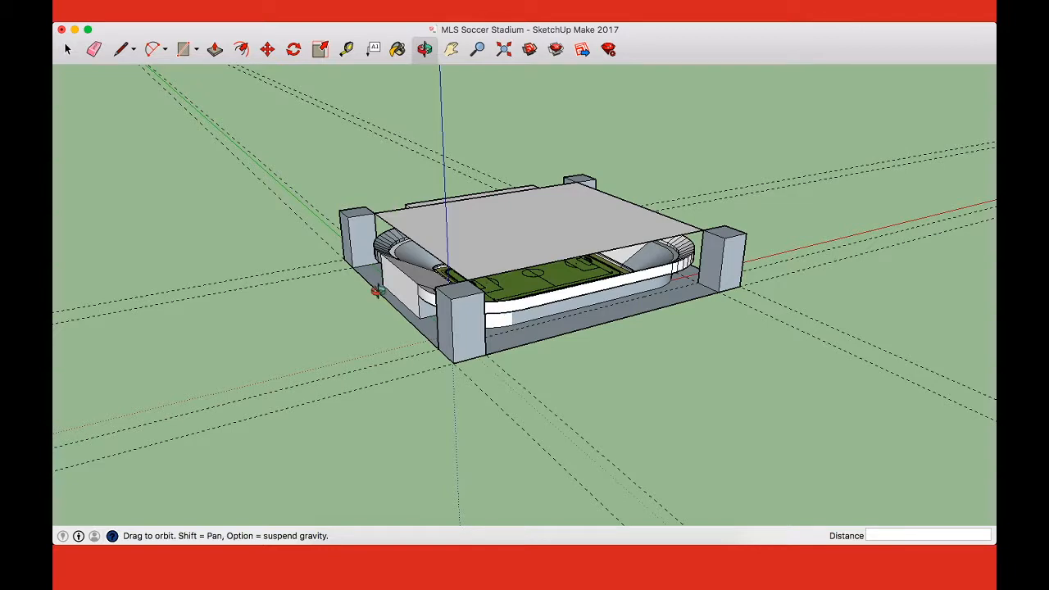
left_click_drag(495, 250, 533, 354)
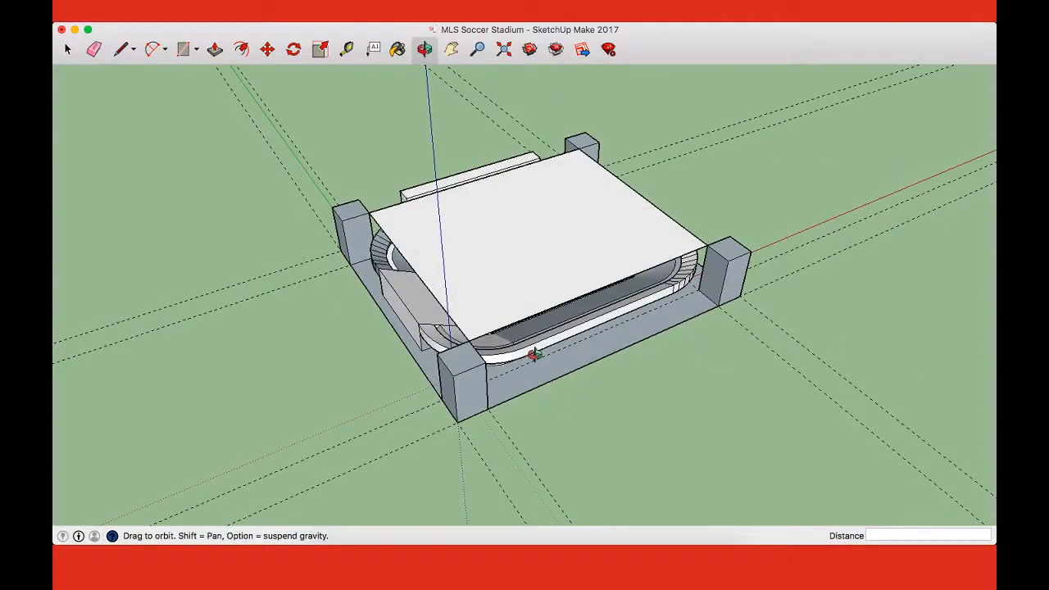